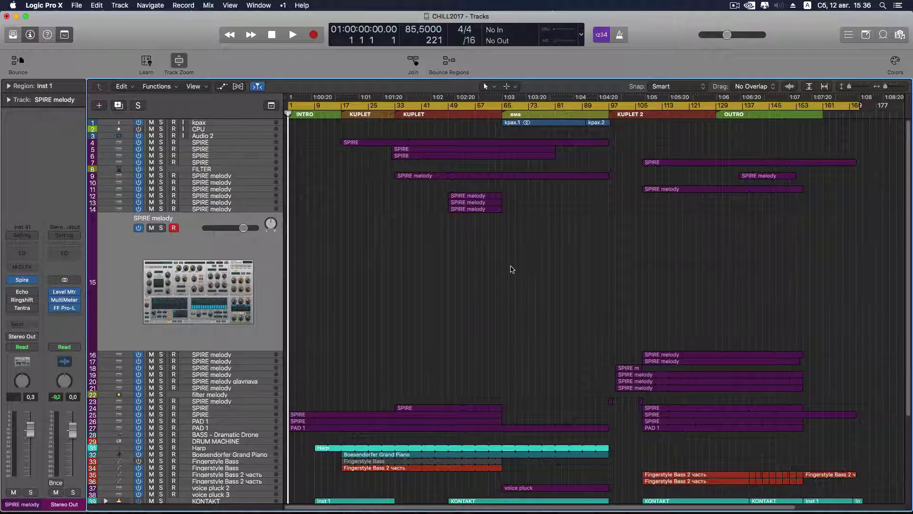
# - Look over the full track list and region arrangement of the CHILL2017 project, from the kpax track down to the Bluebird FX tracks
pyautogui.scroll(-4, 512, 270)
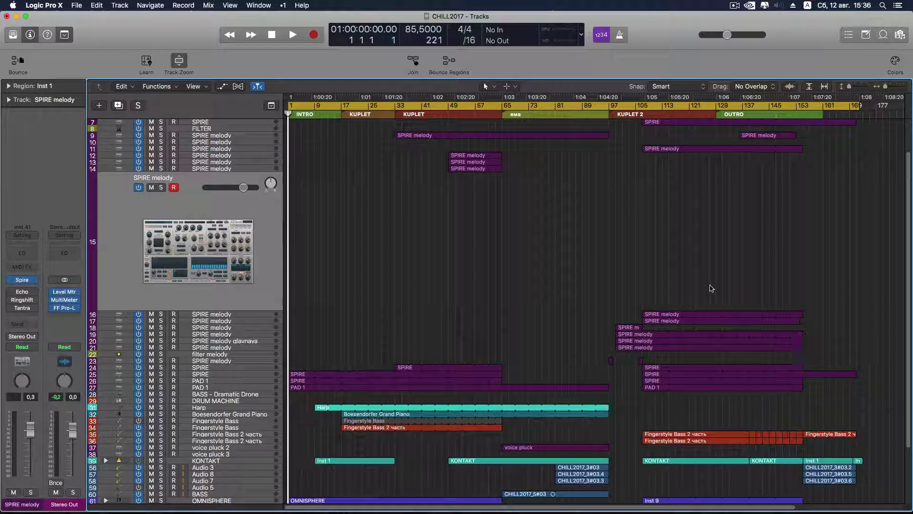
pyautogui.scroll(-5, 587, 328)
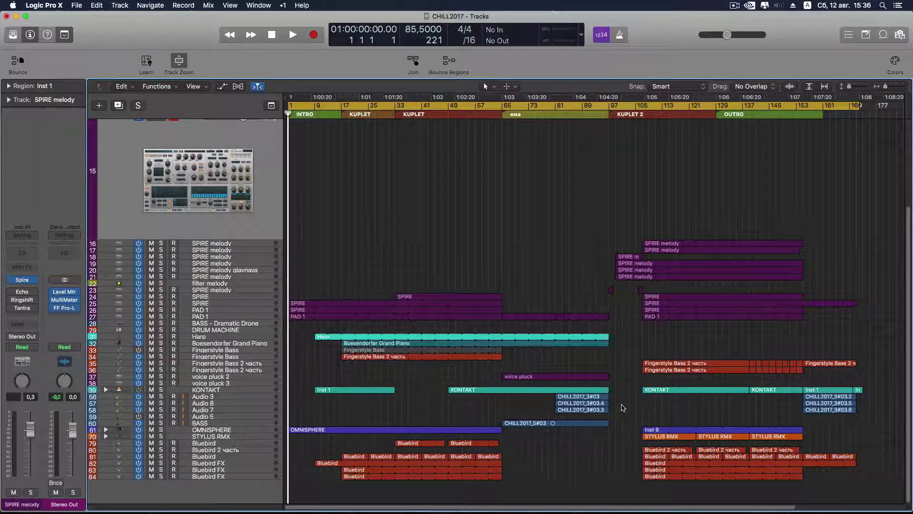
pyautogui.scroll(5, 623, 408)
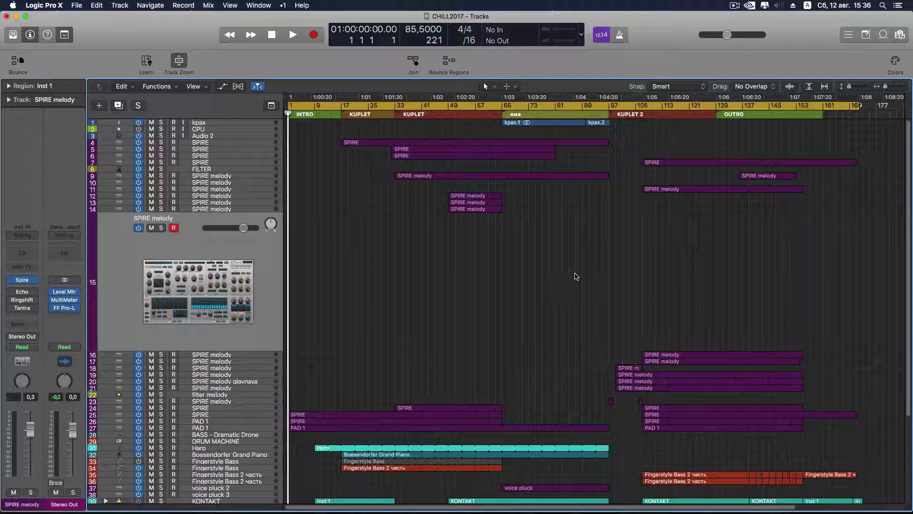
pyautogui.scroll(-5, 576, 276)
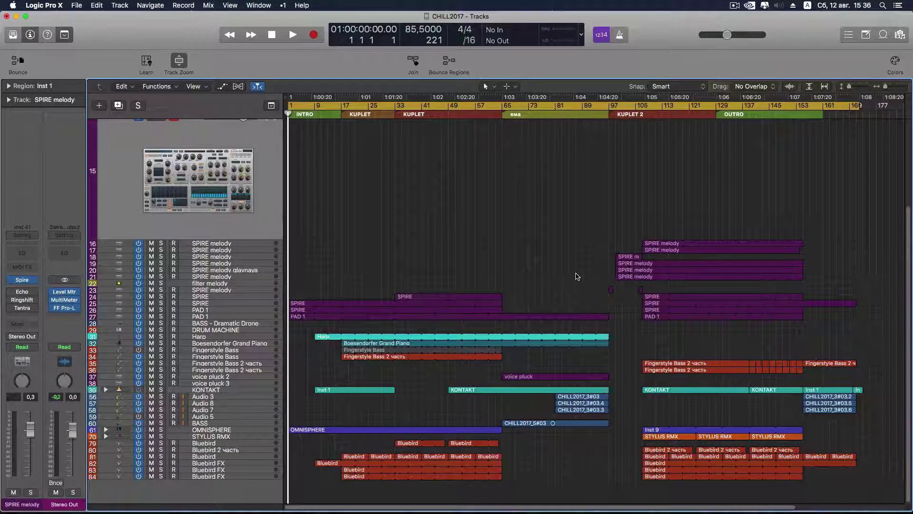
pyautogui.scroll(5, 577, 276)
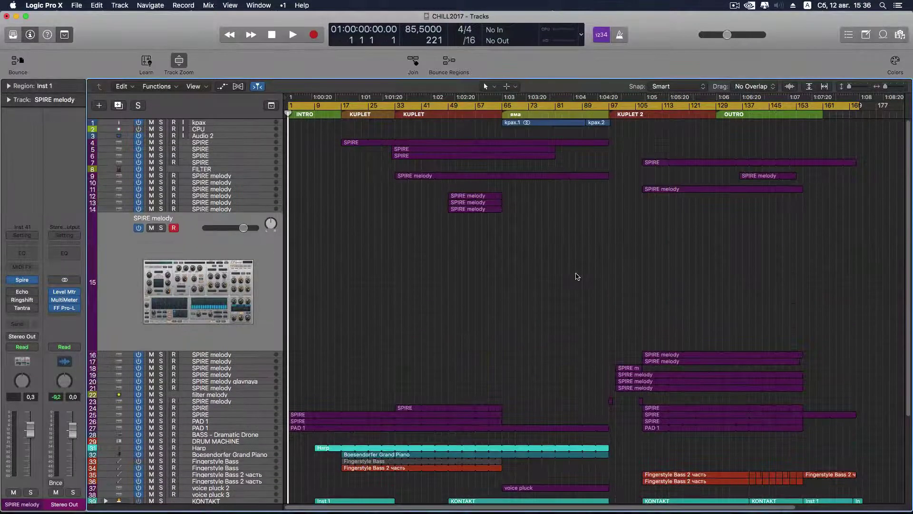
pyautogui.scroll(-4, 398, 257)
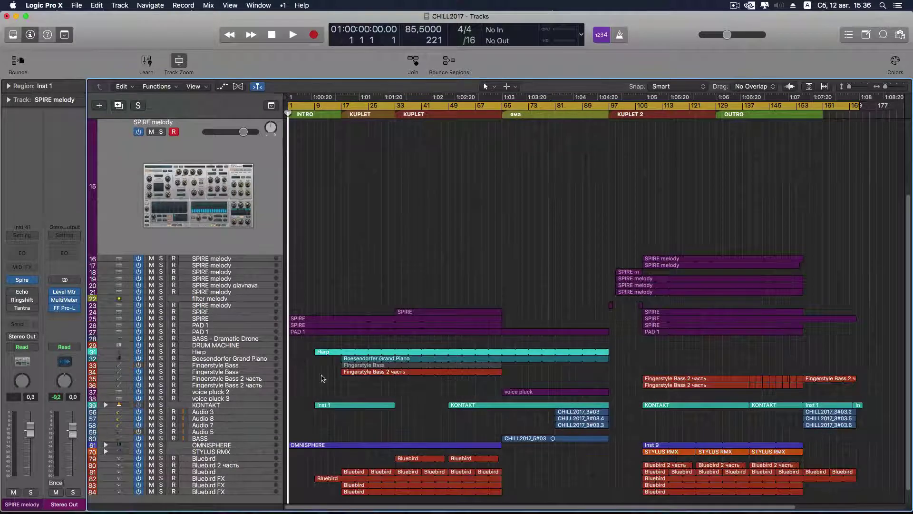
pyautogui.scroll(4, 401, 319)
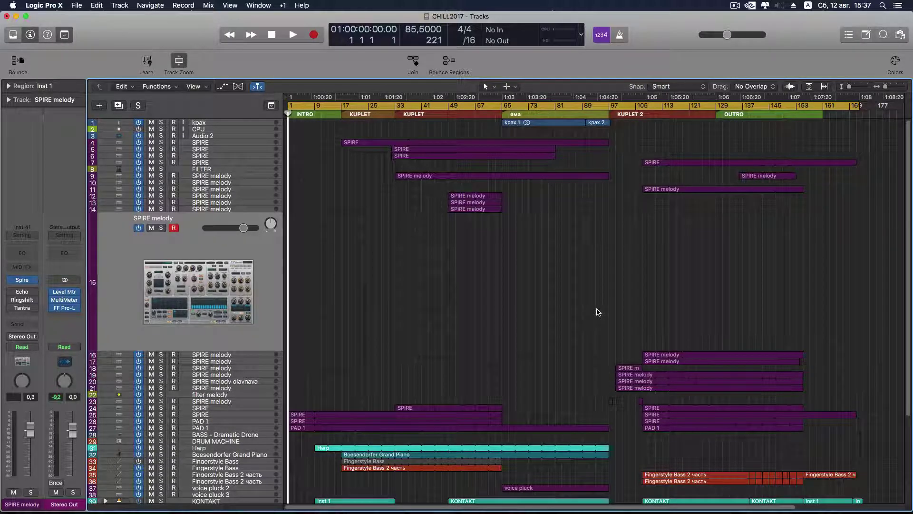
pyautogui.scroll(-5, 597, 319)
pyautogui.scroll(5, 597, 328)
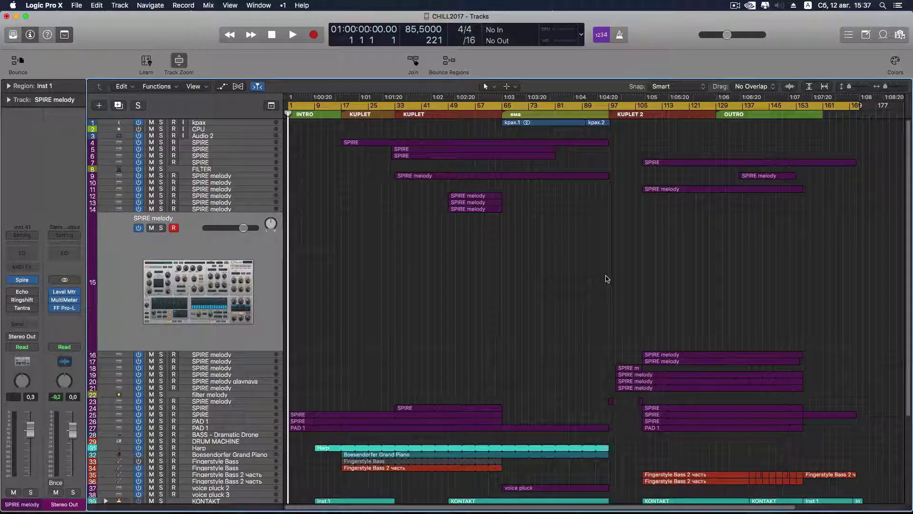
pyautogui.scroll(-5, 602, 284)
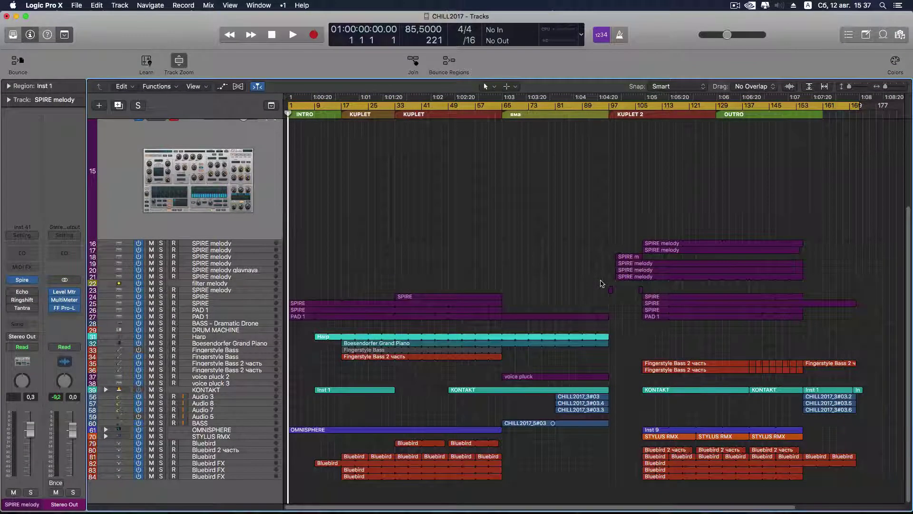
# - Play the arrangement from bar 1 with the timeline zoomed out slightly, and view both the upper and lower tracks
pyautogui.press('space')
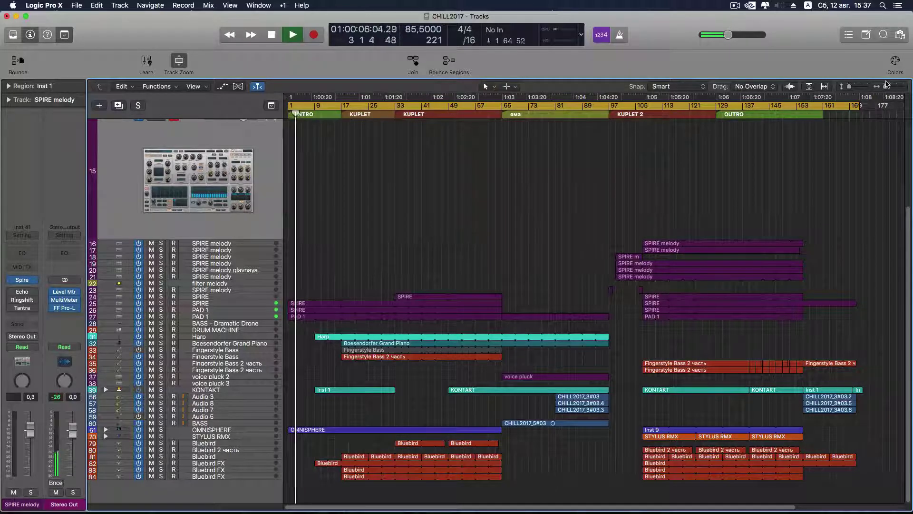
pyautogui.moveTo(885, 86); pyautogui.dragTo(883, 87)
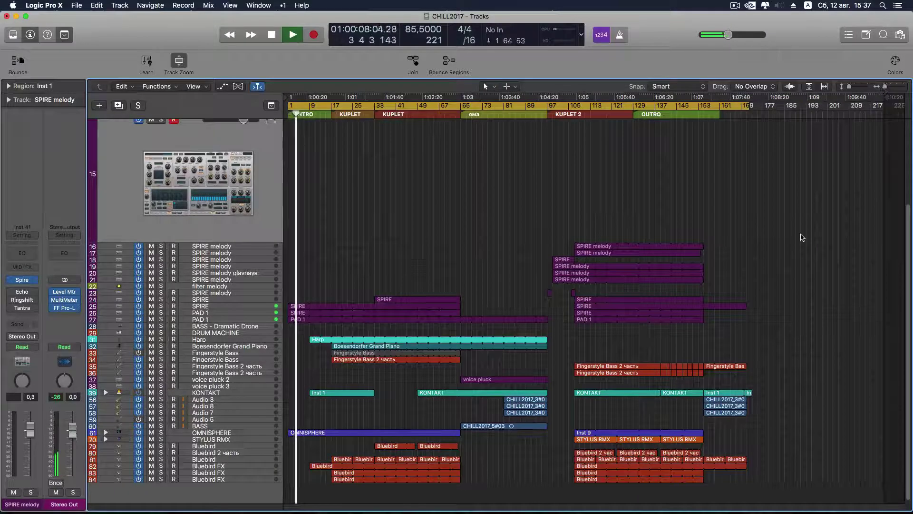
pyautogui.scroll(5, 802, 237)
pyautogui.scroll(-5, 802, 237)
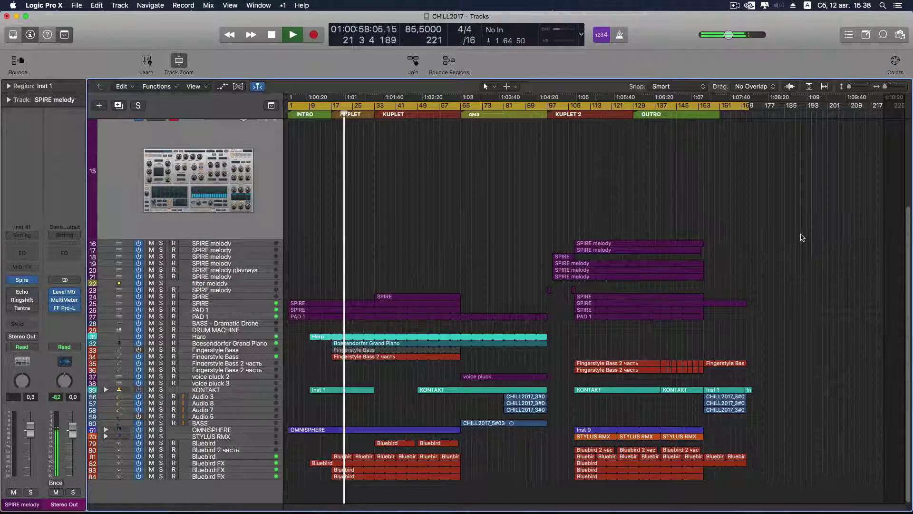
pyautogui.scroll(5, 803, 237)
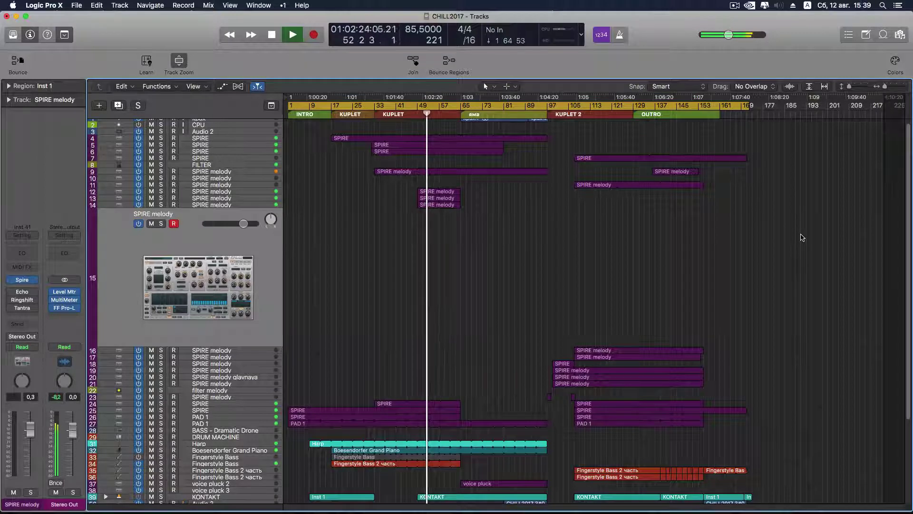
# - Select SPIRE melody track 14, switch to track 13, and stop playback in the OUTRO section
pyautogui.click(262, 207)
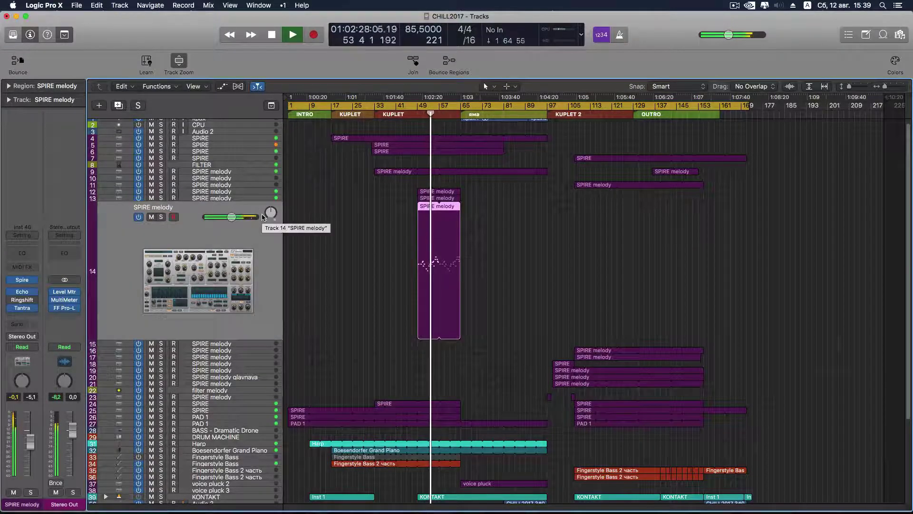
pyautogui.press('Up')
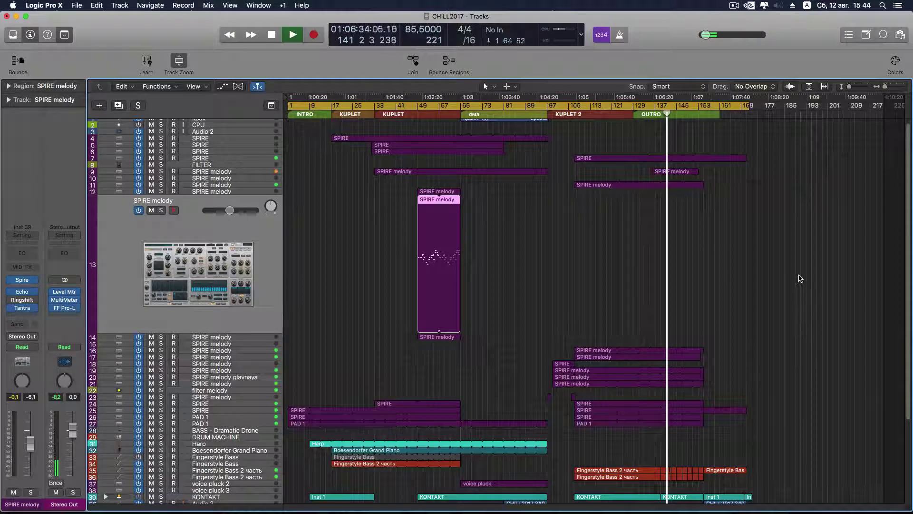
pyautogui.press('space')
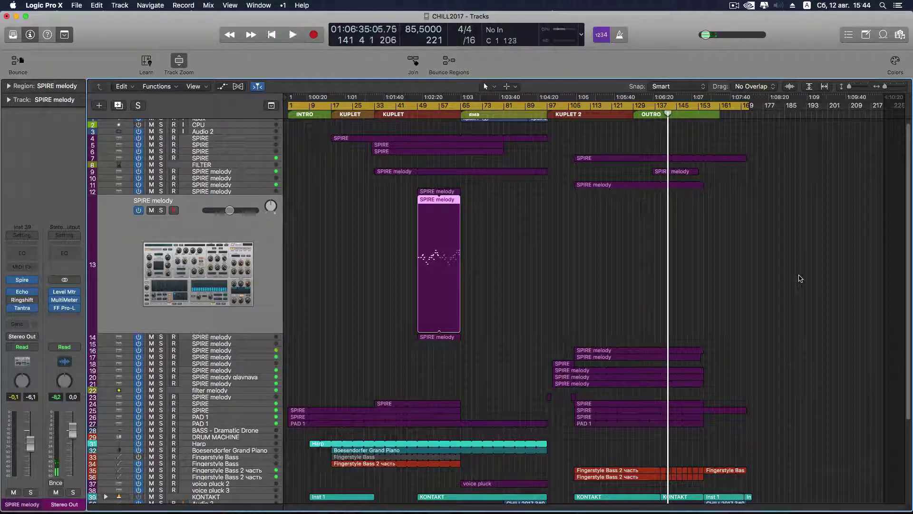
# - Move the playhead through bars 138, 32, 46, 48 and 98 to bar 97 to examine where the song's sections start
pyautogui.moveTo(668, 113); pyautogui.dragTo(657, 113)
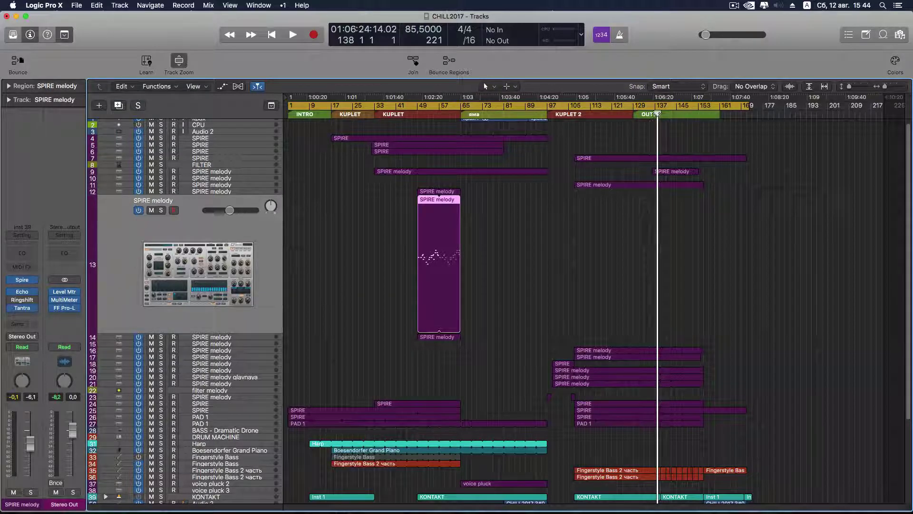
pyautogui.moveTo(658, 114); pyautogui.dragTo(372, 115)
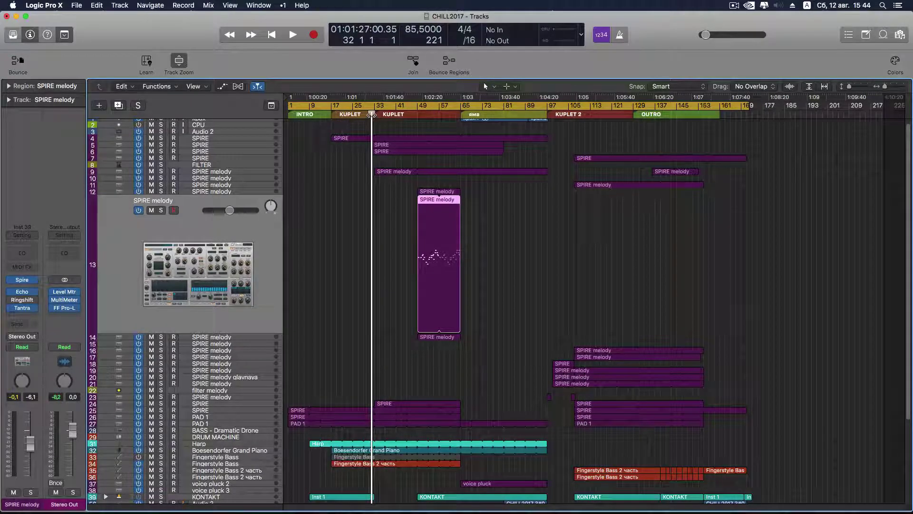
pyautogui.moveTo(372, 115); pyautogui.dragTo(408, 119)
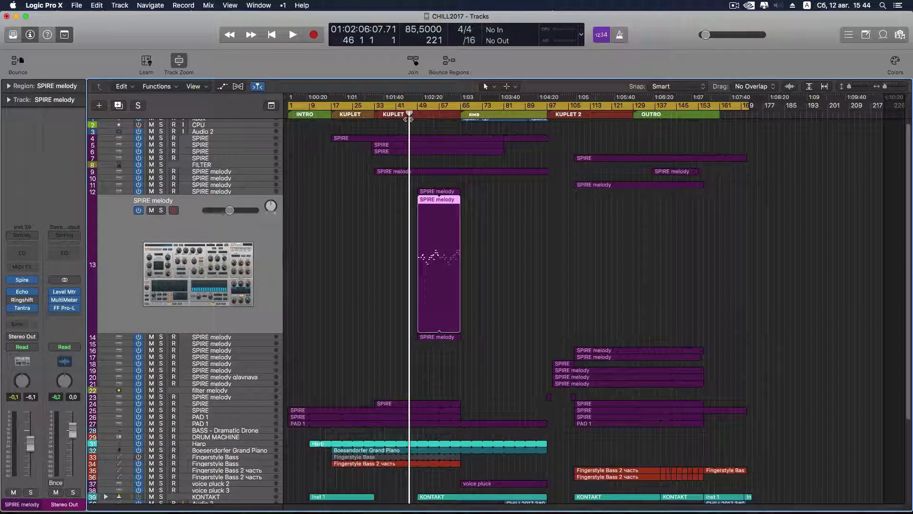
pyautogui.moveTo(409, 114); pyautogui.dragTo(414, 114)
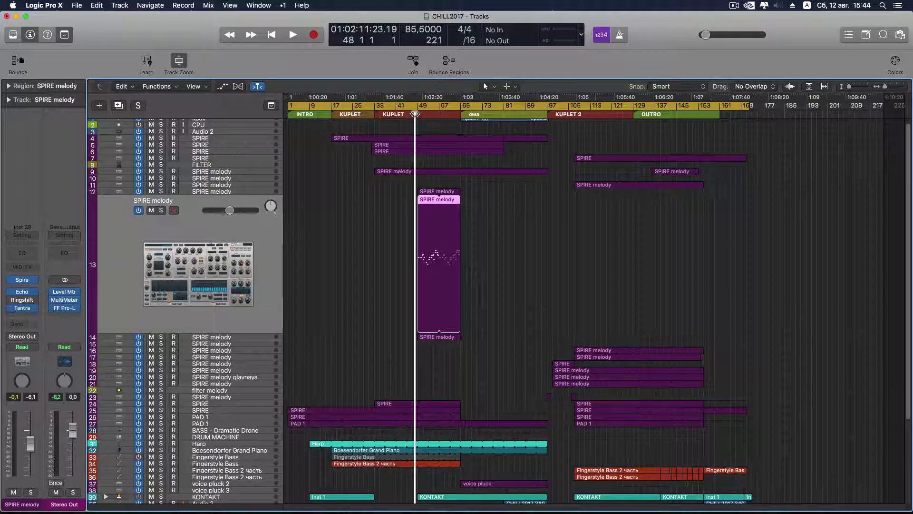
pyautogui.moveTo(414, 113); pyautogui.dragTo(551, 115)
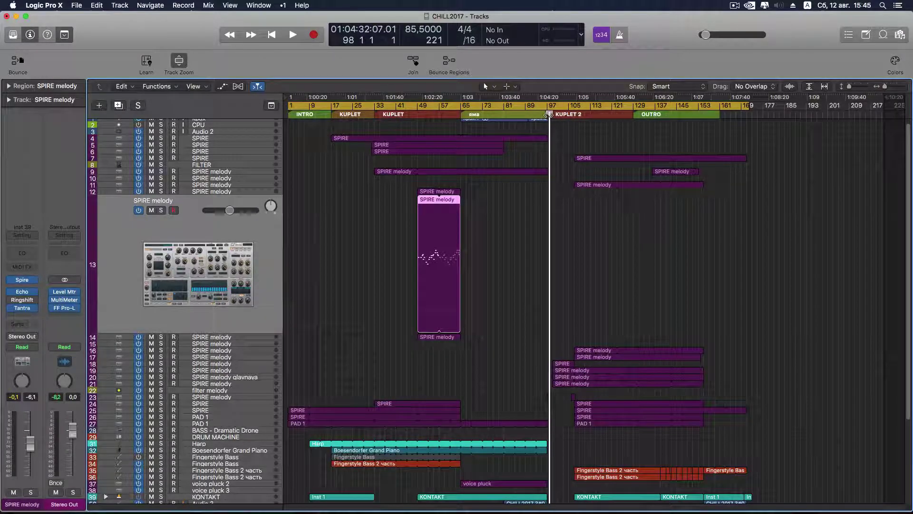
pyautogui.moveTo(549, 115)
pyautogui.mouseDown()
pyautogui.moveTo(695, 114)
pyautogui.moveTo(547, 114)
pyautogui.mouseUp()
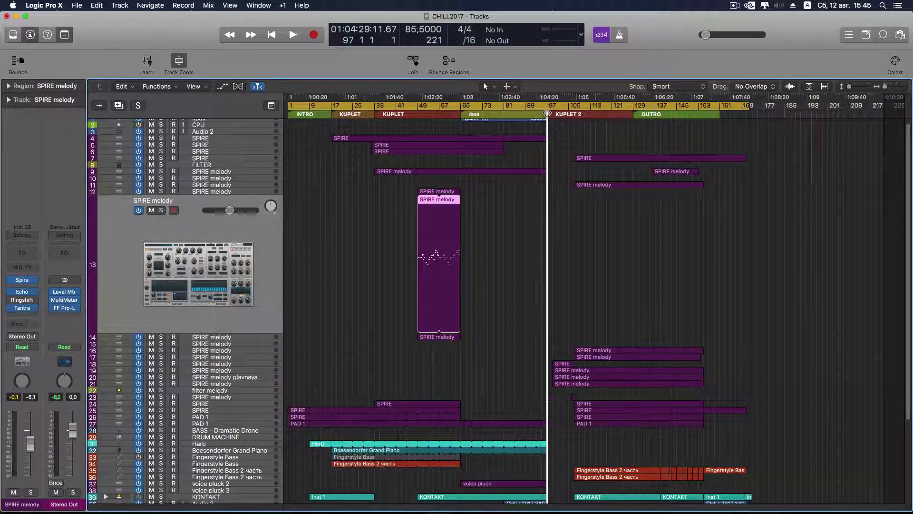
# - Solo SPIRE melody tracks 12, 13 and 14 and play them from bar 48 with cycle mode off
pyautogui.moveTo(546, 114); pyautogui.dragTo(417, 115)
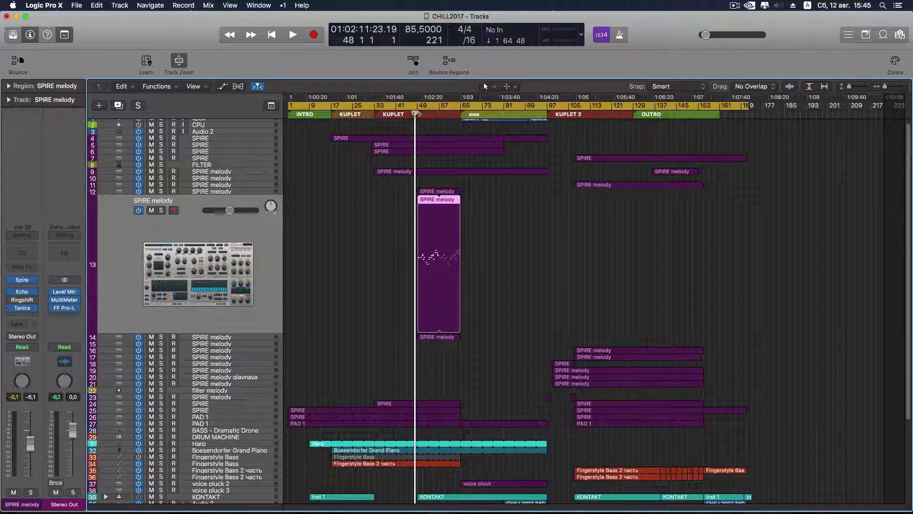
pyautogui.click(161, 210)
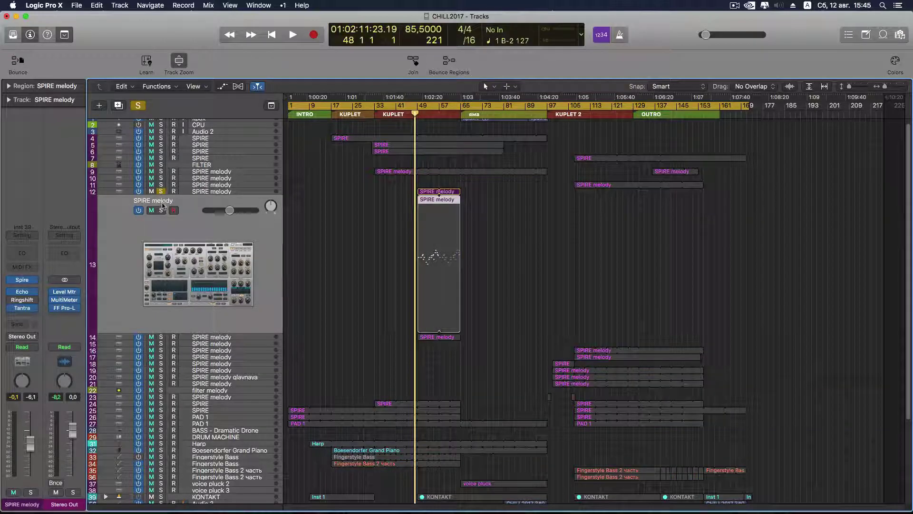
pyautogui.click(160, 337)
pyautogui.press('space')
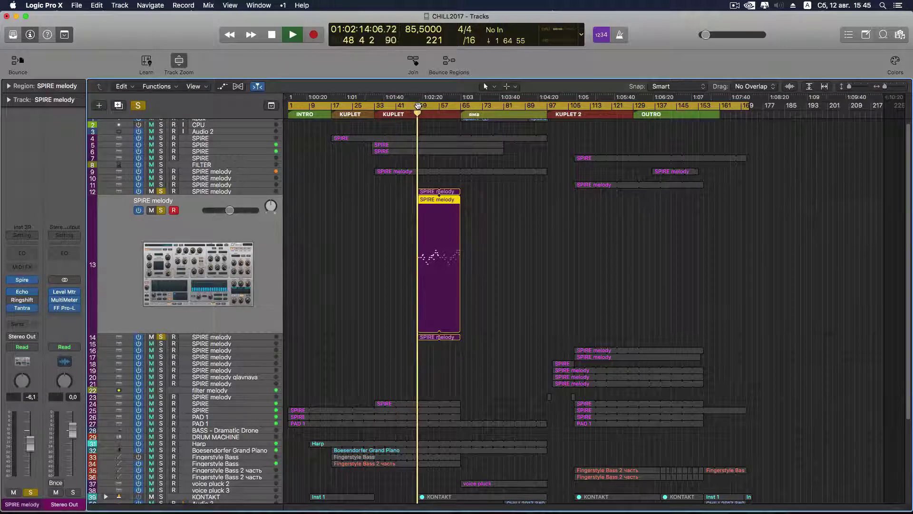
pyautogui.click(418, 106)
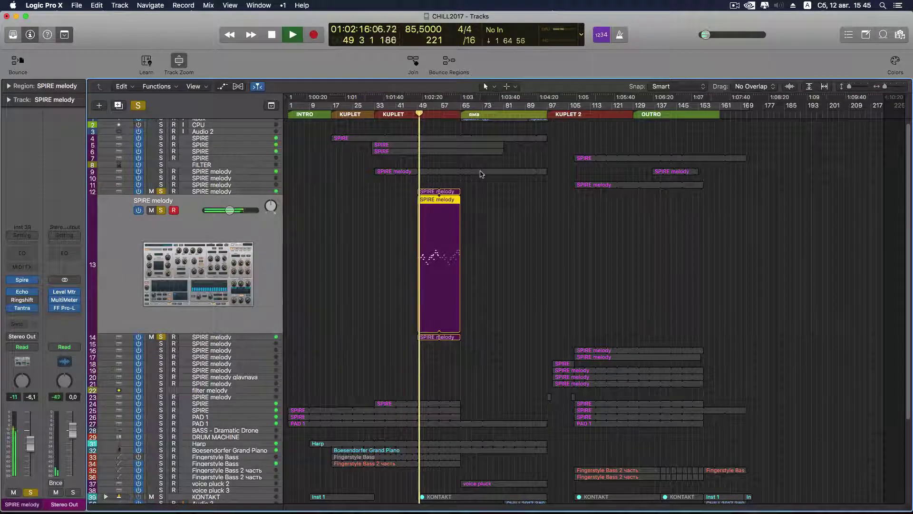
# - Compare the soloed SPIRE melody tracks 12, 13 and 14 by selecting each one in turn during playback
pyautogui.click(243, 339)
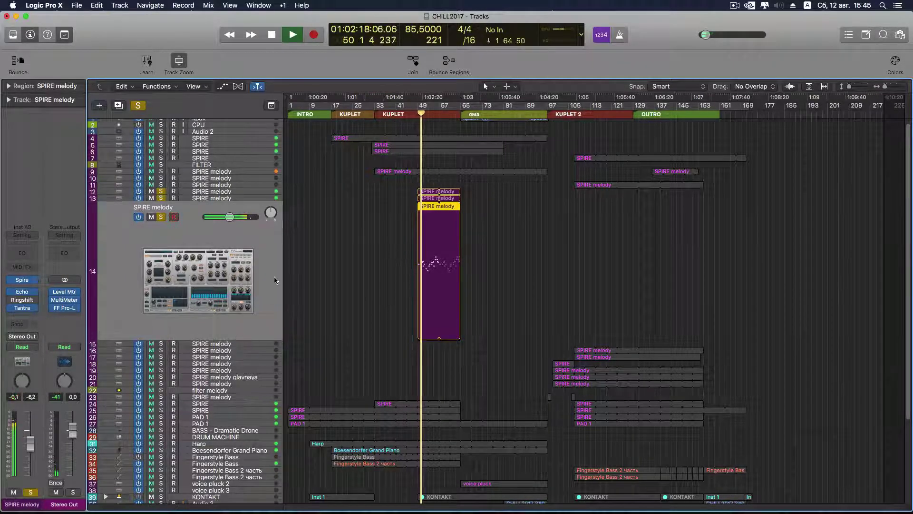
pyautogui.click(233, 197)
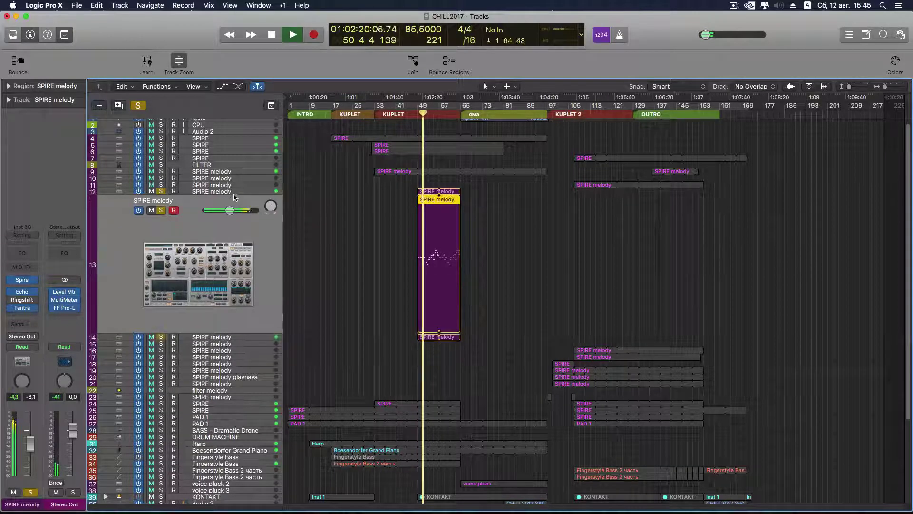
pyautogui.click(236, 192)
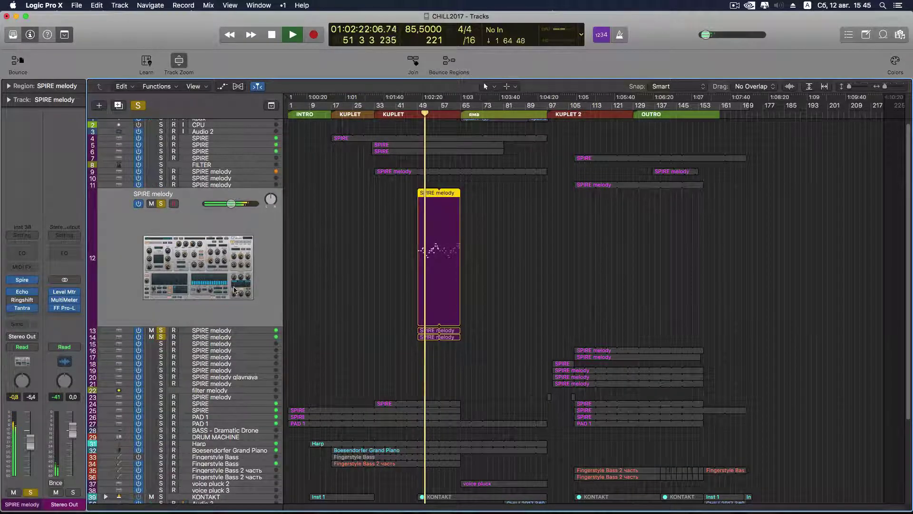
pyautogui.click(240, 331)
pyautogui.click(239, 336)
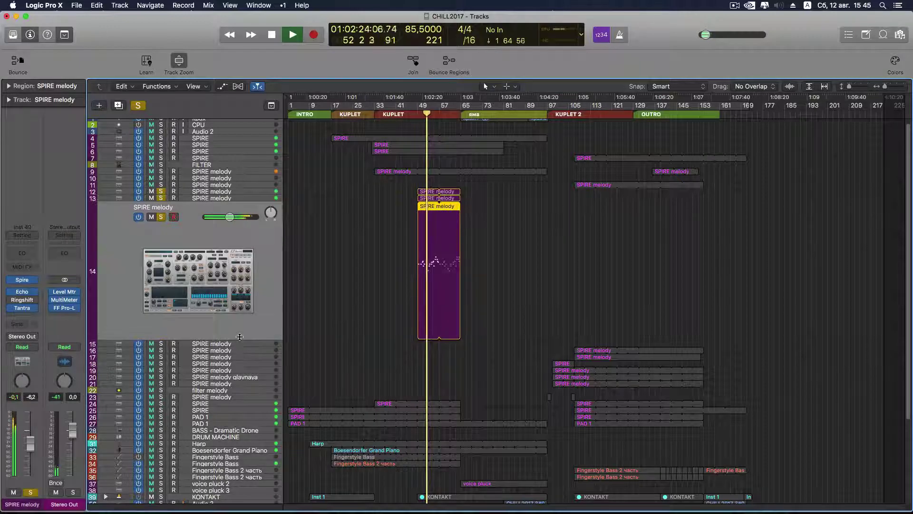
pyautogui.click(243, 198)
pyautogui.click(245, 192)
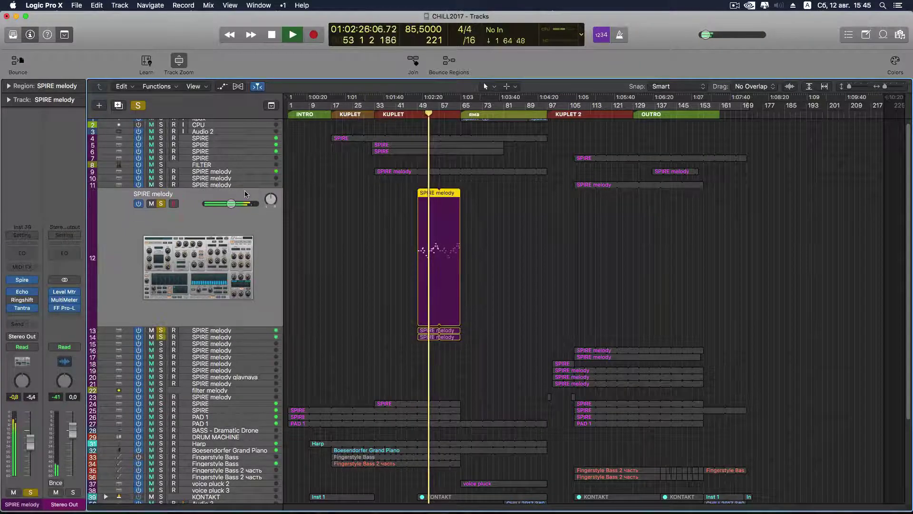
pyautogui.click(244, 331)
pyautogui.click(245, 343)
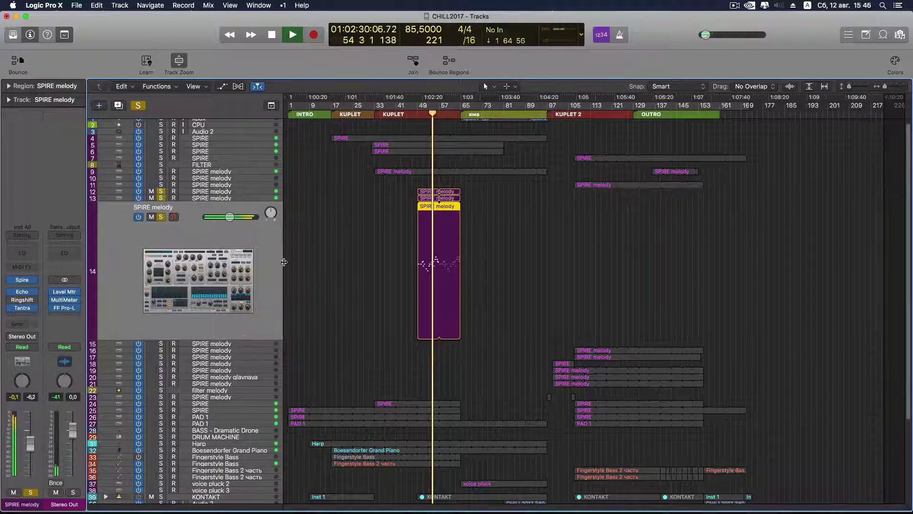
pyautogui.click(238, 197)
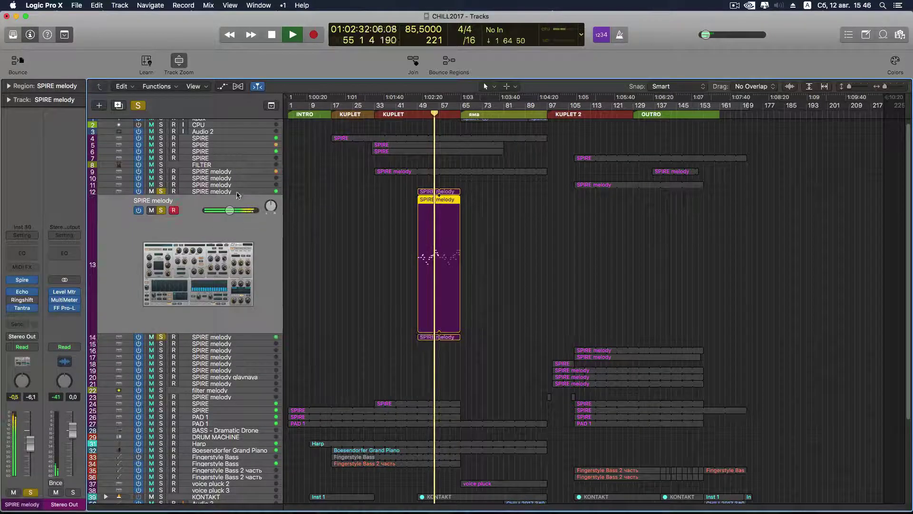
pyautogui.click(239, 191)
pyautogui.click(255, 336)
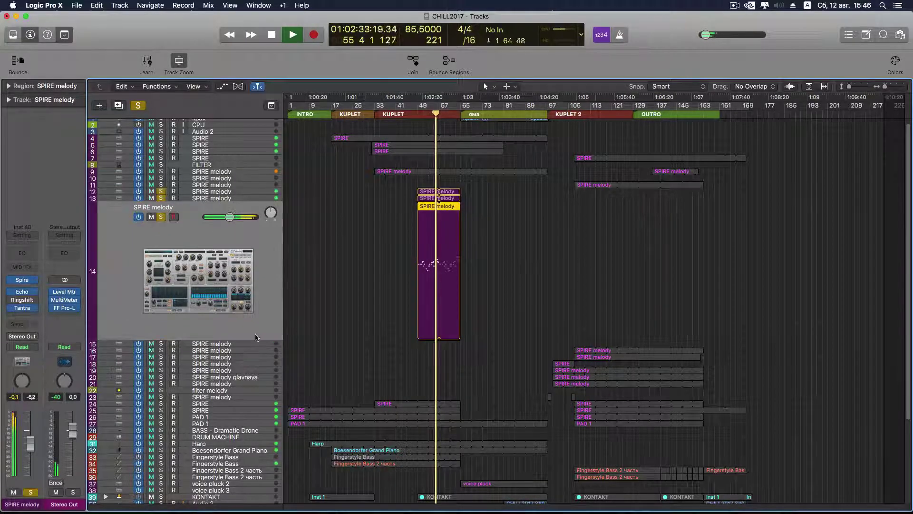
pyautogui.click(250, 198)
pyautogui.click(250, 190)
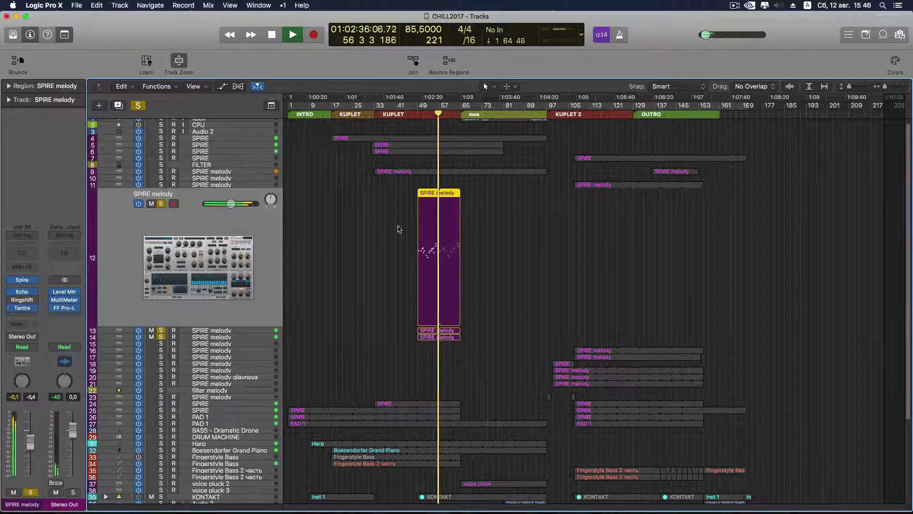
# - Add the KONTAKT track to the soloed SPIRE melody tracks 12, 13 and 14 and play them from about bar 49
pyautogui.press('space')
pyautogui.scroll(-5, 442, 269)
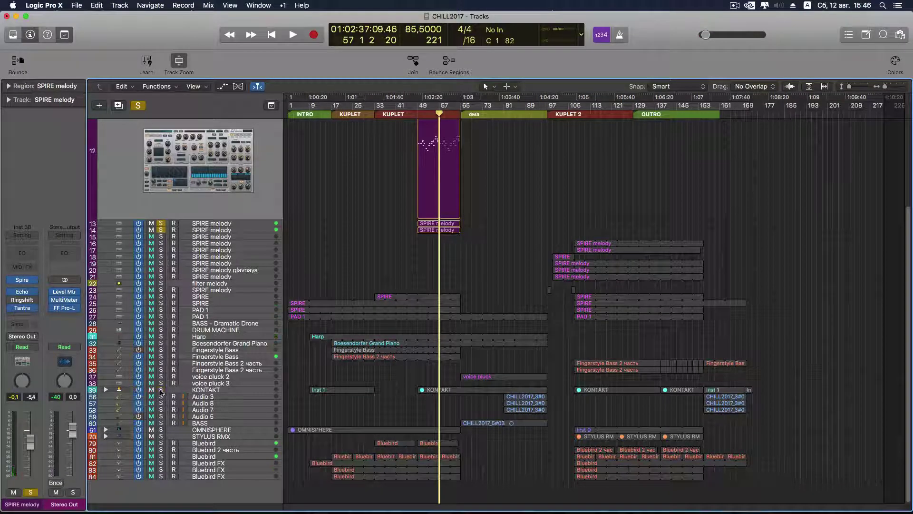
pyautogui.click(161, 390)
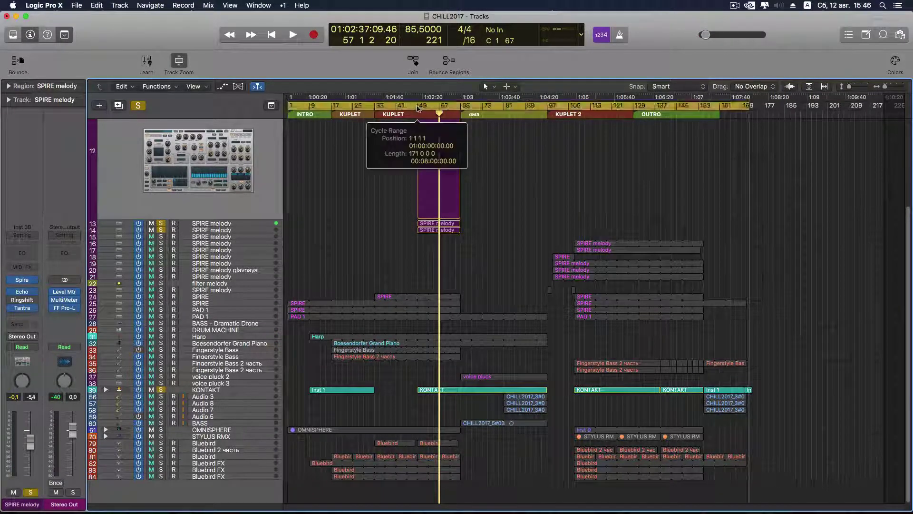
pyautogui.doubleClick(418, 113)
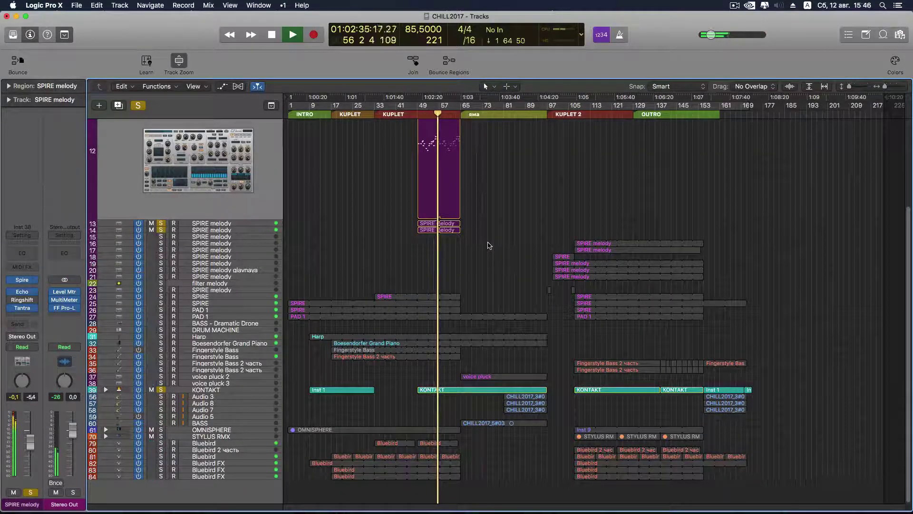
pyautogui.press('space')
# - Clear all solos, solo Audio 3, Audio 8 and Audio 7, and play them from bar 81
pyautogui.scroll(5, 489, 245)
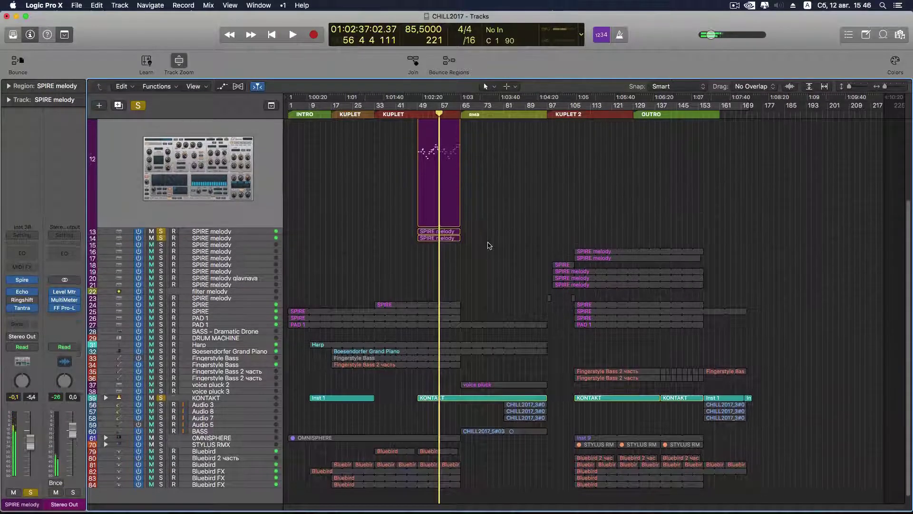
pyautogui.click(138, 105)
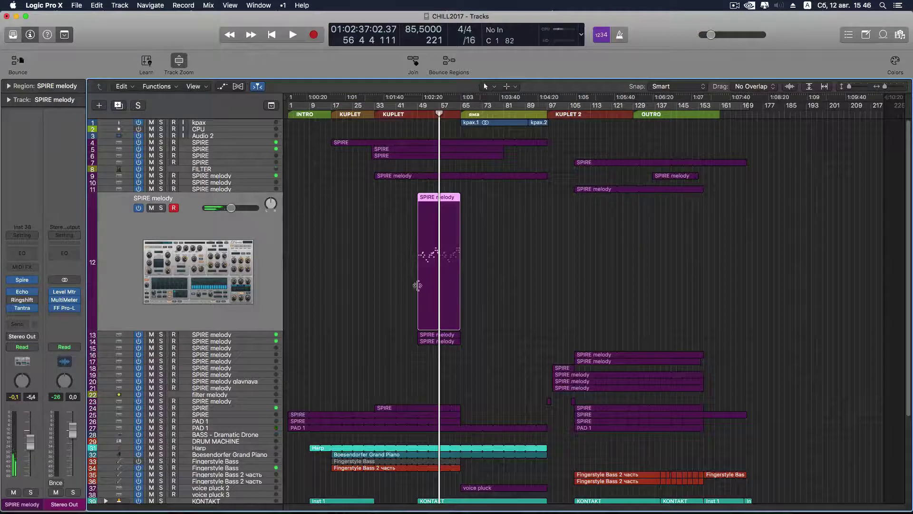
pyautogui.moveTo(440, 114); pyautogui.dragTo(503, 113)
pyautogui.scroll(-5, 514, 414)
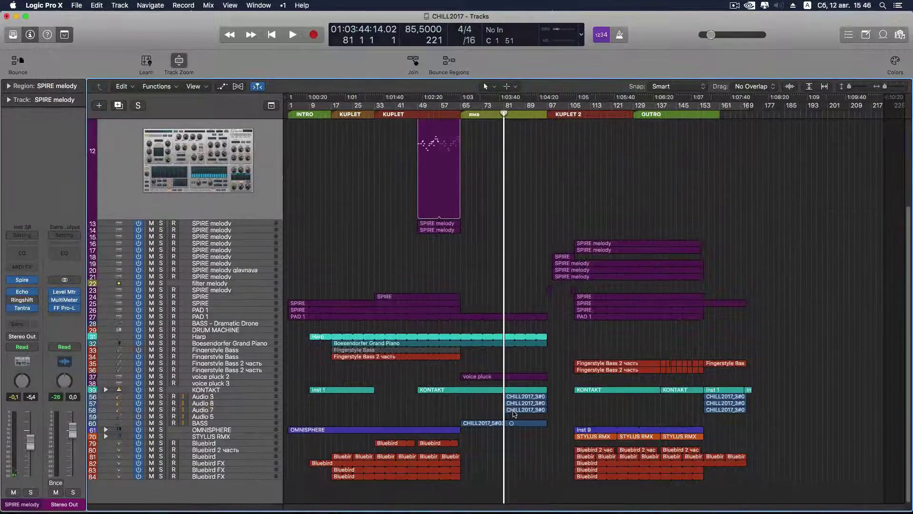
pyautogui.click(161, 397)
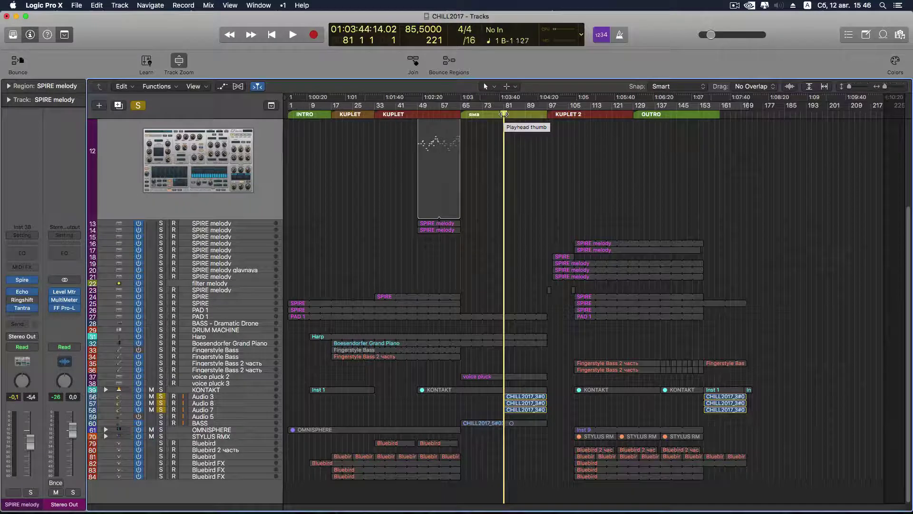
pyautogui.press('space')
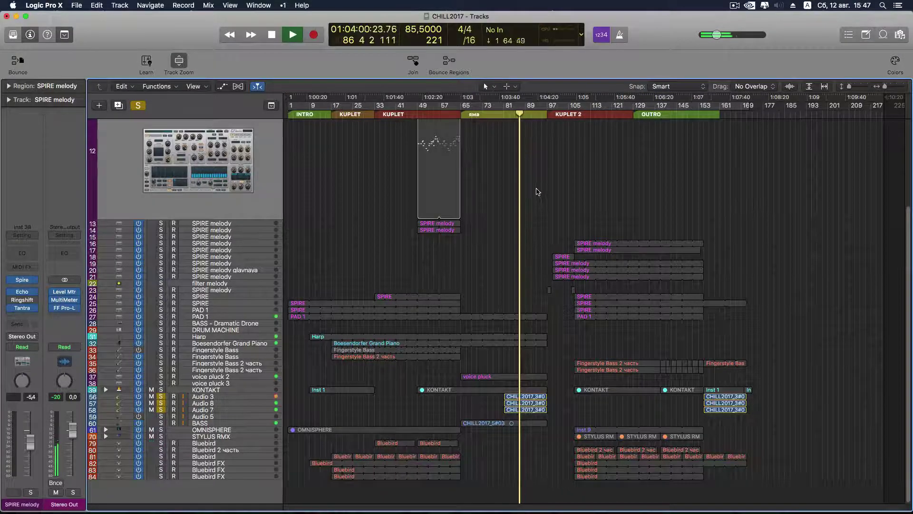
pyautogui.press('space')
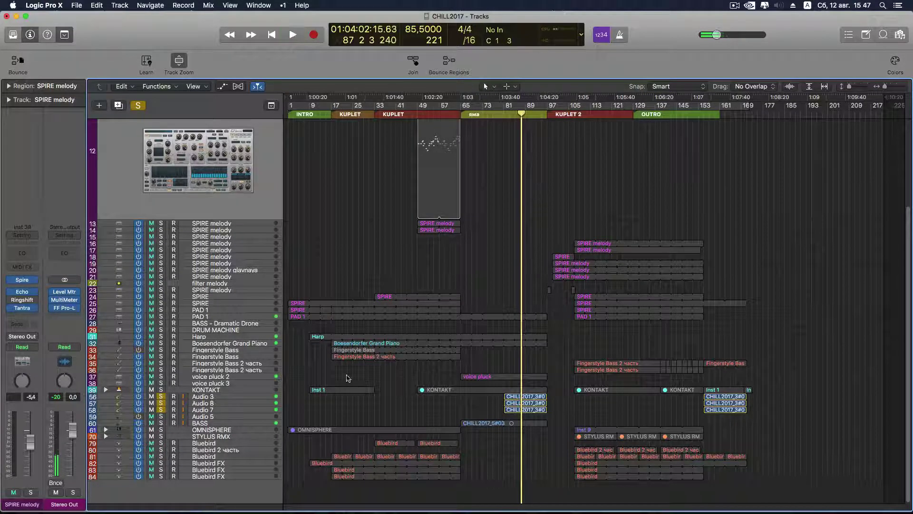
# - Solo the BASS track together with the three Audio tracks and play them to the end of the яма section
pyautogui.click(239, 425)
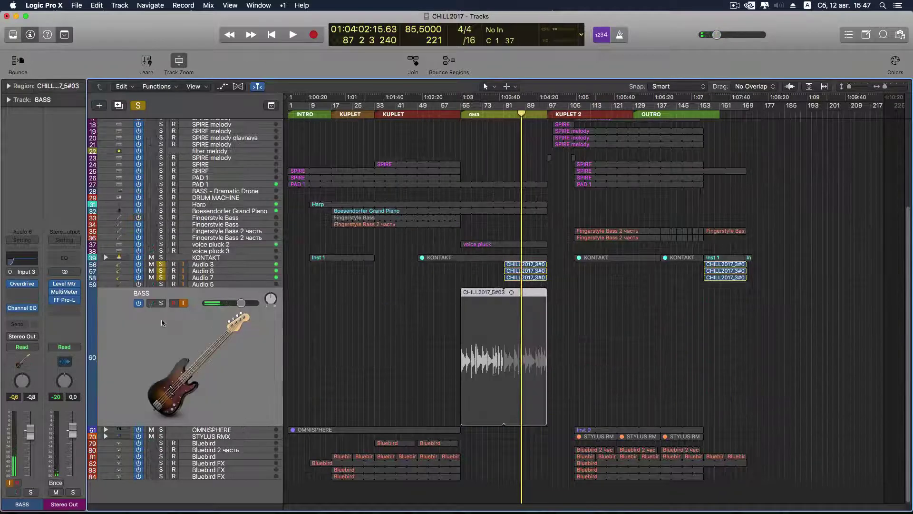
pyautogui.click(161, 304)
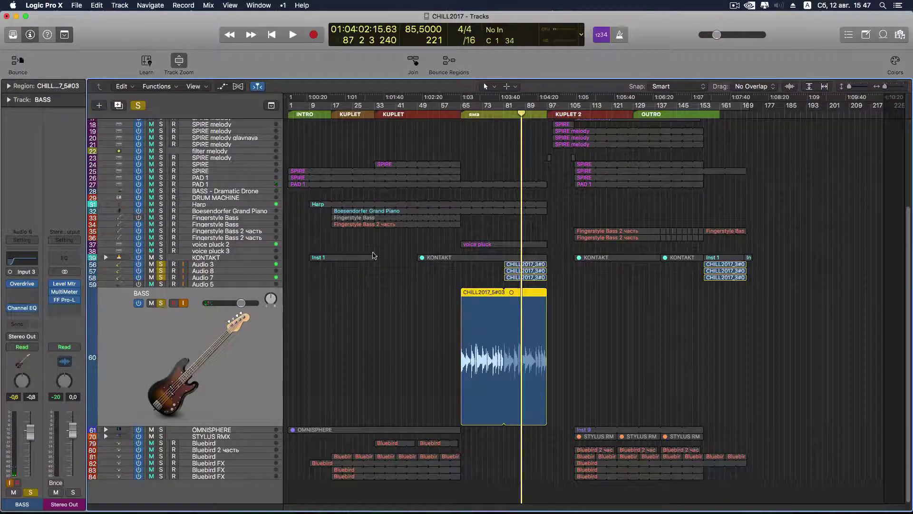
pyautogui.press('space')
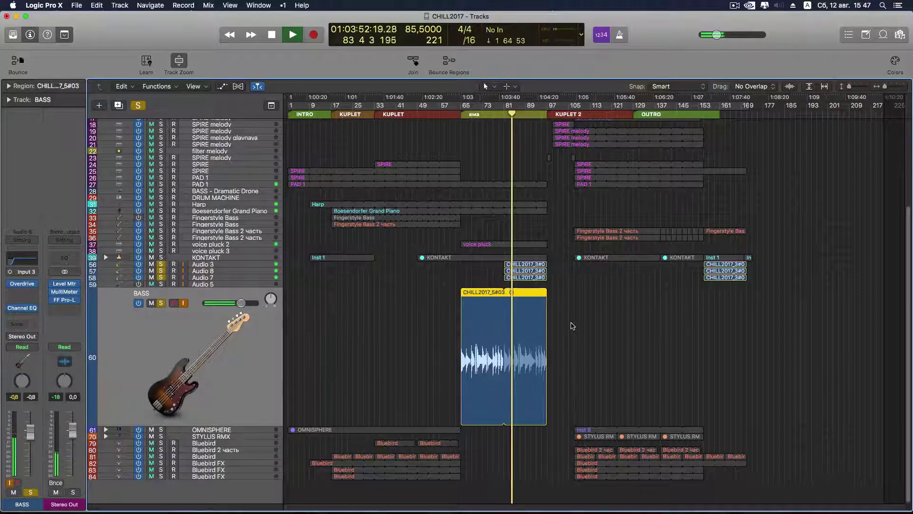
pyautogui.scroll(3, 578, 316)
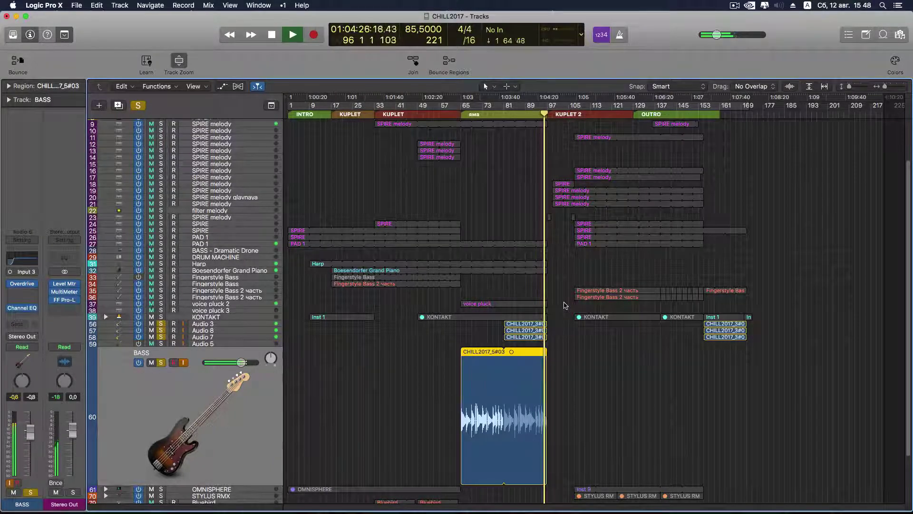
pyautogui.press('space')
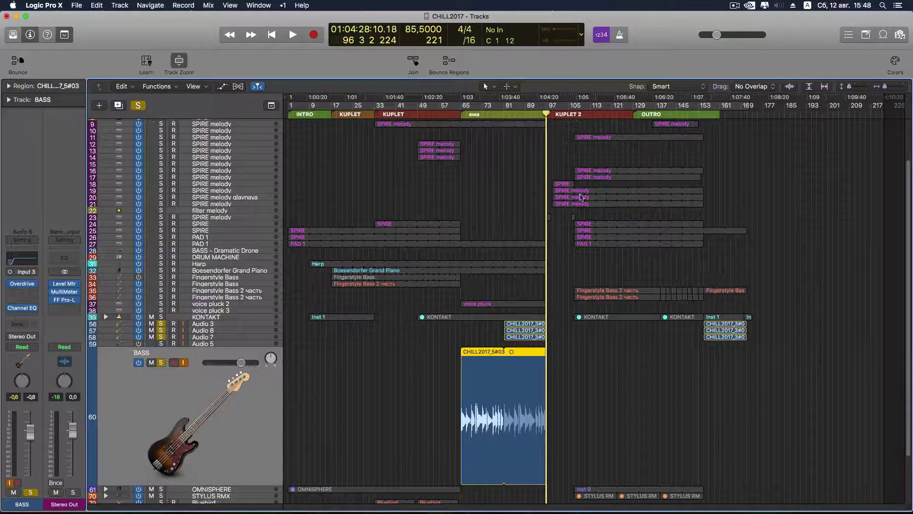
# - Clear all solos and play the full arrangement from the end of the яма section into KUPLET 2
pyautogui.scroll(4, 573, 203)
pyautogui.moveTo(546, 113)
pyautogui.mouseDown()
pyautogui.moveTo(529, 113)
pyautogui.moveTo(539, 113)
pyautogui.mouseUp()
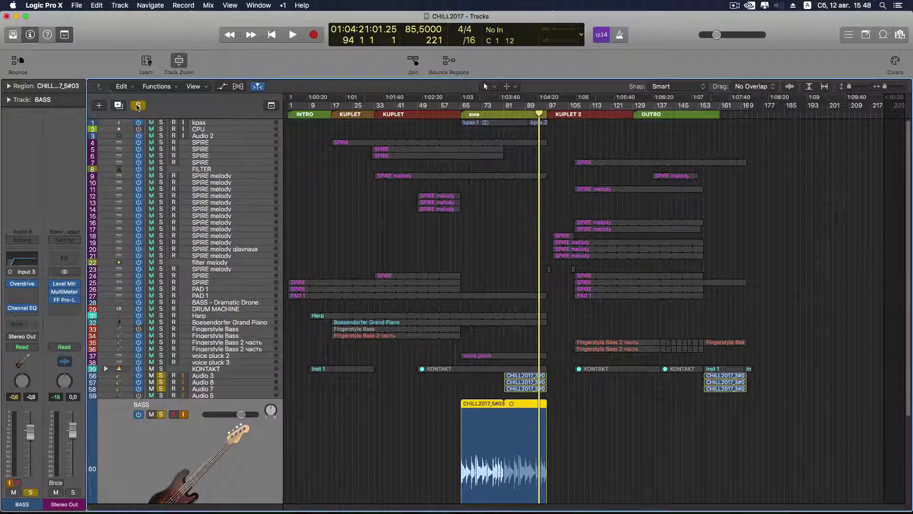
pyautogui.click(137, 106)
pyautogui.moveTo(538, 113); pyautogui.dragTo(546, 113)
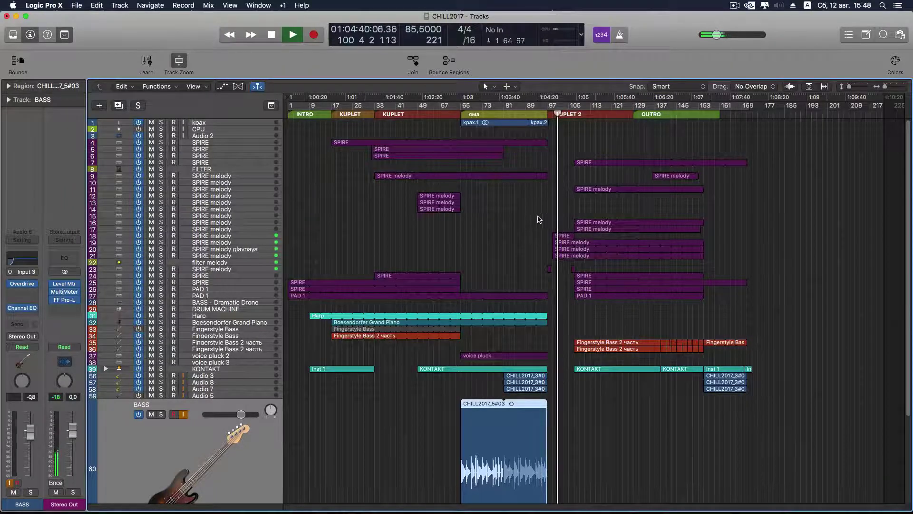
# - Solo SPIRE melody tracks 19, 20 and 21 during playback of KUPLET 2 and listen to them together
pyautogui.click(267, 249)
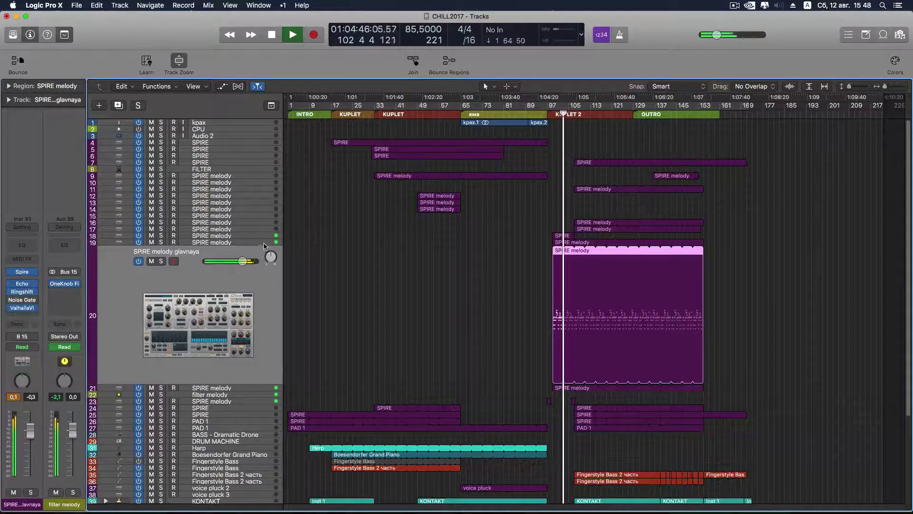
pyautogui.click(263, 243)
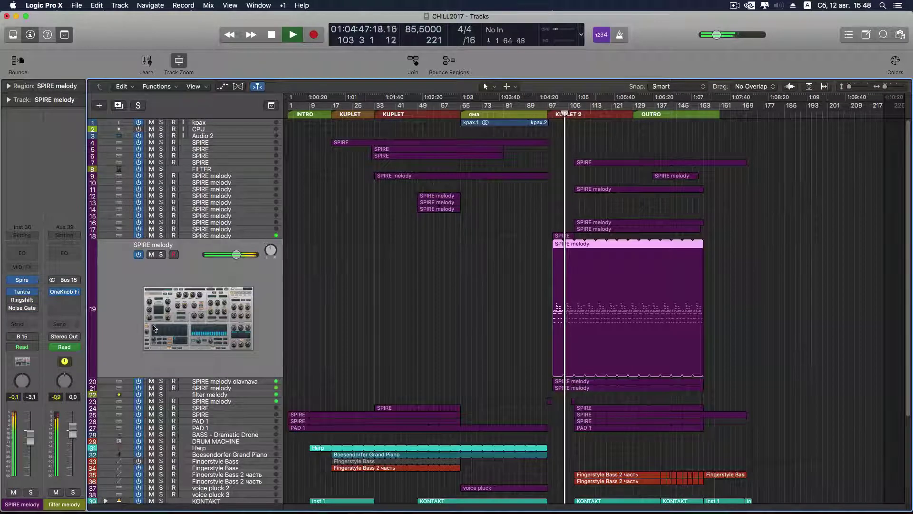
pyautogui.click(161, 254)
pyautogui.moveTo(161, 381); pyautogui.dragTo(162, 388)
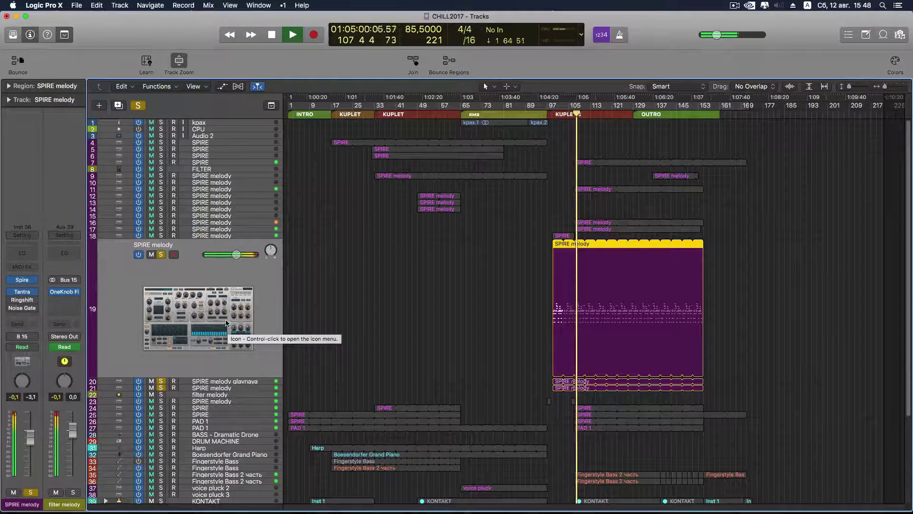
pyautogui.press('space')
# - Remove the solo from tracks 20 and 21 and play track 19 alone, first from bar 99 and again from about bar 106
pyautogui.moveTo(577, 113); pyautogui.dragTo(552, 113)
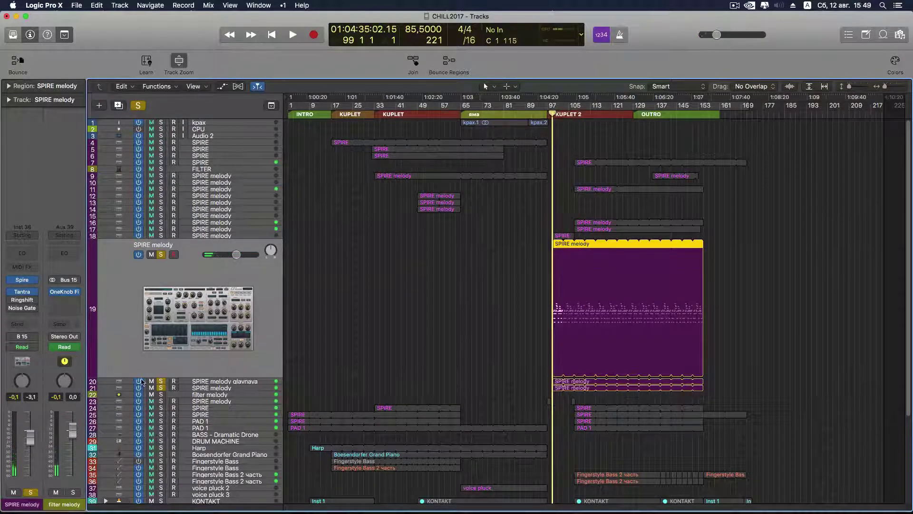
pyautogui.moveTo(160, 389); pyautogui.dragTo(162, 383)
pyautogui.press('space')
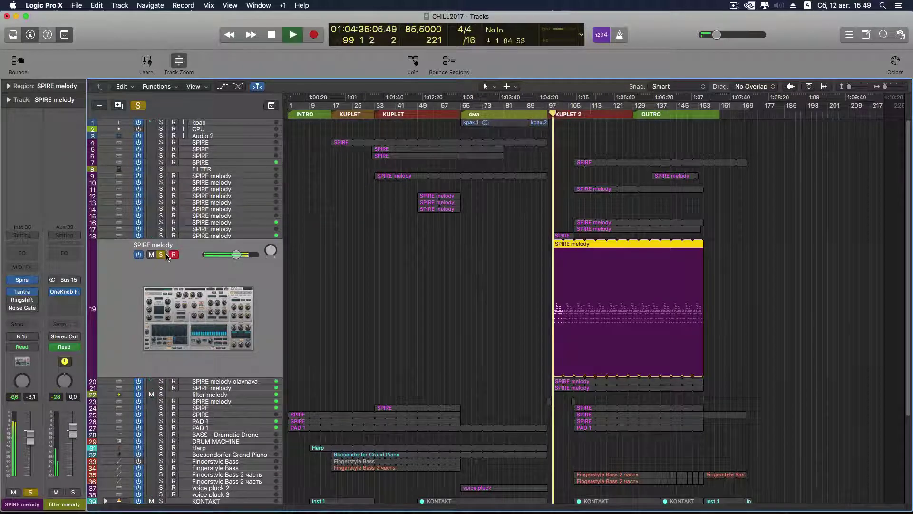
pyautogui.press('space')
pyautogui.click(572, 114)
pyautogui.press('space')
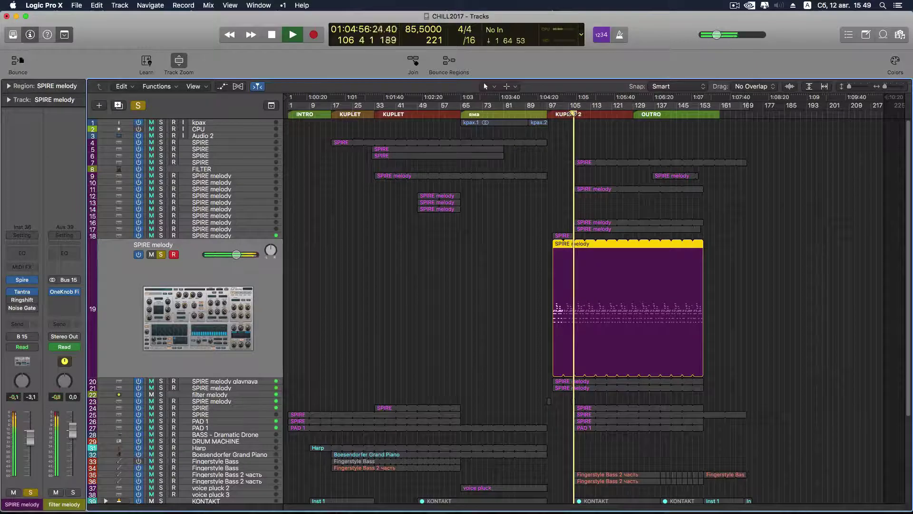
# - Solo tracks 20 and 21 alongside track 19 during playback, and reduce the solo to track 21 alone
pyautogui.click(161, 381)
pyautogui.click(161, 388)
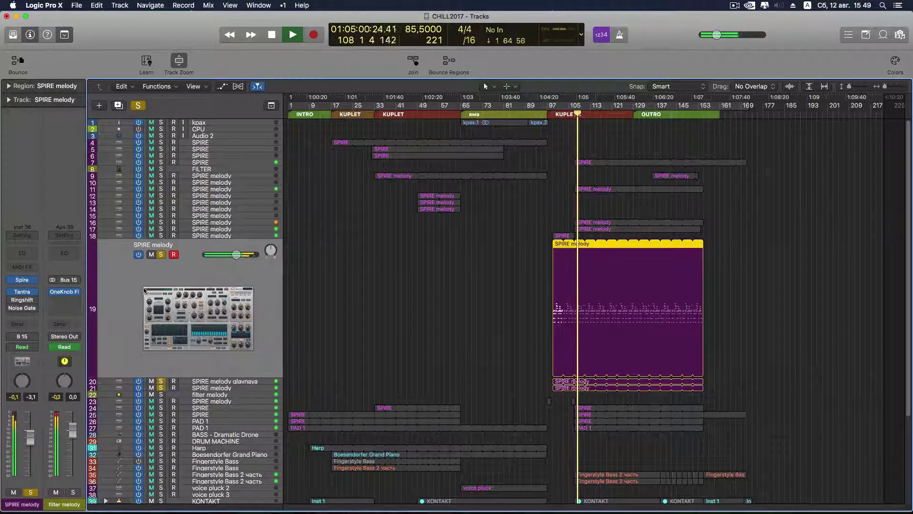
pyautogui.click(162, 254)
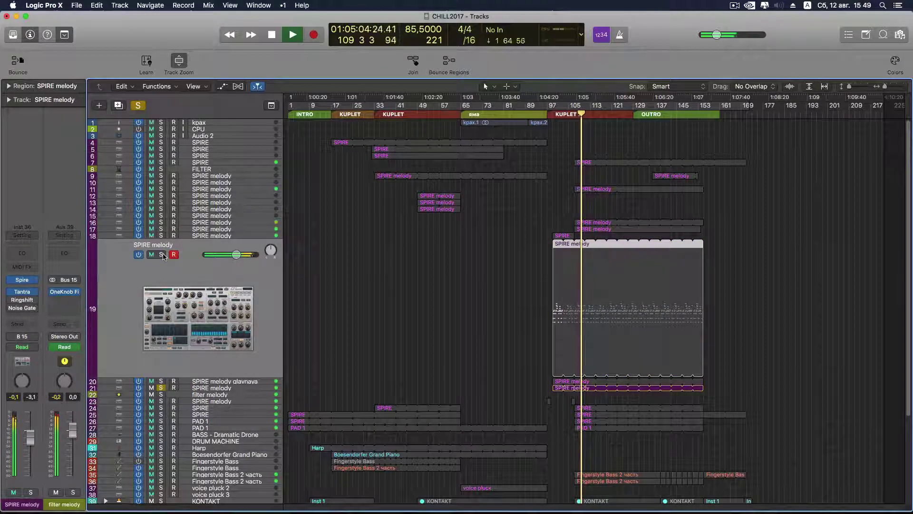
pyautogui.press('space')
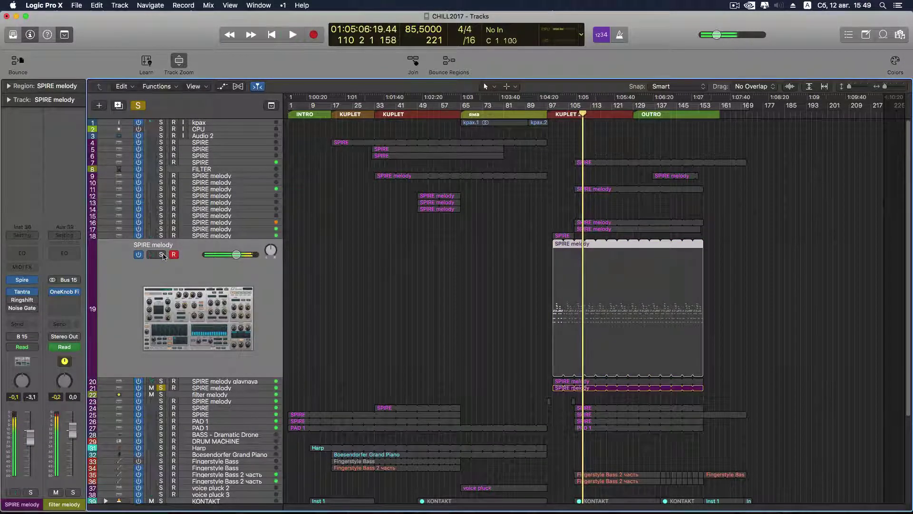
# - Select SPIRE melody track 21, solo tracks 20 and 19 with it, and play the three from bar 98
pyautogui.click(234, 388)
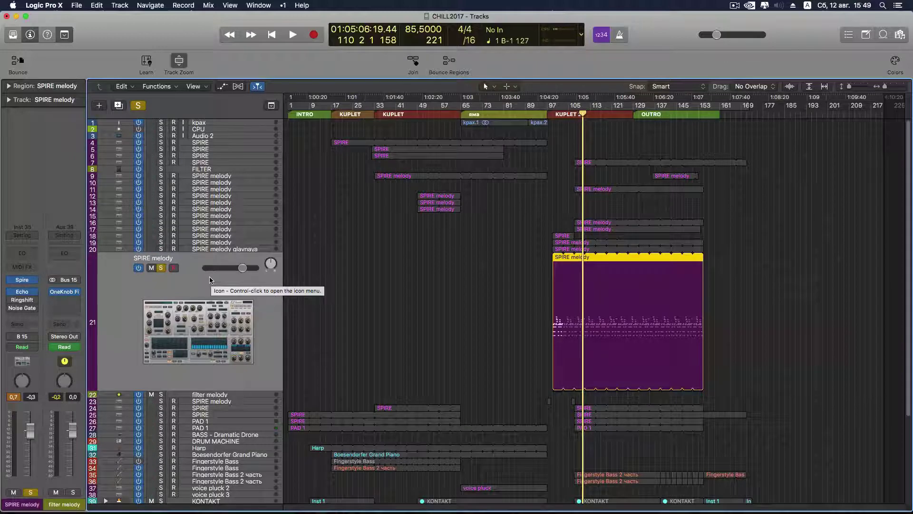
pyautogui.click(161, 249)
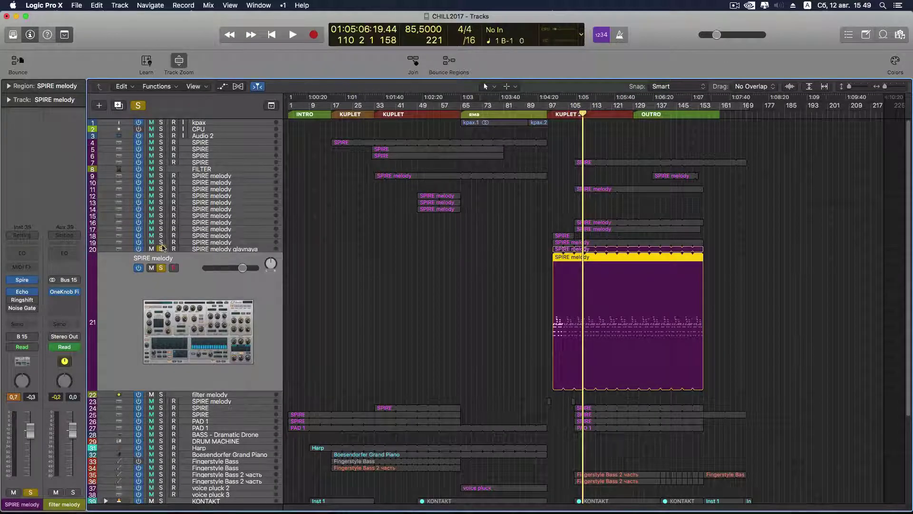
pyautogui.click(160, 243)
pyautogui.click(547, 115)
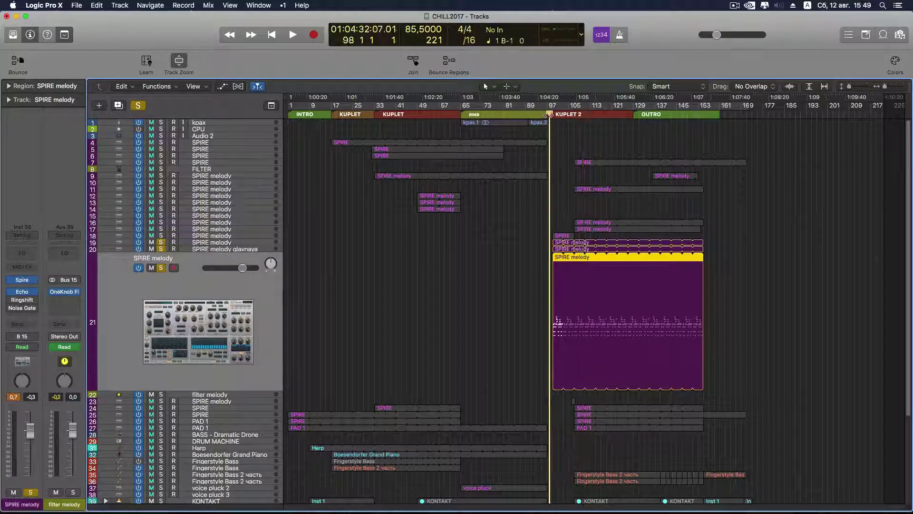
pyautogui.press('space')
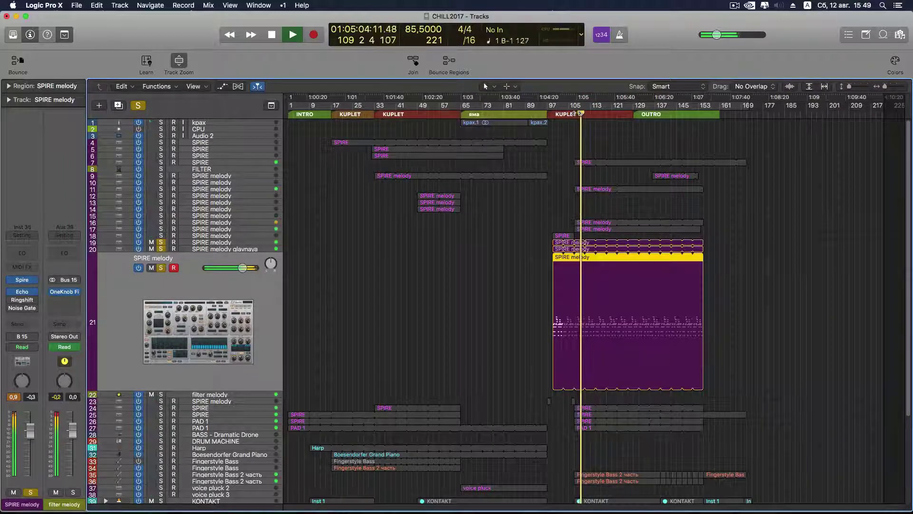
pyautogui.press('space')
# - Play SPIRE melody track 17 soloed from bar 107, remove the solo from tracks 19, 20 and 21, and add track 16 to the solo
pyautogui.moveTo(581, 113); pyautogui.dragTo(575, 114)
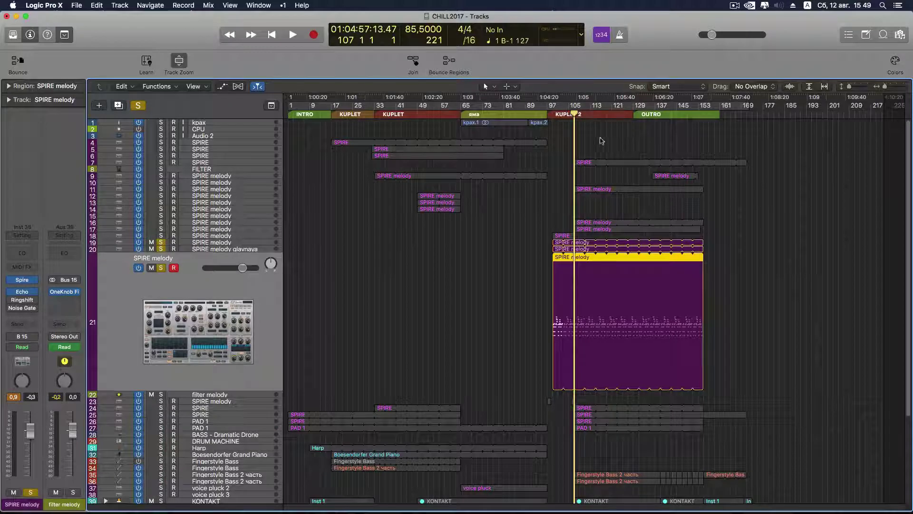
pyautogui.click(207, 232)
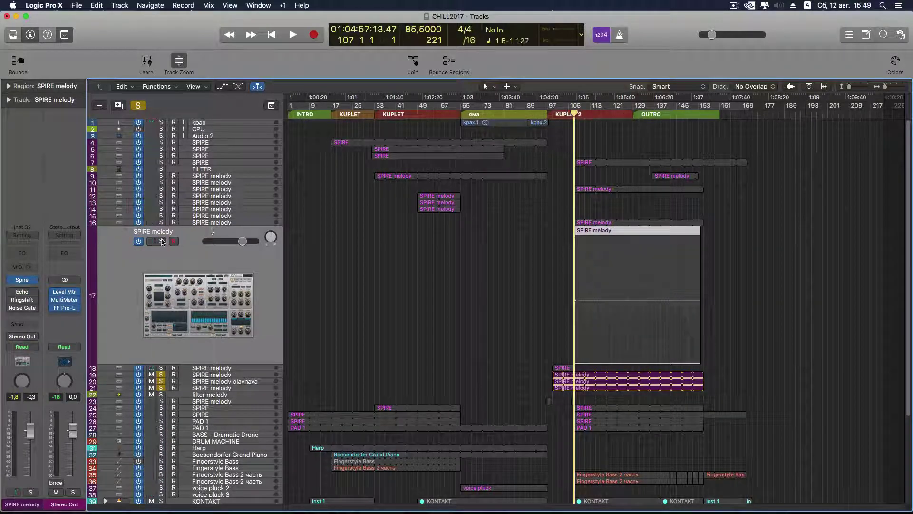
pyautogui.press('s')
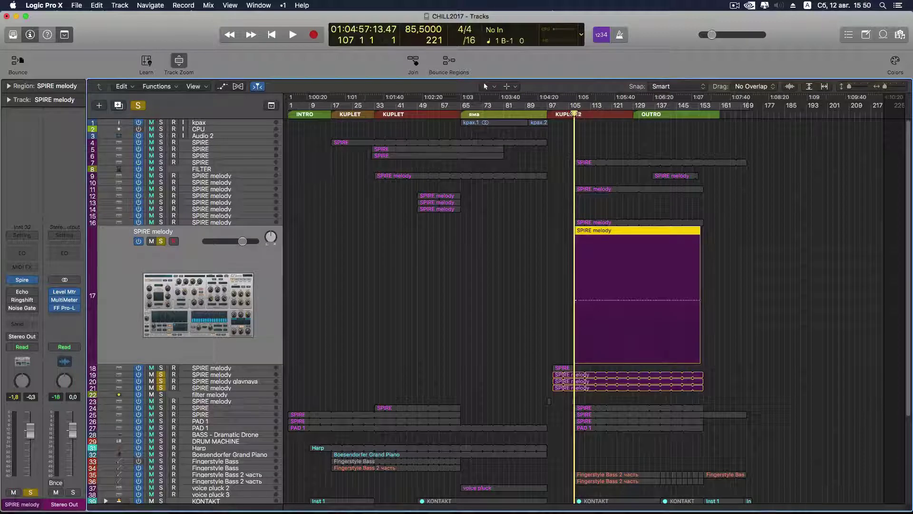
pyautogui.press('space')
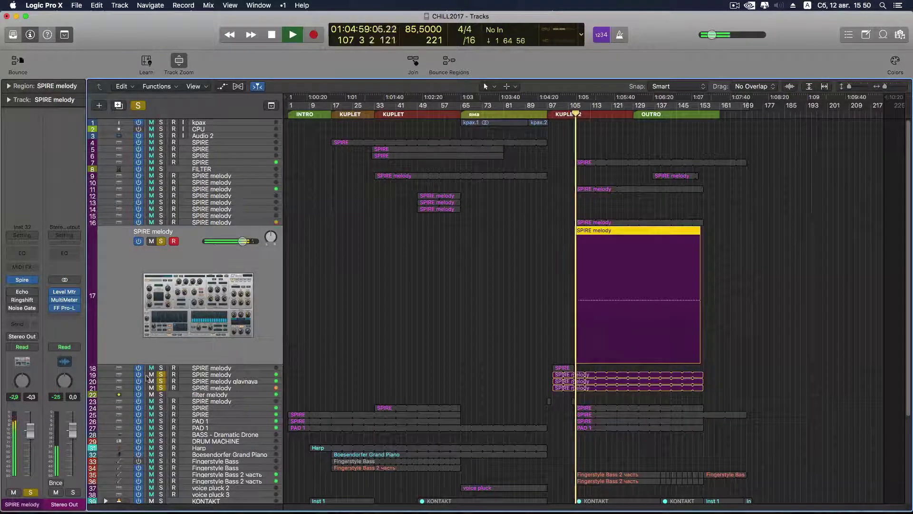
pyautogui.moveTo(161, 374); pyautogui.dragTo(161, 387)
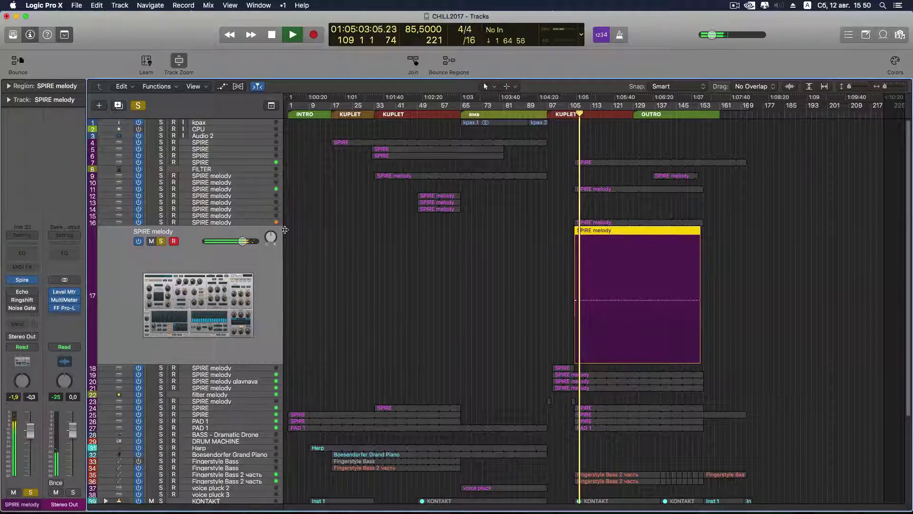
pyautogui.click(163, 222)
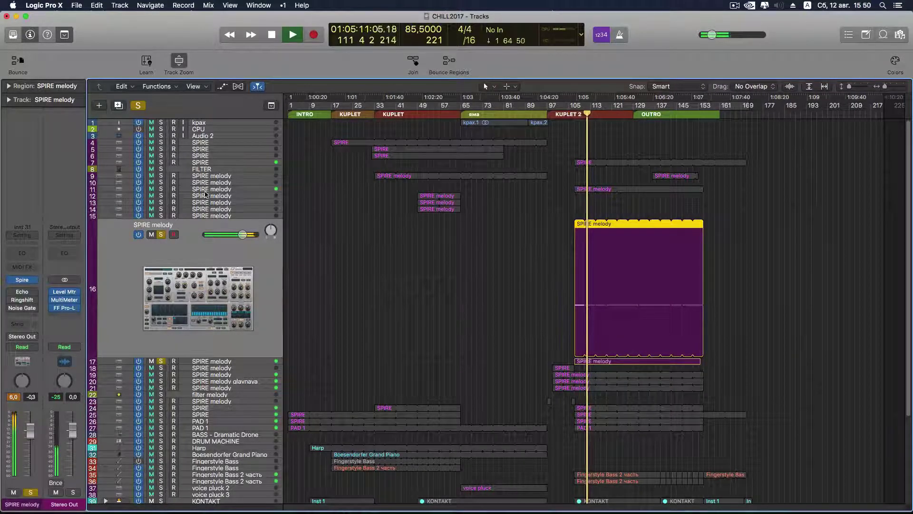
# - Add SPIRE melody track 11 to the solo during playback, stop, and remove the solo from tracks 11, 16 and 17
pyautogui.click(162, 189)
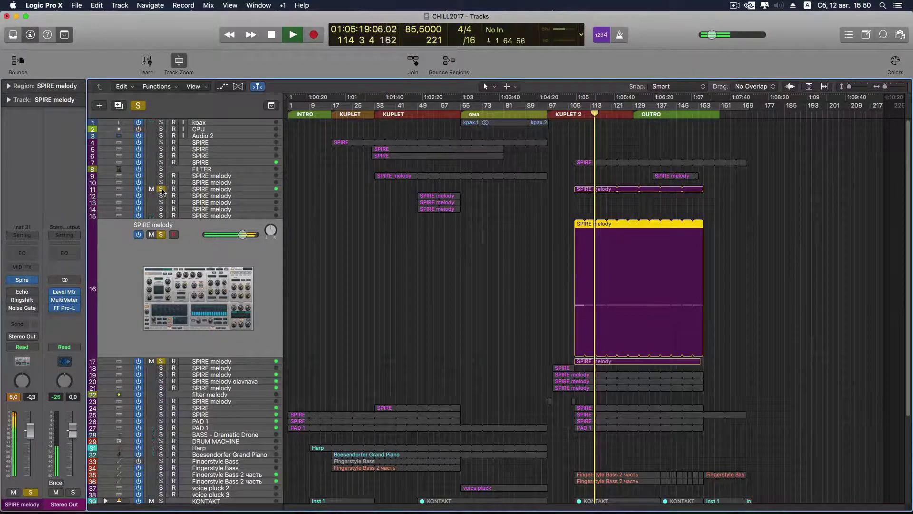
pyautogui.press('space')
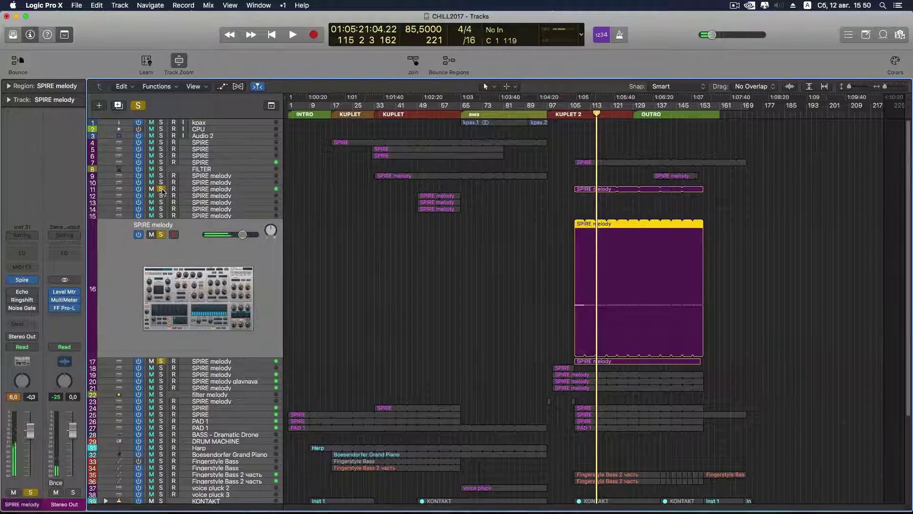
pyautogui.click(161, 189)
pyautogui.click(161, 234)
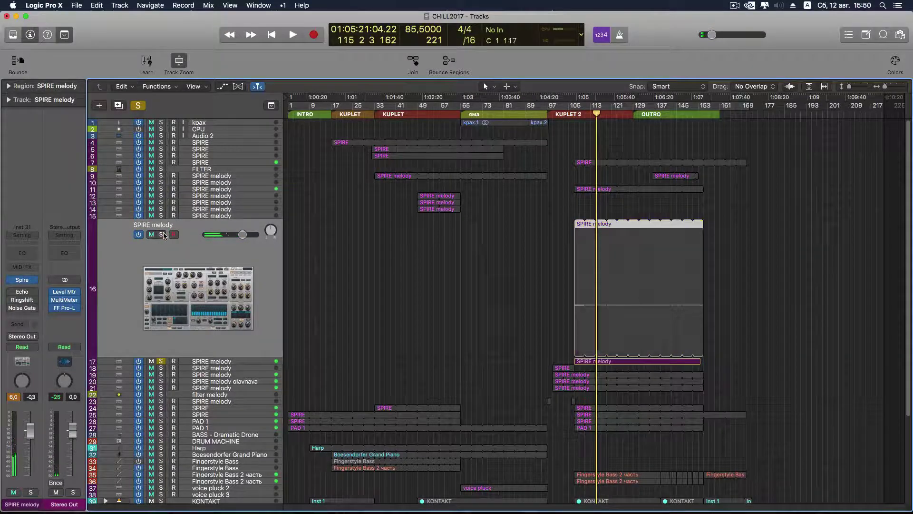
pyautogui.click(161, 361)
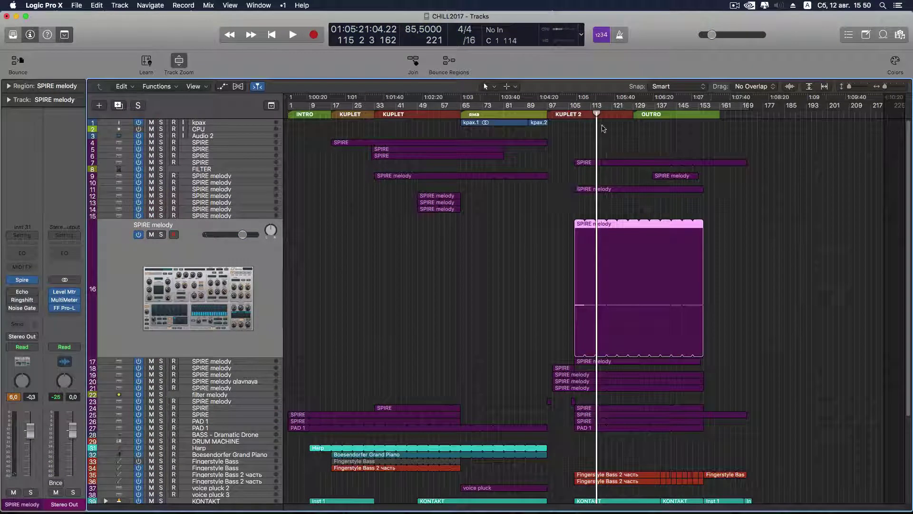
# - Play the full arrangement without solos from bar 123, and play it once more from the same bar
pyautogui.moveTo(596, 113)
pyautogui.mouseDown()
pyautogui.moveTo(575, 115)
pyautogui.moveTo(595, 115)
pyautogui.mouseUp()
pyautogui.scroll(-5, 746, 221)
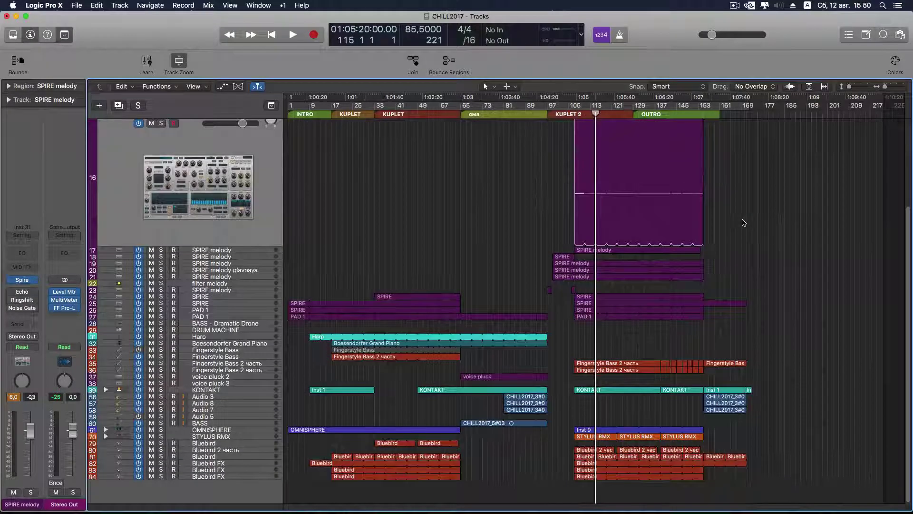
pyautogui.scroll(1, 743, 223)
pyautogui.moveTo(596, 113); pyautogui.dragTo(617, 112)
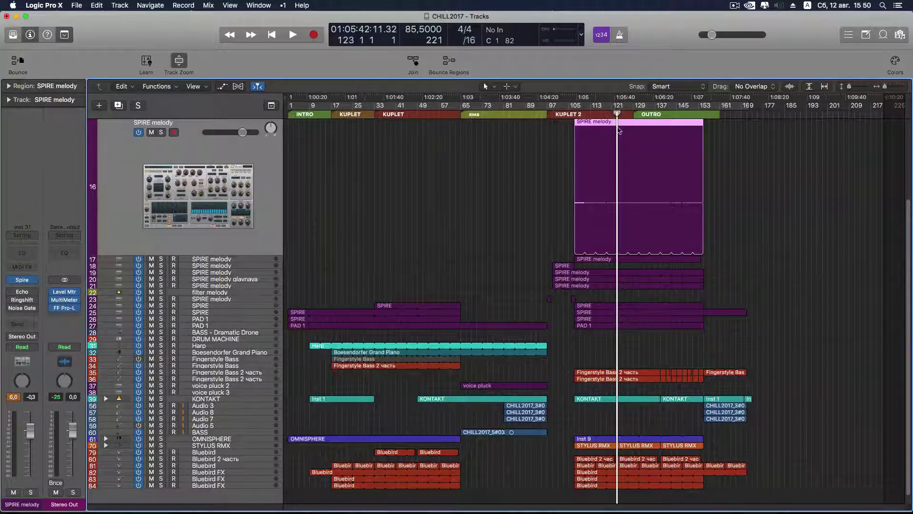
pyautogui.press('space')
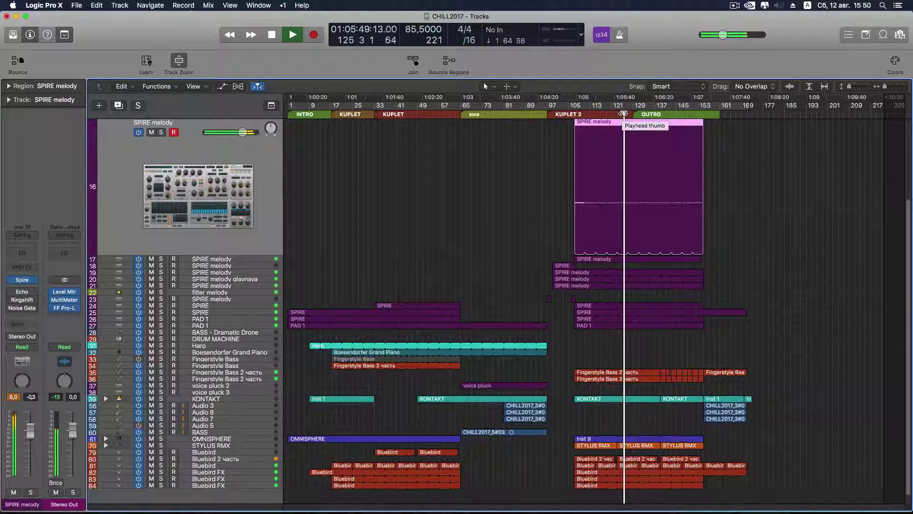
pyautogui.press('space')
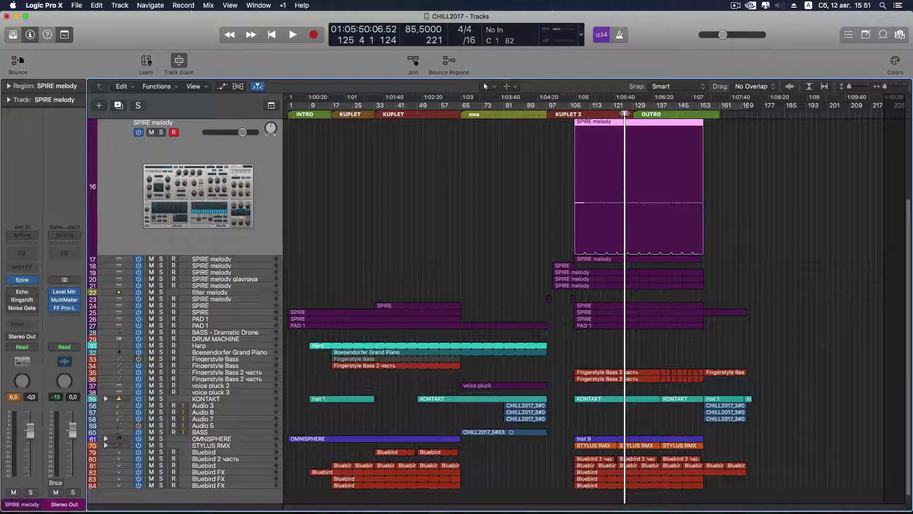
pyautogui.moveTo(625, 114); pyautogui.dragTo(617, 114)
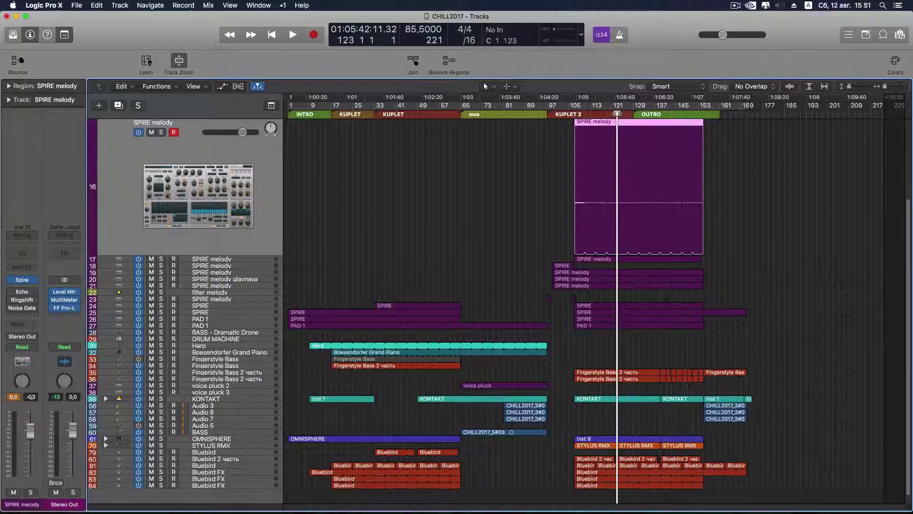
pyautogui.press('space')
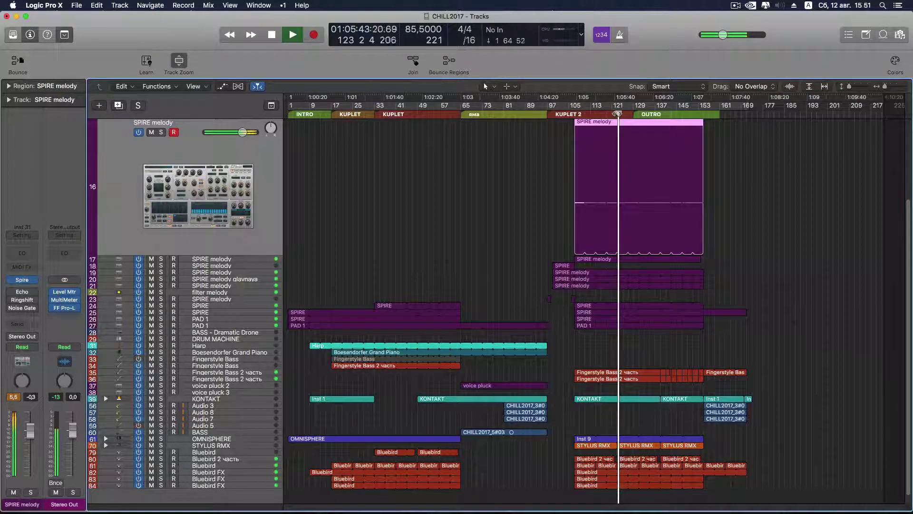
pyautogui.press('space')
# - Select SPIRE melody track 21 and play the full arrangement from bar 123 into the OUTRO section
pyautogui.scroll(3, 690, 243)
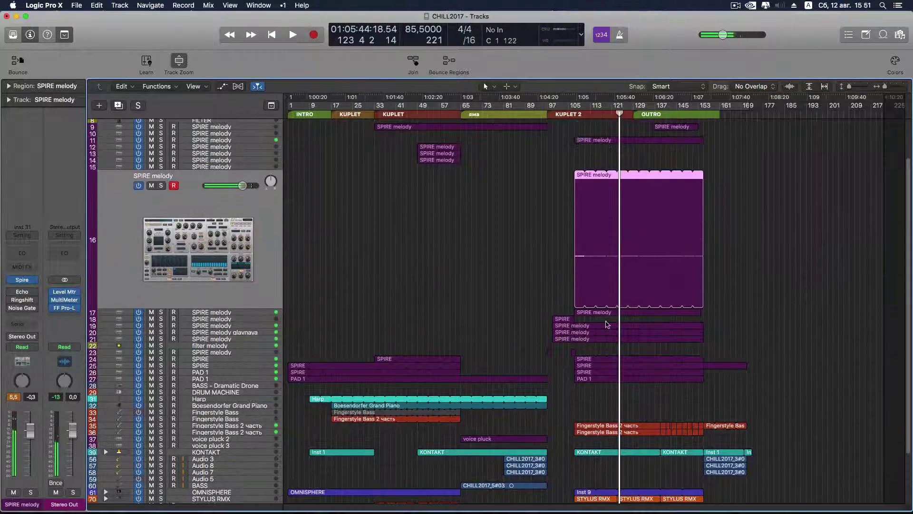
pyautogui.click(271, 339)
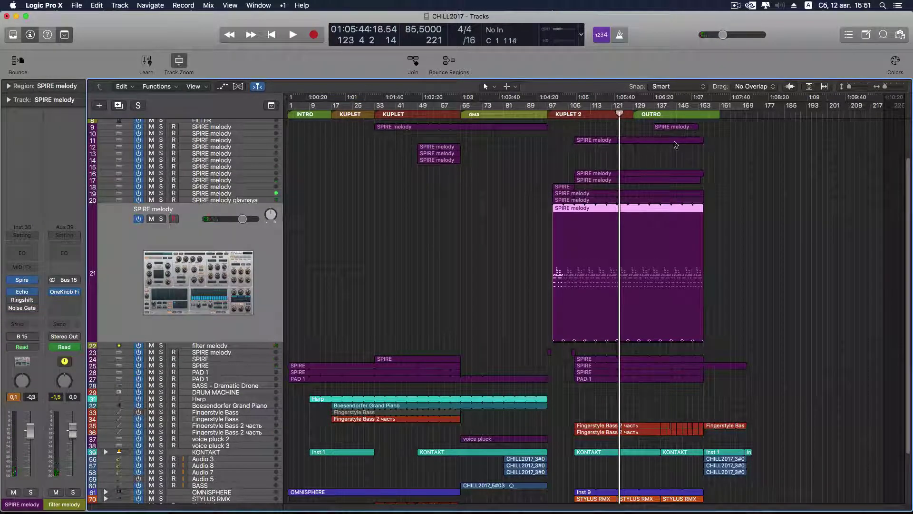
pyautogui.moveTo(619, 111)
pyautogui.mouseDown()
pyautogui.moveTo(566, 123)
pyautogui.moveTo(608, 121)
pyautogui.mouseUp()
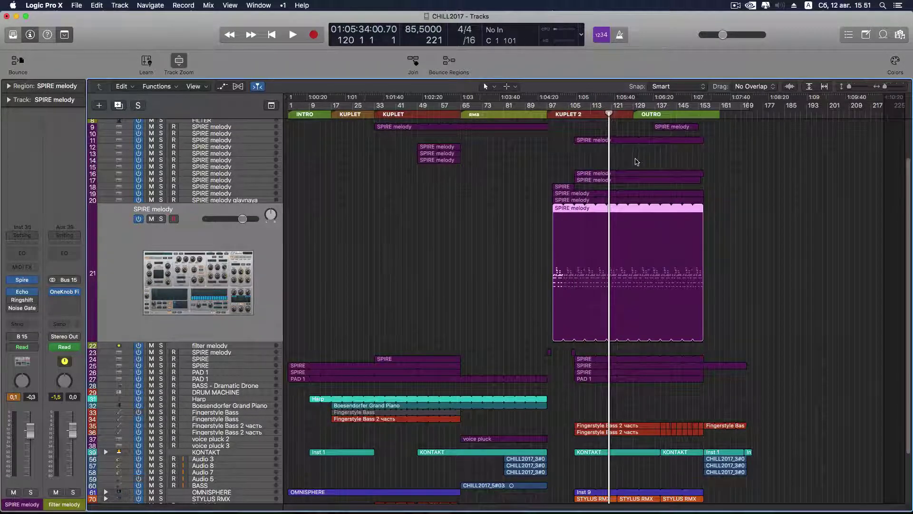
pyautogui.scroll(-5, 636, 162)
pyautogui.moveTo(609, 114); pyautogui.dragTo(617, 113)
pyautogui.press('space')
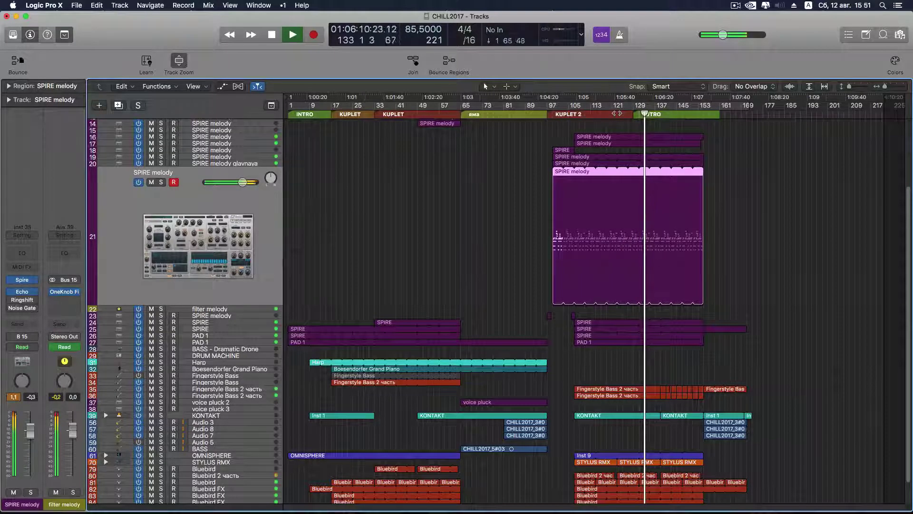
pyautogui.press('space')
# - Select the filter melody track, display its OneKnob Filter automation curve, and hide the automation again
pyautogui.click(257, 312)
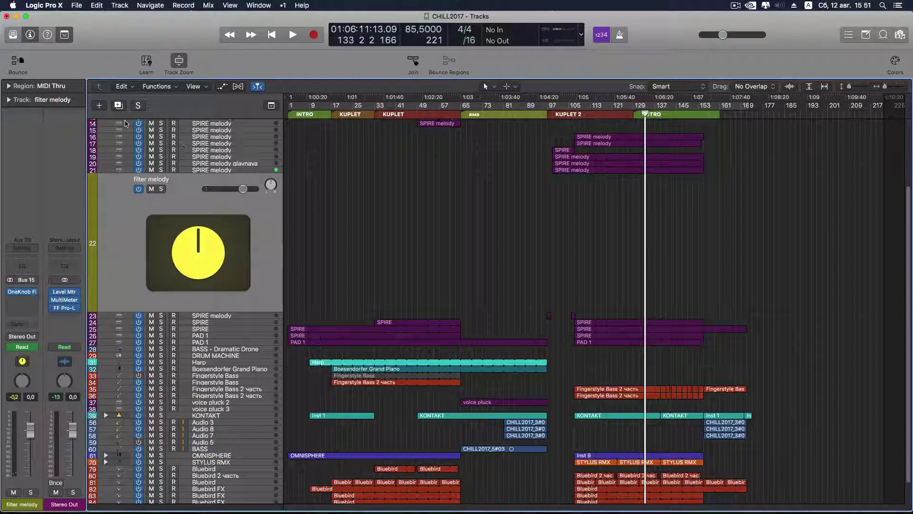
pyautogui.click(224, 88)
pyautogui.click(226, 204)
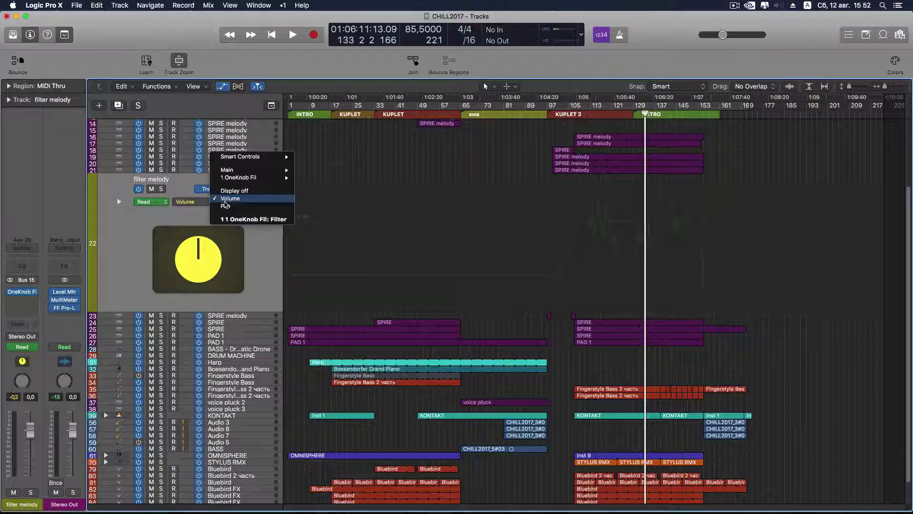
pyautogui.click(236, 219)
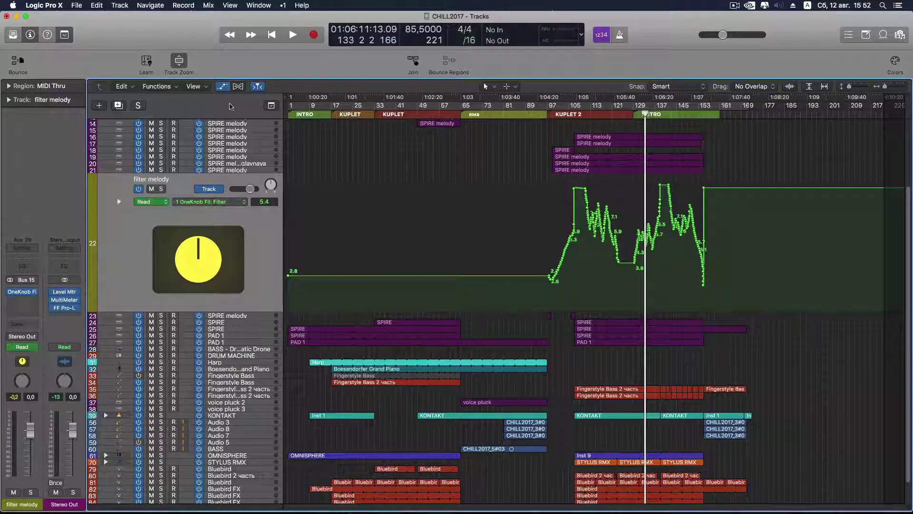
pyautogui.click(222, 86)
# - Examine the layers around KUPLET 2 and OUTRO across all tracks, placing the playhead at bars 129, 162 and 135
pyautogui.scroll(-2, 731, 270)
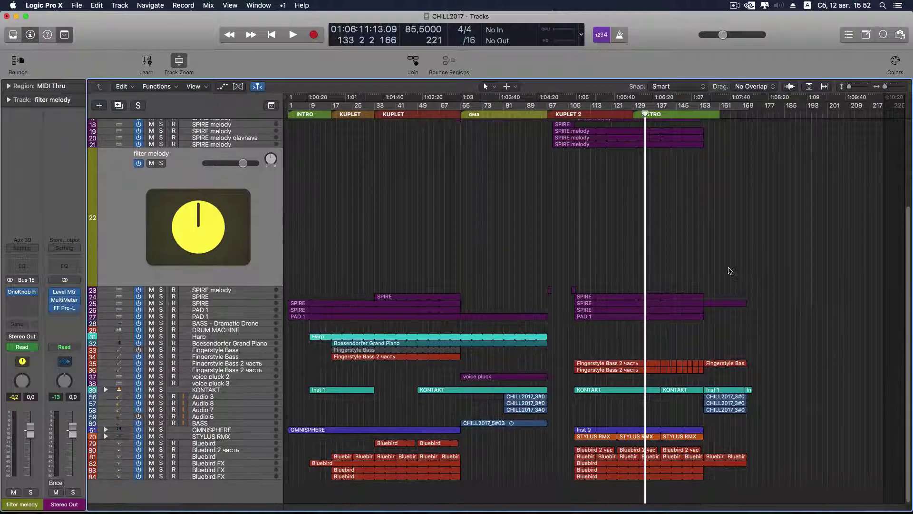
pyautogui.scroll(5, 730, 271)
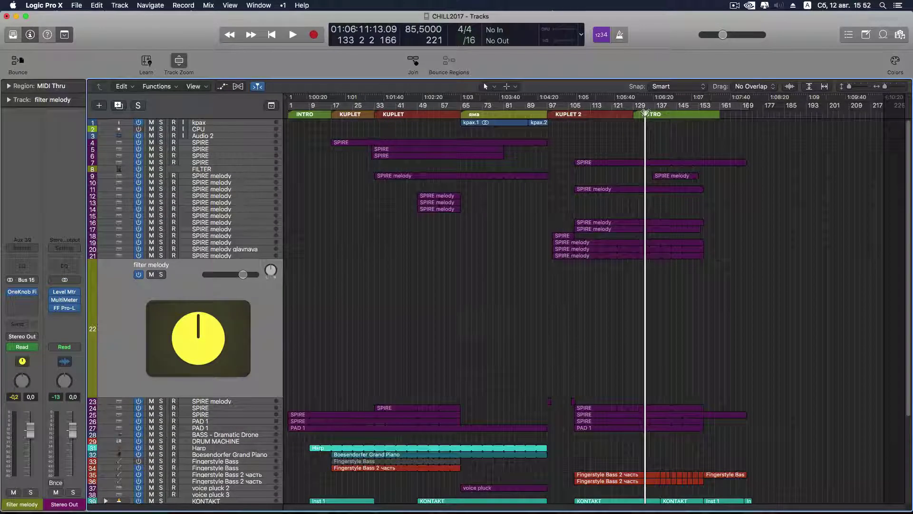
pyautogui.moveTo(646, 113); pyautogui.dragTo(633, 113)
pyautogui.scroll(-4, 770, 261)
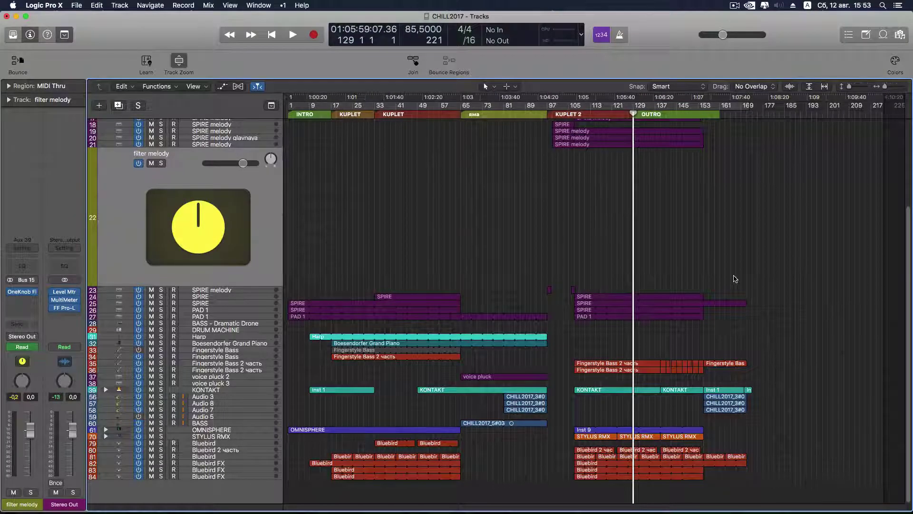
pyautogui.scroll(4, 734, 279)
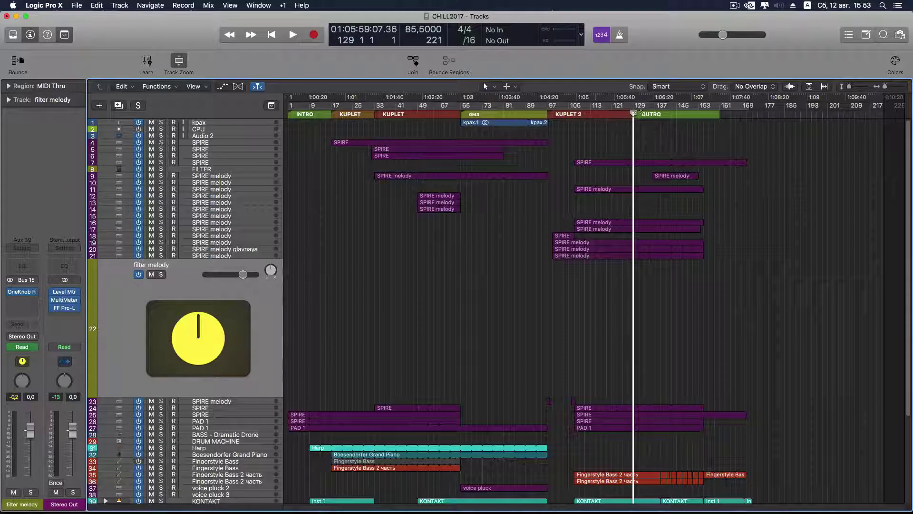
pyautogui.moveTo(633, 114); pyautogui.dragTo(593, 114)
pyautogui.click(722, 114)
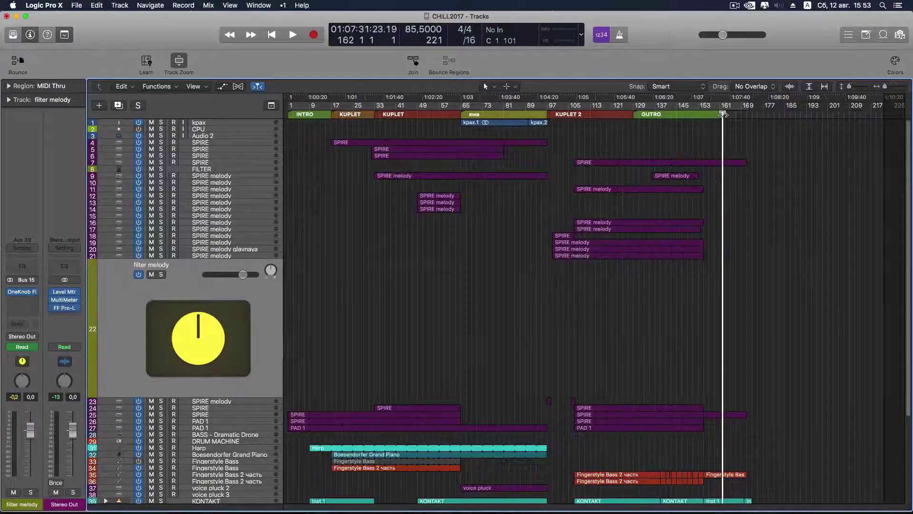
pyautogui.scroll(-3, 721, 221)
pyautogui.scroll(-5, 720, 221)
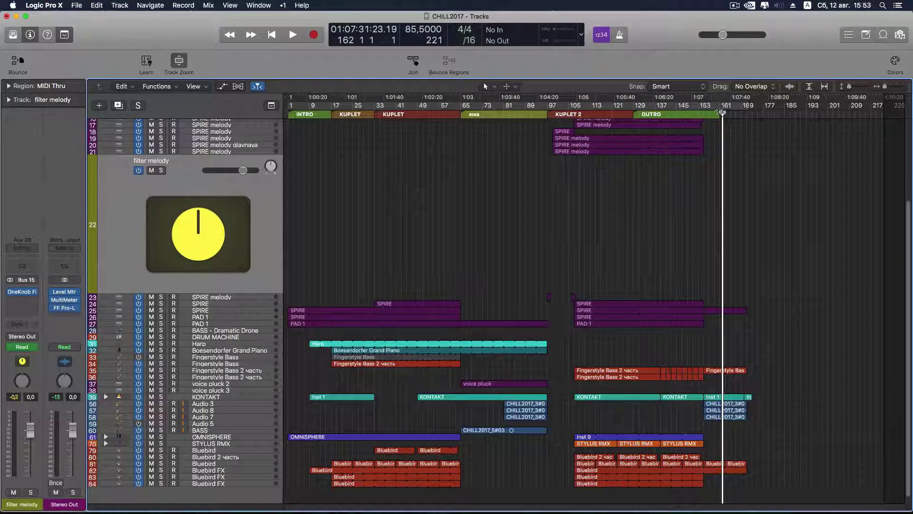
pyautogui.click(651, 114)
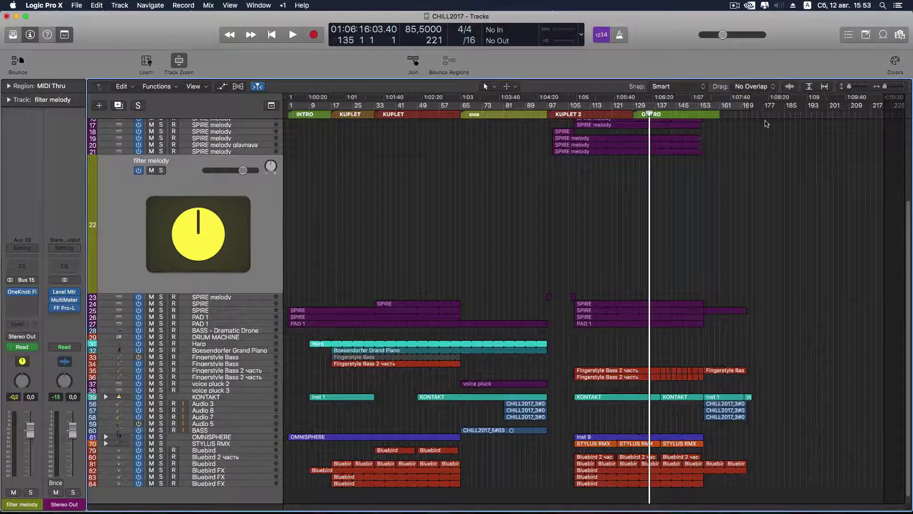
# - Show the file browser and open the MRFX Reverse FX - 138BPM folder inside the Myloops - Reloaded FX Sample Pack
pyautogui.click(899, 37)
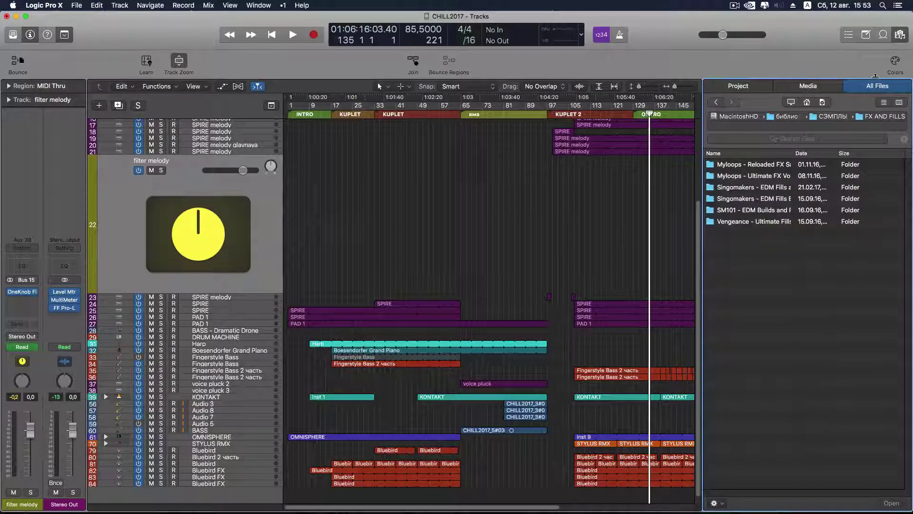
pyautogui.click(762, 166)
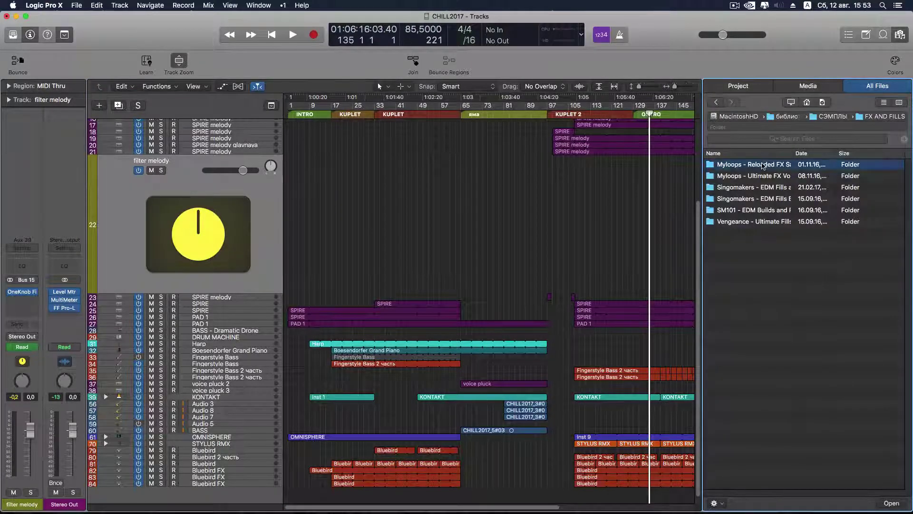
pyautogui.doubleClick(757, 166)
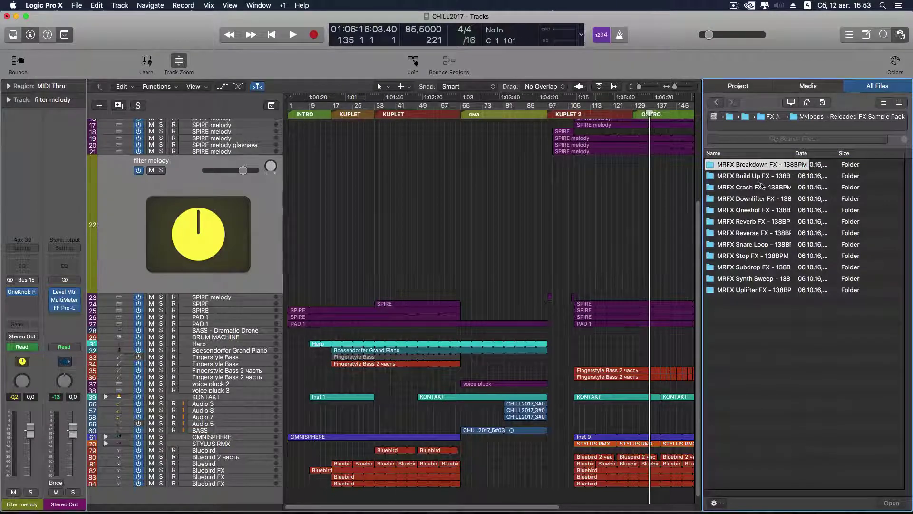
pyautogui.scroll(-1, 355, 261)
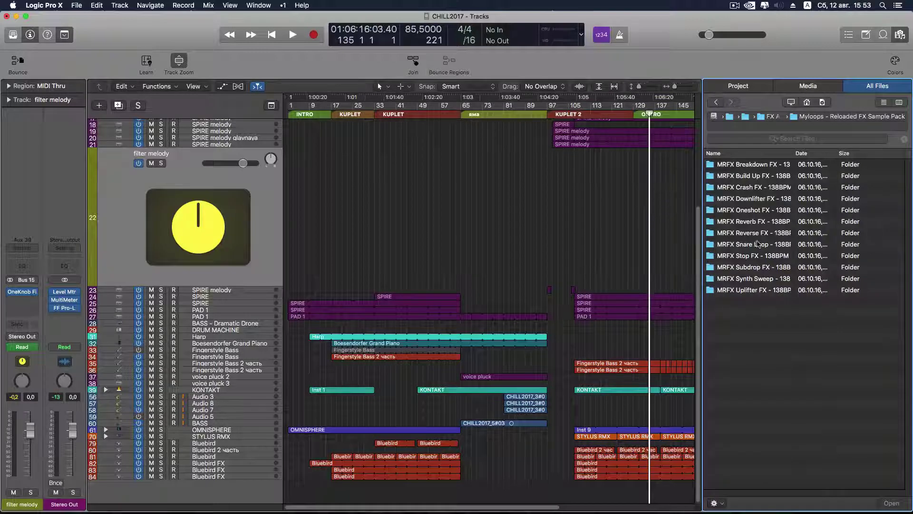
pyautogui.click(760, 234)
pyautogui.doubleClick(758, 234)
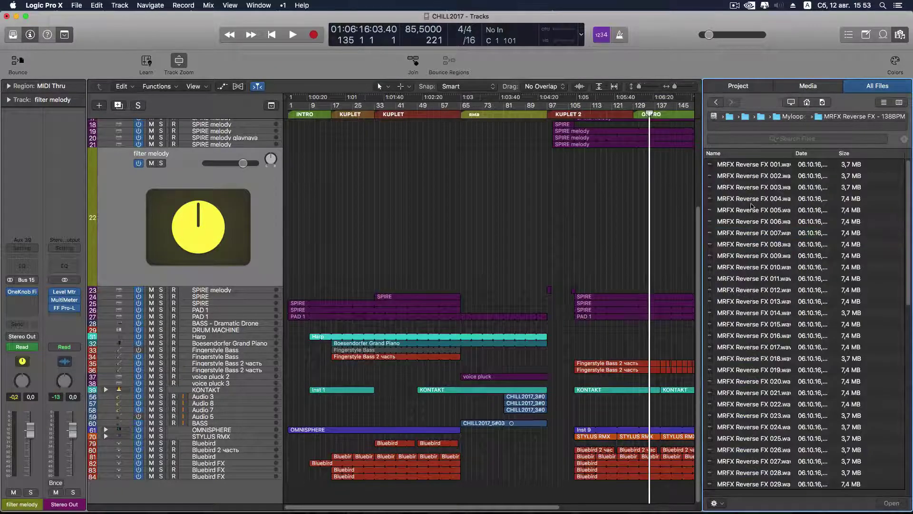
# - Audition MRFX Reverse FX 001 and 002, raising the browser's preview volume between them
pyautogui.click(753, 166)
pyautogui.click(738, 503)
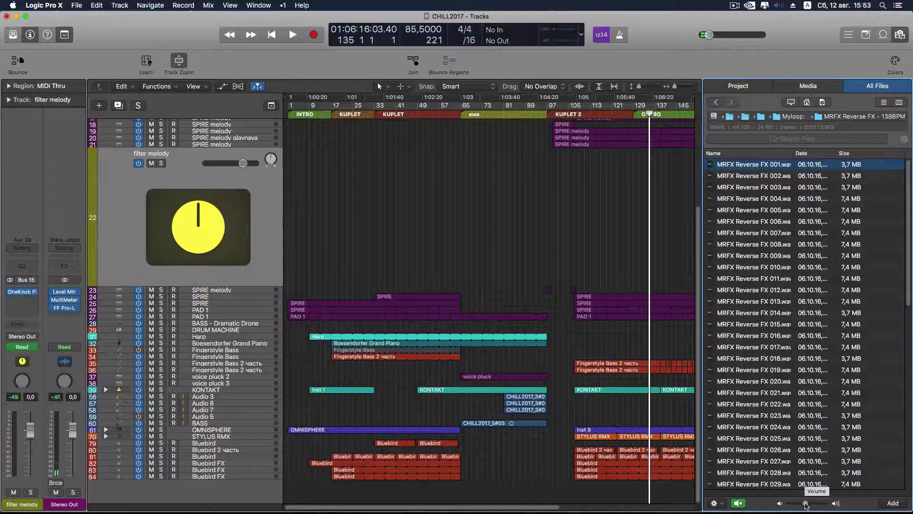
pyautogui.moveTo(806, 505); pyautogui.dragTo(827, 504)
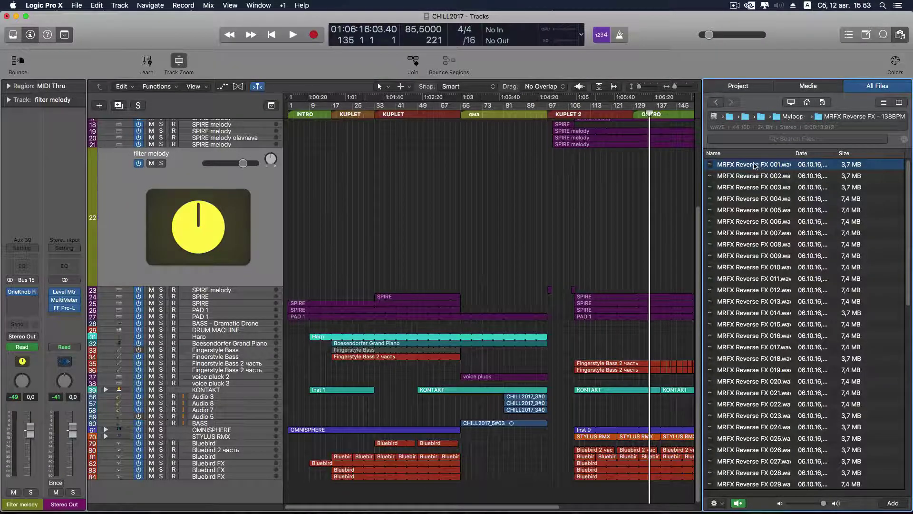
pyautogui.click(762, 177)
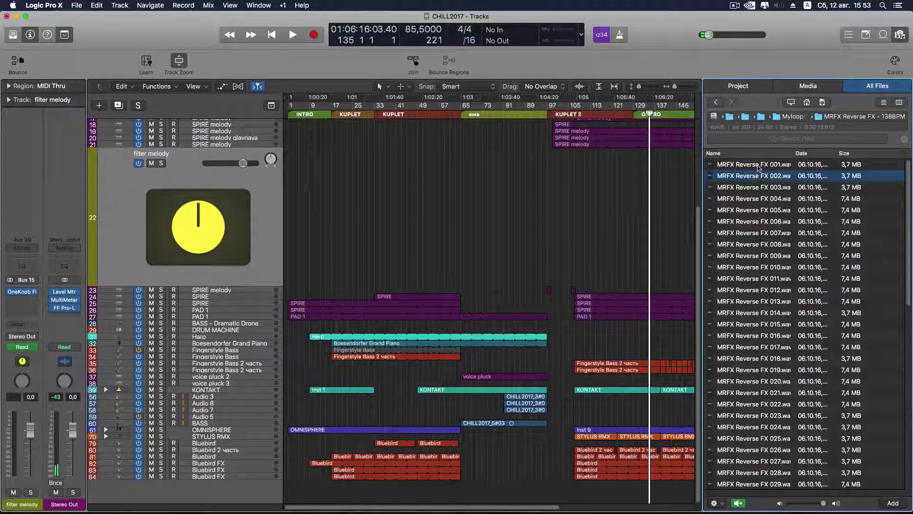
# - Audition MRFX Reverse FX 001 again, place it on a new audio track at about bar 9, and select sample 003
pyautogui.click(759, 166)
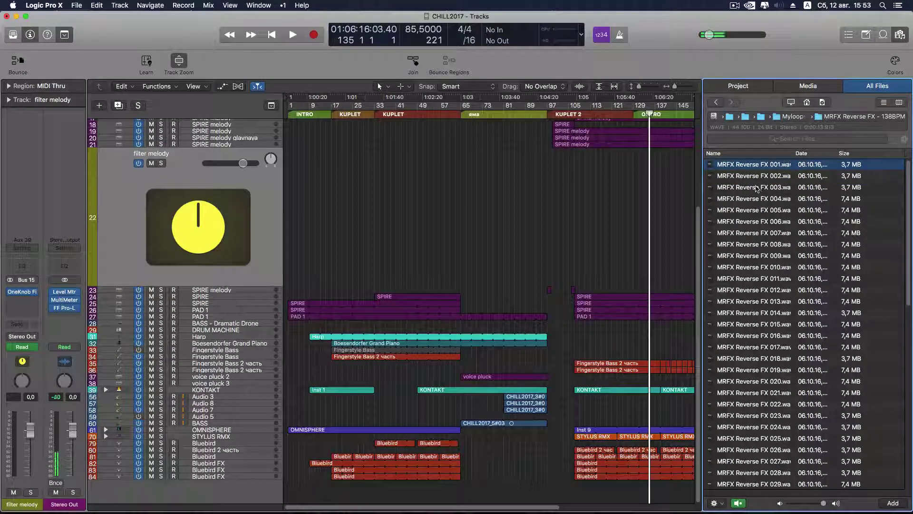
pyautogui.moveTo(750, 166); pyautogui.dragTo(367, 490)
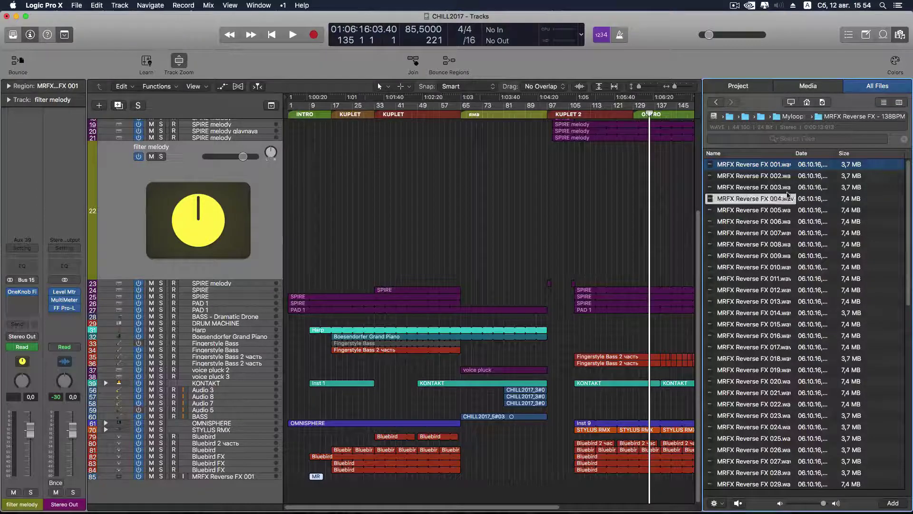
pyautogui.click(788, 187)
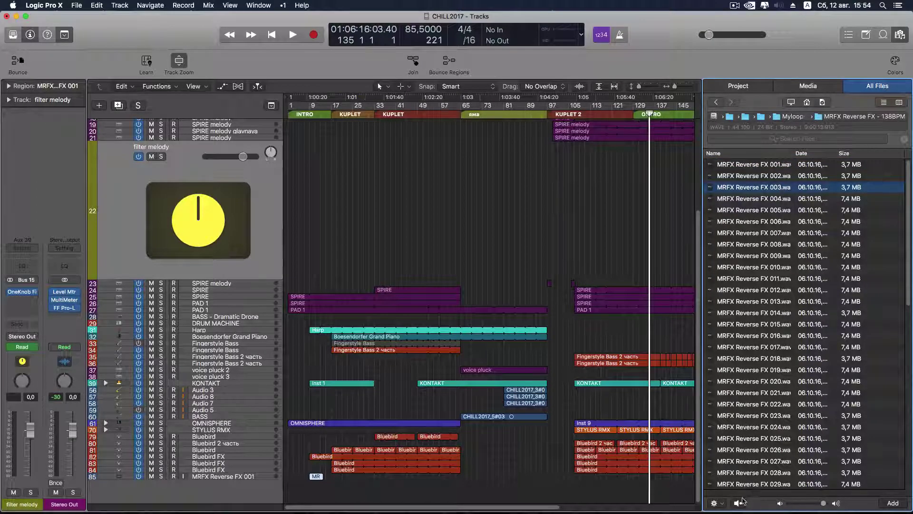
# - Audition MRFX Reverse FX 003 and 004 and place each on its own new audio track at about bar 9
pyautogui.click(740, 501)
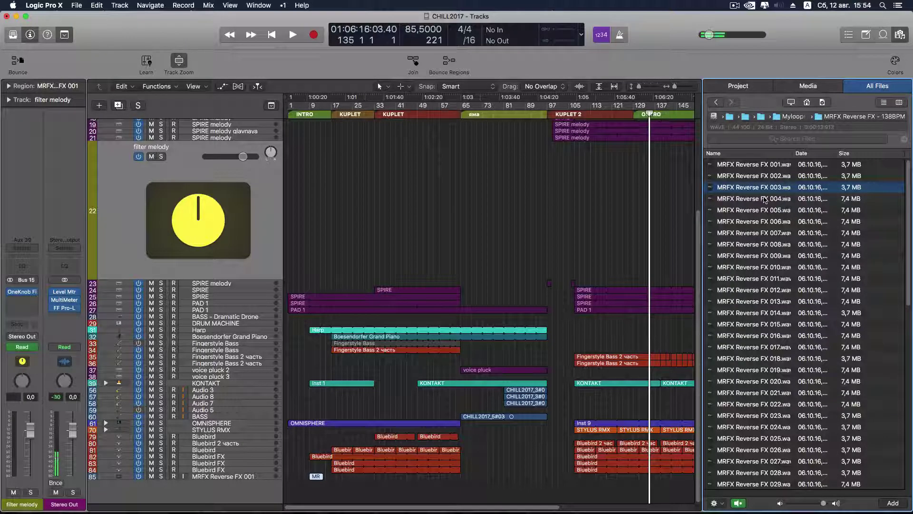
pyautogui.moveTo(758, 191); pyautogui.dragTo(314, 494)
pyautogui.click(782, 201)
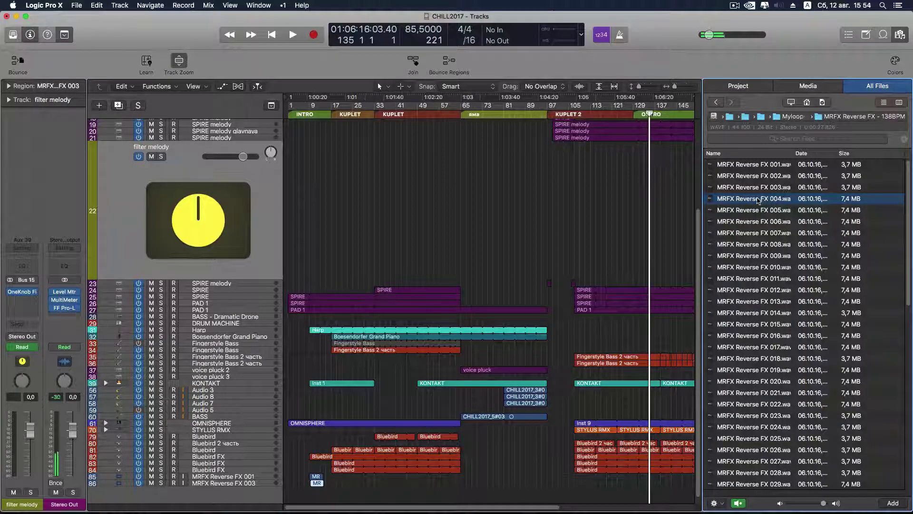
pyautogui.moveTo(757, 200); pyautogui.dragTo(312, 493)
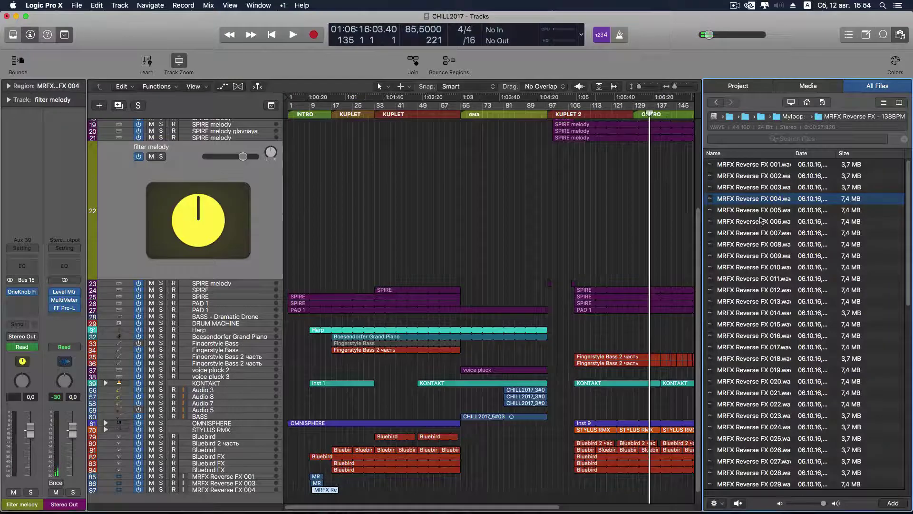
# - Audition MRFX Reverse FX 005 through 008 and place 008 on a new audio track at about bar 10
pyautogui.click(766, 210)
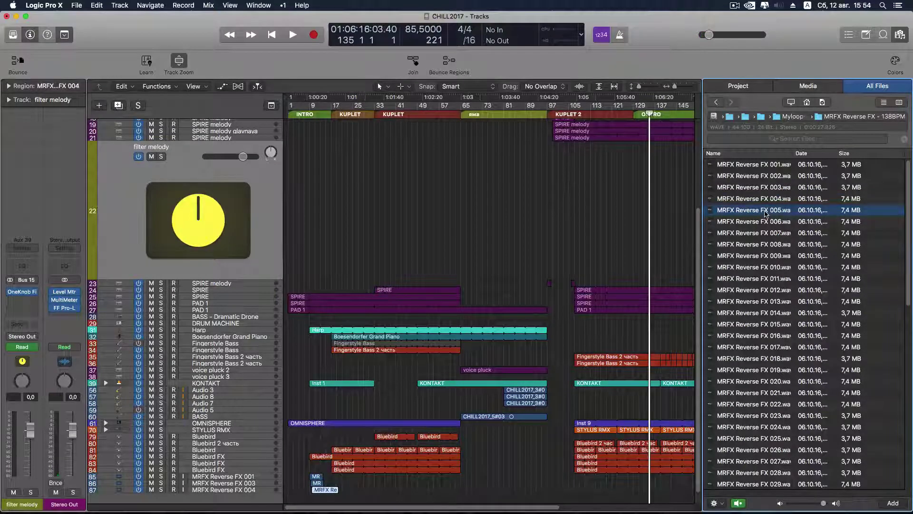
pyautogui.click(764, 222)
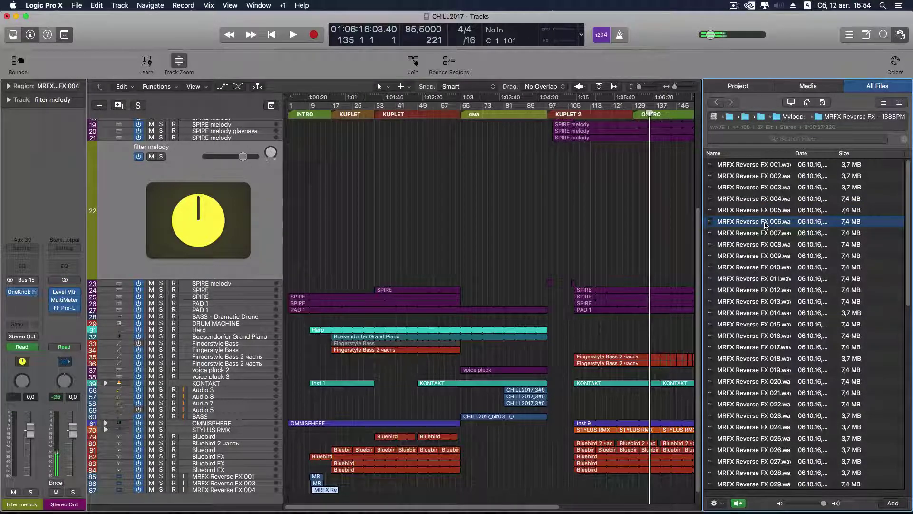
pyautogui.click(766, 232)
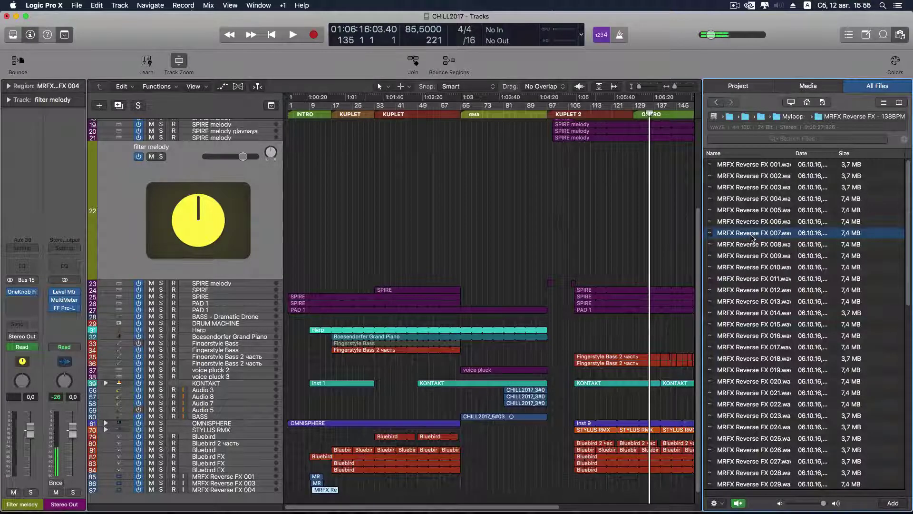
pyautogui.click(750, 242)
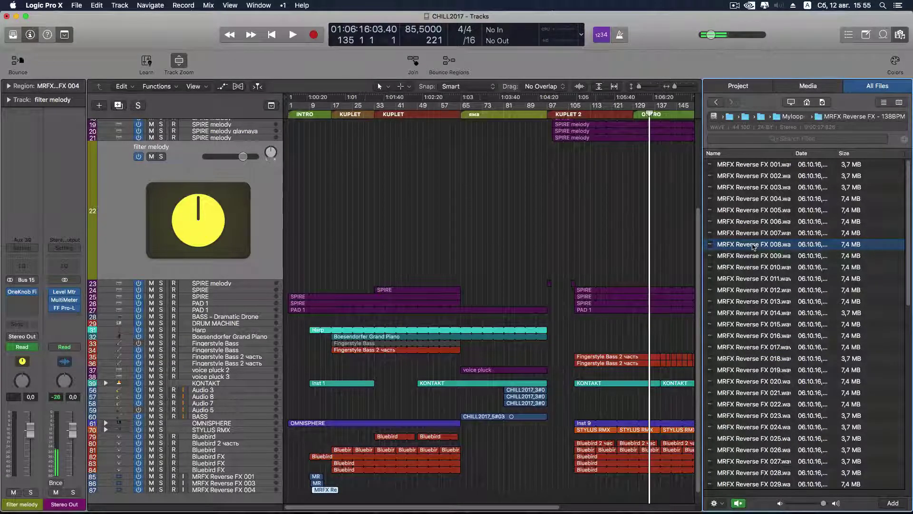
pyautogui.moveTo(754, 246); pyautogui.dragTo(345, 495)
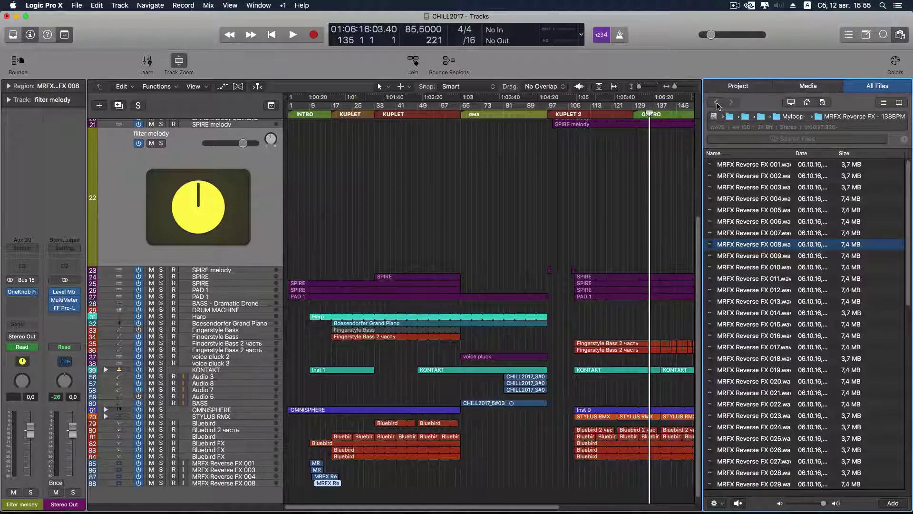
# - Return to the sample pack folder, open MRFX Breakdown FX - 138BPM and audition sample 001
pyautogui.click(717, 103)
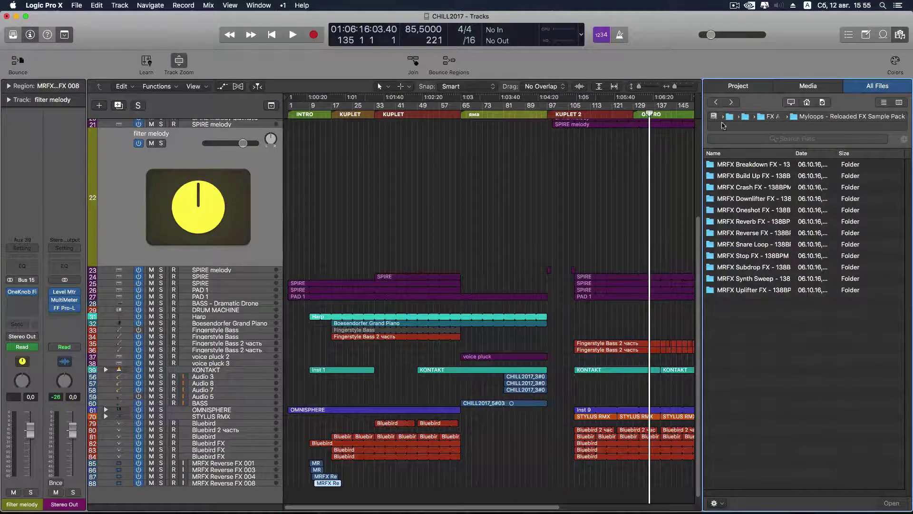
pyautogui.doubleClick(747, 166)
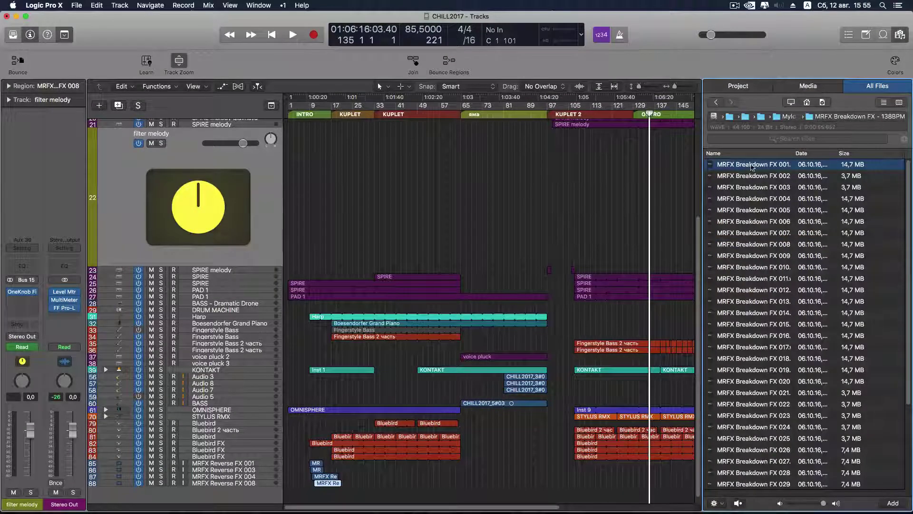
pyautogui.click(738, 503)
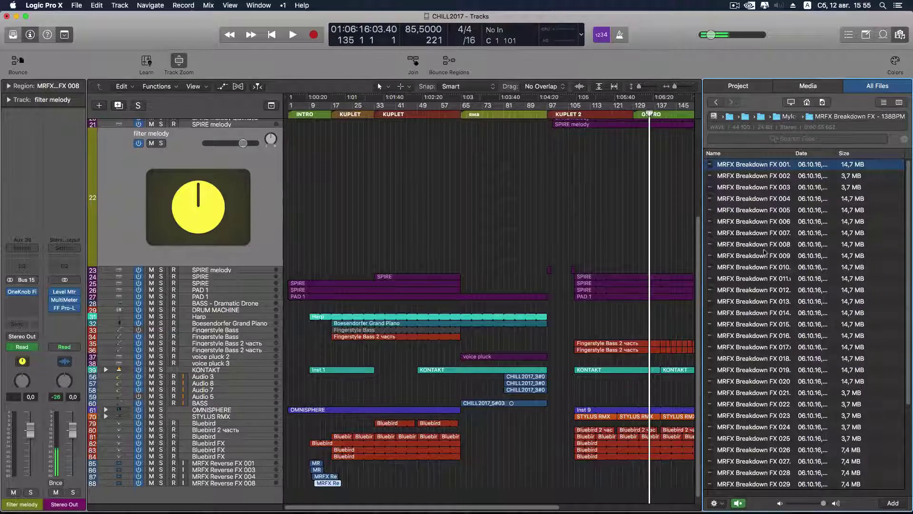
# - Audition MRFX Breakdown FX 002 through 009 one after another
pyautogui.click(753, 176)
pyautogui.click(757, 186)
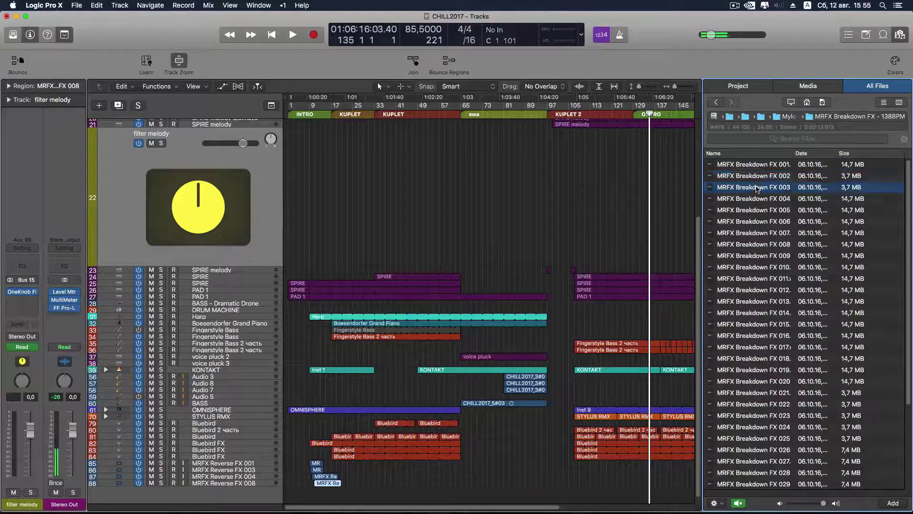
pyautogui.click(758, 199)
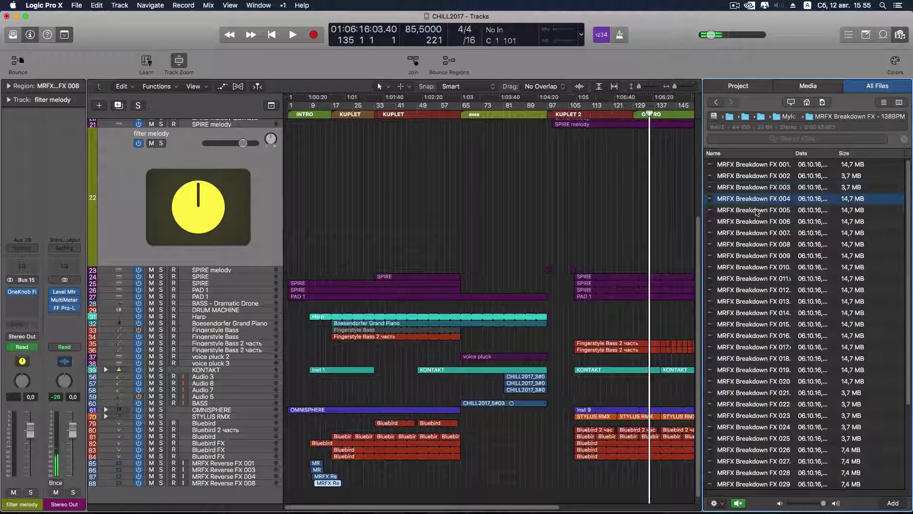
pyautogui.click(757, 209)
pyautogui.click(754, 220)
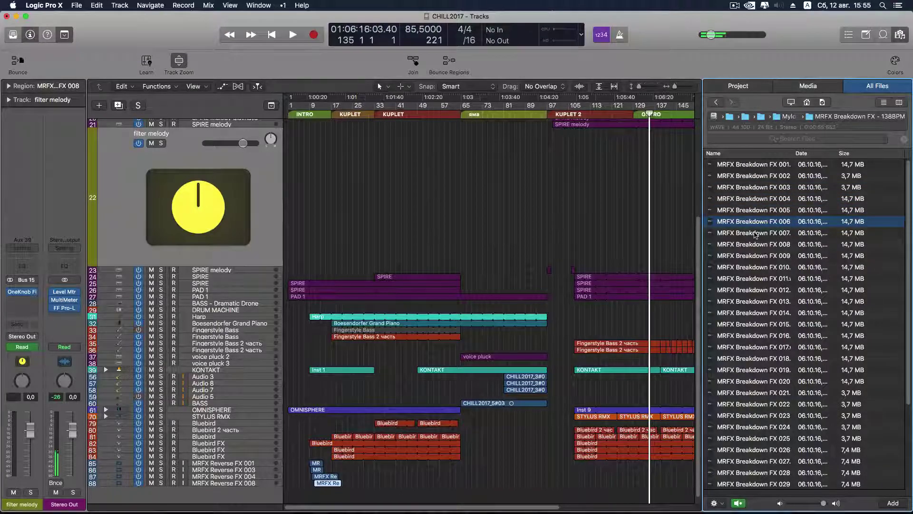
pyautogui.click(756, 234)
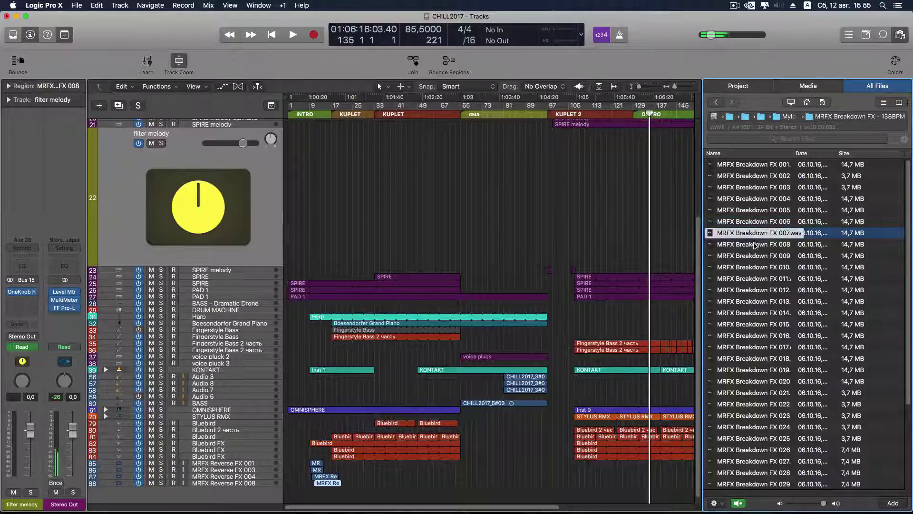
pyautogui.click(754, 247)
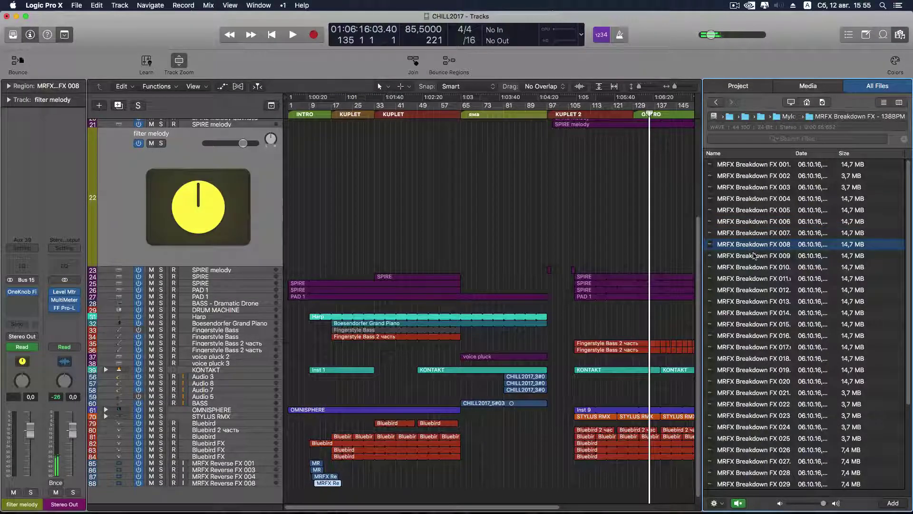
pyautogui.click(754, 256)
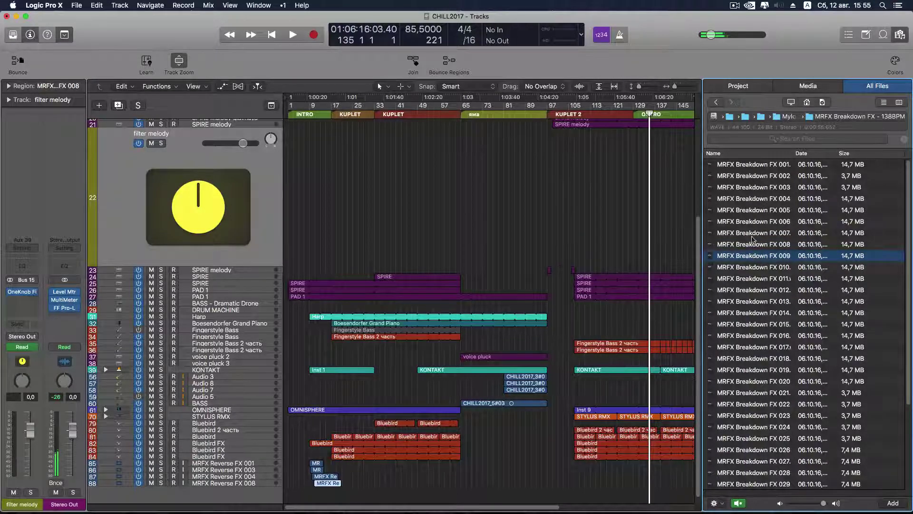
# - Compare MRFX Breakdown FX 008 and 009 again and place 008 on a new audio track at about bar 11
pyautogui.click(752, 246)
pyautogui.click(752, 255)
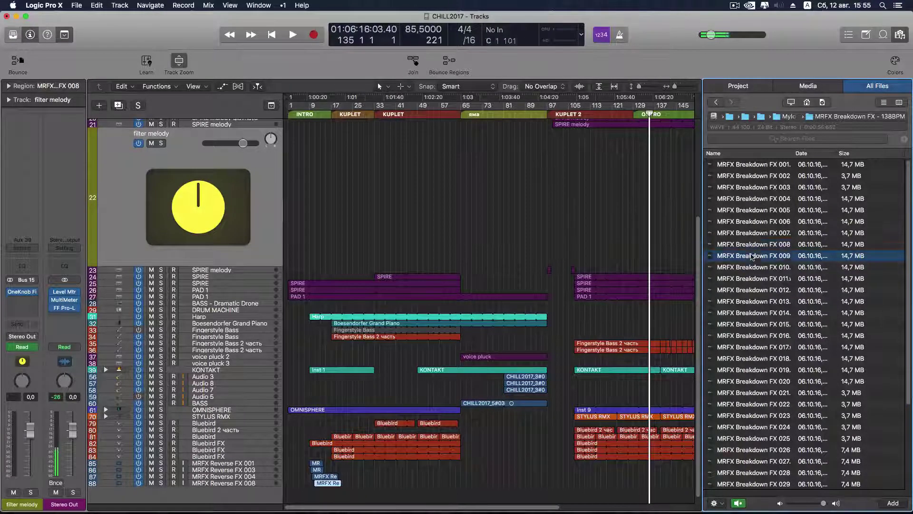
pyautogui.click(753, 245)
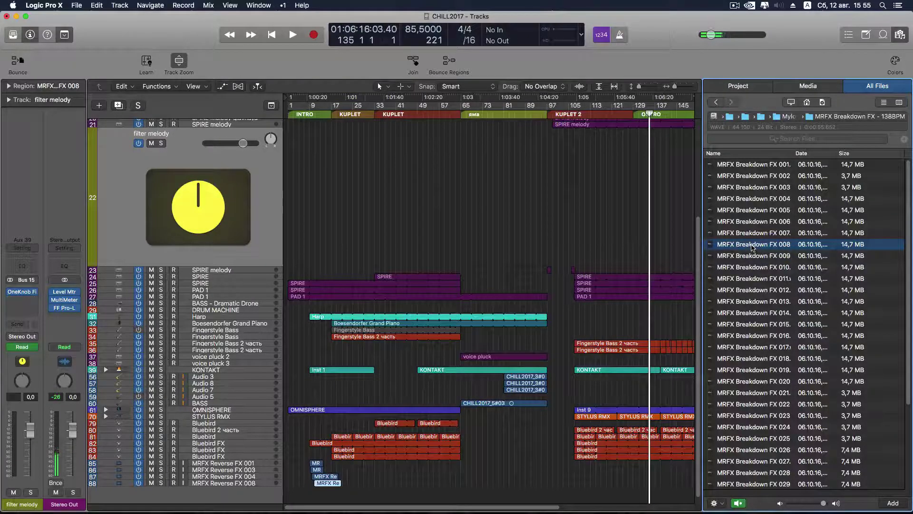
pyautogui.moveTo(750, 247); pyautogui.dragTo(316, 493)
pyautogui.moveTo(315, 495); pyautogui.dragTo(316, 495)
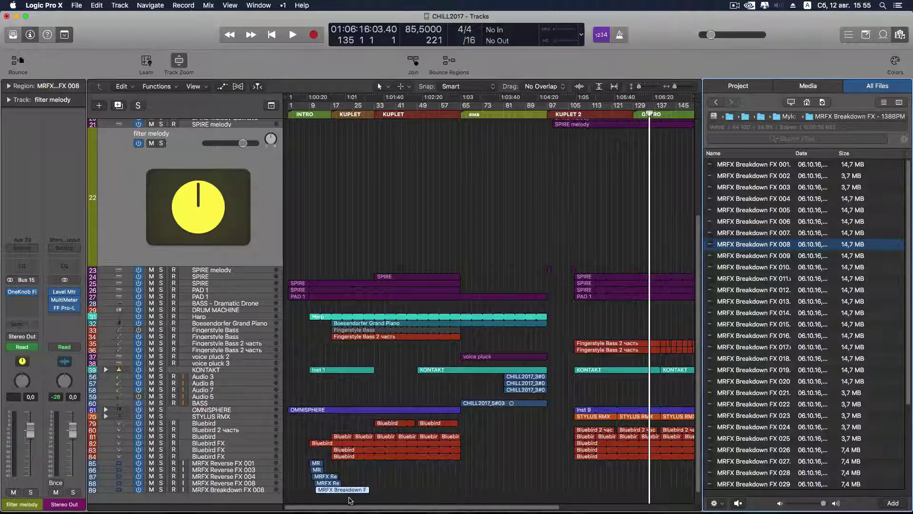
# - Move the MRFX Breakdown FX 008 region to bar 65, at the start of the яма section
pyautogui.moveTo(348, 490); pyautogui.dragTo(486, 489)
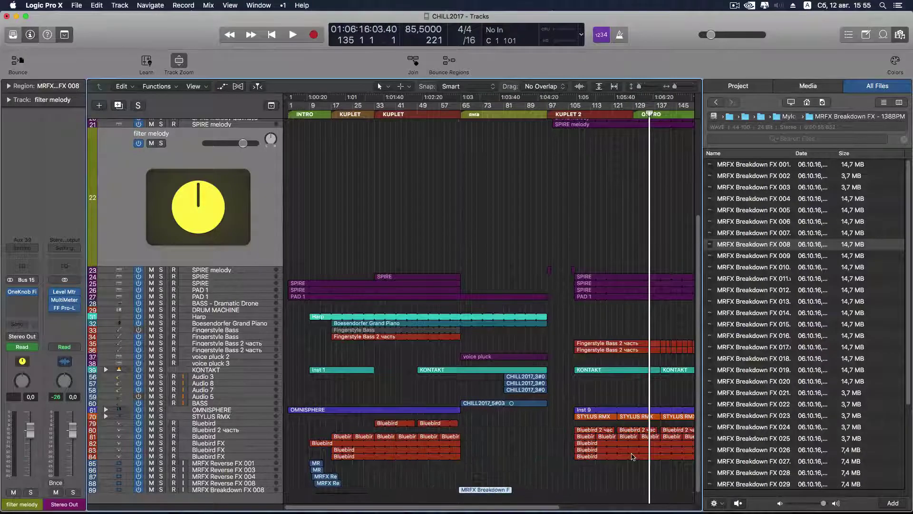
pyautogui.press('super+Right')
pyautogui.press('super+Right')
pyautogui.press('super+Right')
pyautogui.press('super+Right')
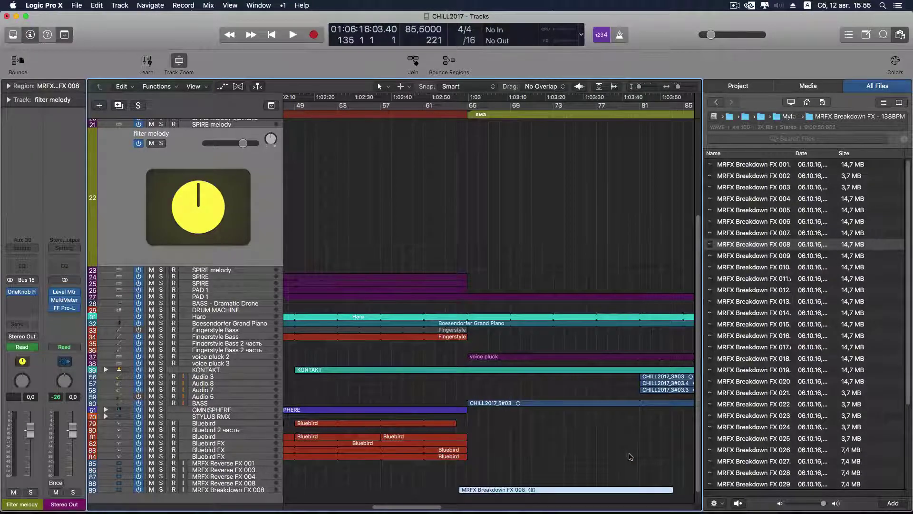
pyautogui.moveTo(473, 490); pyautogui.dragTo(481, 491)
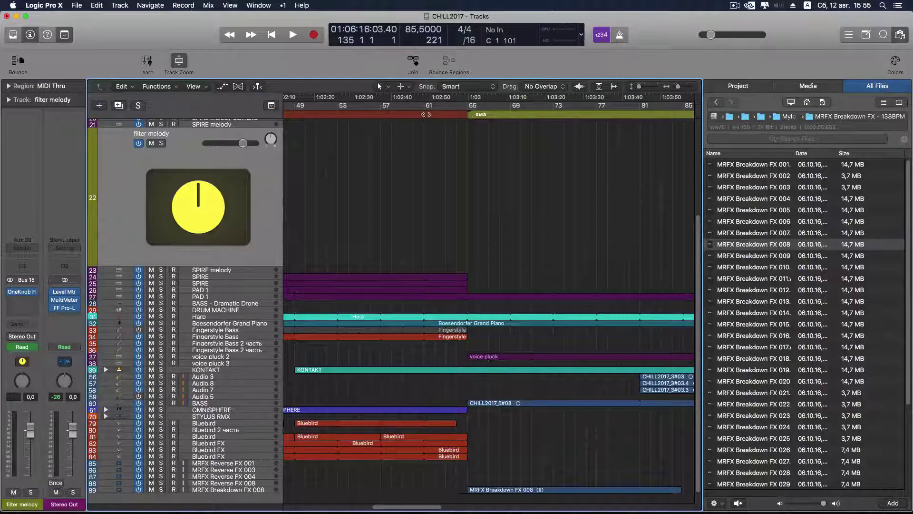
# - Play the arrangement from bar 61 past the яма transition, lowering the MRFX Breakdown FX 008 track volume to -2.0 dB
pyautogui.doubleClick(425, 115)
pyautogui.click(238, 490)
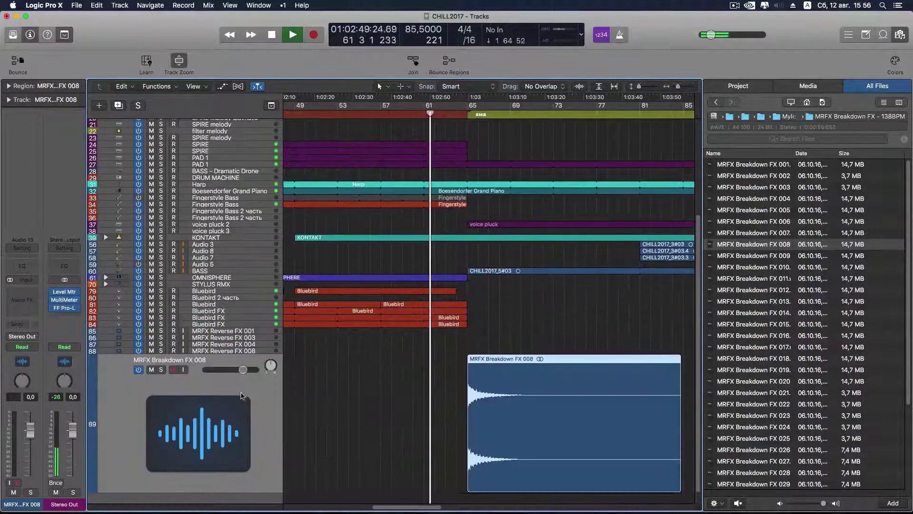
pyautogui.moveTo(243, 369); pyautogui.dragTo(239, 370)
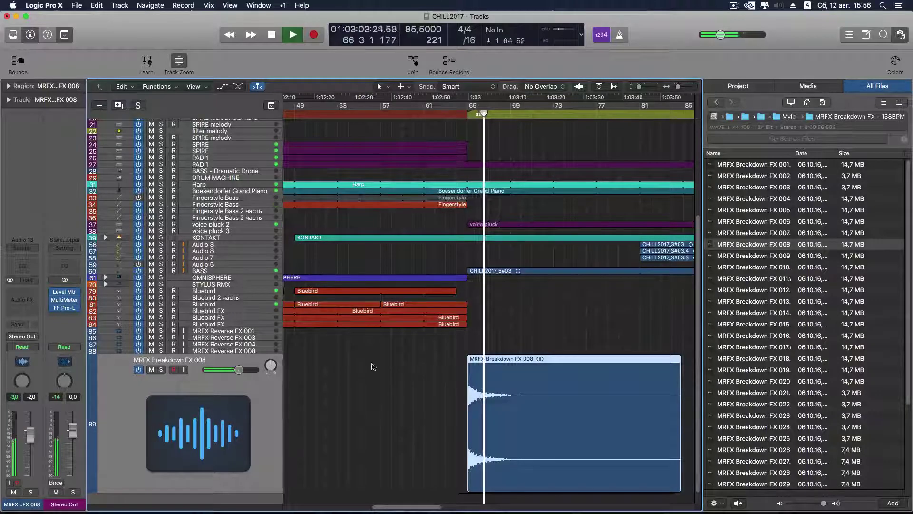
pyautogui.press('space')
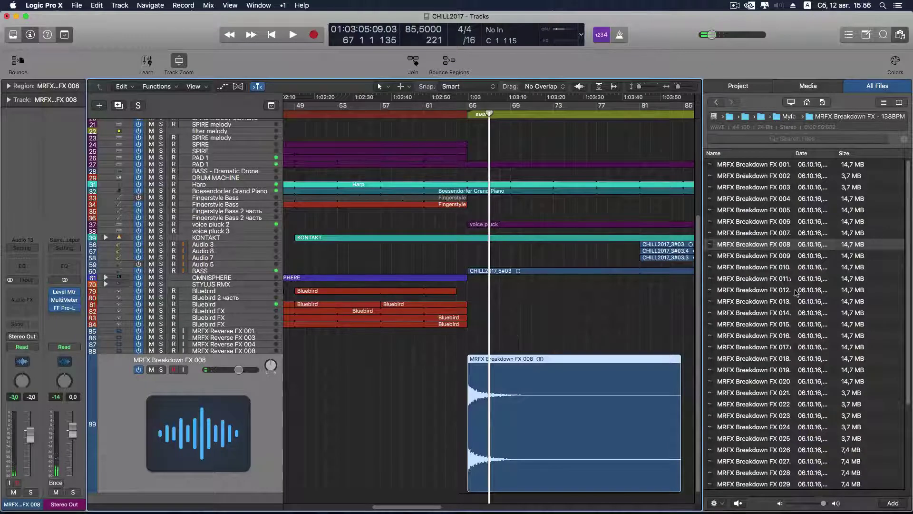
# - Audition MRFX Breakdown FX 009 through 015 and place 014 on a new audio track at bar 65
pyautogui.click(746, 258)
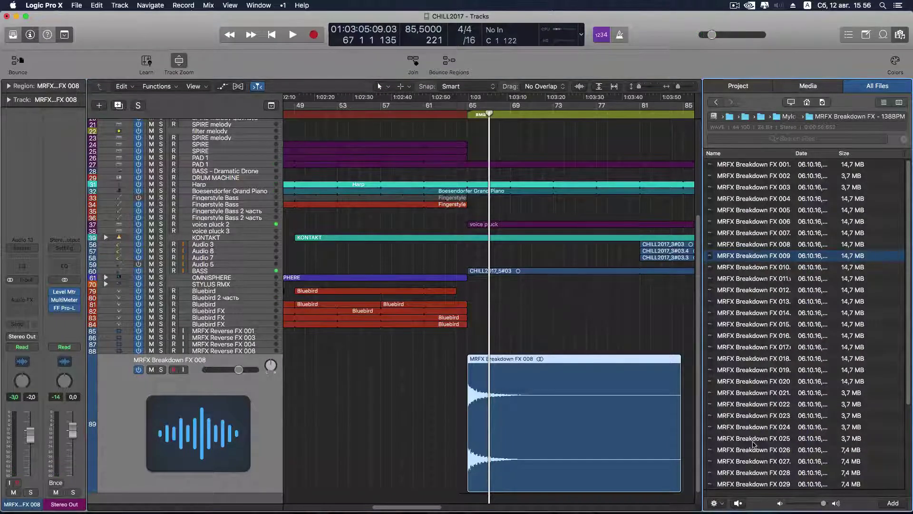
pyautogui.click(740, 503)
pyautogui.click(769, 268)
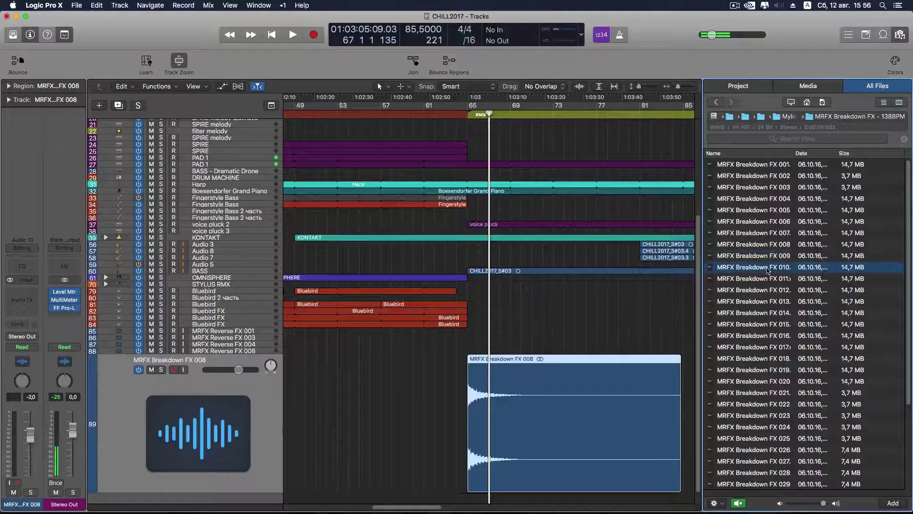
pyautogui.click(763, 279)
pyautogui.click(760, 291)
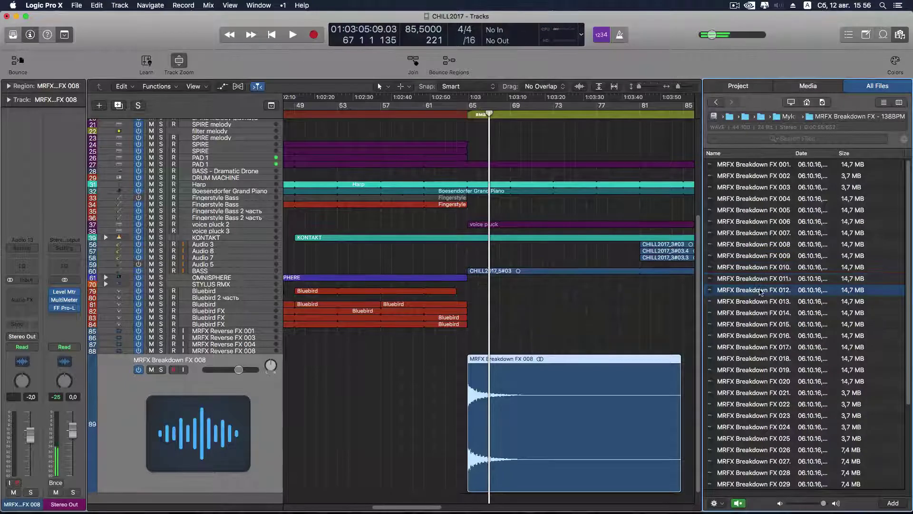
pyautogui.click(756, 302)
pyautogui.click(755, 313)
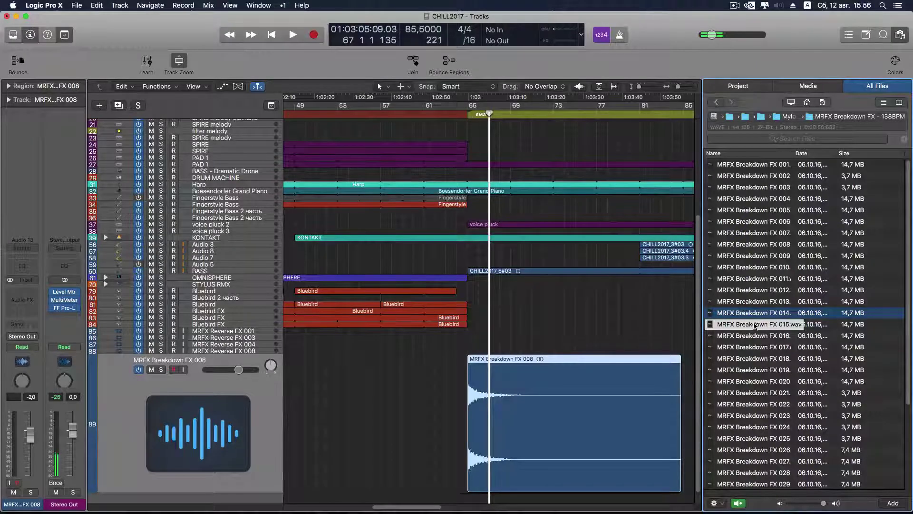
pyautogui.click(755, 325)
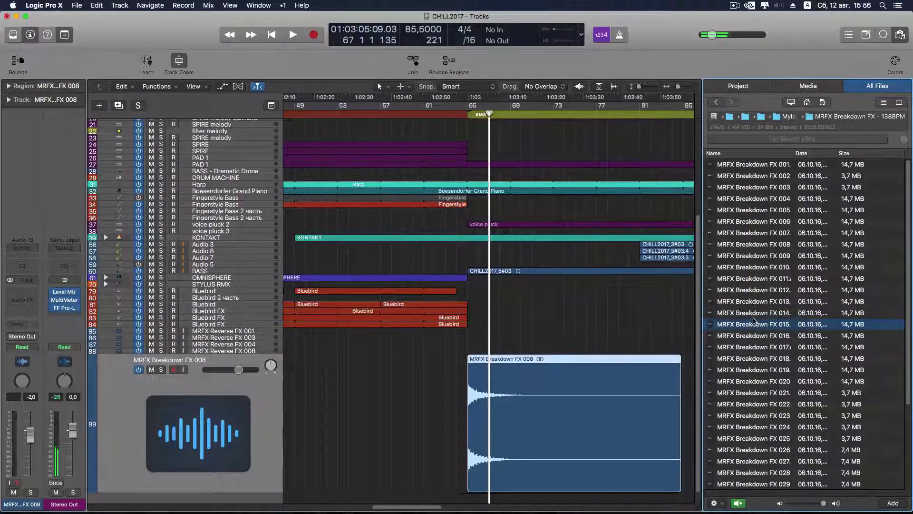
pyautogui.moveTo(756, 315); pyautogui.dragTo(467, 498)
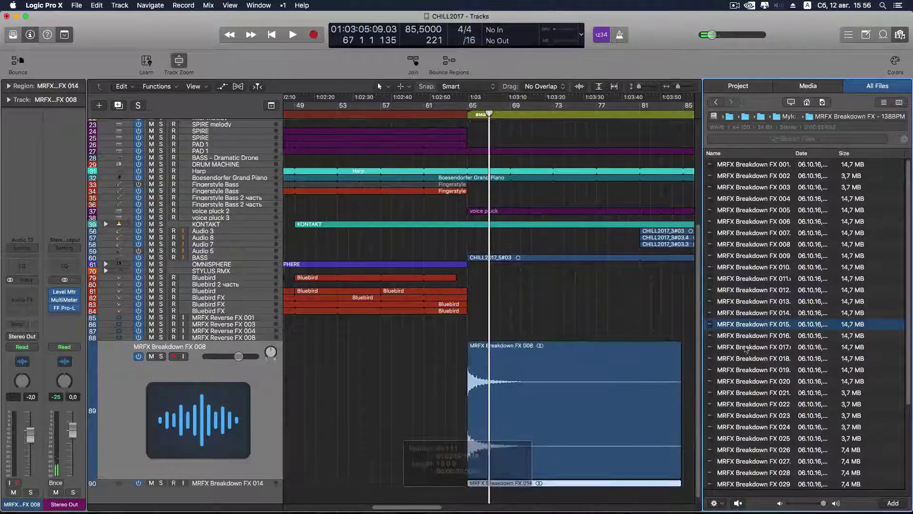
# - Audition MRFX Breakdown FX 014 and 015 again, place 015 on a new audio track at bar 65 and clear the region selection
pyautogui.click(753, 315)
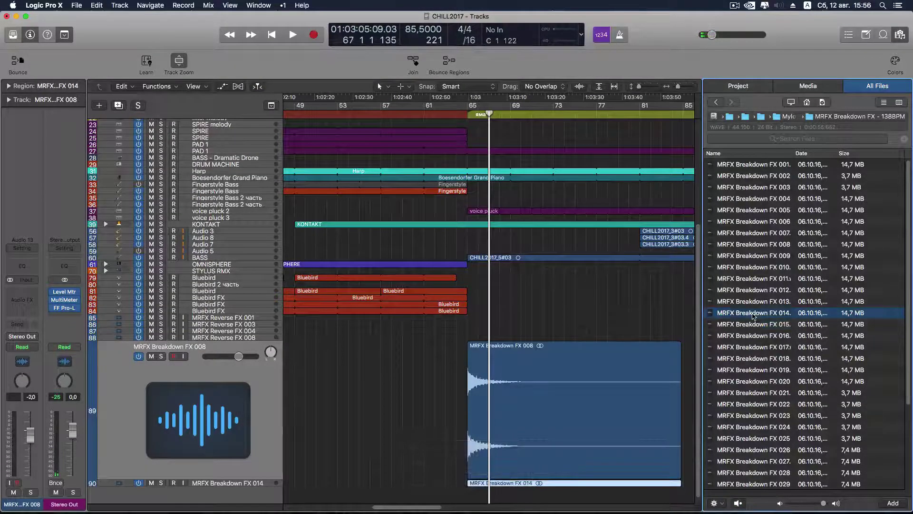
pyautogui.click(738, 504)
pyautogui.click(761, 325)
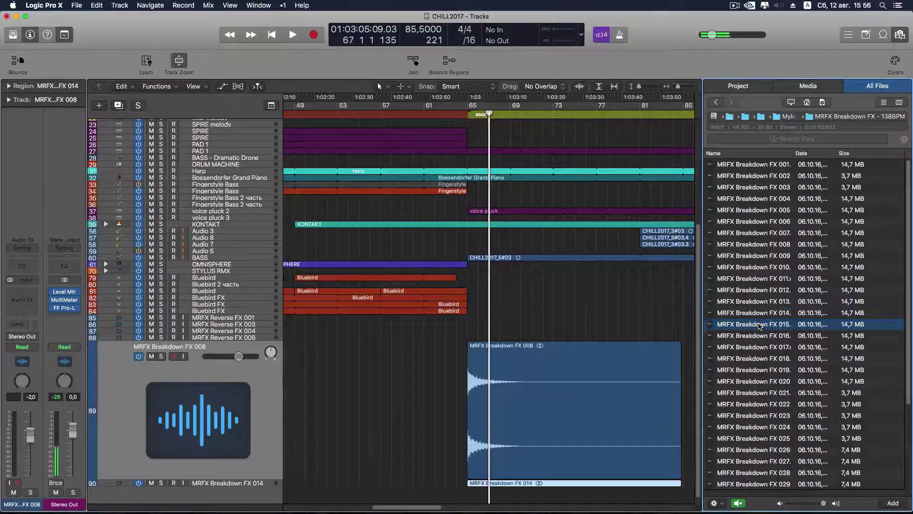
pyautogui.moveTo(741, 326); pyautogui.dragTo(471, 500)
pyautogui.click(452, 422)
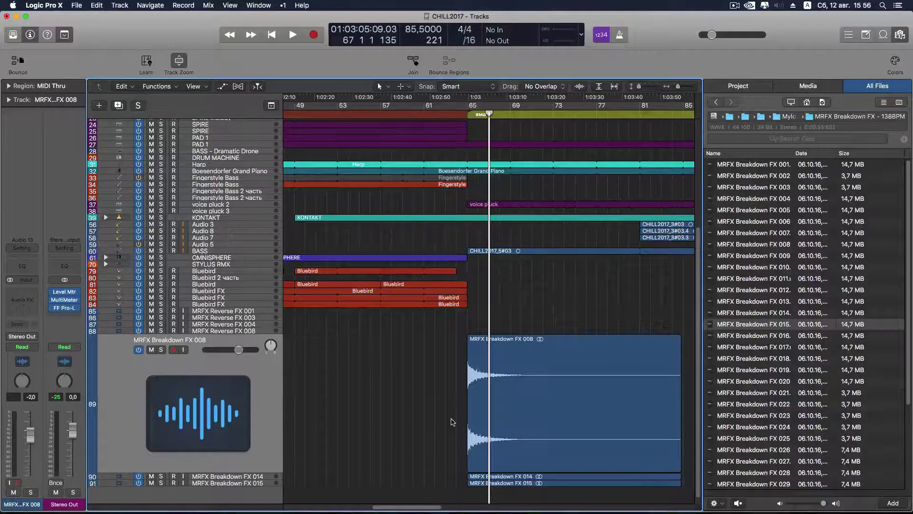
# - Audition the MRFX Breakdown FX samples 016 through 027 in the file browser
pyautogui.click(793, 336)
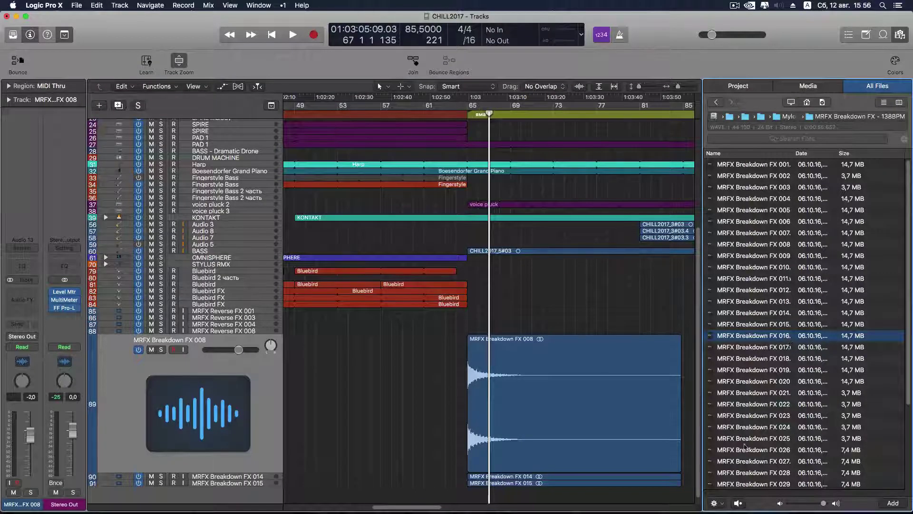
pyautogui.click(738, 503)
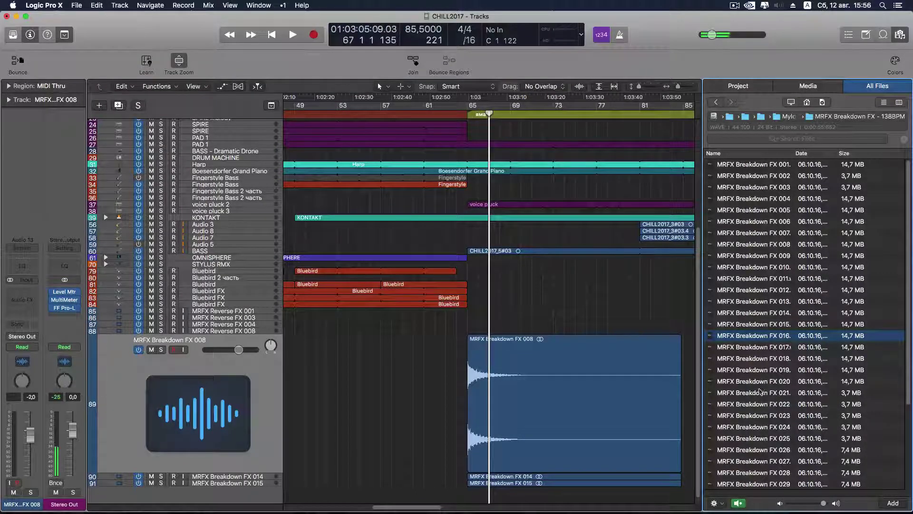
pyautogui.click(763, 348)
pyautogui.click(760, 359)
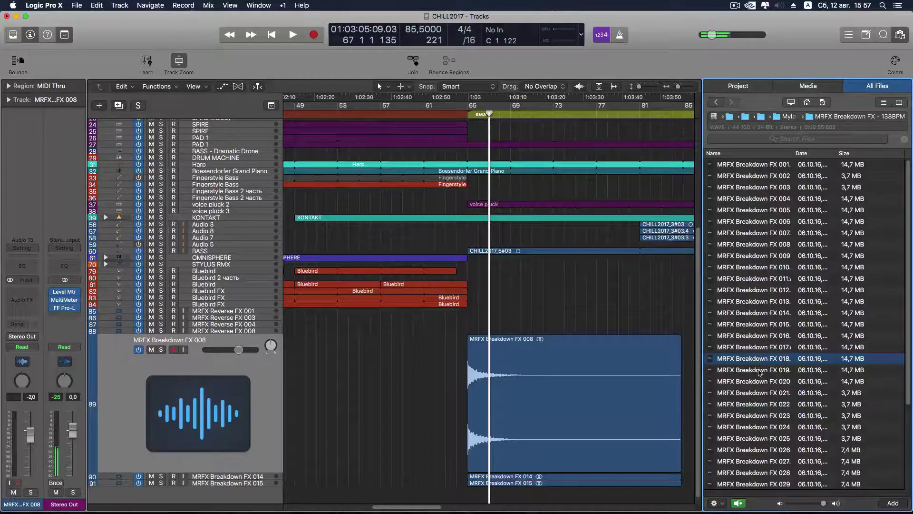
pyautogui.click(760, 370)
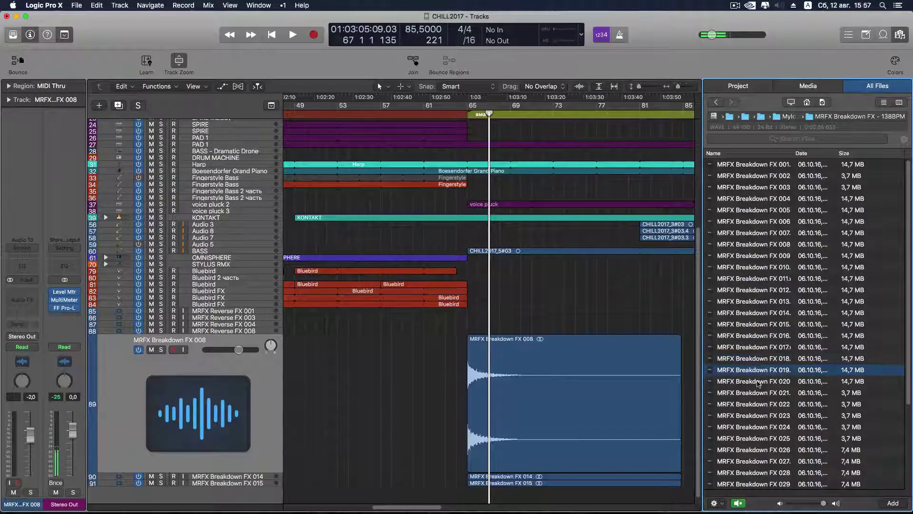
pyautogui.click(759, 382)
pyautogui.click(757, 393)
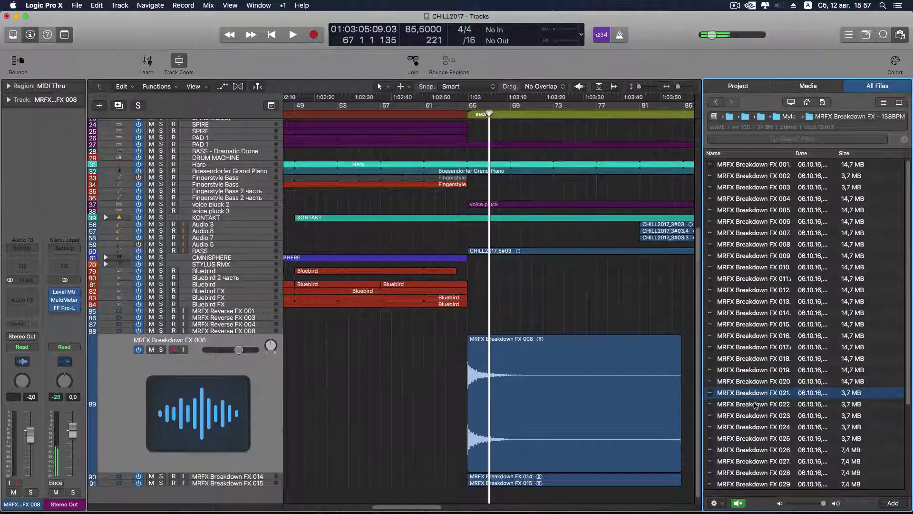
pyautogui.click(757, 404)
pyautogui.click(753, 417)
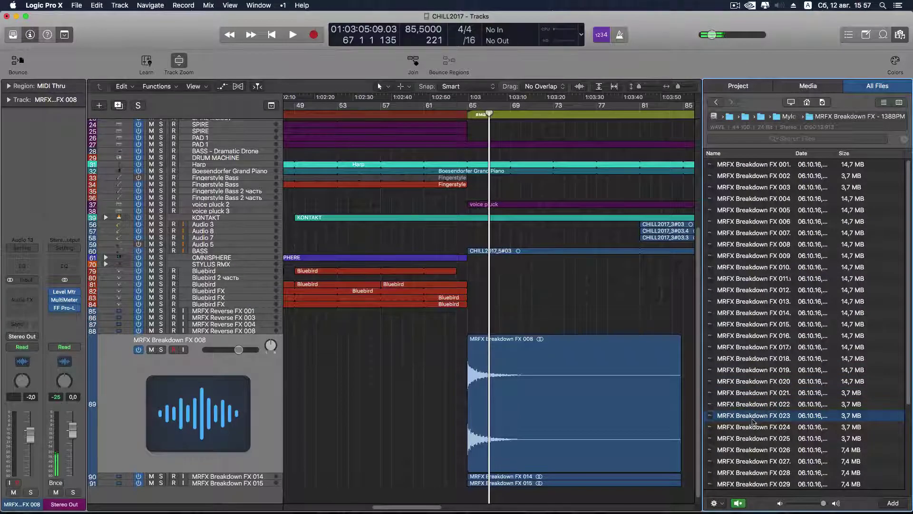
pyautogui.click(752, 428)
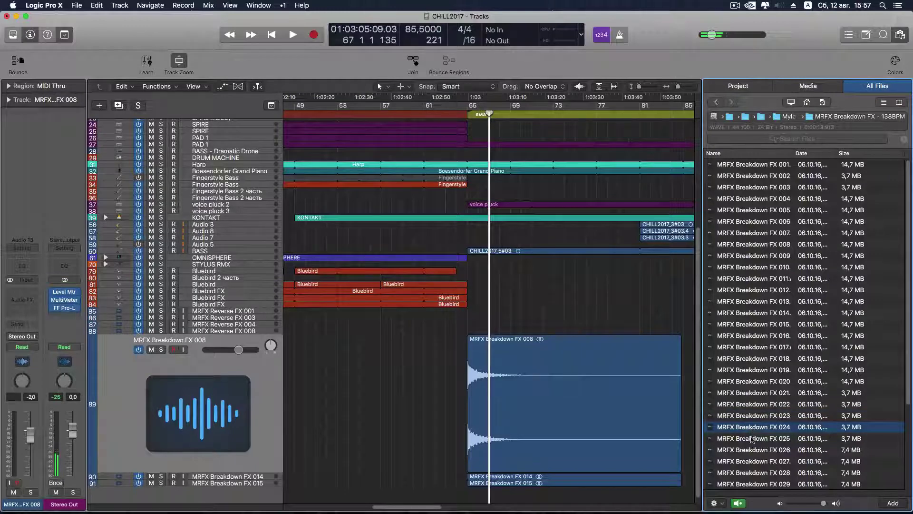
pyautogui.click(752, 438)
pyautogui.scroll(-5, 754, 423)
pyautogui.click(750, 336)
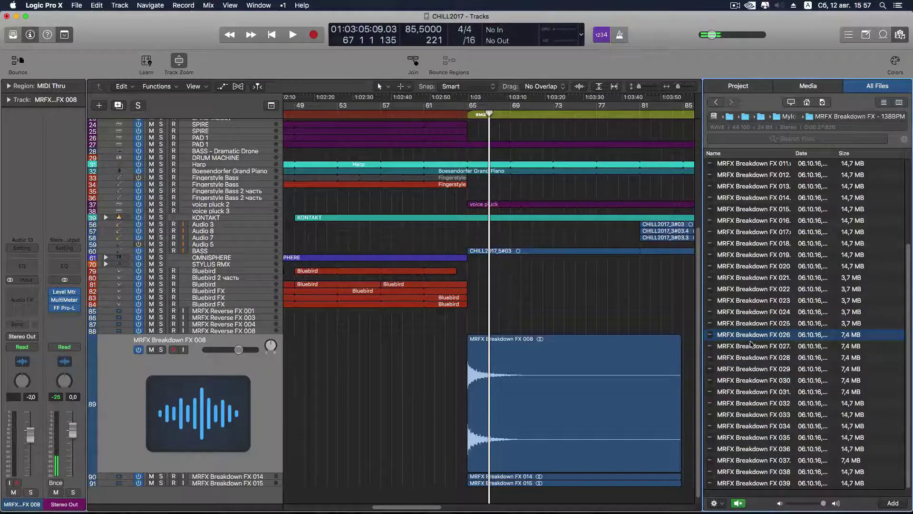
pyautogui.click(751, 345)
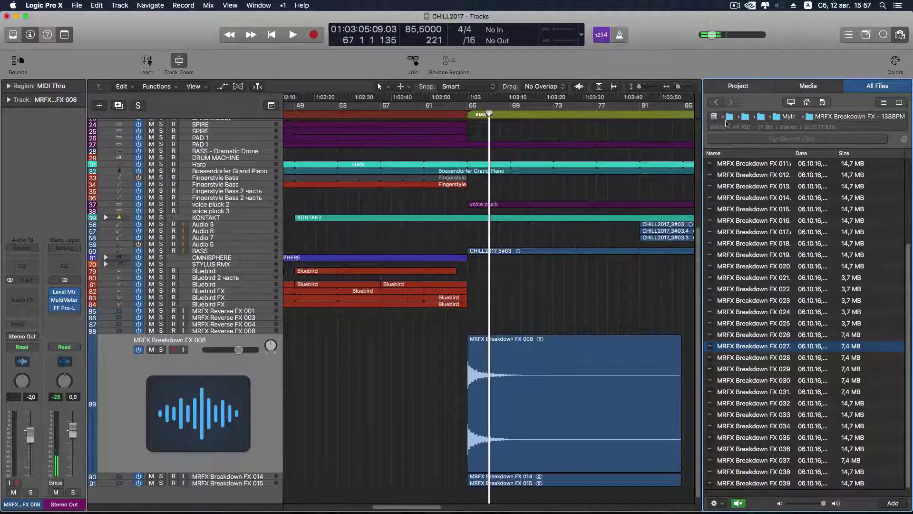
# - Open the MRFX Build Up Fx - A folder in the sample pack and preview MRFX Build Up Fx 001
pyautogui.click(716, 102)
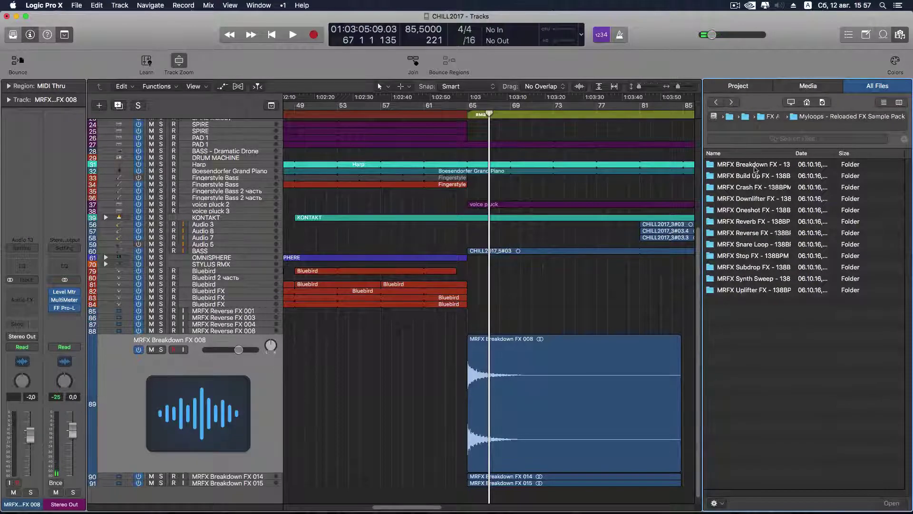
pyautogui.doubleClick(752, 176)
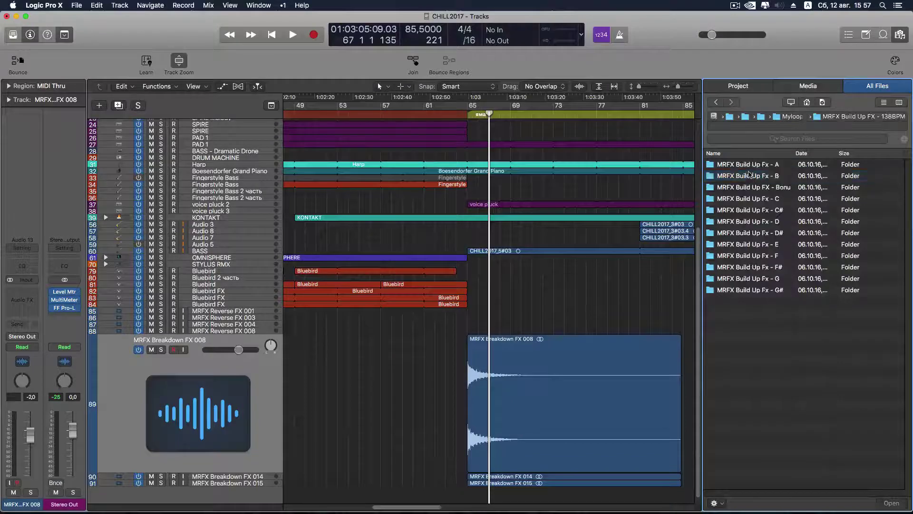
pyautogui.doubleClick(749, 166)
pyautogui.click(749, 165)
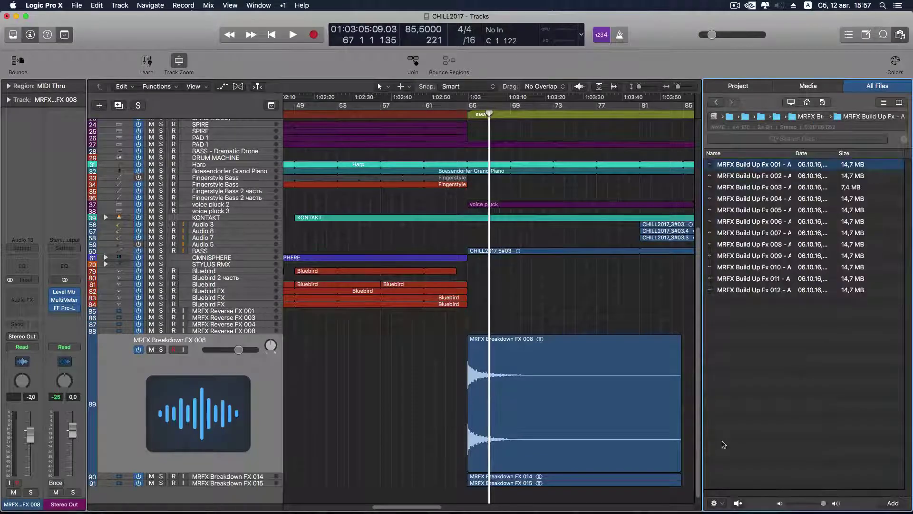
pyautogui.click(737, 503)
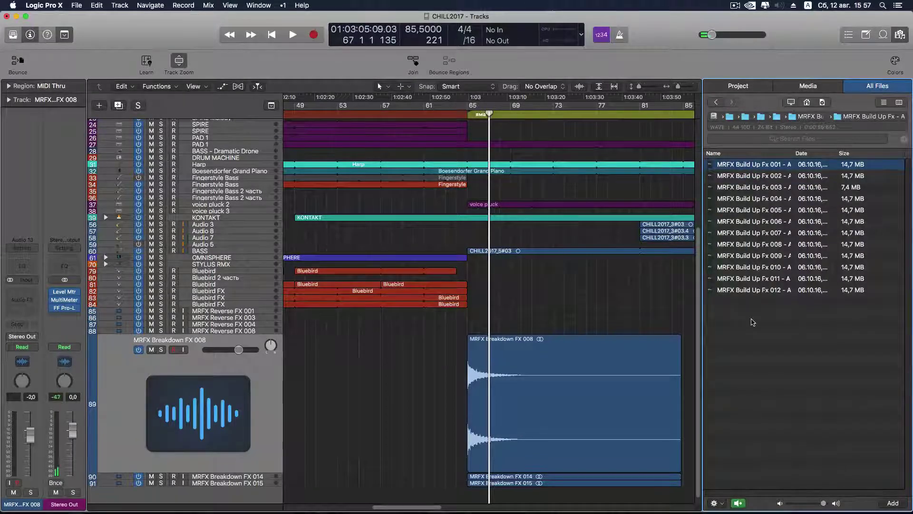
# - Return to the Myloops sample pack folder, open the MRFX Crash FX folder and preview MRFX Crash FX 001
pyautogui.click(718, 103)
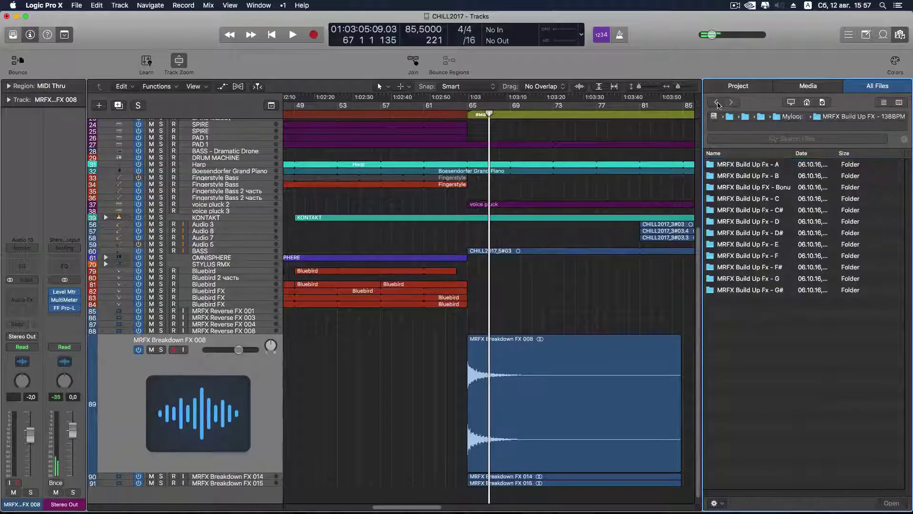
pyautogui.click(718, 105)
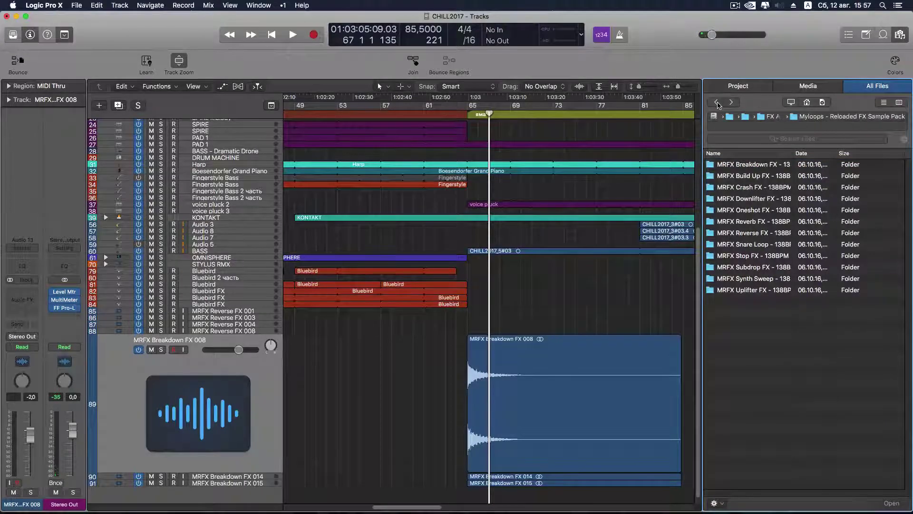
pyautogui.doubleClick(752, 188)
pyautogui.click(748, 166)
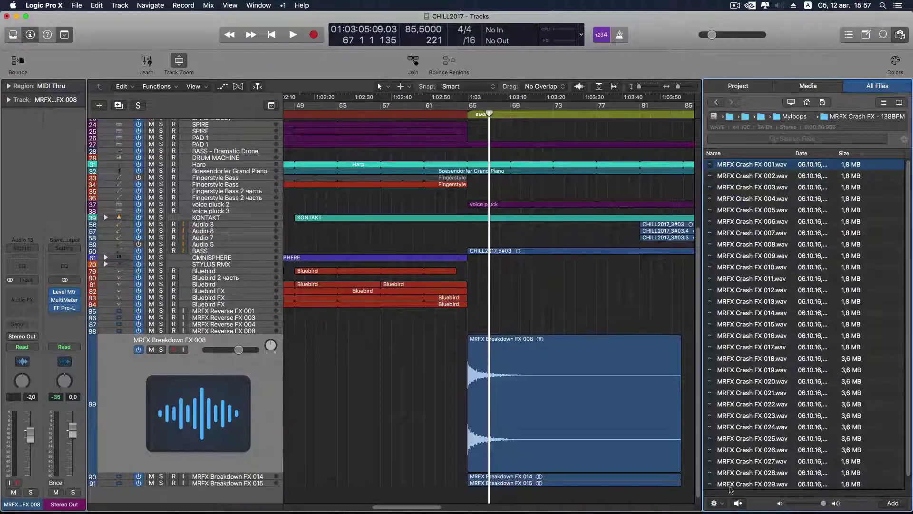
pyautogui.click(738, 503)
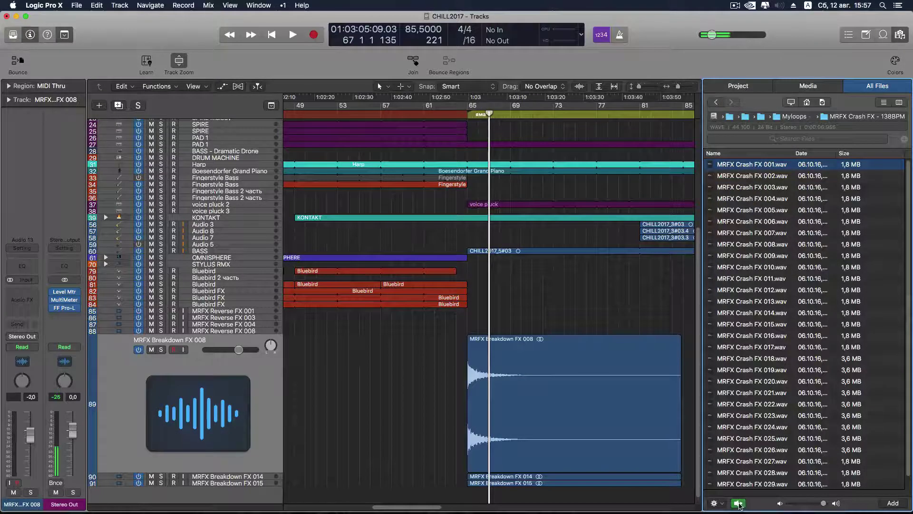
# - Audition MRFX Crash FX 002 through 026, followed by 029 and 030
pyautogui.click(768, 177)
pyautogui.click(762, 189)
pyautogui.click(760, 200)
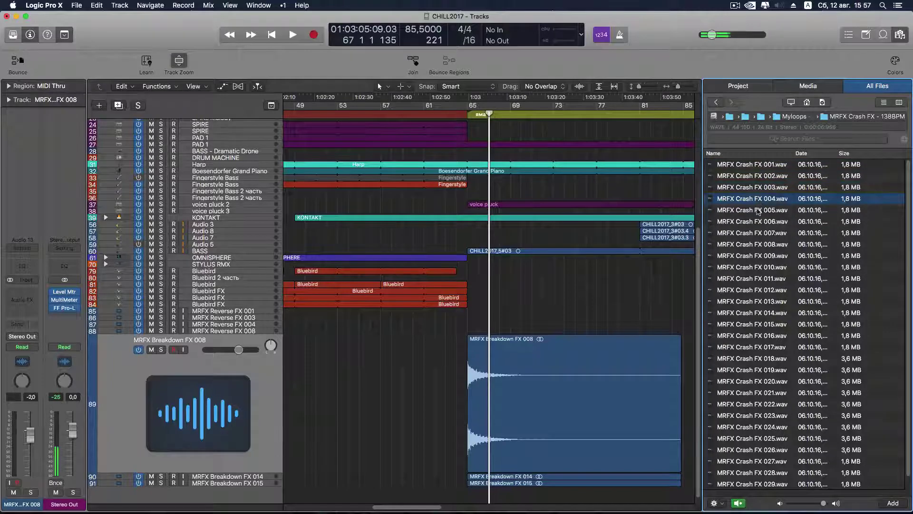
pyautogui.click(759, 211)
pyautogui.click(758, 222)
pyautogui.click(757, 233)
pyautogui.click(758, 246)
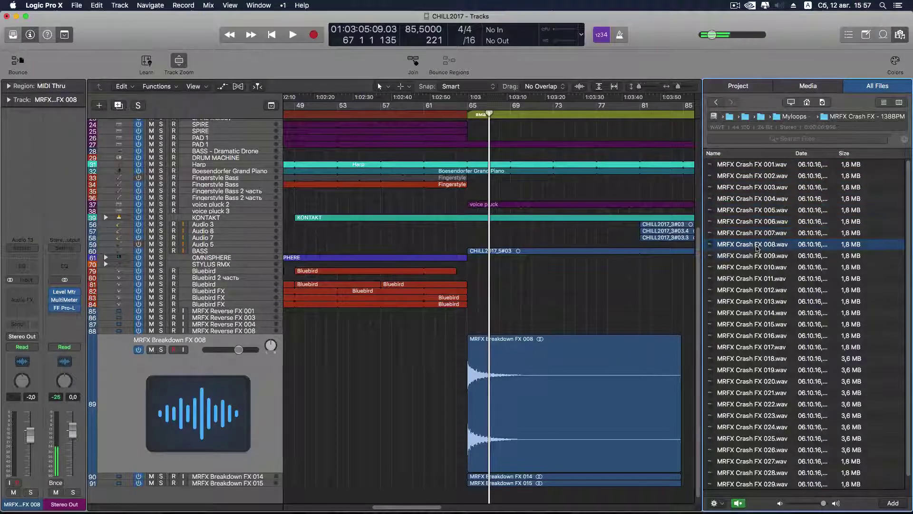
pyautogui.click(757, 256)
pyautogui.click(758, 246)
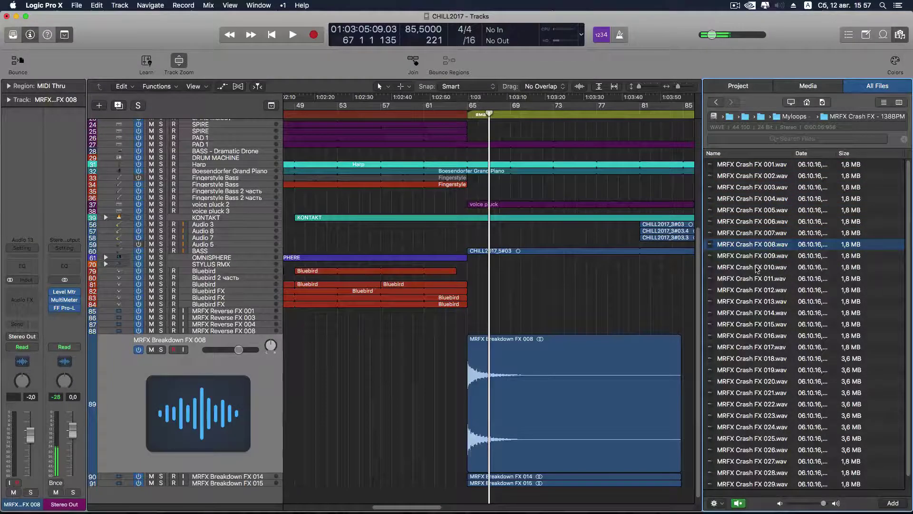
pyautogui.click(757, 268)
pyautogui.click(759, 278)
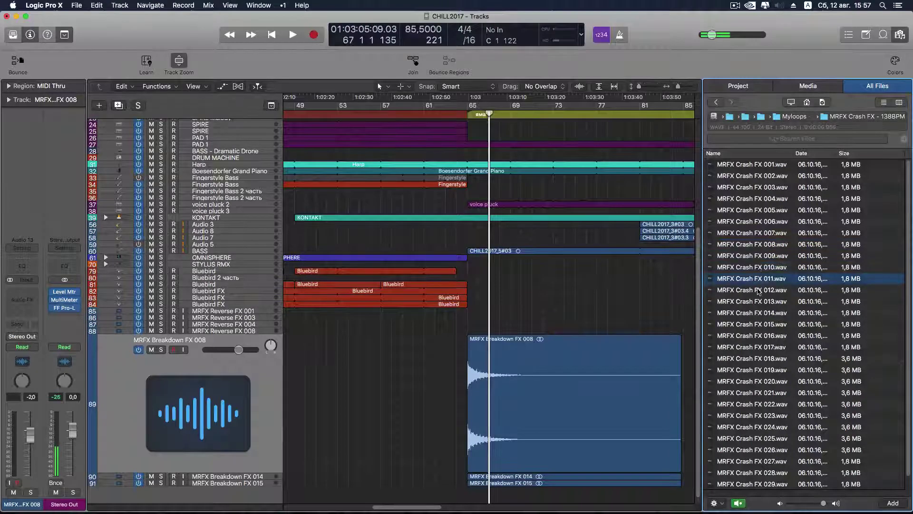
pyautogui.click(760, 291)
pyautogui.click(758, 301)
pyautogui.click(758, 313)
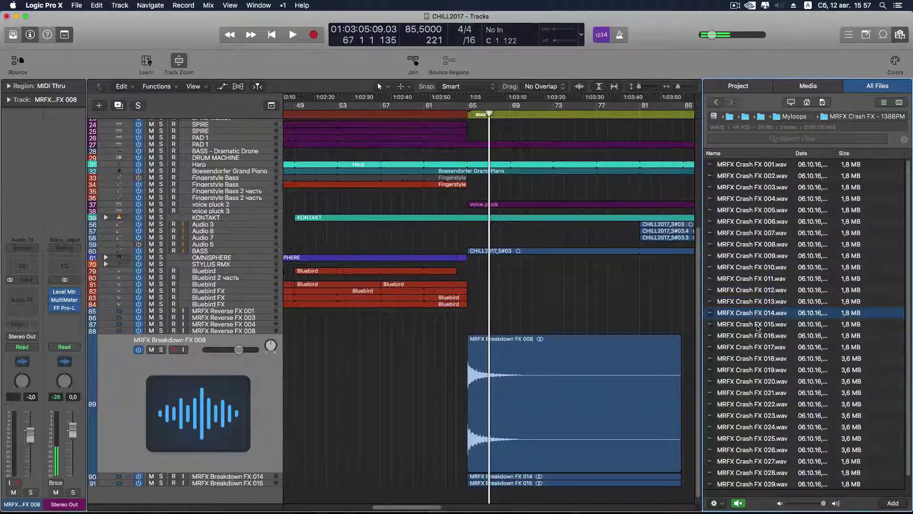
pyautogui.click(758, 324)
pyautogui.click(757, 337)
pyautogui.click(757, 347)
pyautogui.click(757, 359)
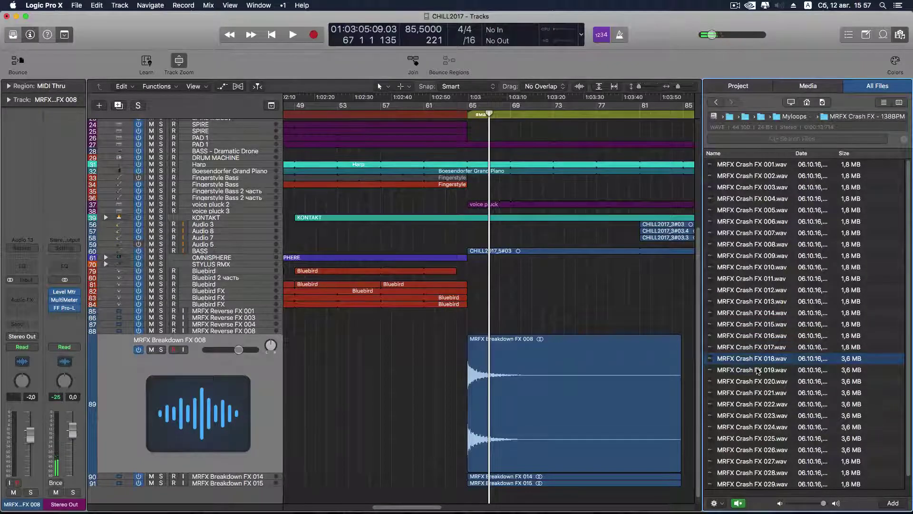
pyautogui.click(758, 370)
pyautogui.click(757, 360)
pyautogui.click(757, 382)
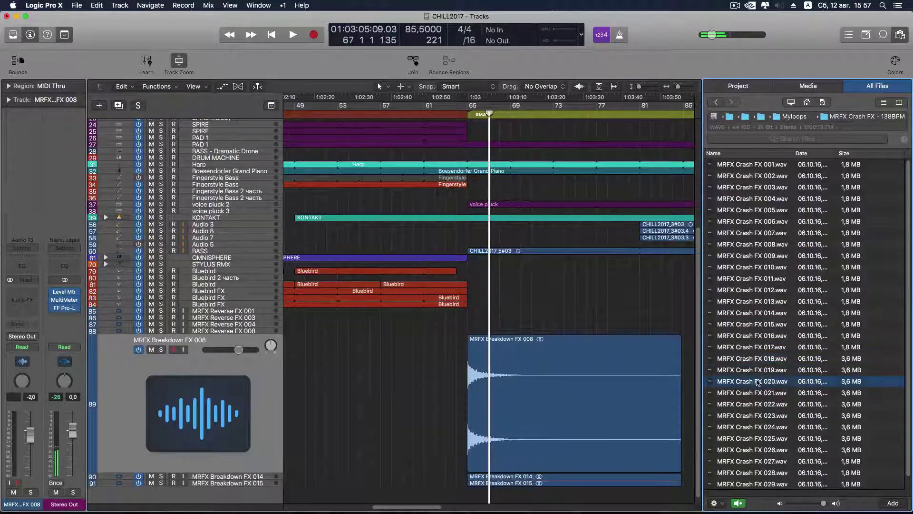
pyautogui.click(757, 394)
pyautogui.click(758, 404)
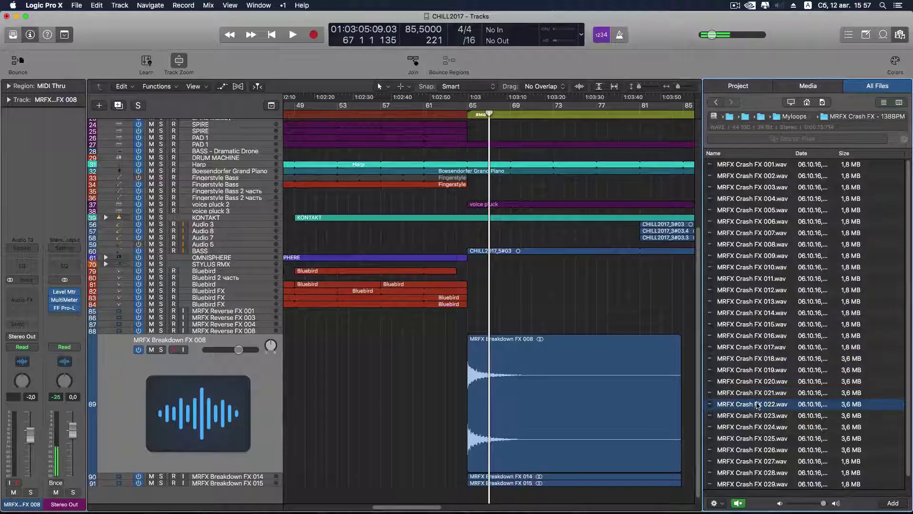
pyautogui.click(758, 415)
pyautogui.click(757, 427)
pyautogui.click(757, 438)
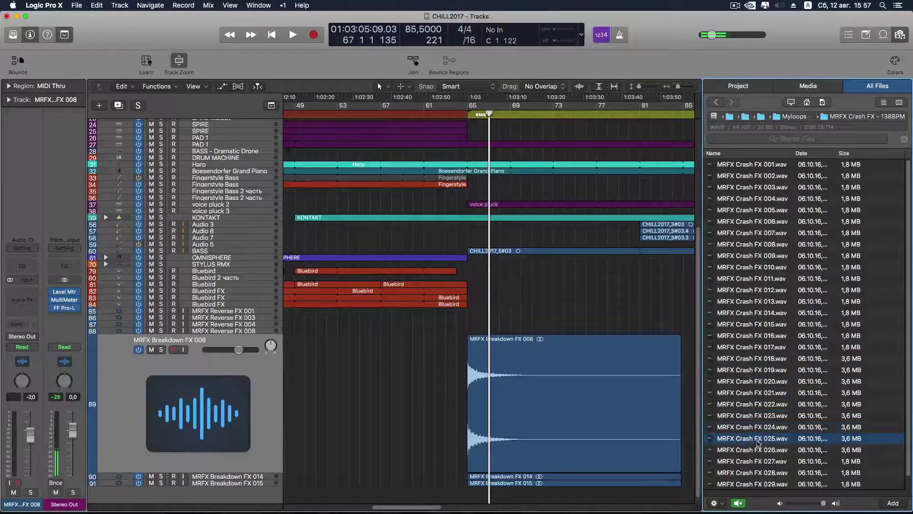
pyautogui.click(759, 450)
pyautogui.scroll(-1, 760, 447)
pyautogui.click(760, 484)
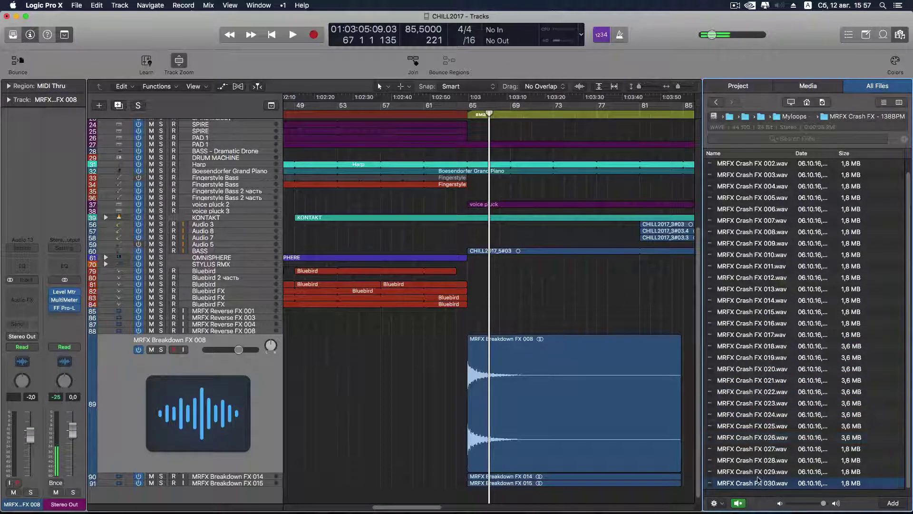
pyautogui.click(759, 472)
pyautogui.click(757, 482)
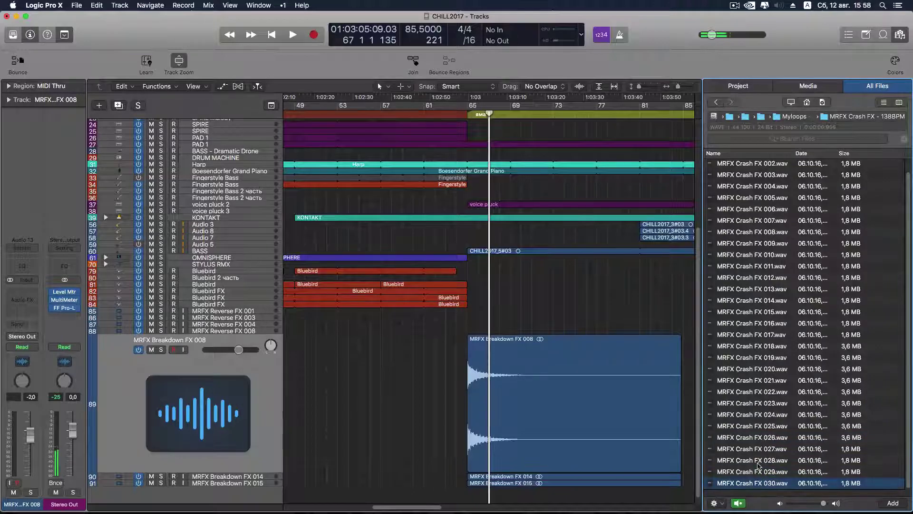
# - Audition selected MRFX Crash FX samples again in descending order: 028, 025, 024, 022, 020 and 018 through 014
pyautogui.click(759, 461)
pyautogui.click(761, 426)
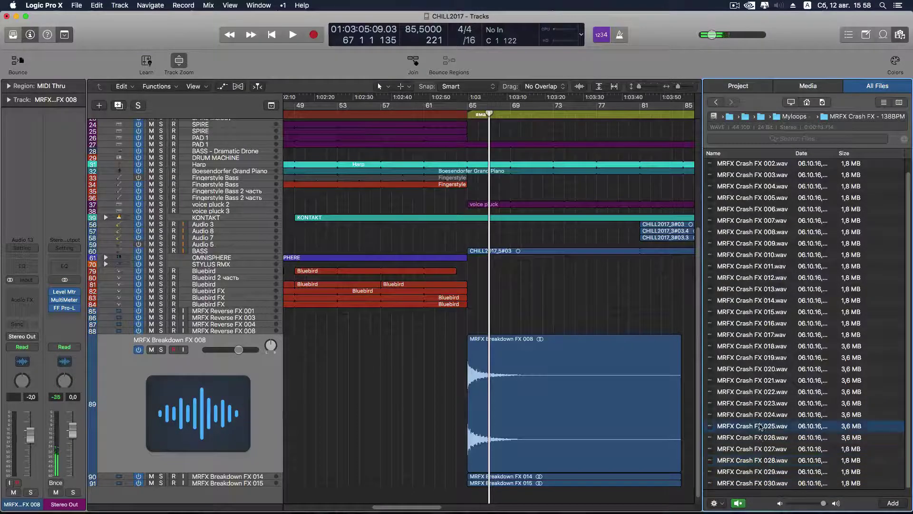
pyautogui.click(759, 415)
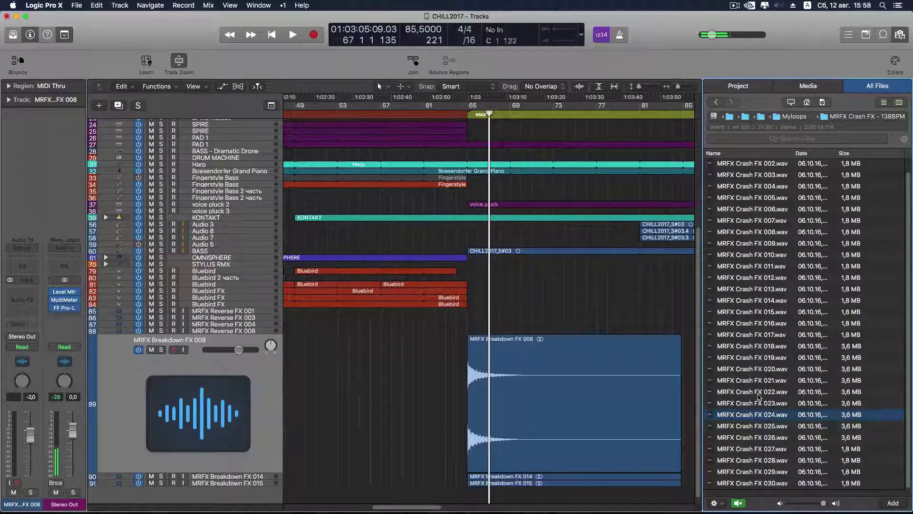
pyautogui.click(759, 391)
pyautogui.click(759, 369)
pyautogui.click(756, 346)
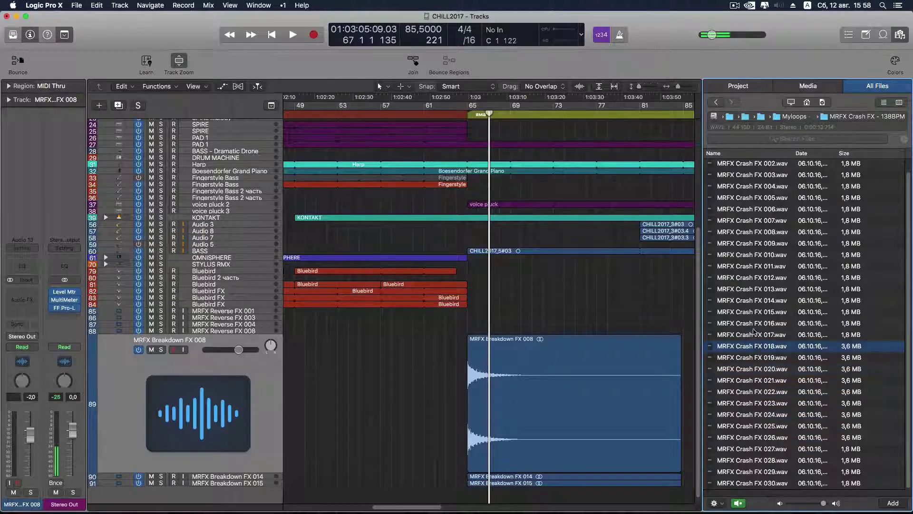
pyautogui.click(754, 333)
pyautogui.click(759, 323)
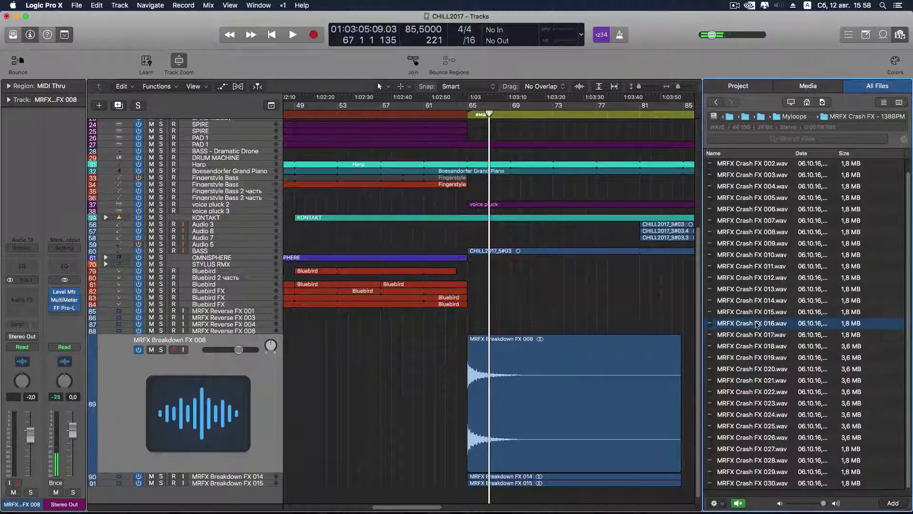
pyautogui.click(757, 312)
pyautogui.click(756, 301)
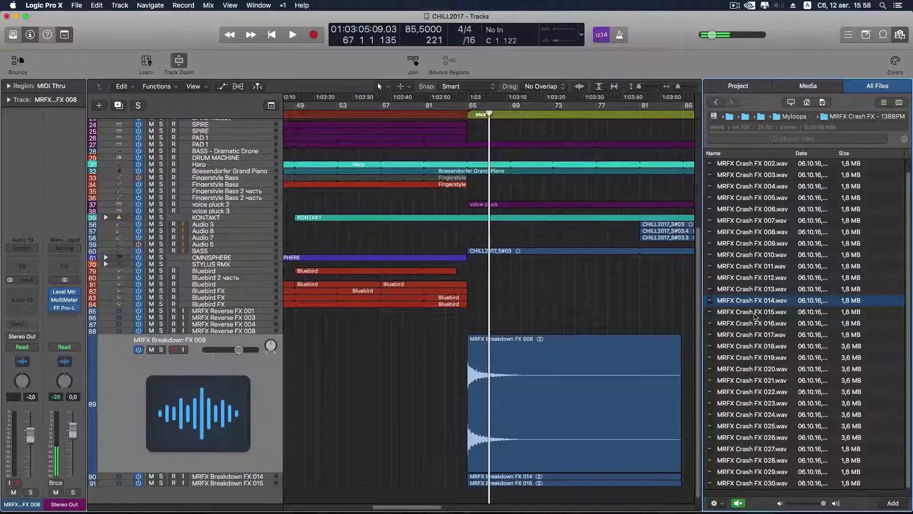
# - Preview MRFX Crash FX 015, place it on a new audio track at bar 65 and return to the sample pack folder
pyautogui.click(758, 312)
pyautogui.moveTo(757, 312); pyautogui.dragTo(482, 491)
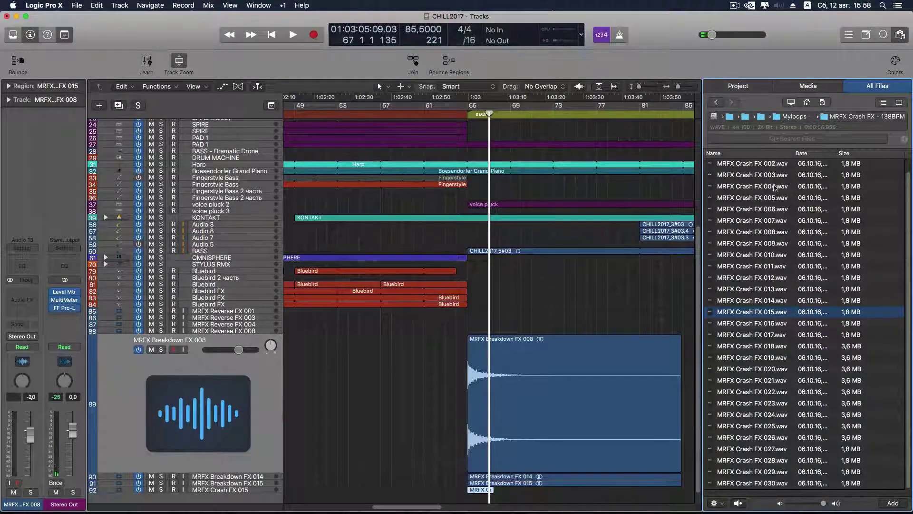
pyautogui.click(794, 117)
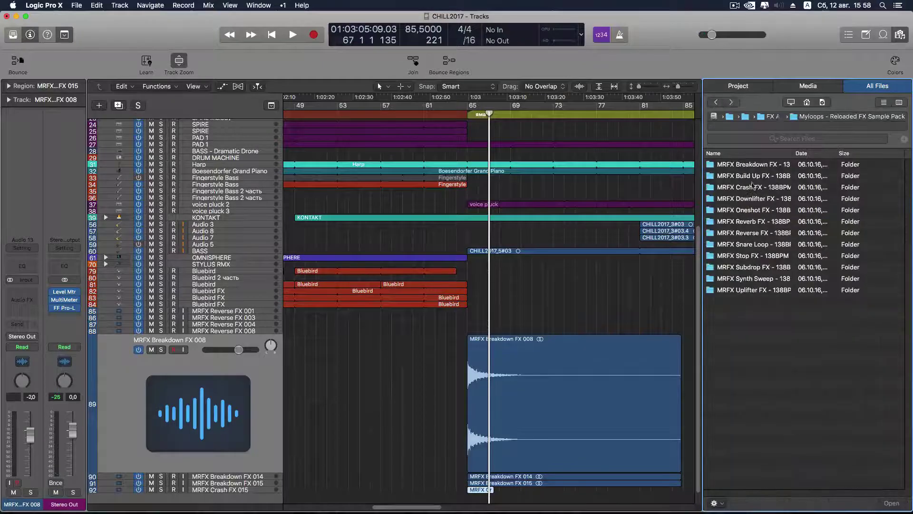
# - Open the MRFX Downlifter FX folder and audition MRFX Downlifter FX 001 through 006
pyautogui.doubleClick(755, 199)
pyautogui.click(747, 166)
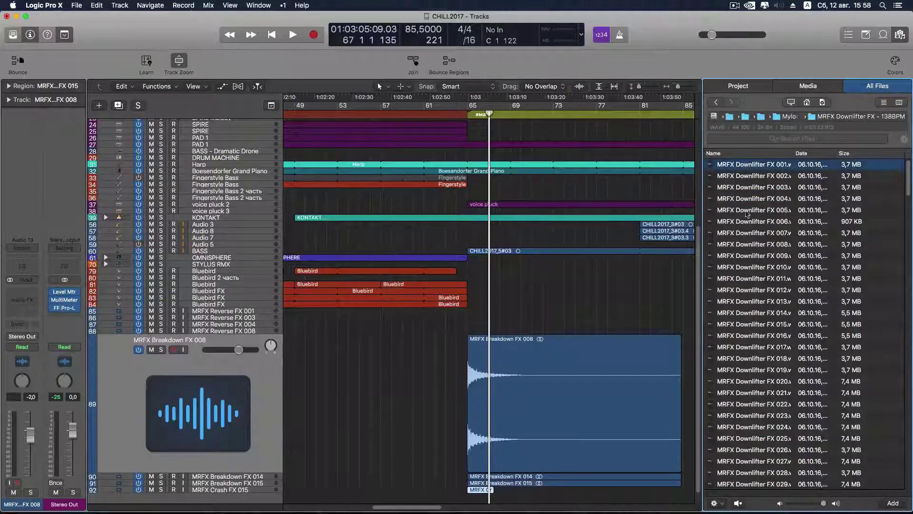
pyautogui.click(738, 503)
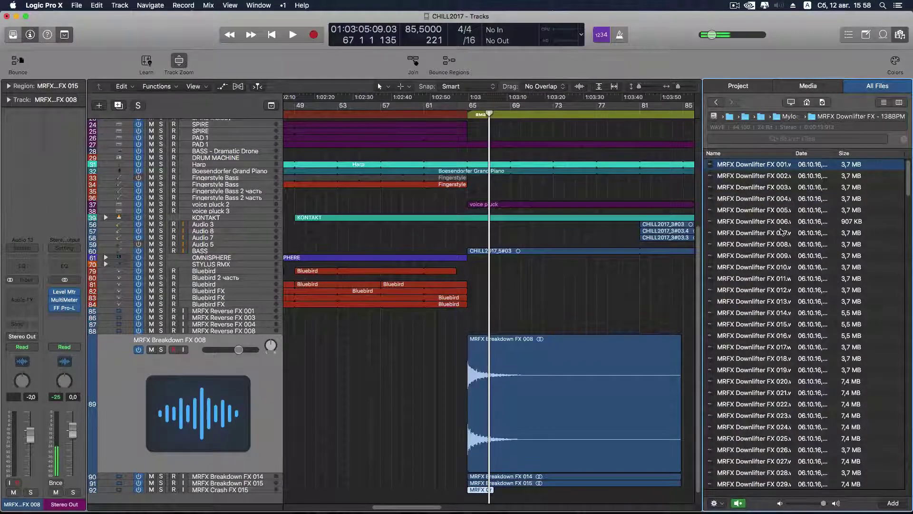
pyautogui.click(756, 176)
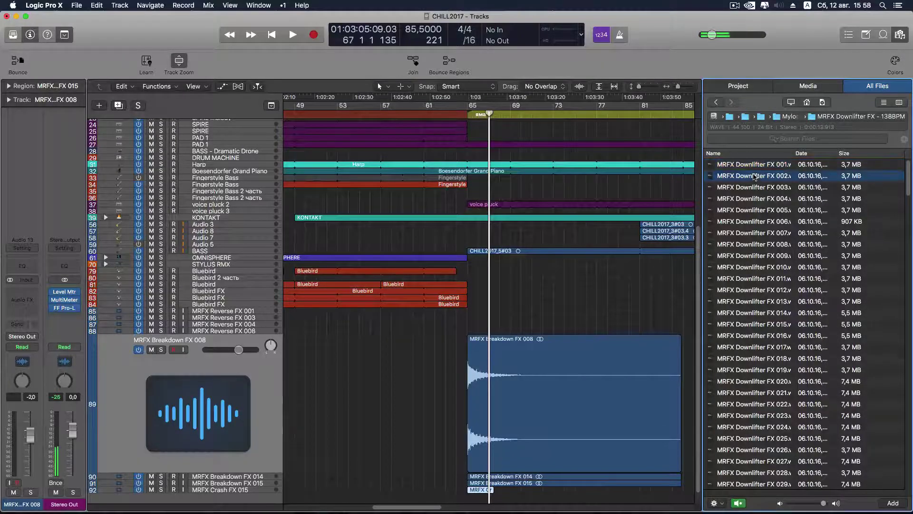
pyautogui.click(754, 188)
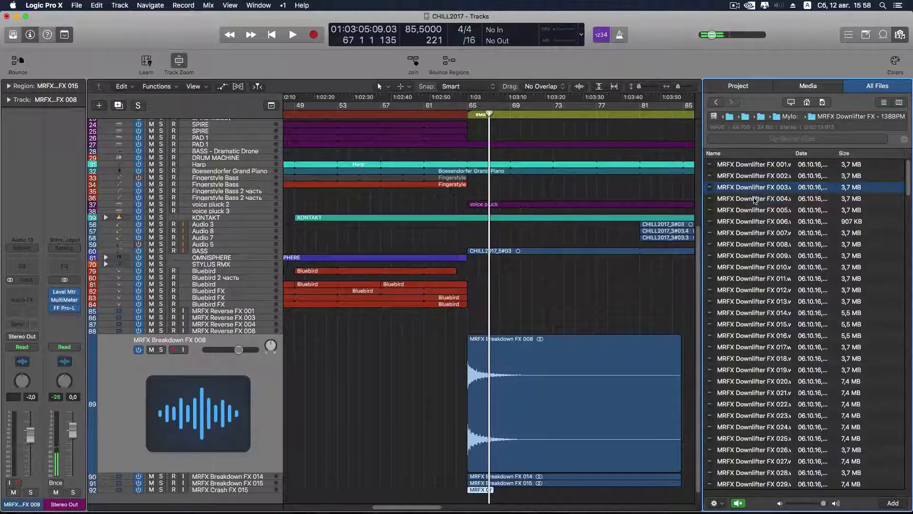
pyautogui.click(756, 199)
pyautogui.click(755, 211)
pyautogui.click(753, 222)
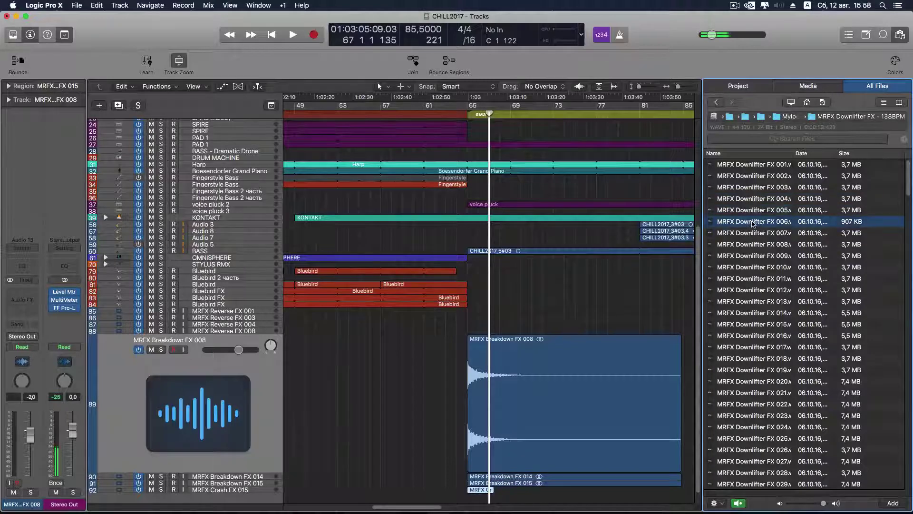
# - Preview MRFX Downlifter FX 007 and 008, then place 008 on a new audio track at bar 65, beat 2
pyautogui.click(753, 234)
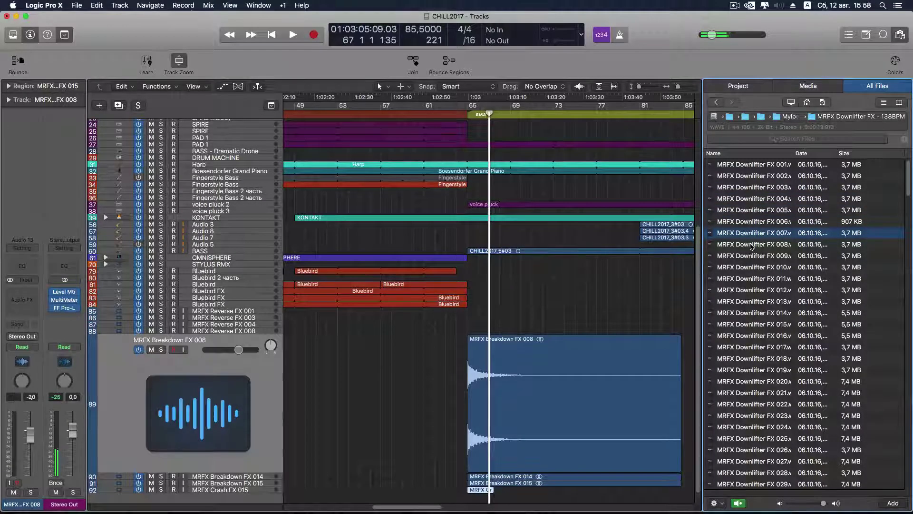
pyautogui.click(752, 246)
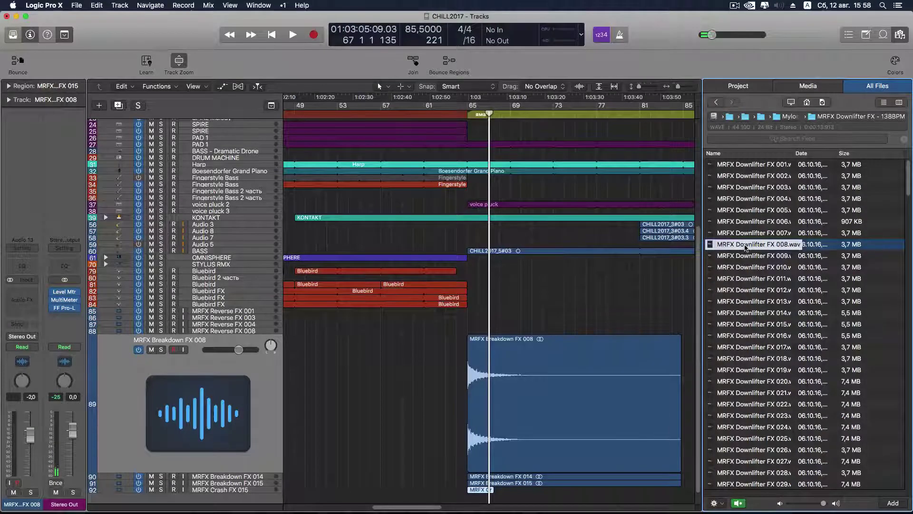
pyautogui.moveTo(750, 244); pyautogui.dragTo(483, 495)
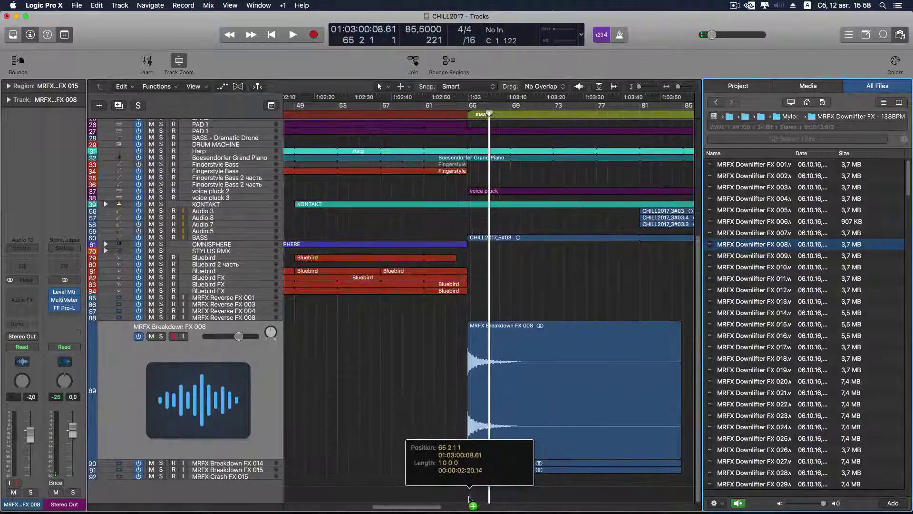
# - Audition MRFX Downlifter FX 009 through 022
pyautogui.click(771, 254)
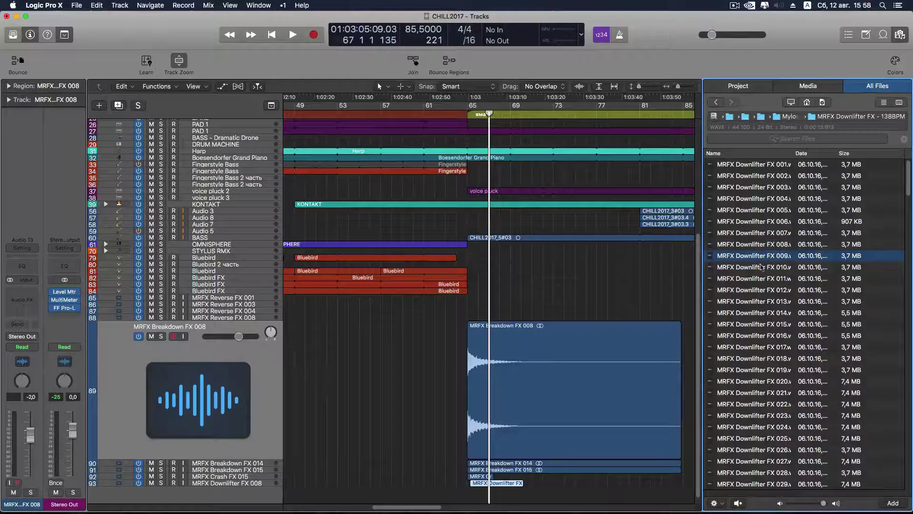
pyautogui.click(738, 502)
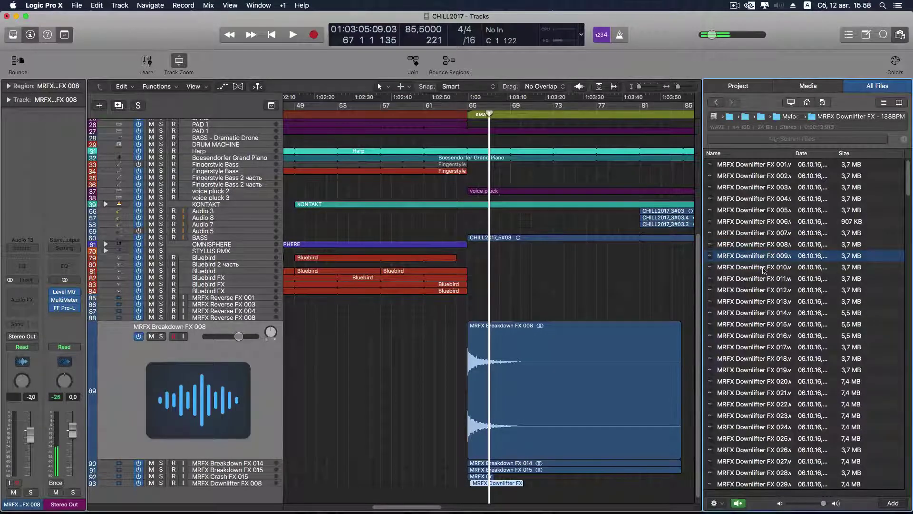
pyautogui.click(763, 268)
pyautogui.click(757, 280)
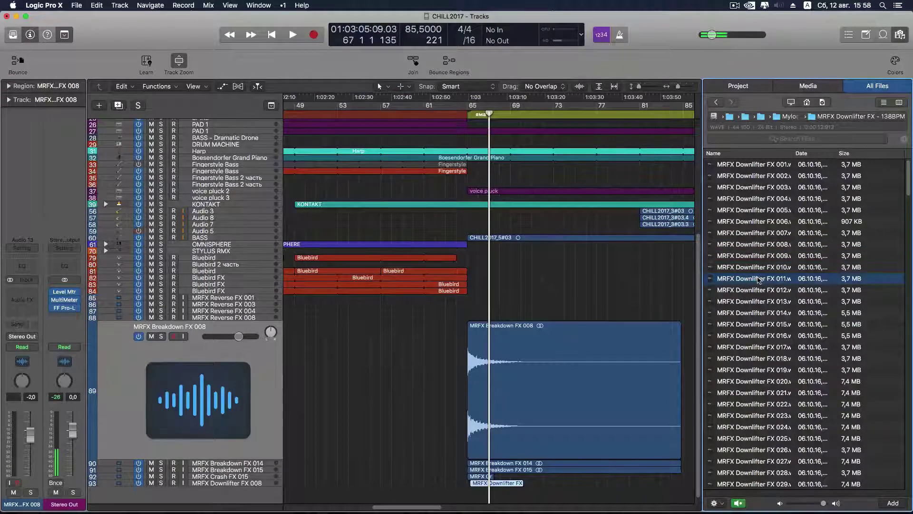
pyautogui.click(756, 291)
pyautogui.click(756, 302)
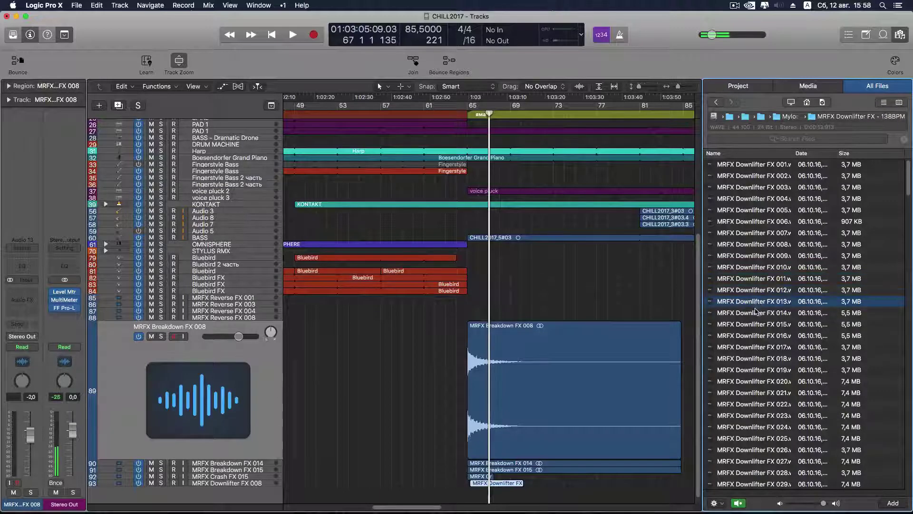
pyautogui.click(757, 313)
pyautogui.click(758, 325)
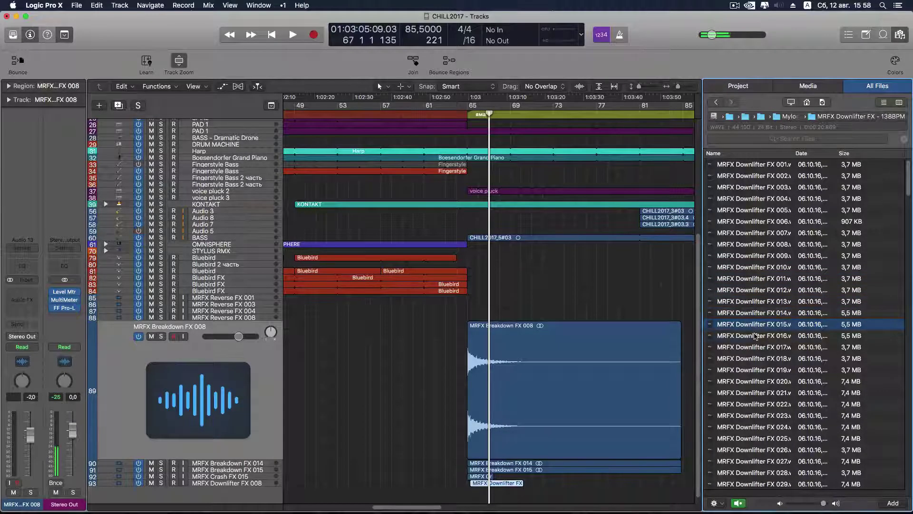
pyautogui.click(757, 336)
pyautogui.click(756, 348)
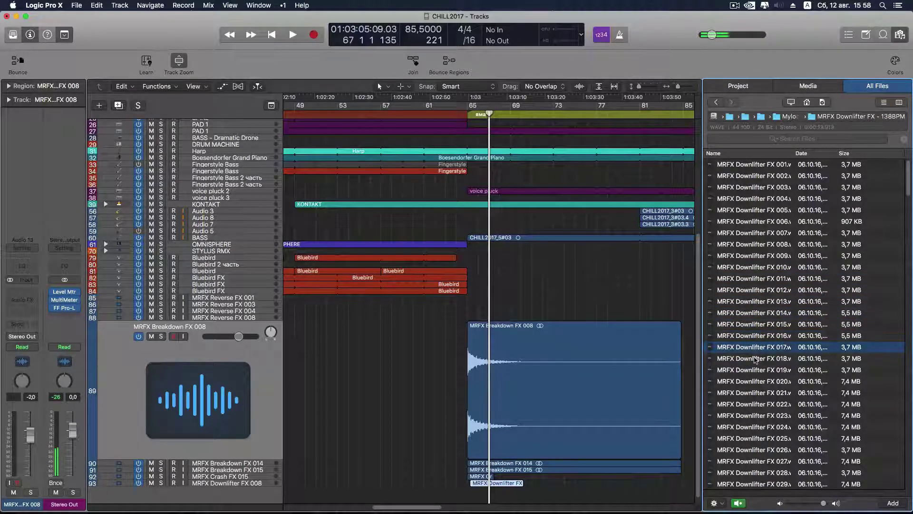
pyautogui.click(756, 359)
pyautogui.click(755, 370)
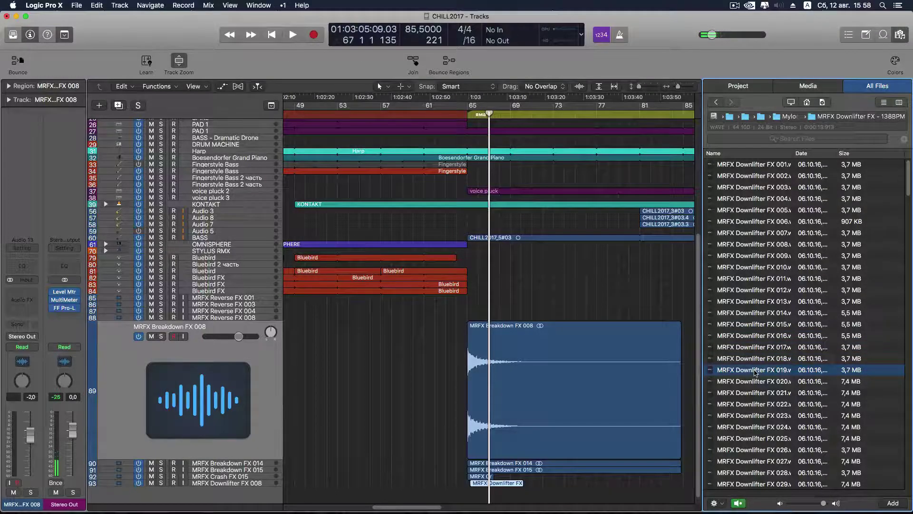
pyautogui.click(756, 382)
pyautogui.click(755, 393)
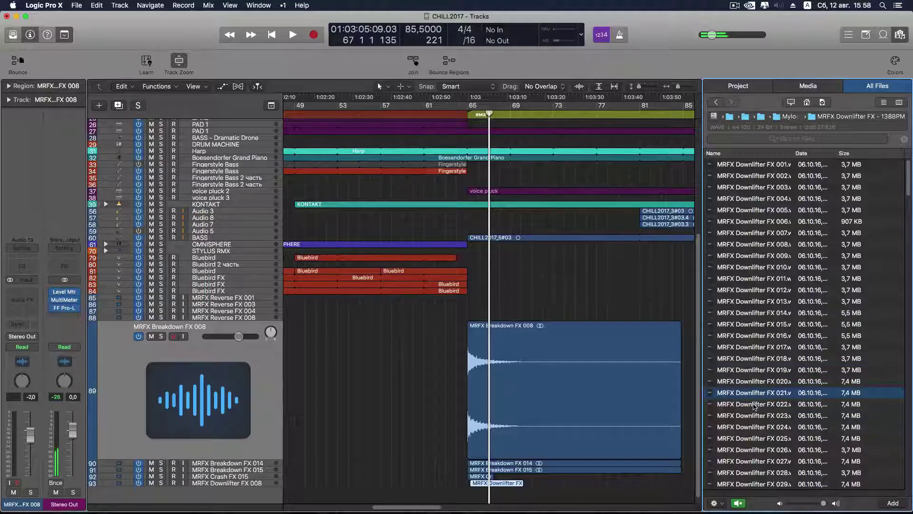
pyautogui.click(754, 405)
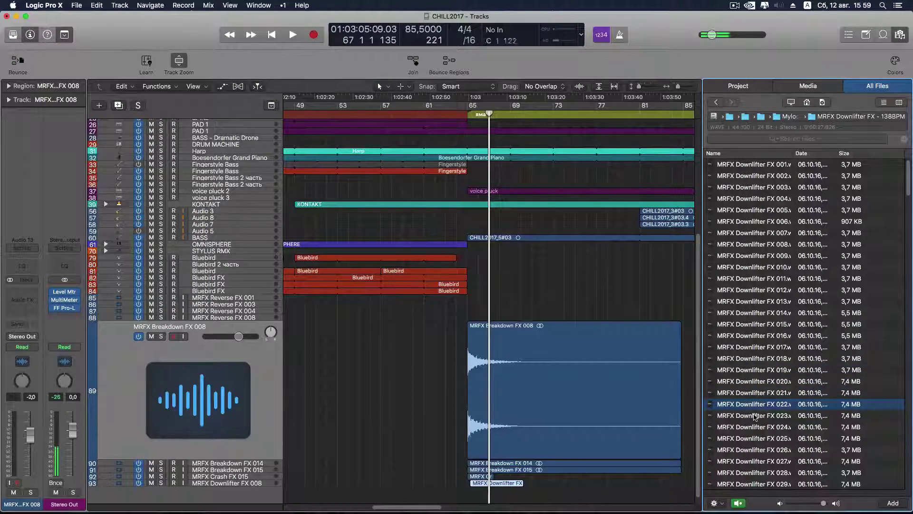
# - Return to the sample pack folder, open the MRFX Oneshot FX folder and audition MRFX Oneshot FX 001 through 005
pyautogui.click(721, 103)
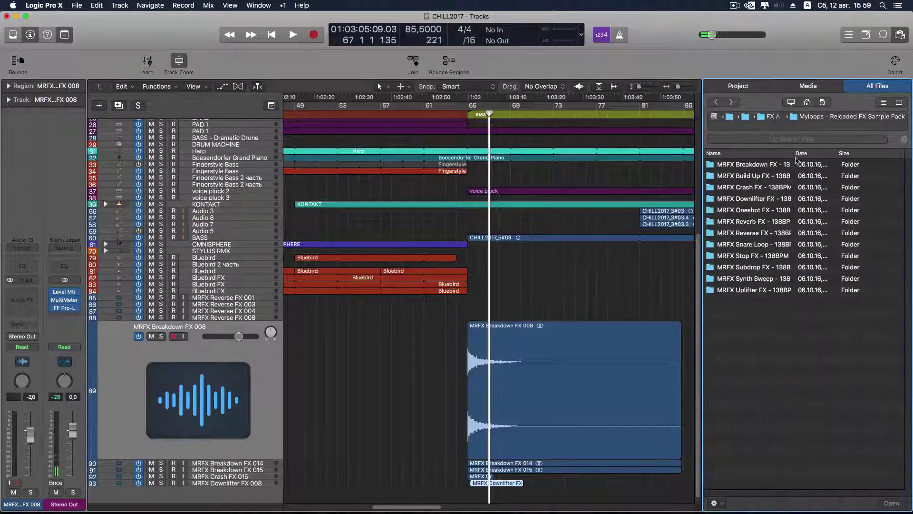
pyautogui.doubleClick(752, 209)
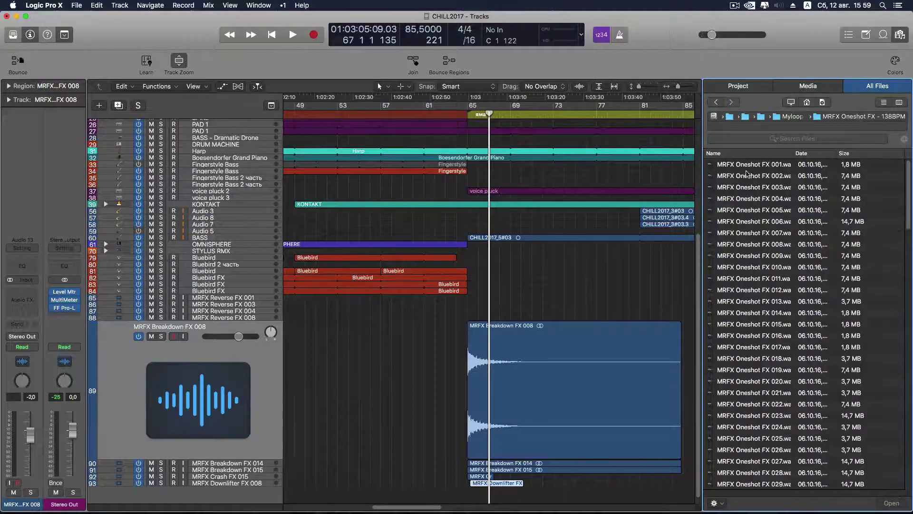
pyautogui.click(748, 165)
pyautogui.click(738, 503)
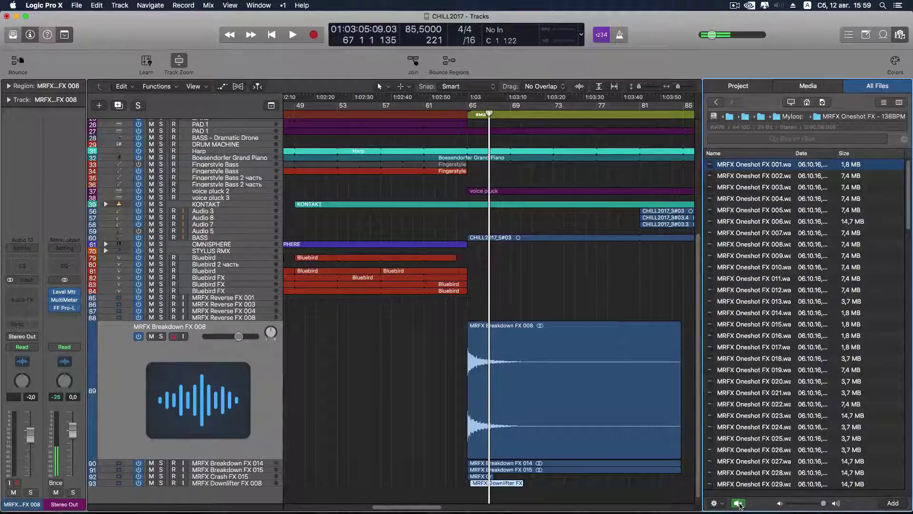
pyautogui.click(756, 177)
pyautogui.click(758, 188)
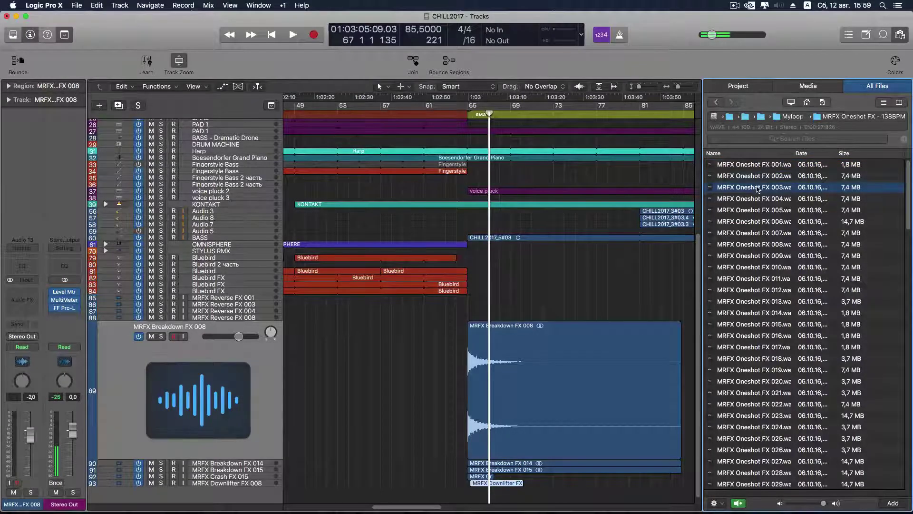
pyautogui.click(757, 200)
pyautogui.click(758, 211)
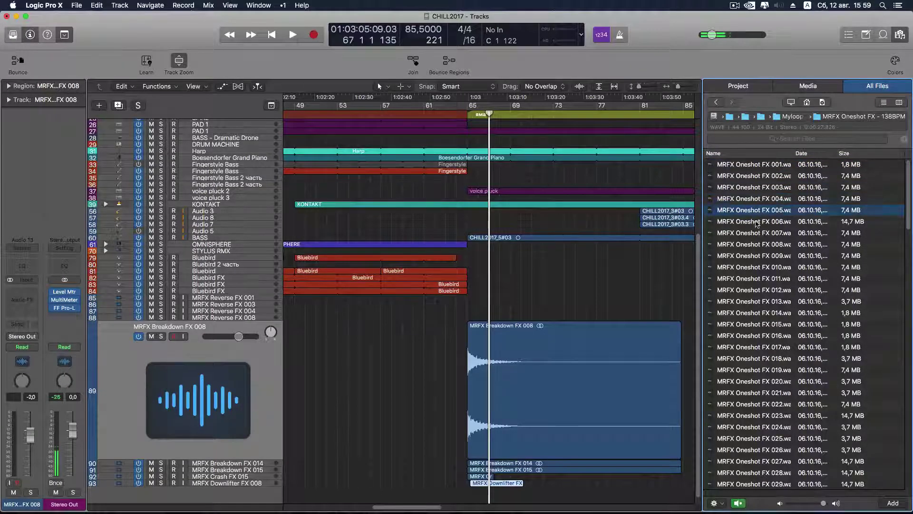
# - Compare MRFX Oneshot FX 005 with 006 and 007, and place 005 on a new audio track at bar 65
pyautogui.click(757, 223)
pyautogui.click(755, 212)
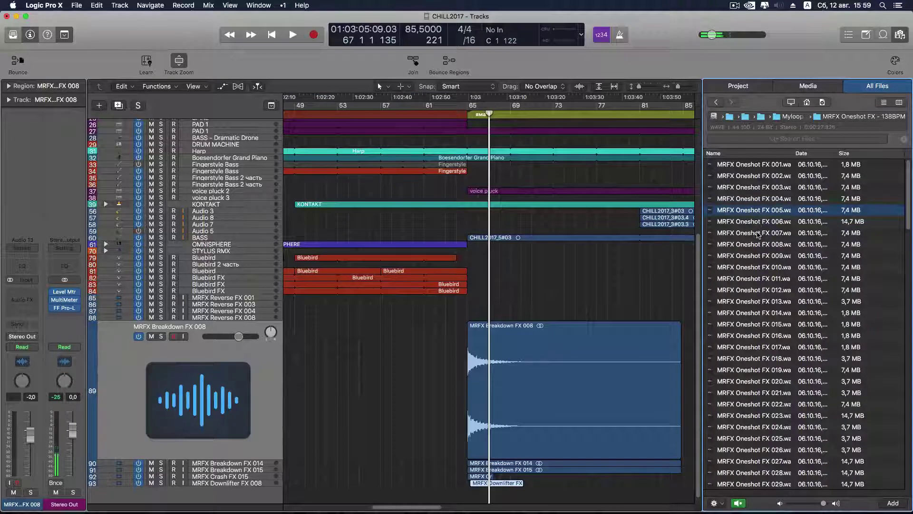
pyautogui.click(757, 232)
pyautogui.click(758, 212)
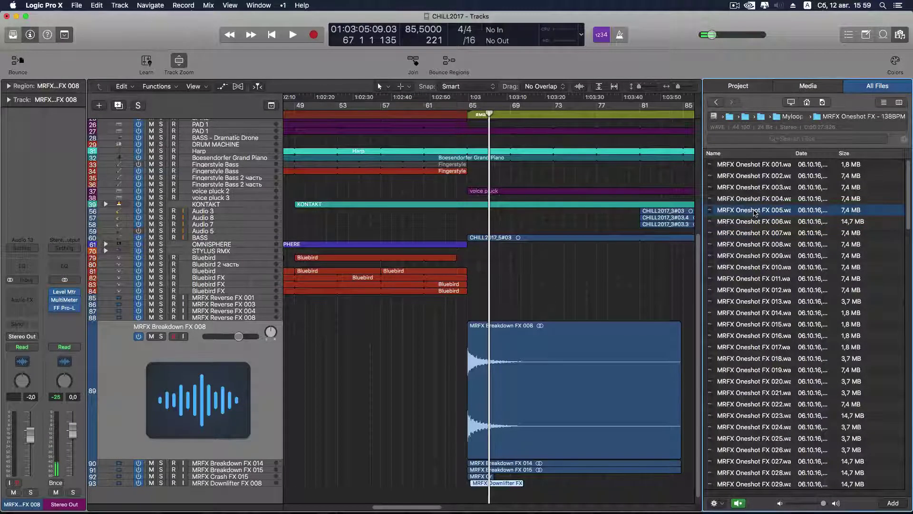
pyautogui.moveTo(750, 213); pyautogui.dragTo(460, 508)
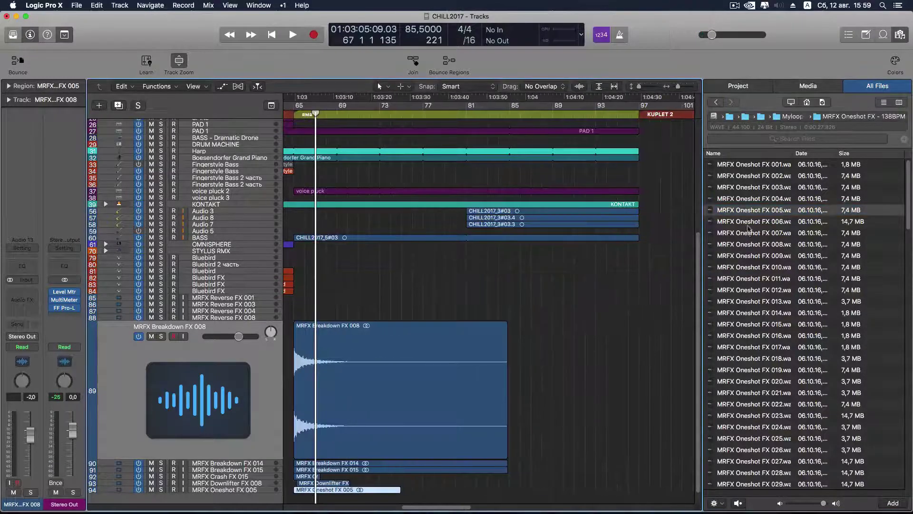
# - Audition MRFX Oneshot FX 006 through 023
pyautogui.click(749, 224)
pyautogui.click(740, 503)
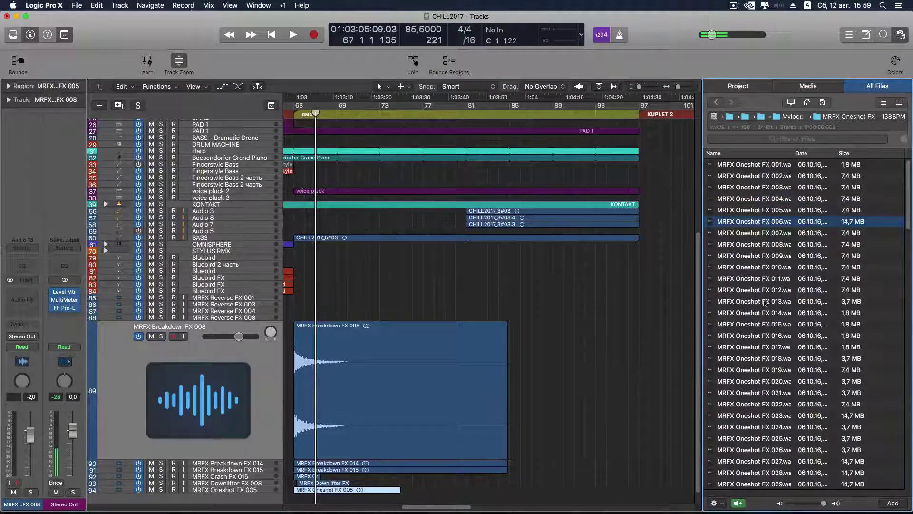
pyautogui.press('Down')
pyautogui.press('Down')
pyautogui.press('Down')
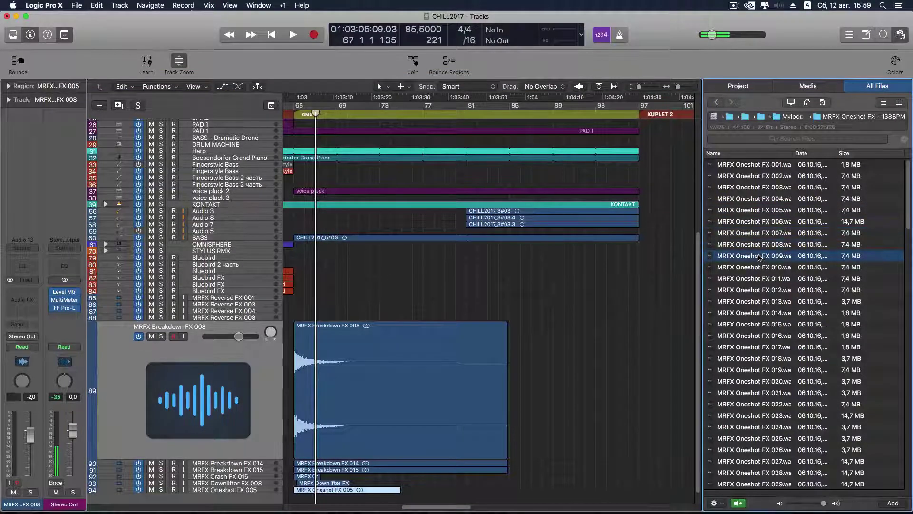
pyautogui.press('Up')
pyautogui.click(760, 268)
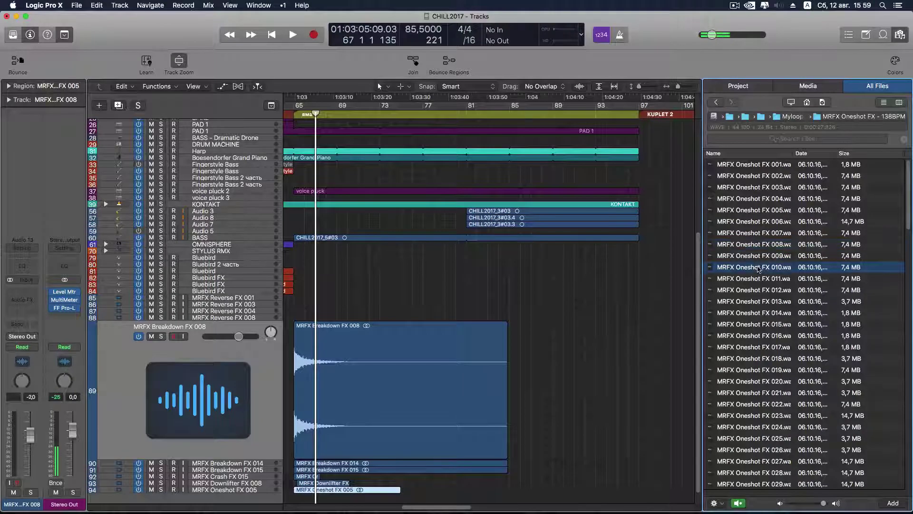
pyautogui.click(758, 278)
pyautogui.click(757, 291)
pyautogui.click(756, 301)
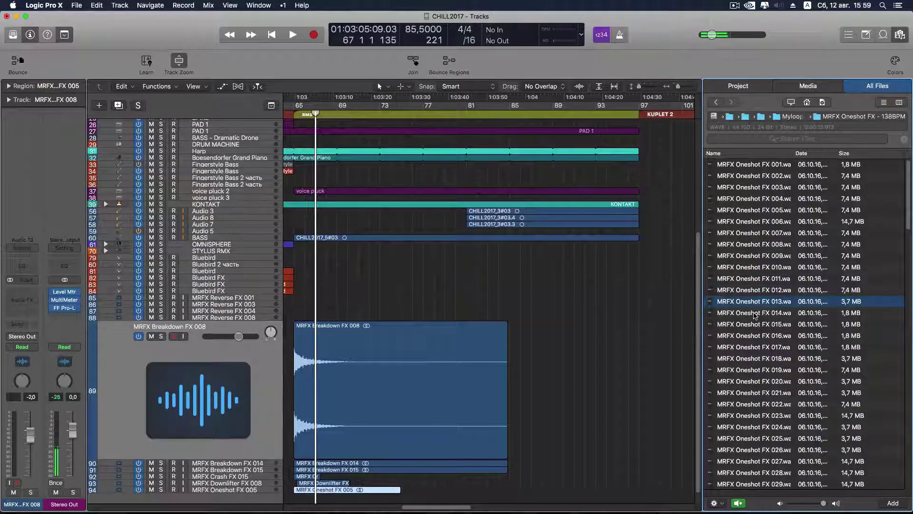
pyautogui.click(756, 314)
pyautogui.click(754, 325)
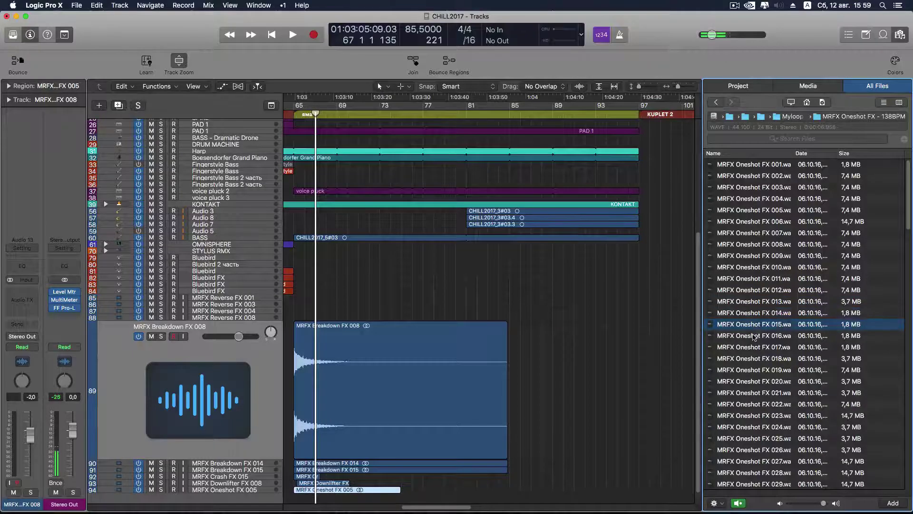
pyautogui.click(754, 336)
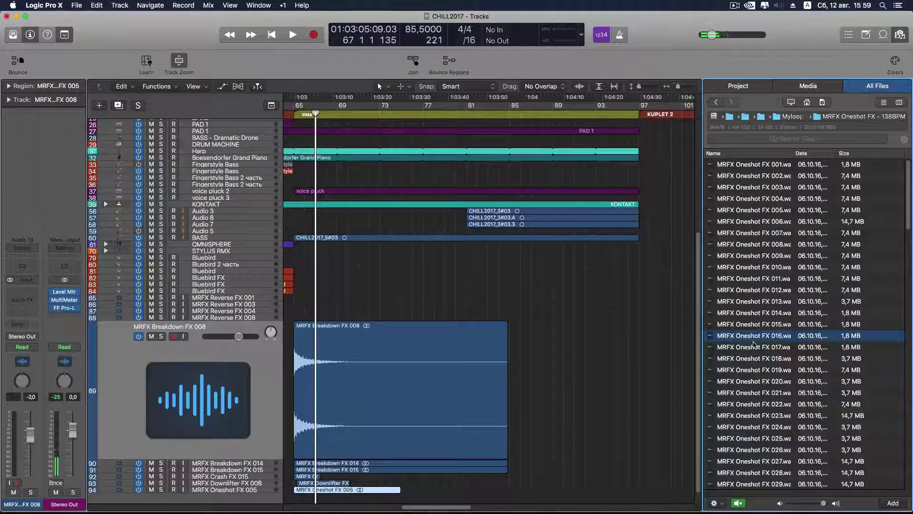
pyautogui.click(755, 347)
pyautogui.click(754, 359)
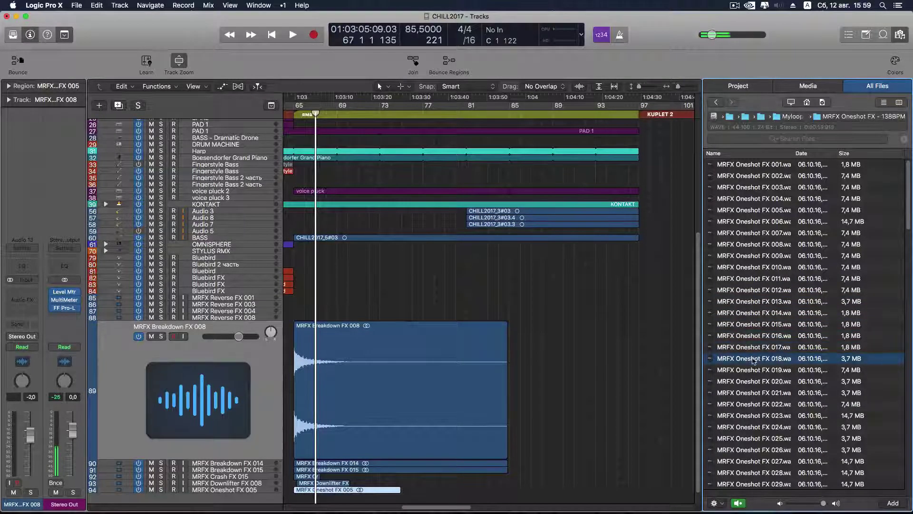
pyautogui.click(754, 371)
pyautogui.click(754, 381)
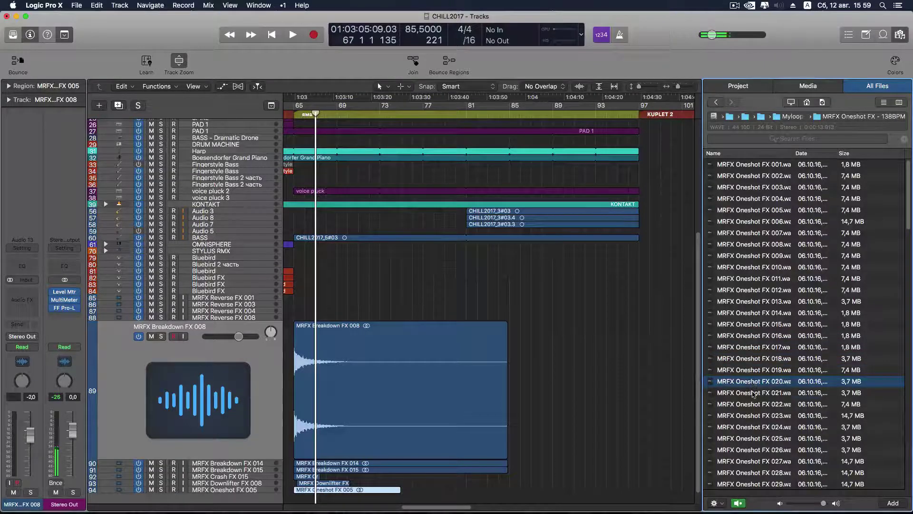
pyautogui.click(754, 394)
pyautogui.click(755, 405)
pyautogui.scroll(-3, 756, 404)
pyautogui.scroll(-2, 755, 405)
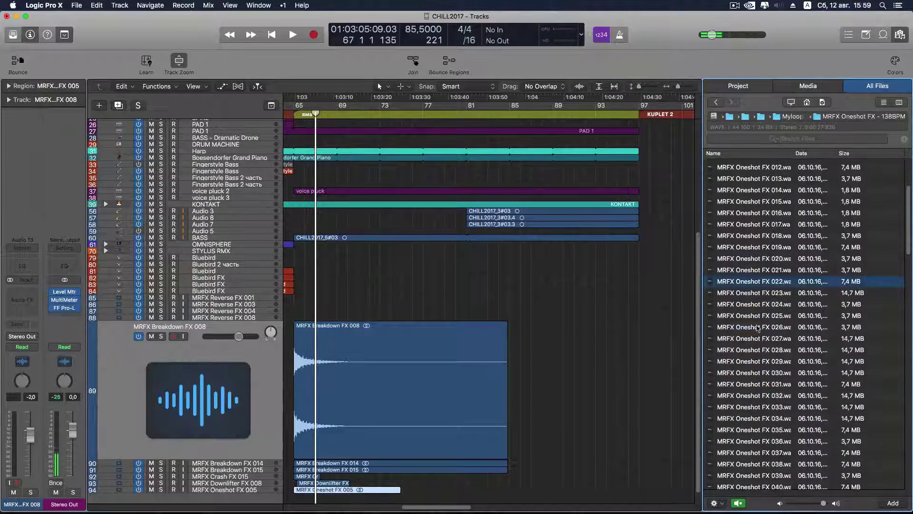
pyautogui.click(755, 293)
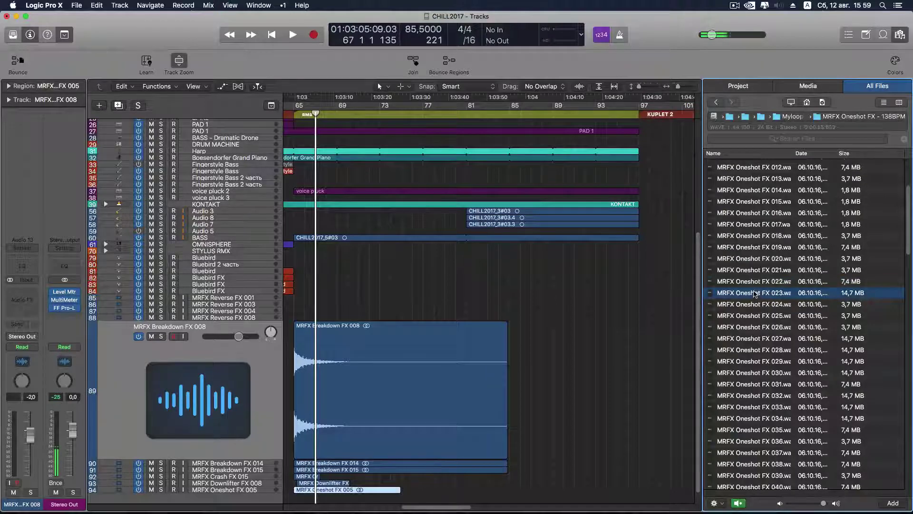
# - Audition MRFX Oneshot FX 024 through 027, placing 024 and 027 on new audio tracks at about bar 65
pyautogui.click(755, 305)
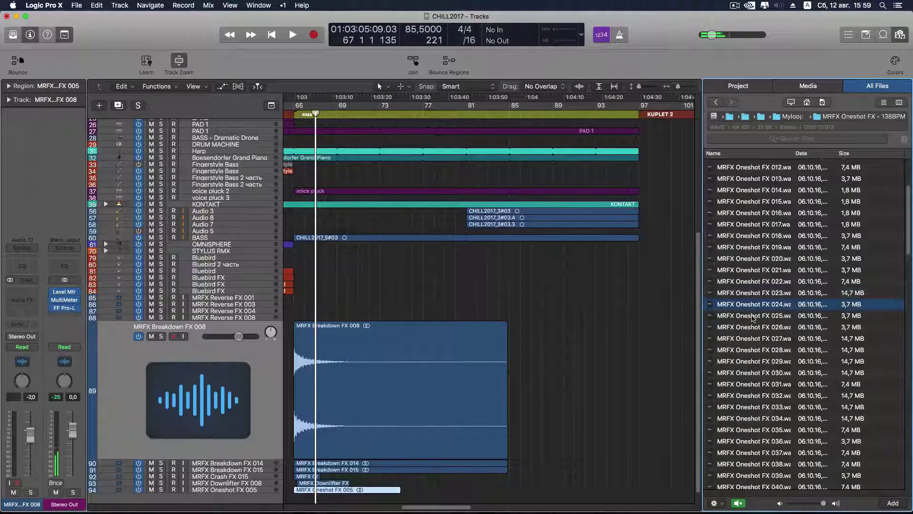
pyautogui.moveTo(753, 305); pyautogui.dragTo(309, 490)
pyautogui.click(747, 318)
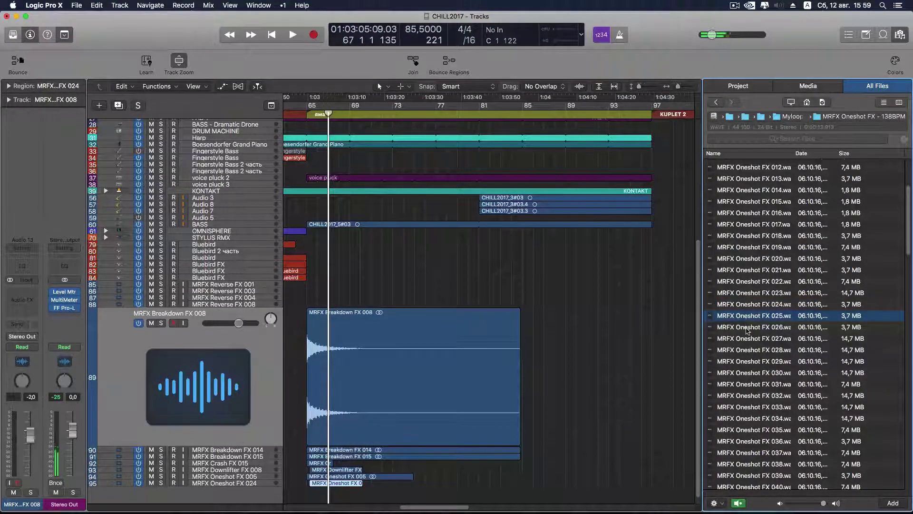
pyautogui.click(746, 328)
pyautogui.click(749, 338)
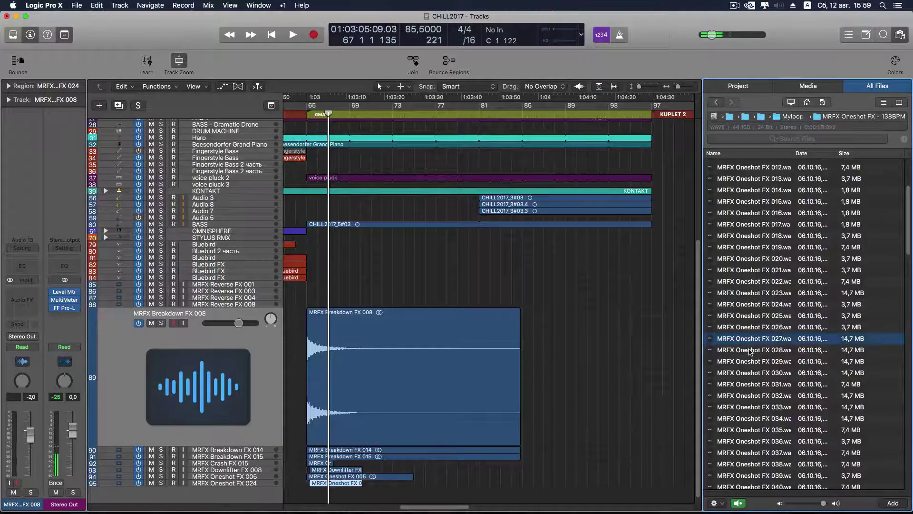
pyautogui.moveTo(751, 340); pyautogui.dragTo(321, 495)
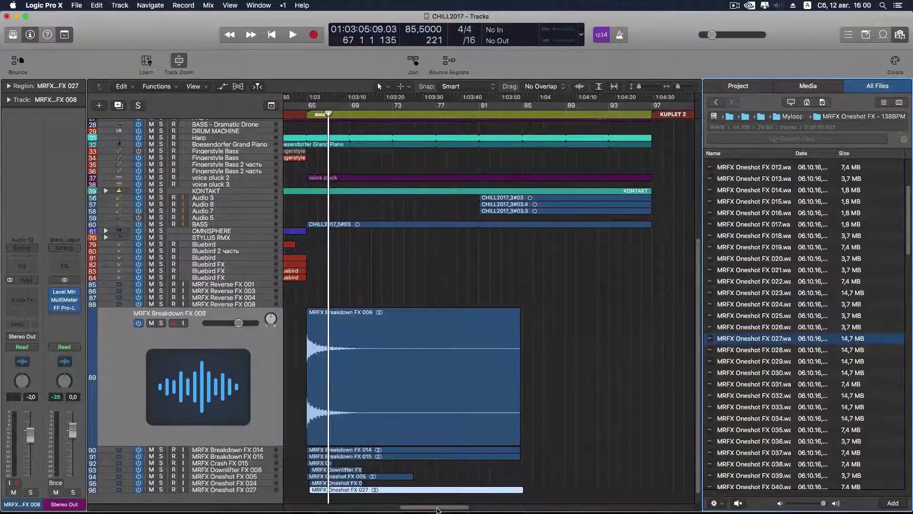
# - Return to the sample pack folder and review the second KUPLET section with the playhead at bars 33 and 49, ending at bar 33
pyautogui.moveTo(438, 510); pyautogui.dragTo(403, 509)
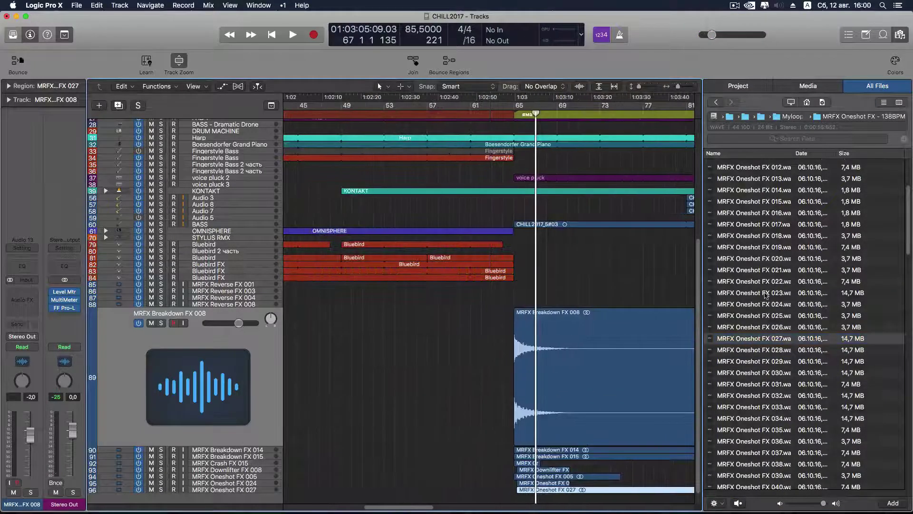
pyautogui.click(727, 119)
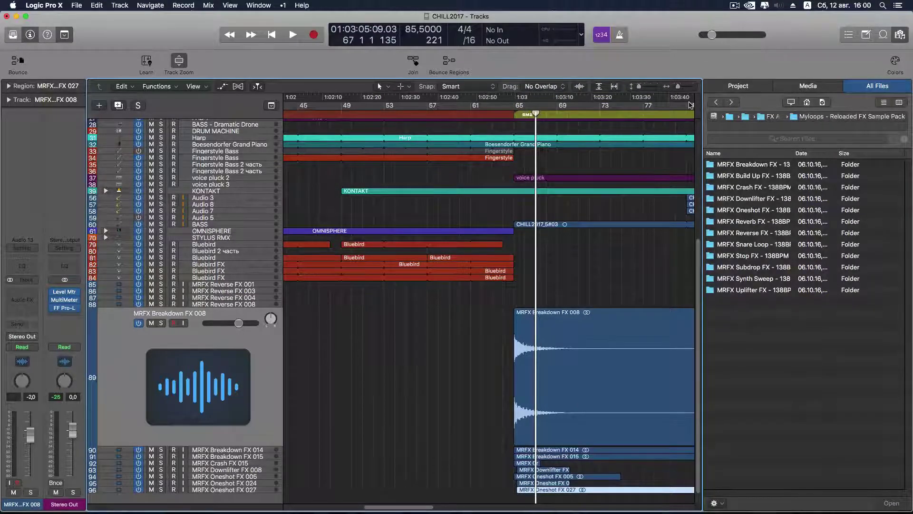
pyautogui.press('super+Left')
pyautogui.press('super+Left')
pyautogui.press('super+Left')
pyautogui.press('super+Left')
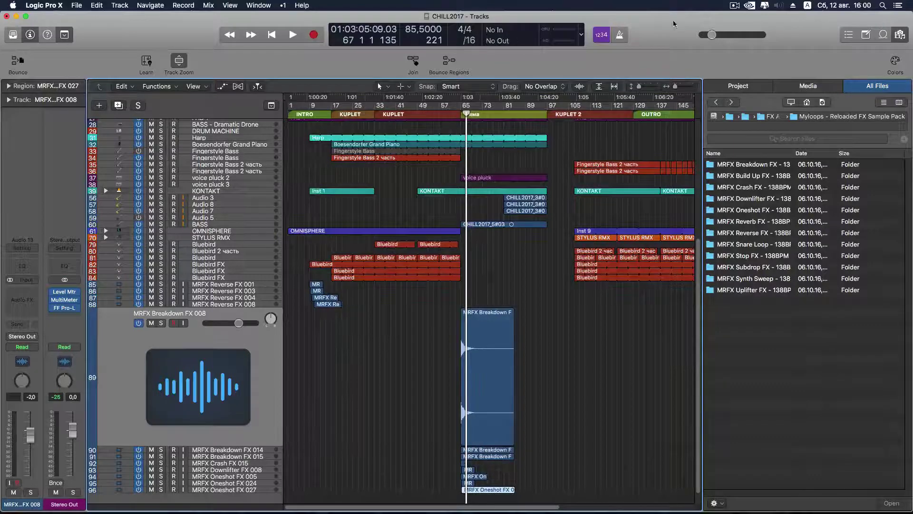
pyautogui.moveTo(463, 112); pyautogui.dragTo(374, 121)
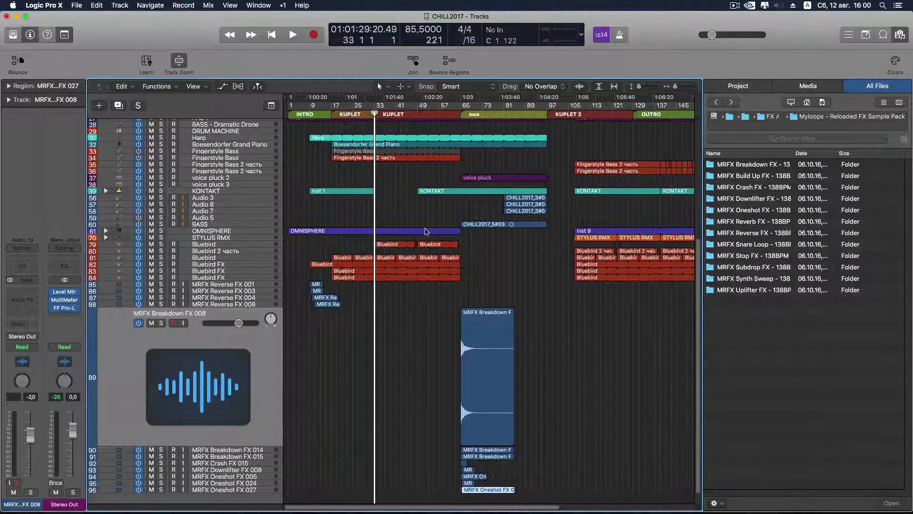
pyautogui.scroll(10, 426, 231)
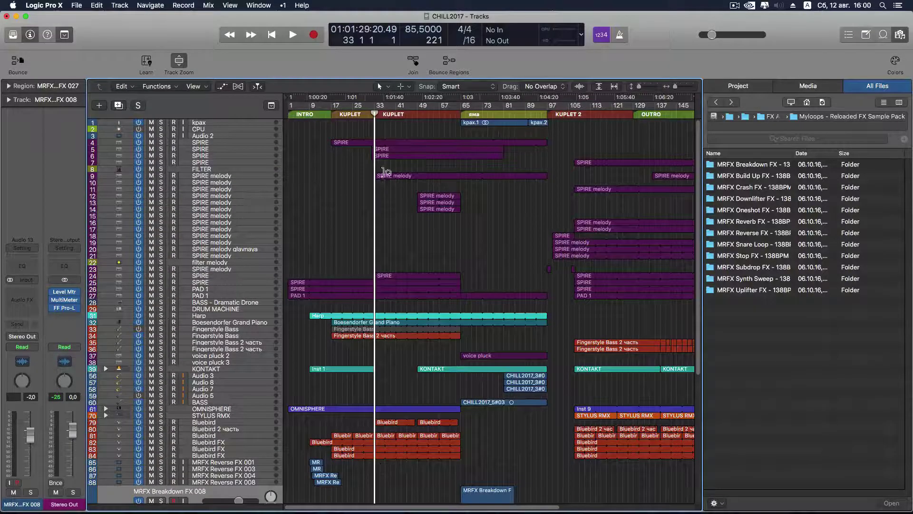
pyautogui.moveTo(374, 113); pyautogui.dragTo(416, 112)
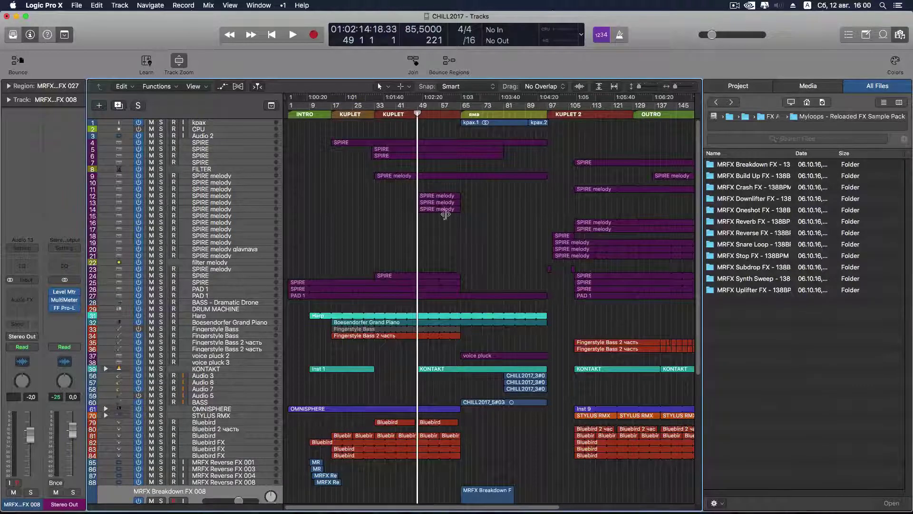
pyautogui.moveTo(418, 112); pyautogui.dragTo(375, 113)
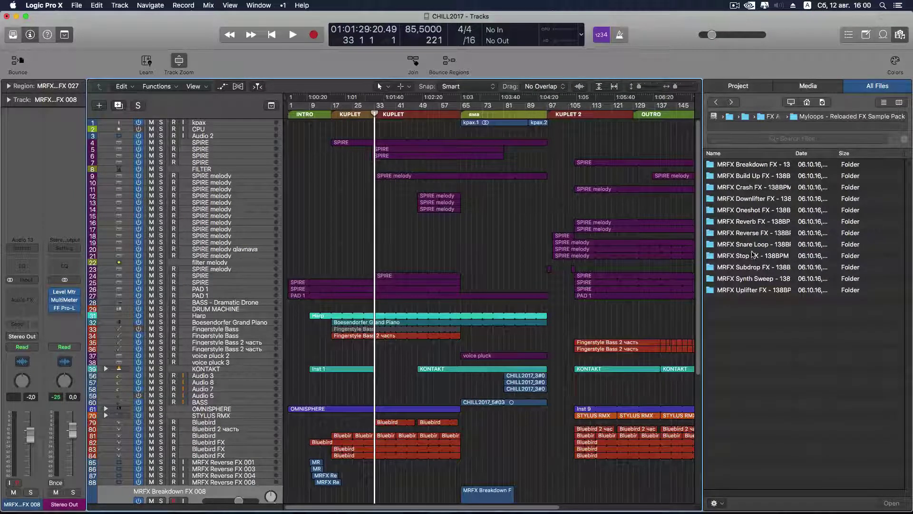
# - Open the first subfolder of MRFX Subdrop FX, audition its first sample, and return to the sample pack folder
pyautogui.doubleClick(752, 267)
pyautogui.doubleClick(749, 165)
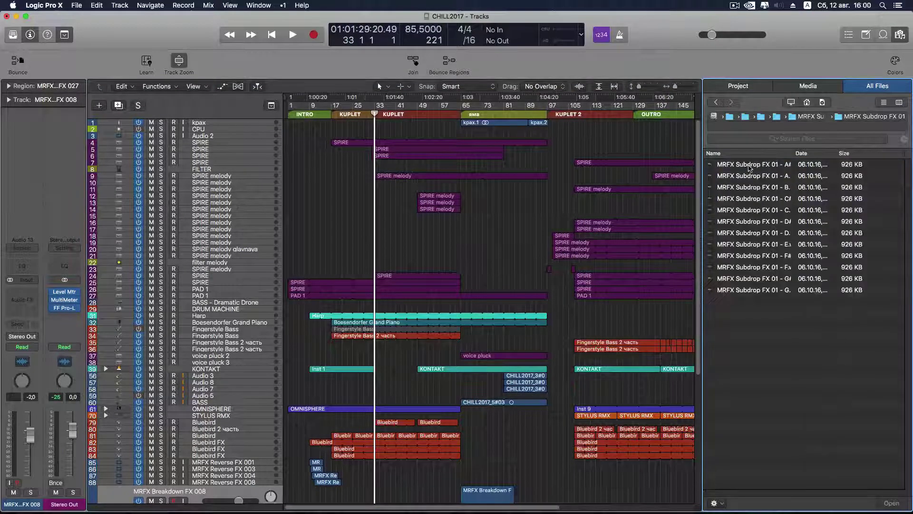
pyautogui.click(738, 503)
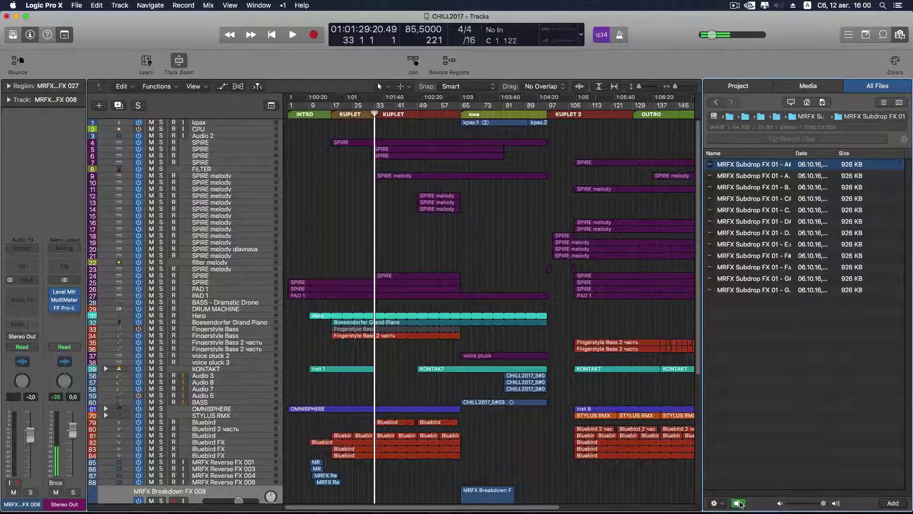
pyautogui.click(716, 102)
pyautogui.click(716, 102)
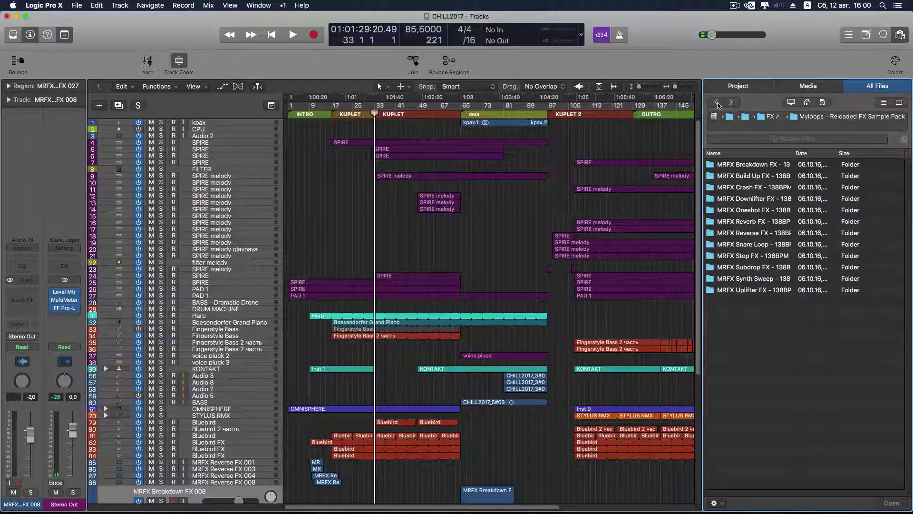
# - Open the MRFX Uplifter FX folder and audition MRFX Uplifter FX 001 through 005
pyautogui.doubleClick(756, 290)
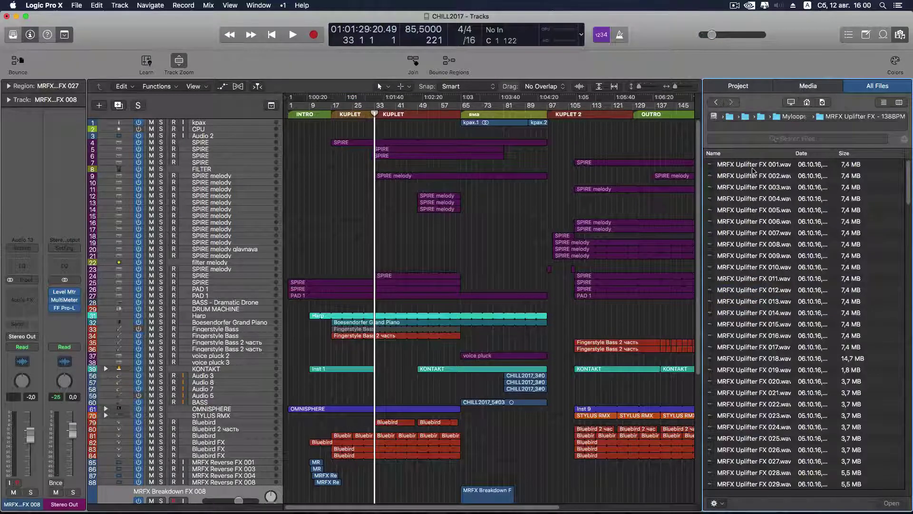
pyautogui.click(738, 503)
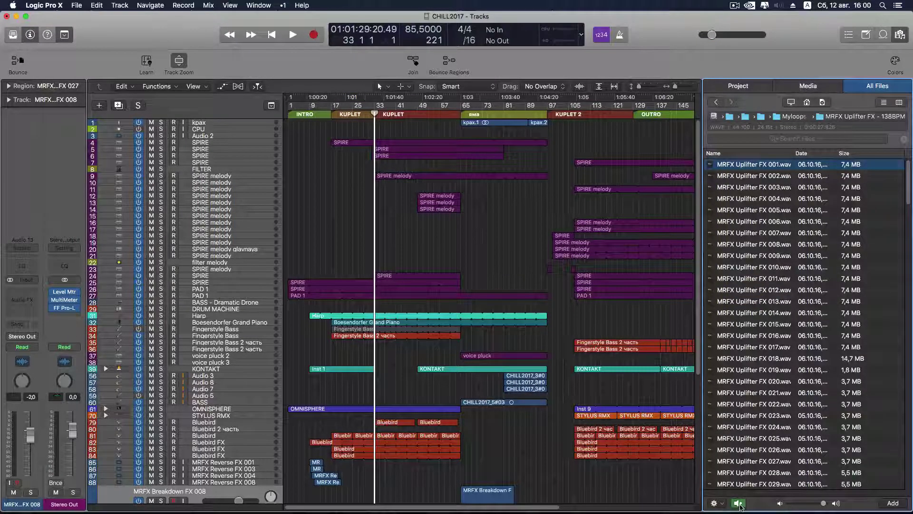
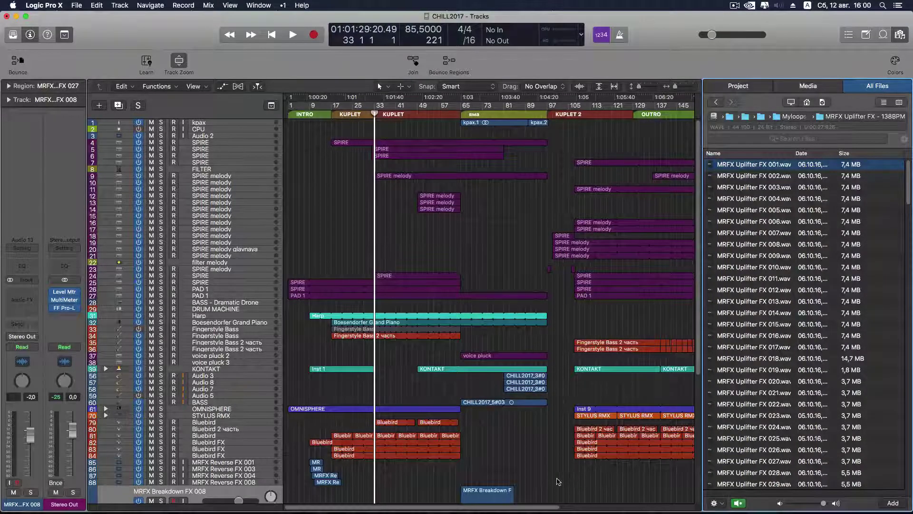
pyautogui.click(761, 176)
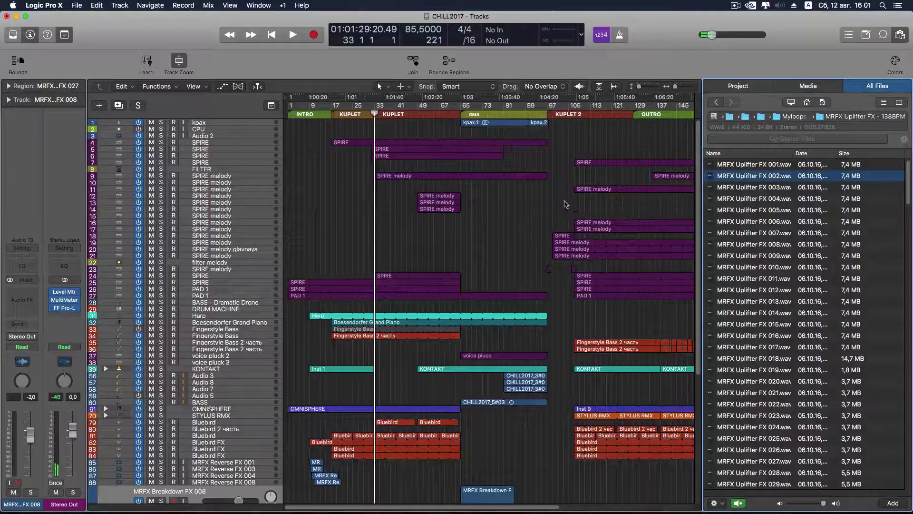
pyautogui.click(782, 187)
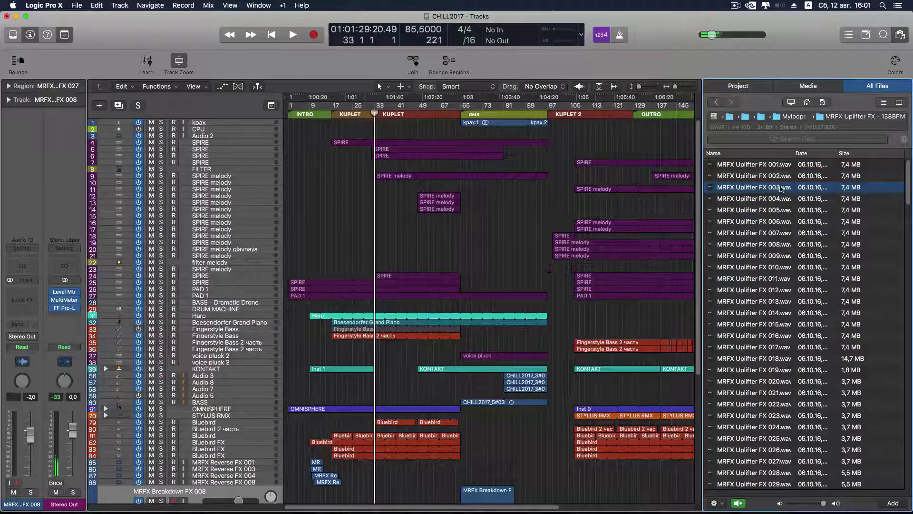
pyautogui.click(773, 200)
pyautogui.click(774, 211)
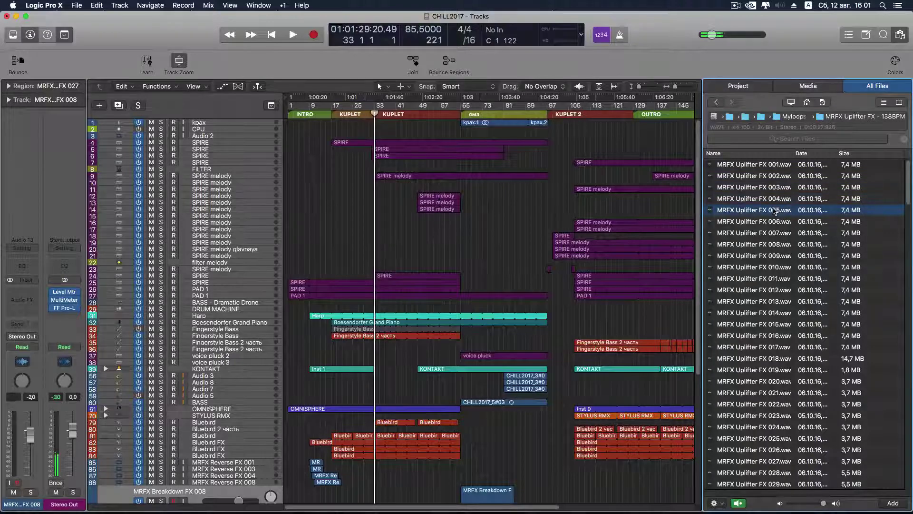
# - Audition MRFX Uplifter FX 010 through 015
pyautogui.click(778, 268)
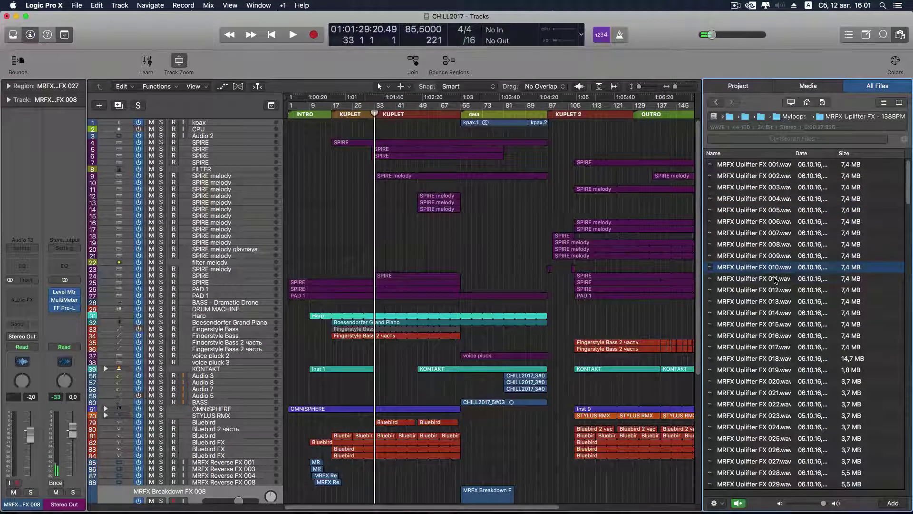
pyautogui.click(775, 279)
pyautogui.click(775, 291)
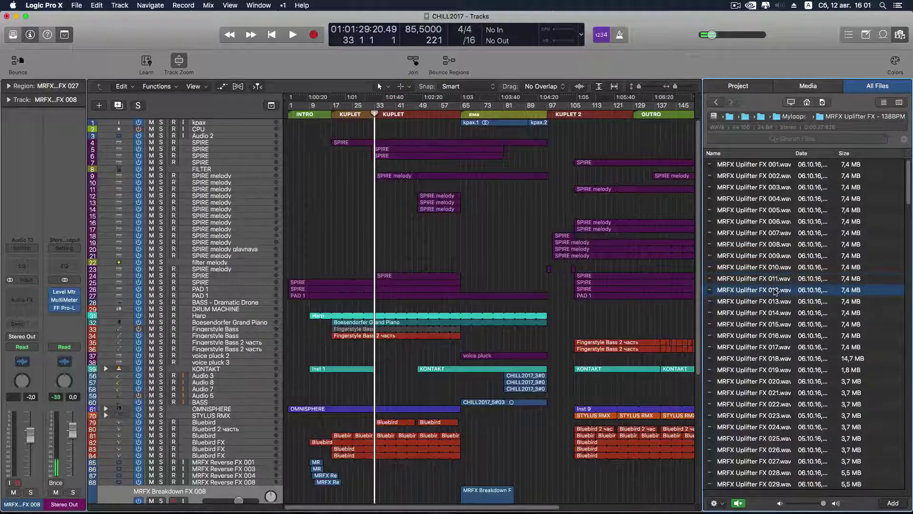
pyautogui.click(776, 302)
pyautogui.click(776, 314)
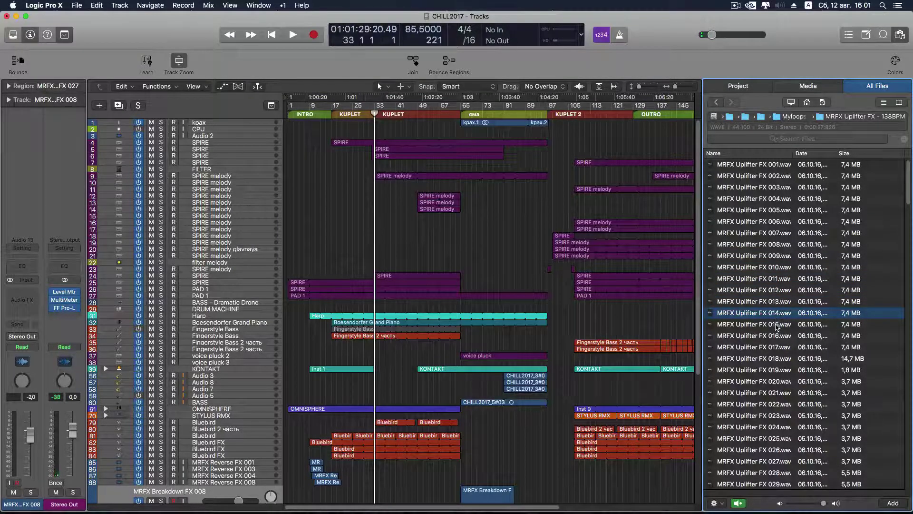
pyautogui.click(776, 325)
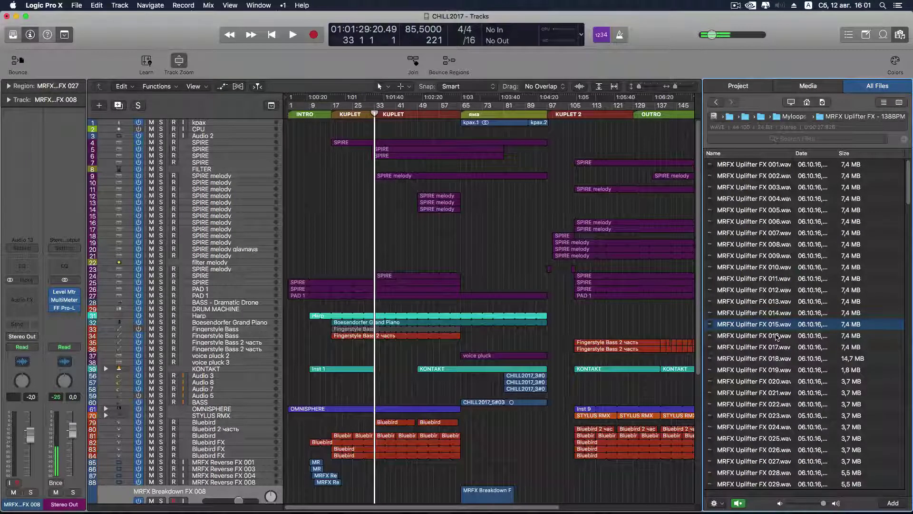
# - Compare MRFX Uplifter FX 207 and 208, and place 207 at bar 97 on the MRFX Oneshot FX 005 track
pyautogui.scroll(-20, 776, 337)
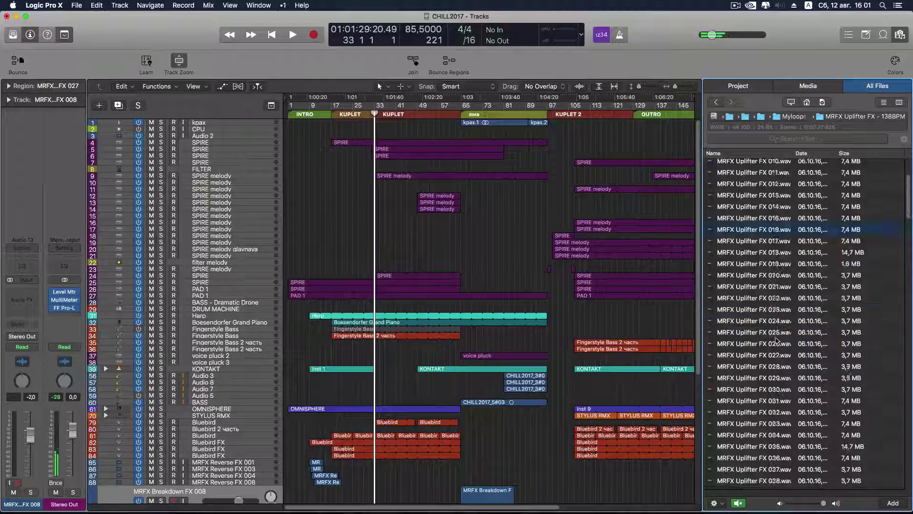
pyautogui.scroll(-11, 776, 340)
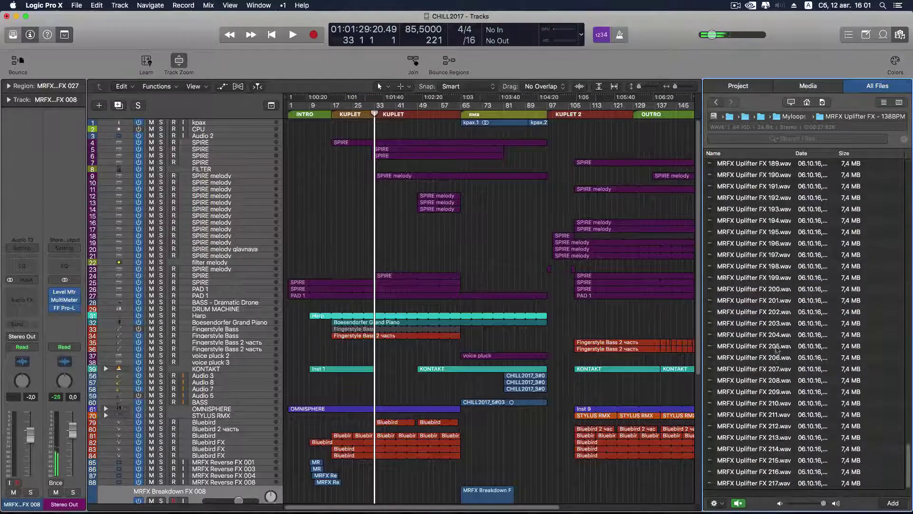
pyautogui.click(777, 373)
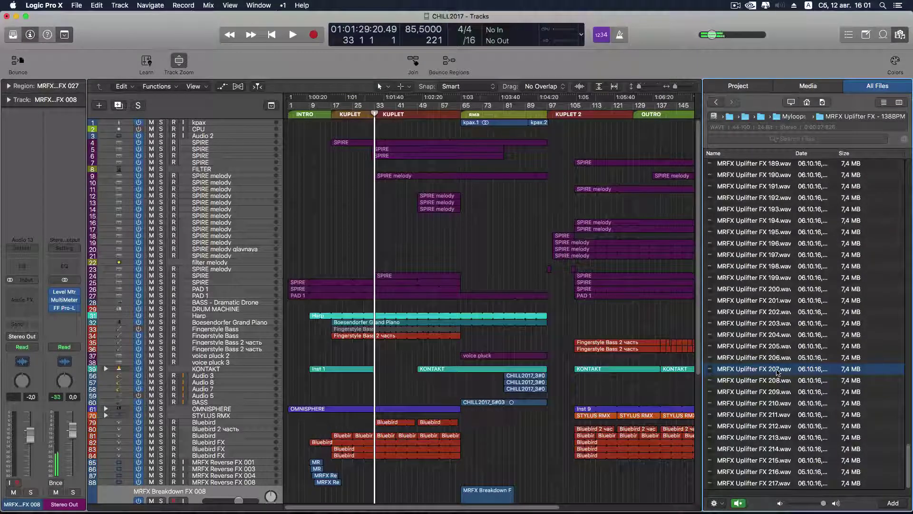
pyautogui.click(776, 381)
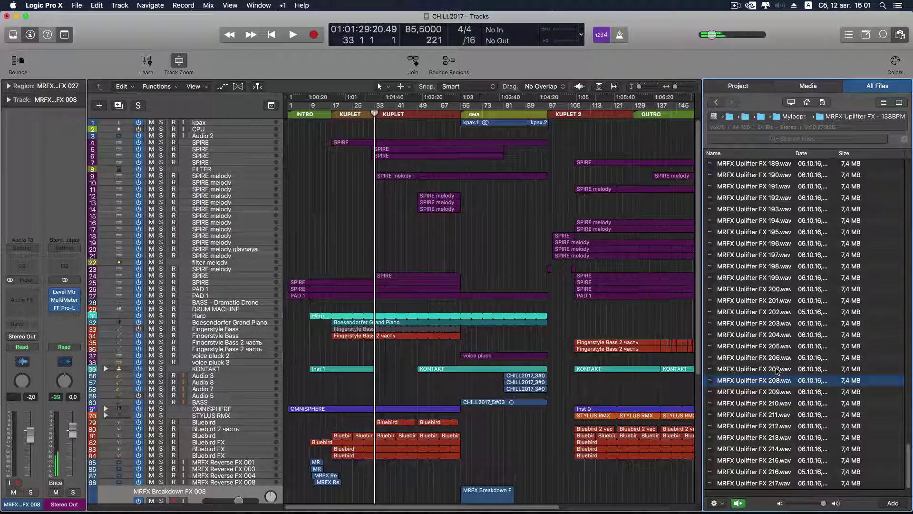
pyautogui.moveTo(777, 371); pyautogui.dragTo(548, 468)
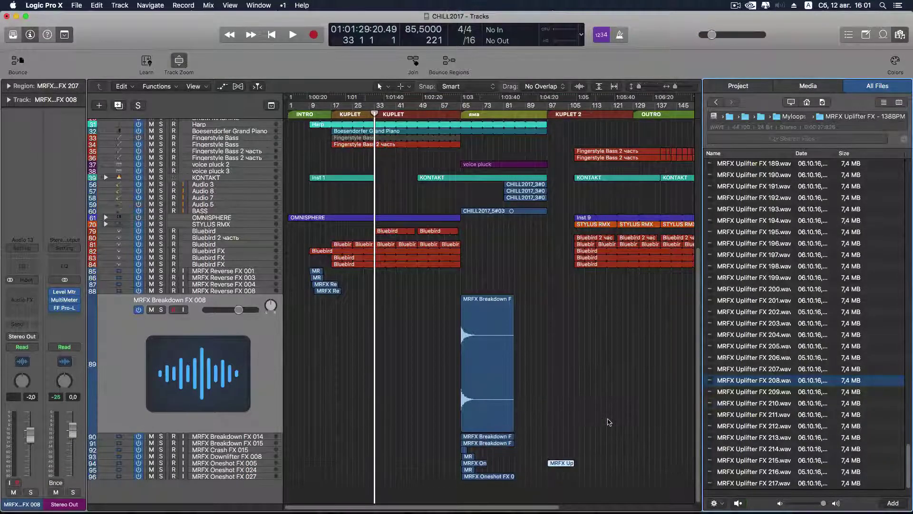
# - Play the transition from bar 96 with the MRFX Oneshot FX 005 track selected, and move the Uplifter FX 207 region to about bar 104
pyautogui.scroll(5, 608, 421)
pyautogui.click(545, 115)
pyautogui.press('space')
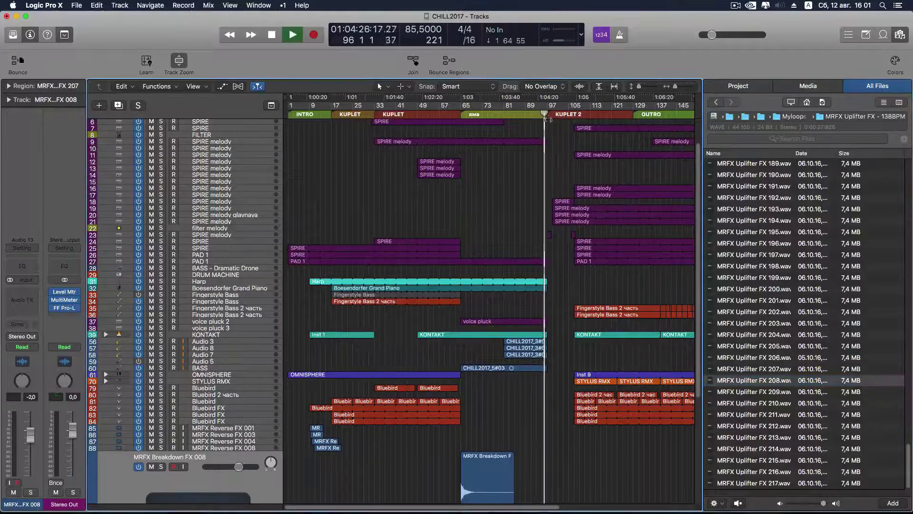
pyautogui.scroll(-5, 626, 381)
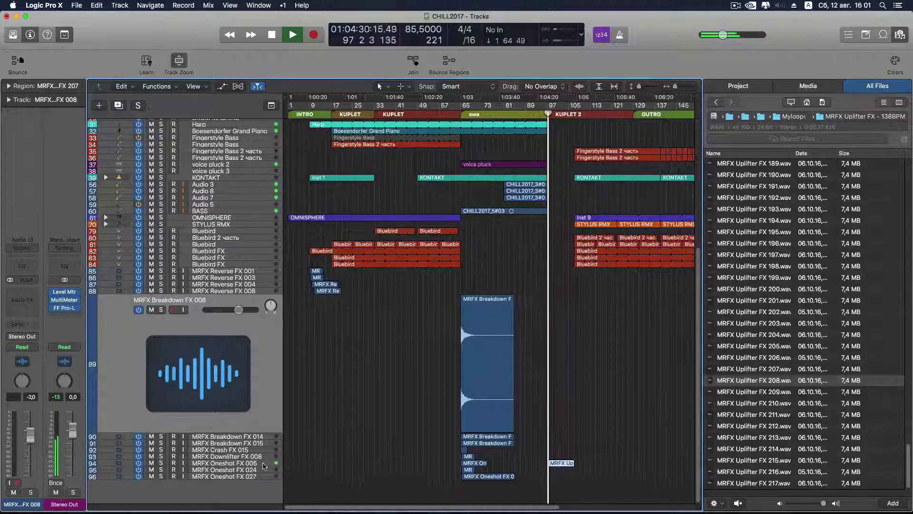
pyautogui.click(265, 462)
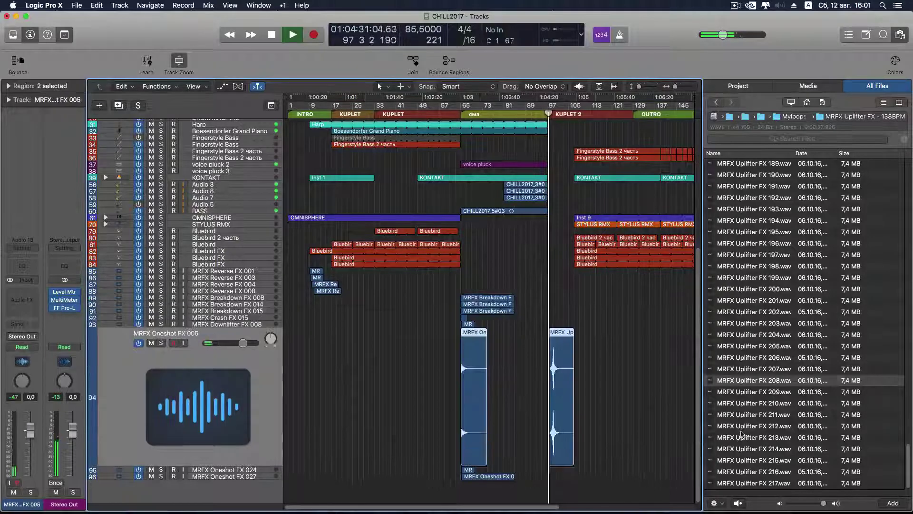
pyautogui.click(606, 379)
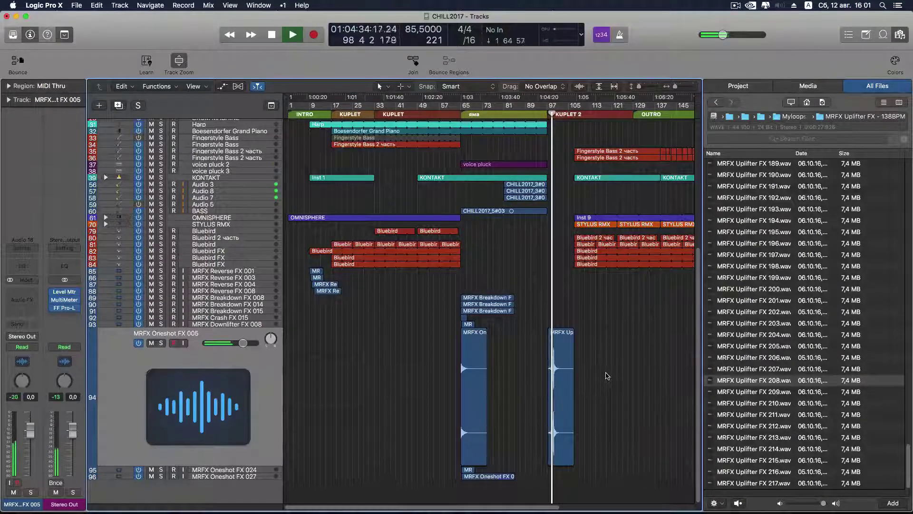
pyautogui.press('space')
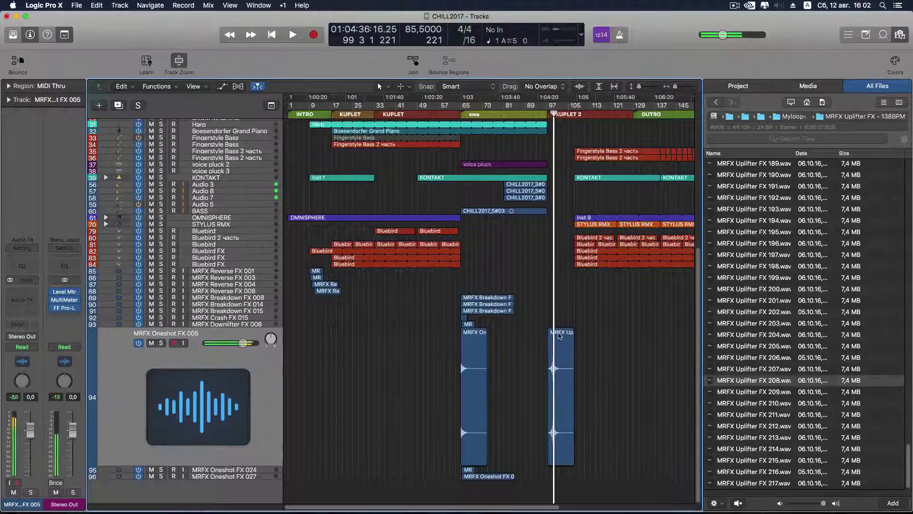
pyautogui.moveTo(557, 334); pyautogui.dragTo(576, 335)
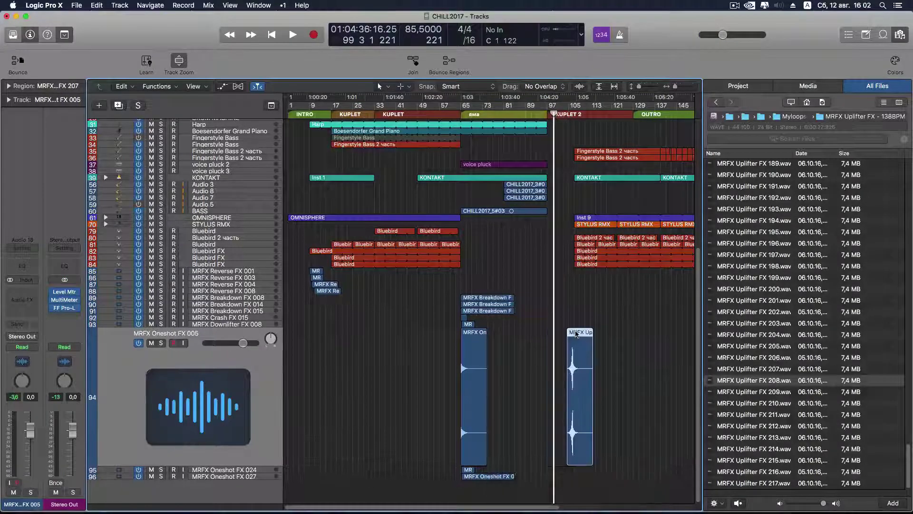
# - Play the transition into the KUPLET 2 material from bar 102, checking the MRFX Oneshot FX 027 and 005 tracks
pyautogui.moveTo(554, 115)
pyautogui.mouseDown()
pyautogui.moveTo(576, 114)
pyautogui.moveTo(562, 113)
pyautogui.mouseUp()
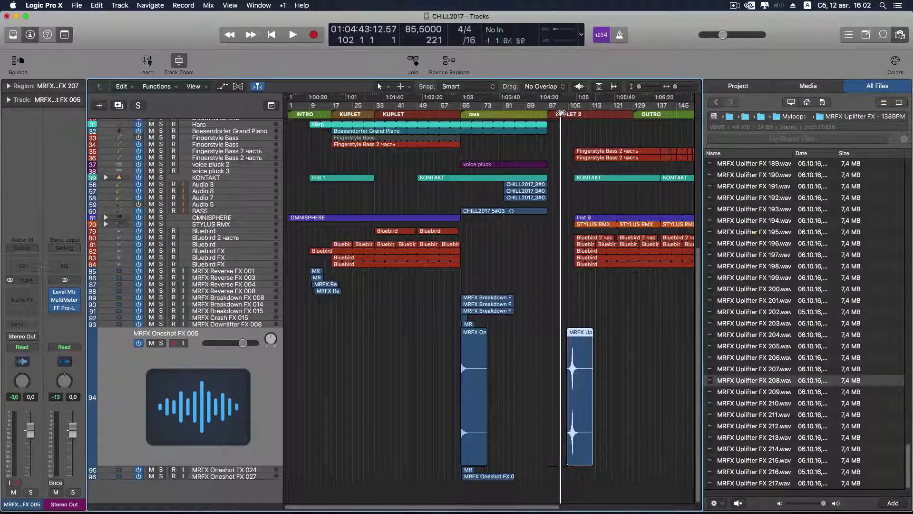
pyautogui.press('space')
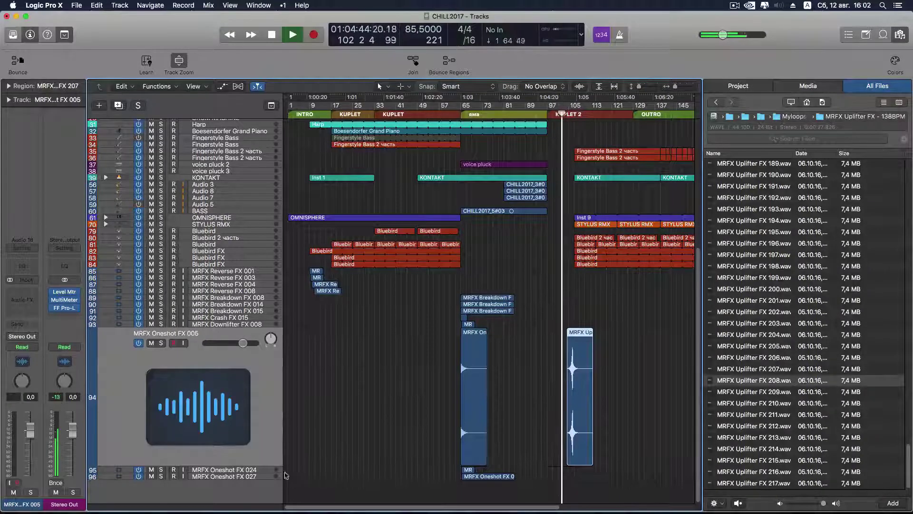
pyautogui.click(264, 477)
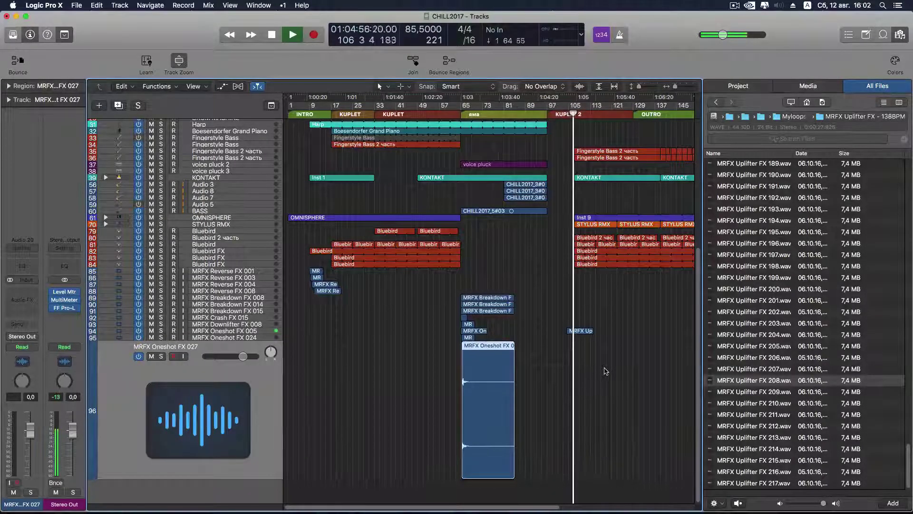
pyautogui.press('space')
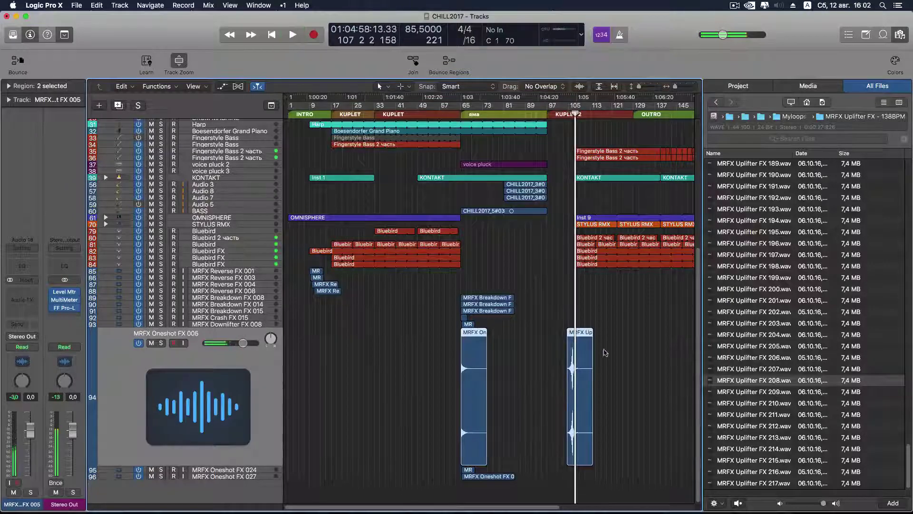
# - Hide the file browser, then move the Uplifter FX 207 region onto a new audio track added below MRFX Oneshot FX 027
pyautogui.click(689, 87)
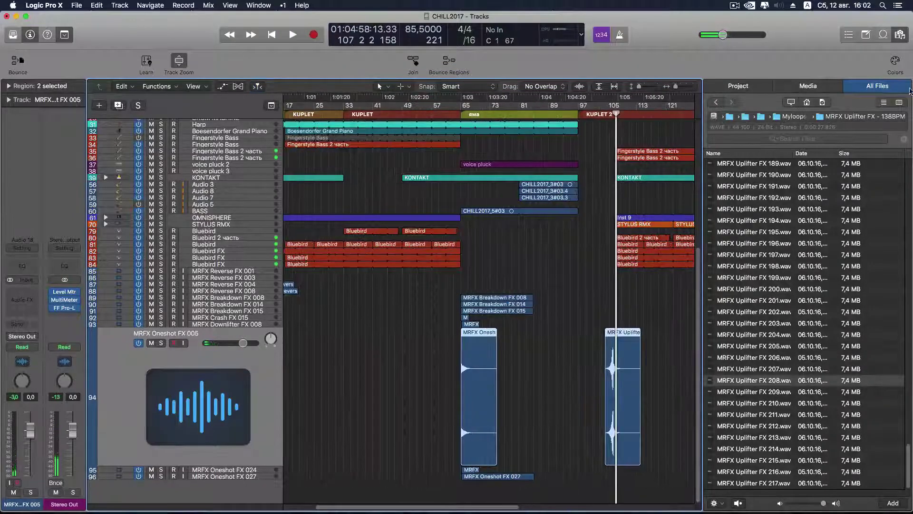
pyautogui.click(892, 86)
pyautogui.click(900, 34)
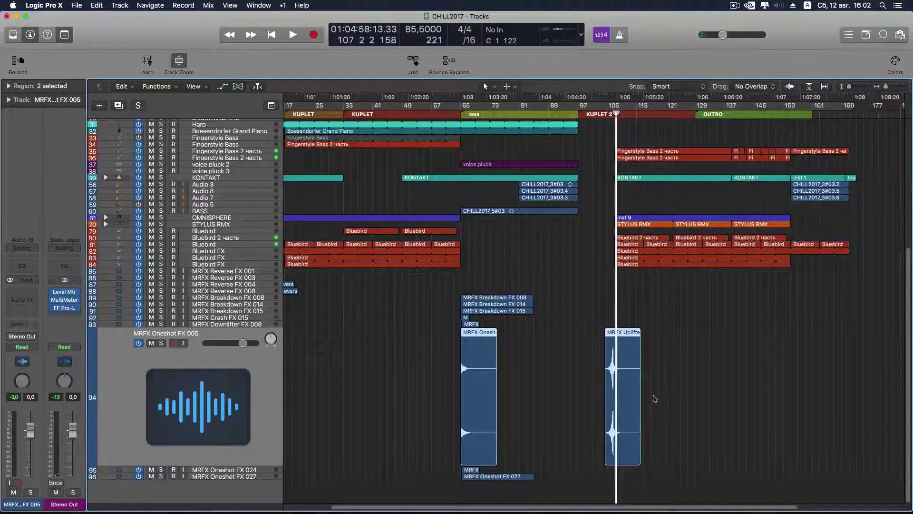
pyautogui.click(261, 477)
pyautogui.click(123, 106)
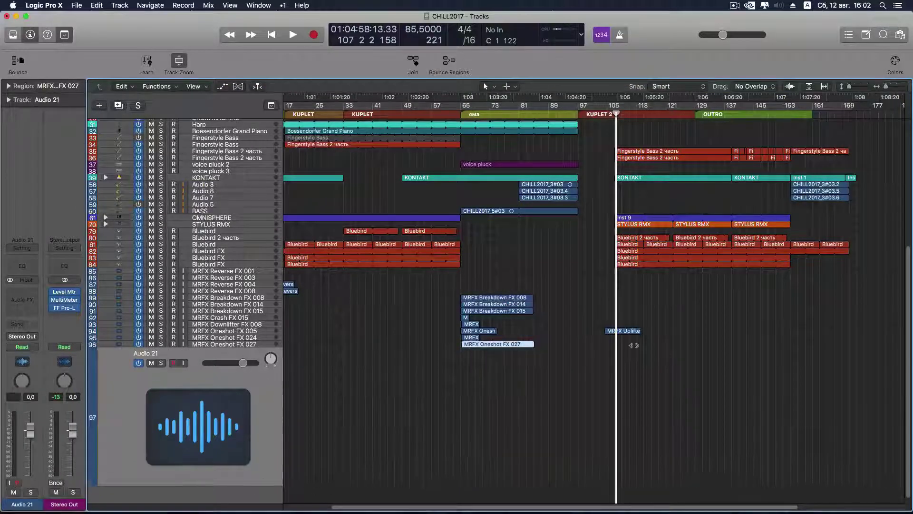
pyautogui.moveTo(622, 333); pyautogui.dragTo(616, 352)
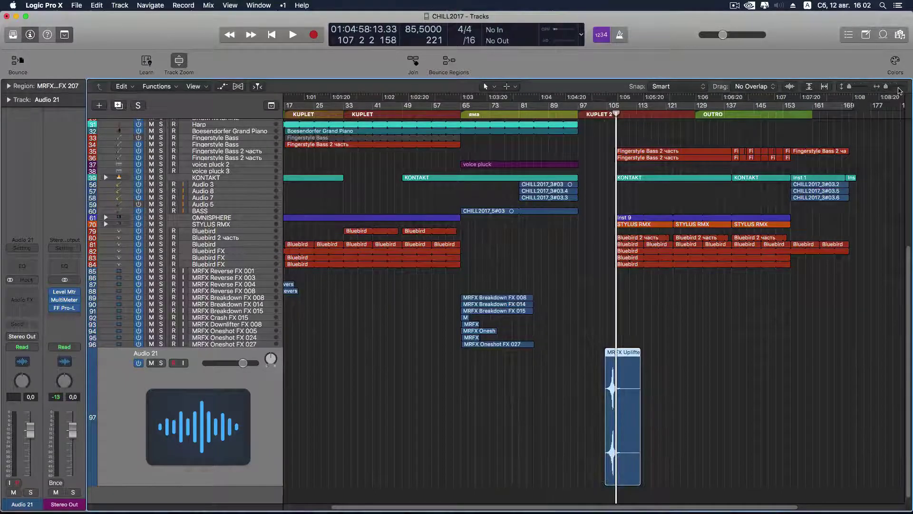
# - Shift the Uplifter FX 207 region slightly later to bar 104 beat 3 and play the lead-in to bar 107
pyautogui.press('super+Right')
pyautogui.press('super+Right')
pyautogui.press('super+Right')
pyautogui.press('super+Right')
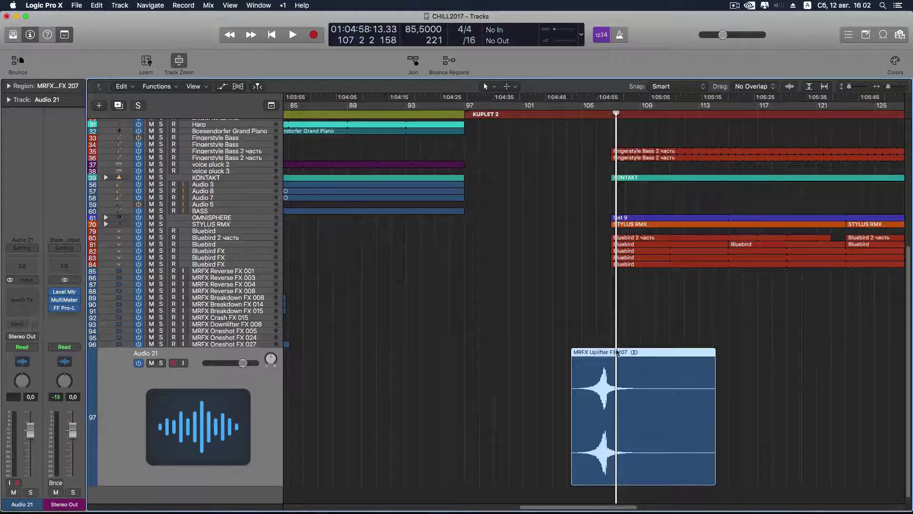
pyautogui.moveTo(617, 352); pyautogui.dragTo(623, 354)
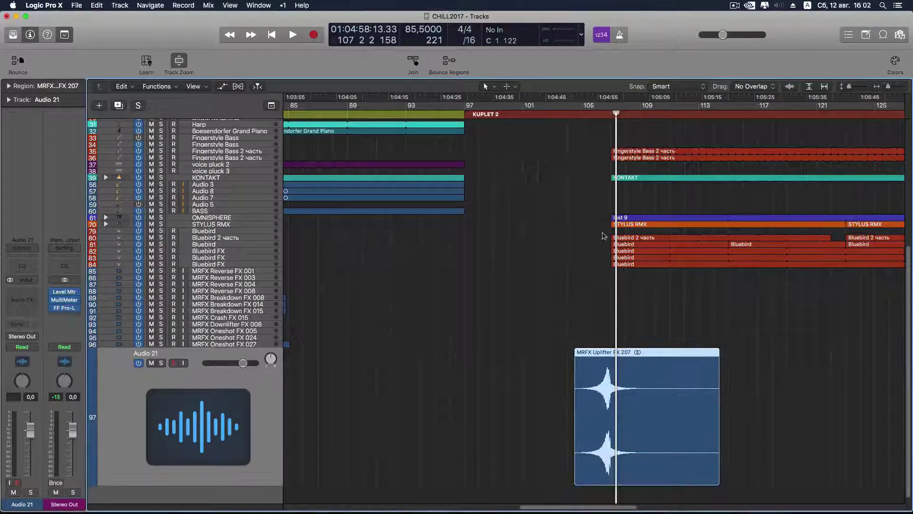
pyautogui.hotkey('shift', 'space')
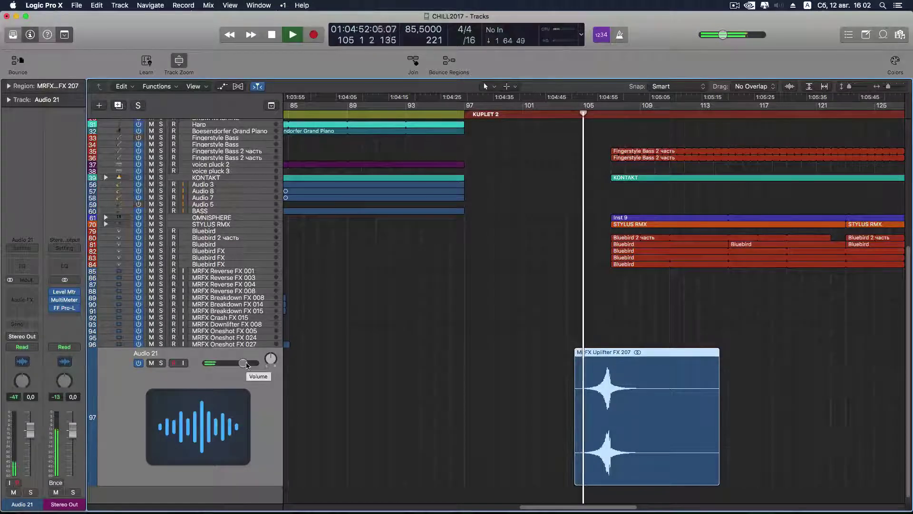
pyautogui.press('space')
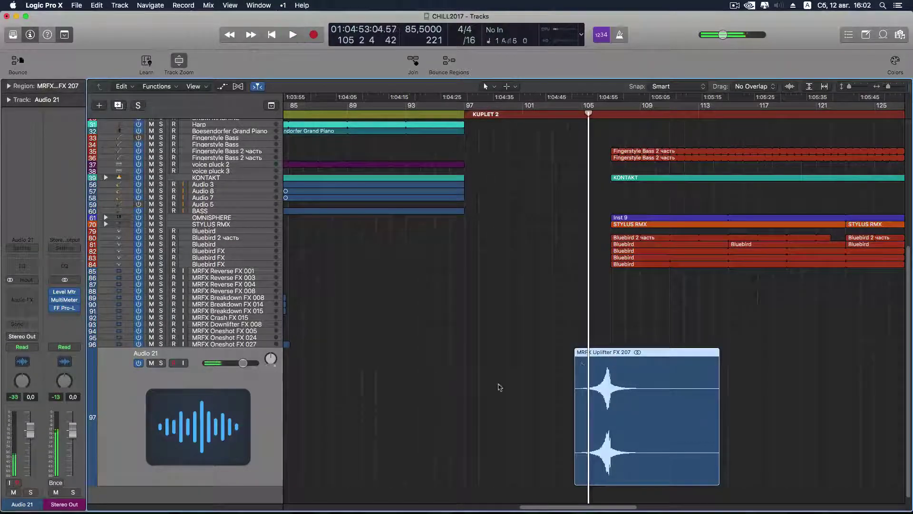
# - Nudge the Uplifter FX 207 region a little later, to about bar 104.75, and play the transition through bar 108
pyautogui.click(630, 355)
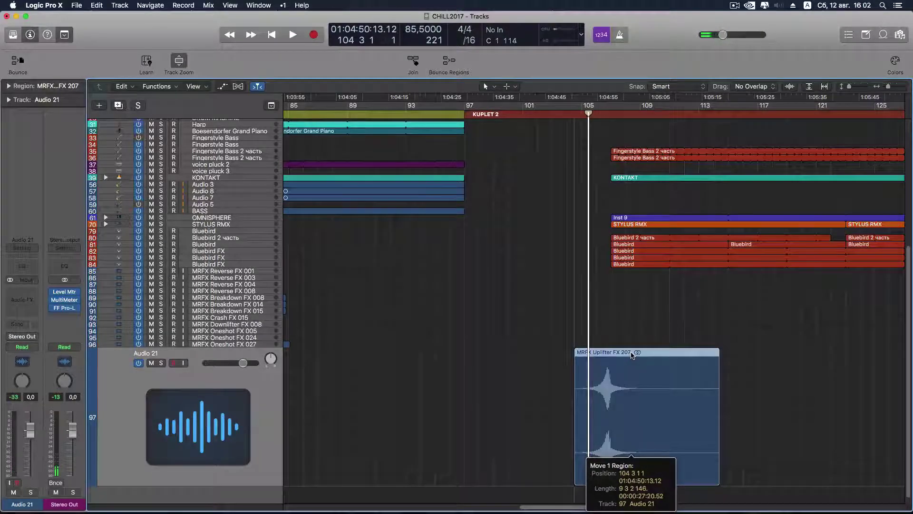
pyautogui.moveTo(633, 355); pyautogui.dragTo(636, 355)
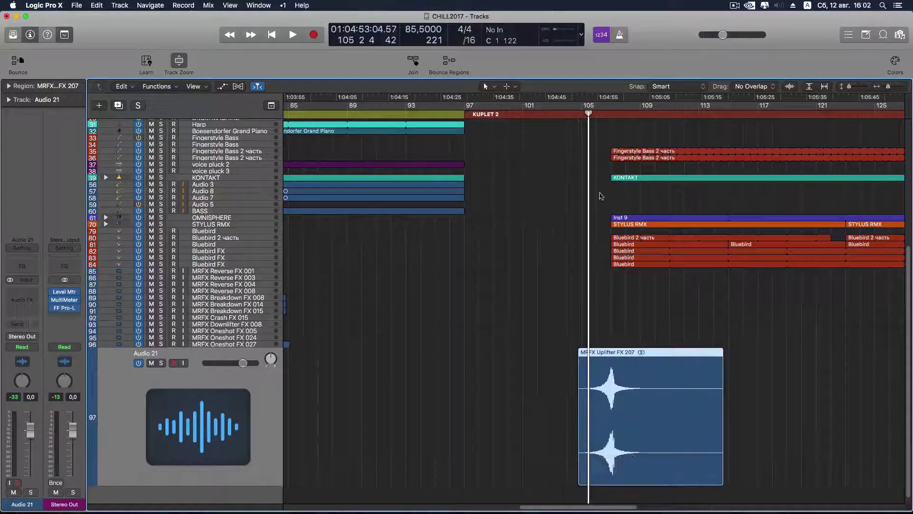
pyautogui.press('space')
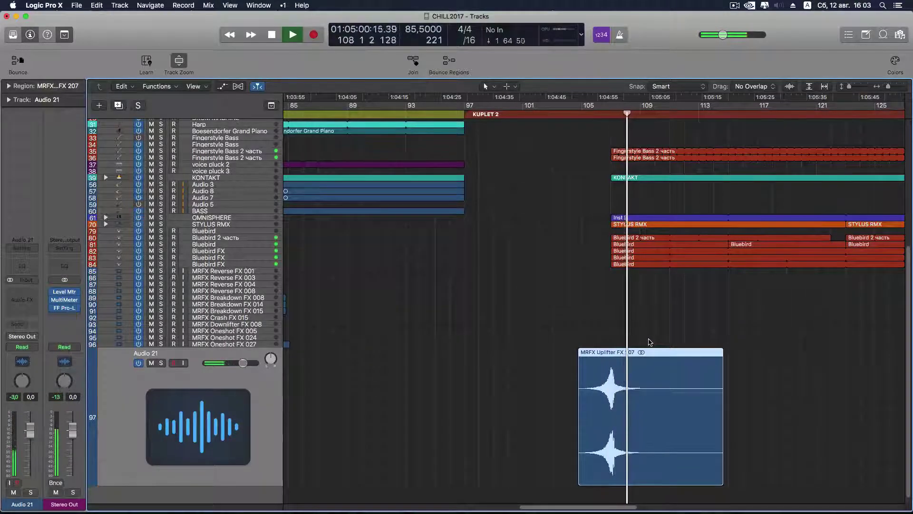
pyautogui.press('space')
# - Fine-tune the Uplifter FX 207 region slightly earlier so its waveform peak lines up with the start of bar 107
pyautogui.moveTo(888, 86); pyautogui.dragTo(891, 86)
pyautogui.moveTo(586, 354); pyautogui.dragTo(581, 357)
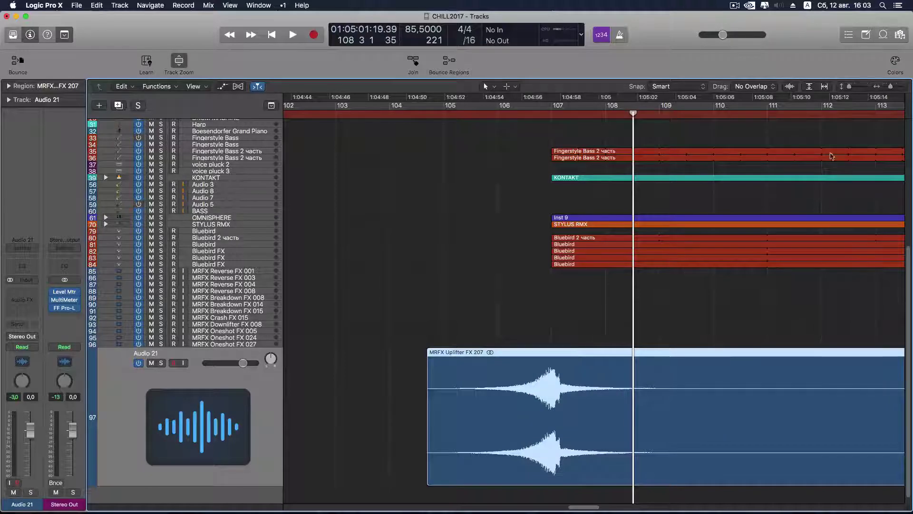
pyautogui.moveTo(892, 89); pyautogui.dragTo(885, 89)
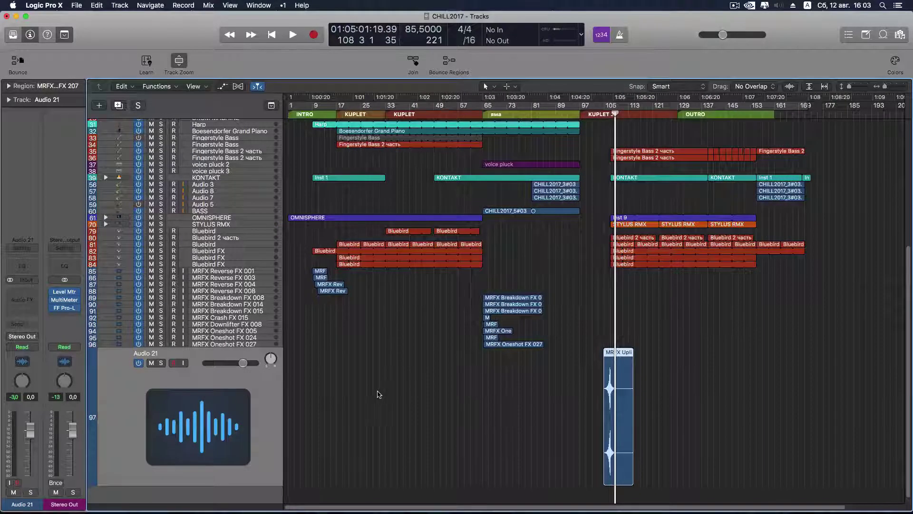
# - Play the intro from bar 9, then set the playhead to bar 17 at the start of the first KUPLET
pyautogui.scroll(10, 375, 387)
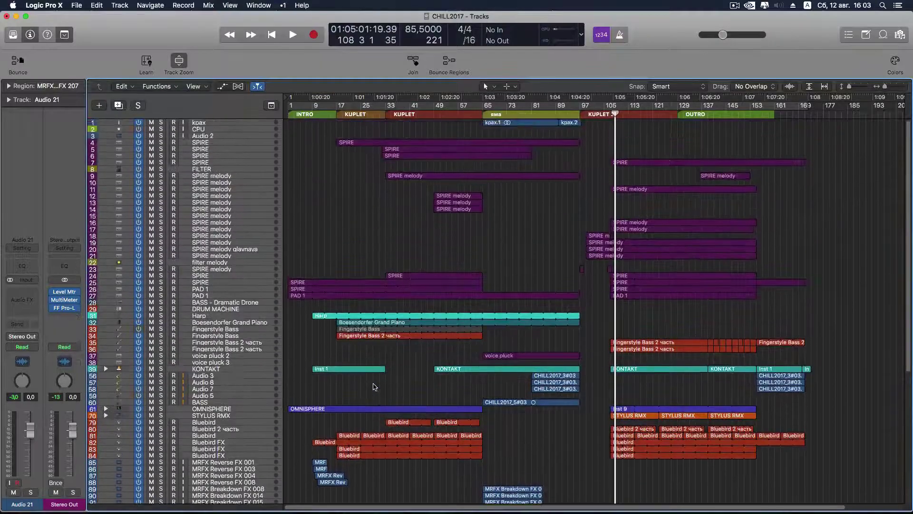
pyautogui.click(312, 114)
pyautogui.press('space')
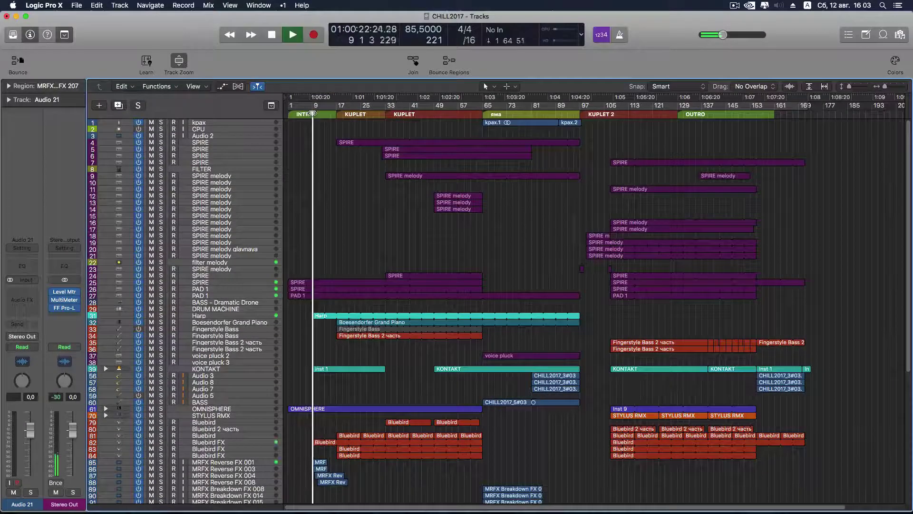
pyautogui.moveTo(312, 115); pyautogui.dragTo(335, 113)
pyautogui.scroll(-10, 347, 428)
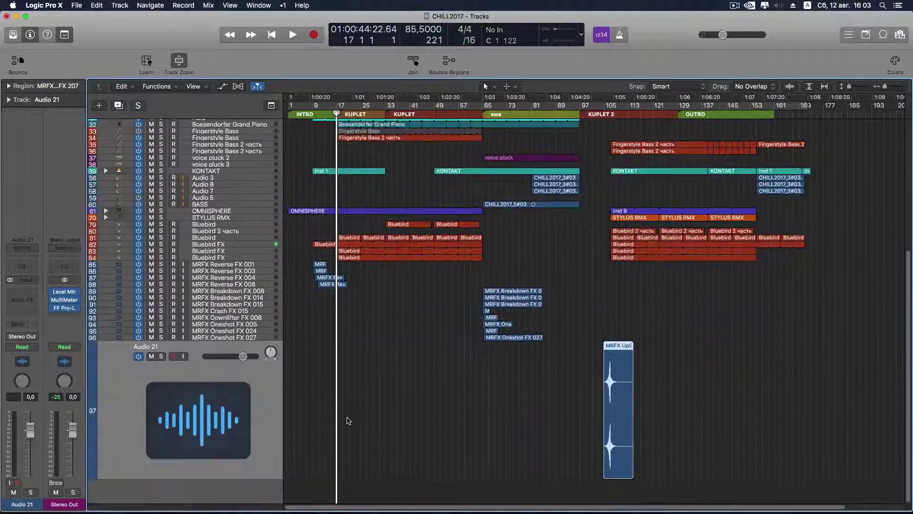
# - Move the MRFX Reverse FX 008 region to about bar 14.4 so its peak ends at the start of bar 17
pyautogui.click(254, 264)
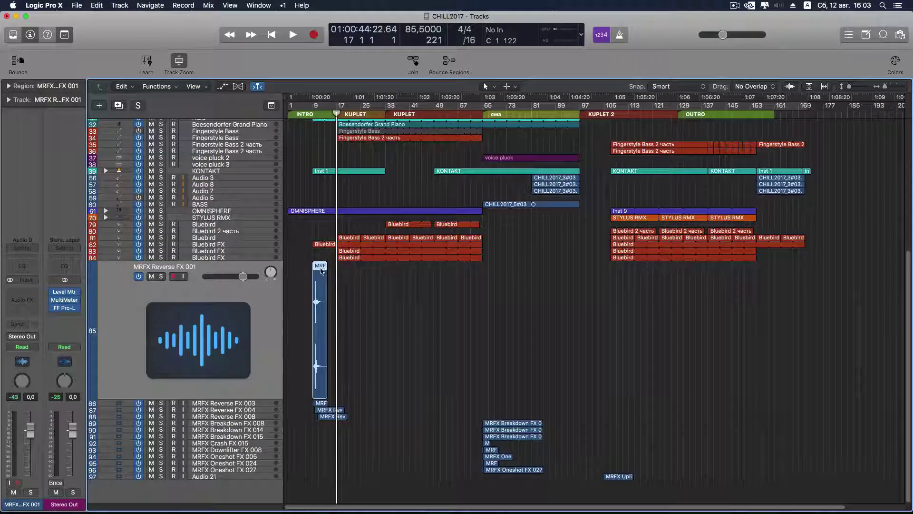
pyautogui.click(257, 417)
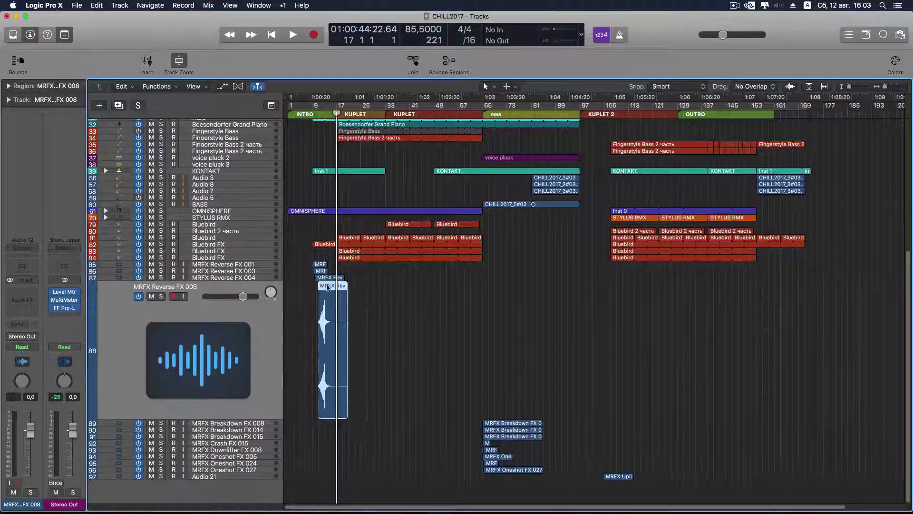
pyautogui.moveTo(330, 288); pyautogui.dragTo(340, 288)
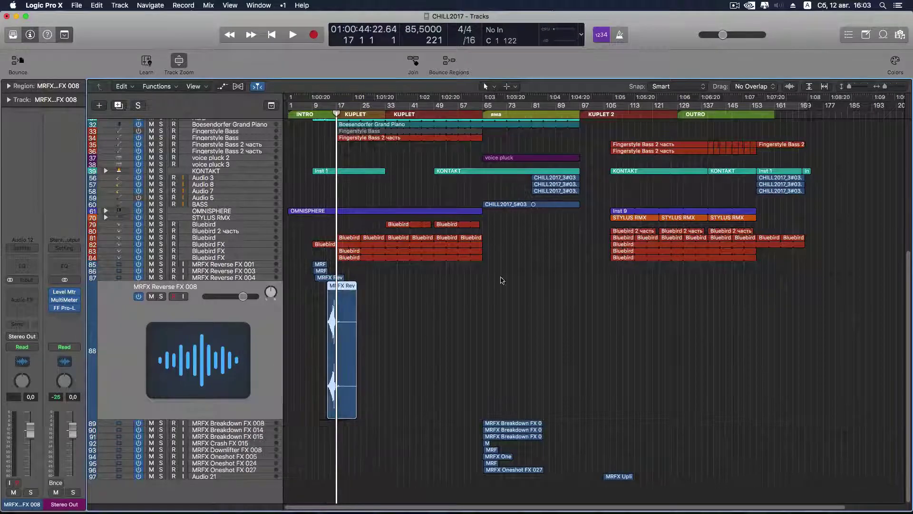
pyautogui.click(900, 89)
pyautogui.moveTo(367, 288); pyautogui.dragTo(378, 288)
# - Play the transition into bar 17 and lower the MRFX Reverse FX 008 track volume to -17.4 dB
pyautogui.press('space')
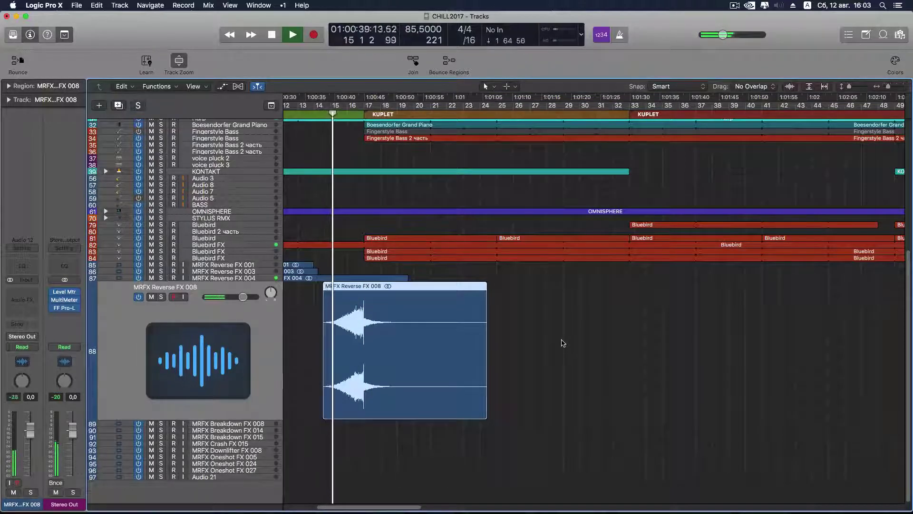
pyautogui.moveTo(243, 296); pyautogui.dragTo(218, 297)
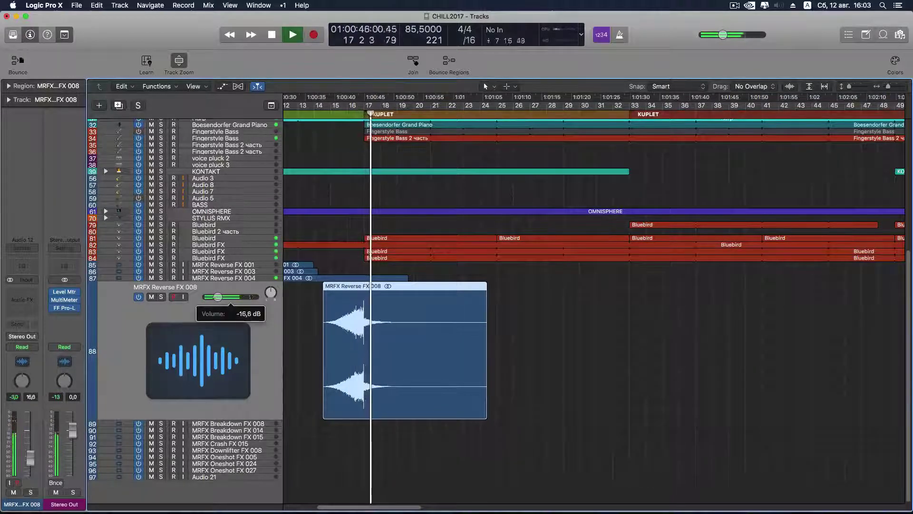
pyautogui.click(323, 106)
pyautogui.press('space')
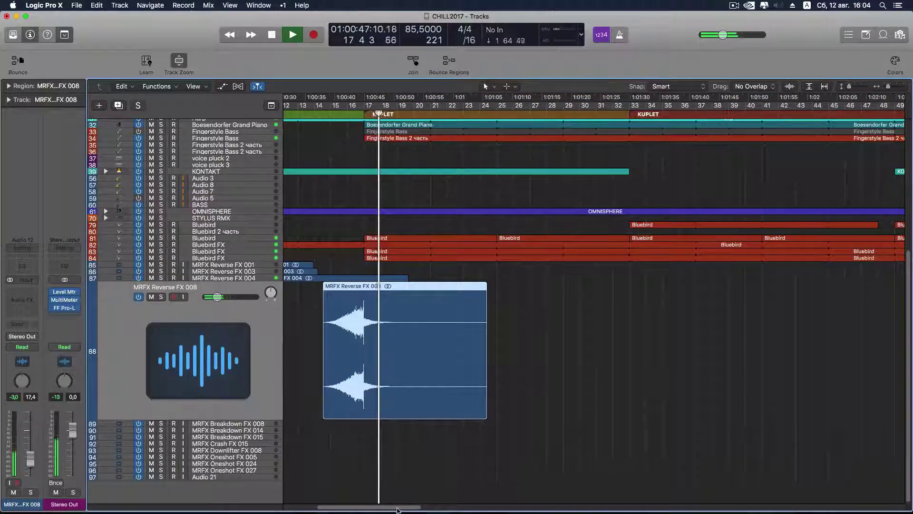
pyautogui.press('space')
pyautogui.hscroll(-5, 397, 510)
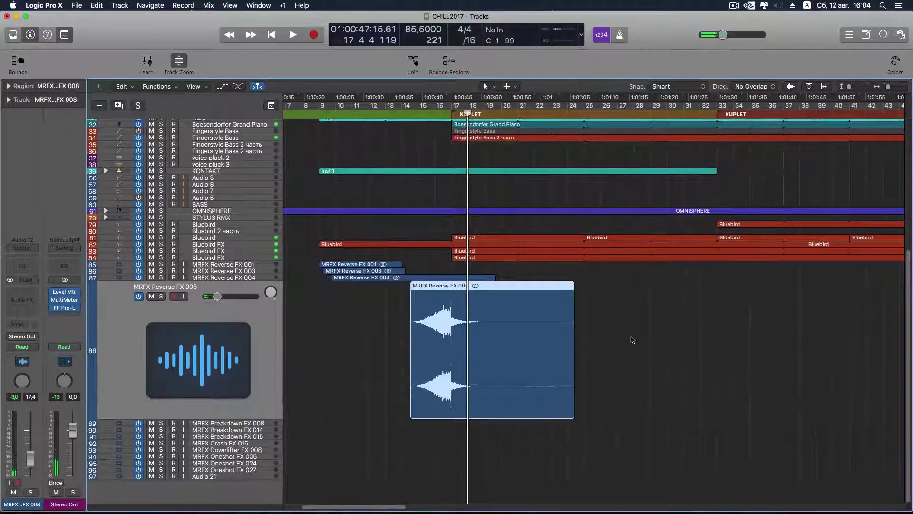
# - Move the MRFX Reverse FX 004 region to about bar 14.7 so its peak lines up with the start of bar 17
pyautogui.click(256, 271)
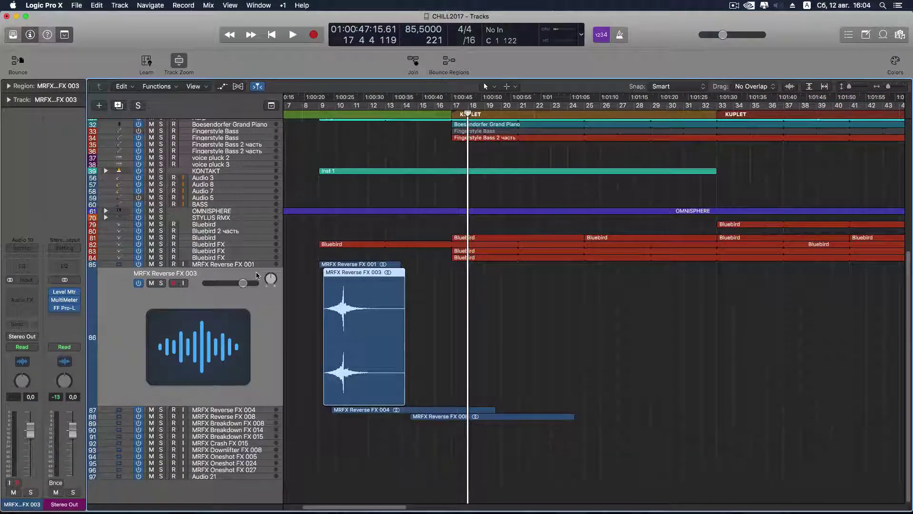
pyautogui.click(261, 413)
pyautogui.moveTo(390, 284); pyautogui.dragTo(473, 279)
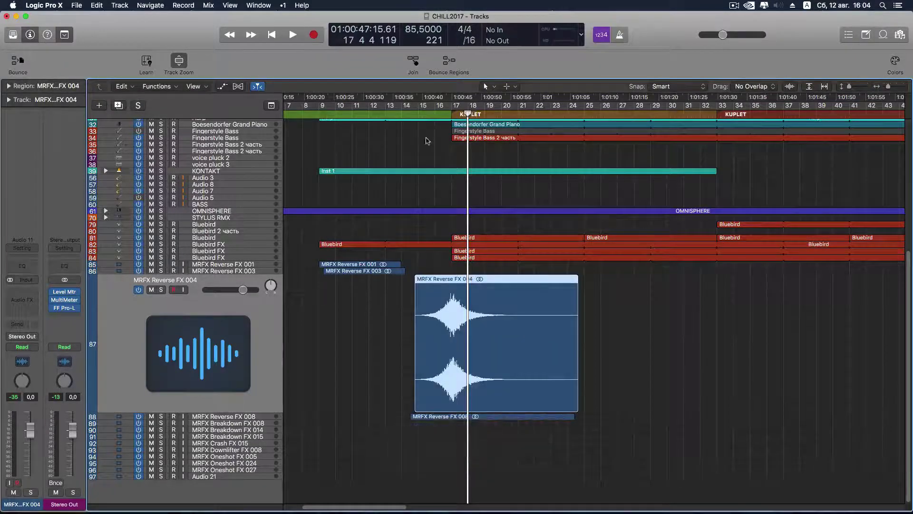
# - Play from about bar 15 and lower the MRFX Reverse FX 004 track volume to -17.4 dB
pyautogui.doubleClick(417, 114)
pyautogui.moveTo(243, 290); pyautogui.dragTo(224, 289)
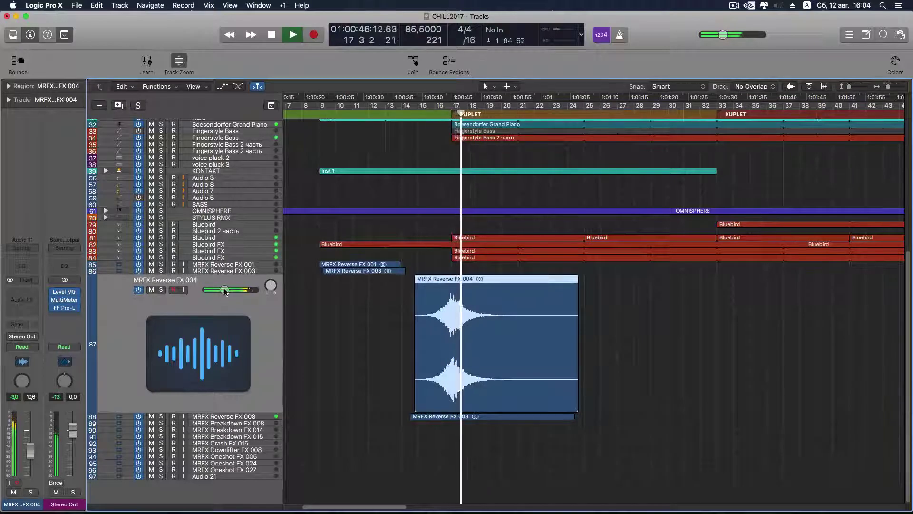
pyautogui.press('space')
pyautogui.moveTo(225, 290); pyautogui.dragTo(220, 289)
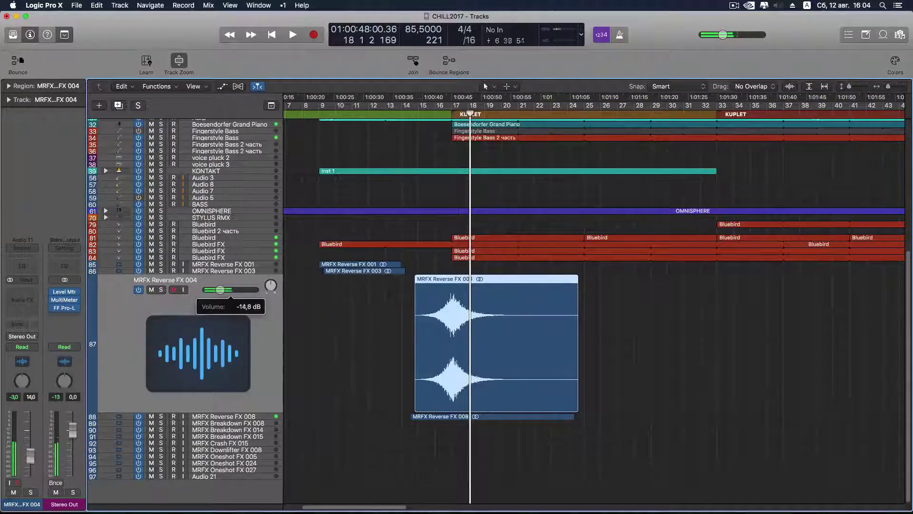
# - Replay the layered reverse effects from bar 15 and lower the MRFX Reverse FX 008 track volume to -23.0 dB
pyautogui.click(422, 107)
pyautogui.press('space')
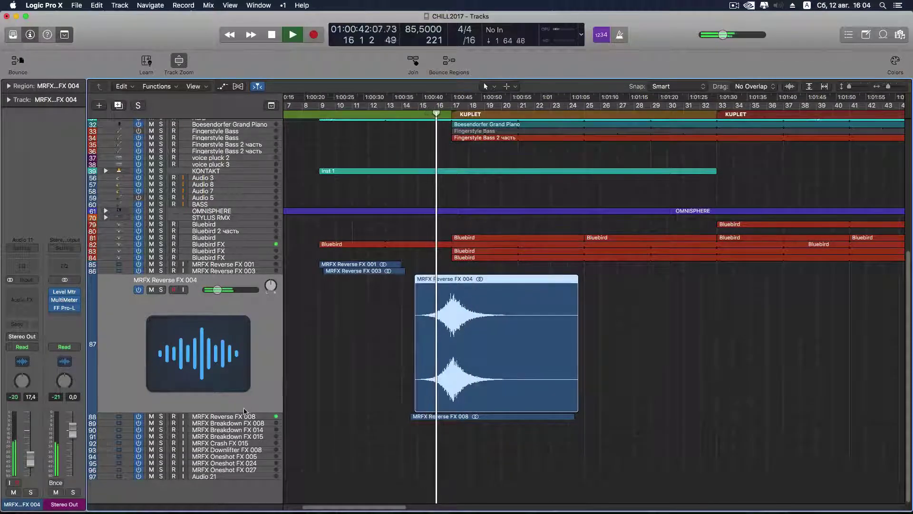
pyautogui.click(244, 414)
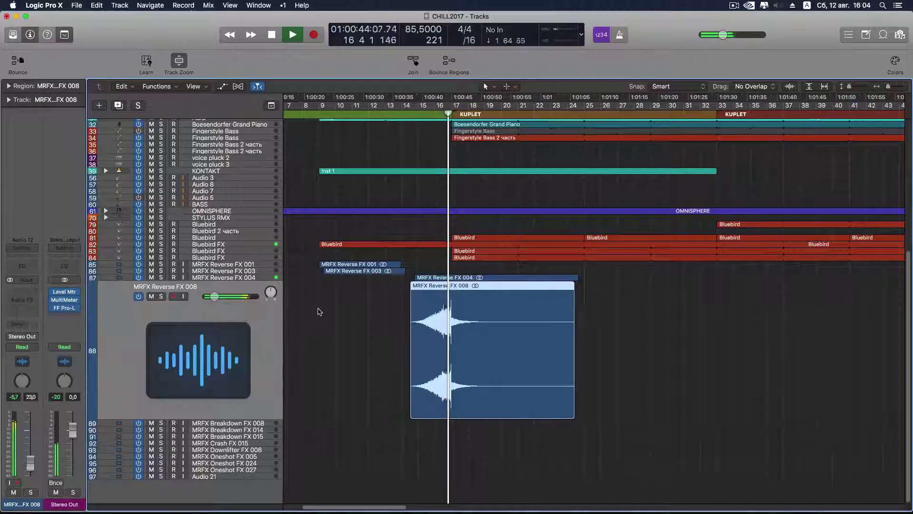
pyautogui.click(249, 278)
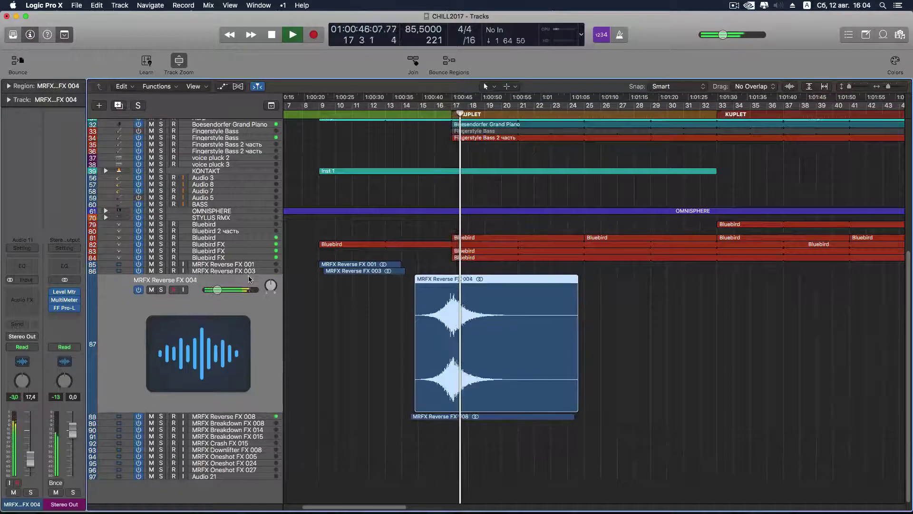
pyautogui.click(247, 270)
pyautogui.click(244, 266)
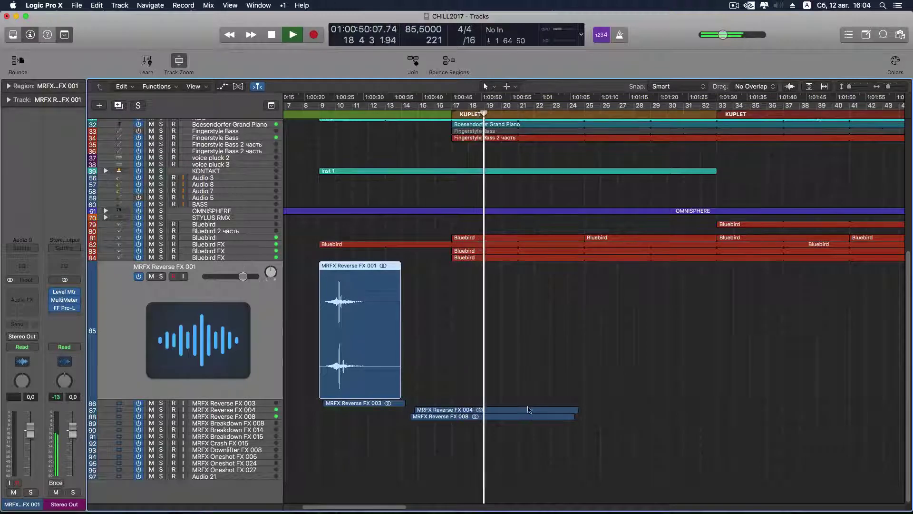
# - Move the MRFX Oneshot FX 024 region to bar 25 and lower its track volume to -5.6 dB during playback
pyautogui.moveTo(378, 507); pyautogui.dragTo(474, 506)
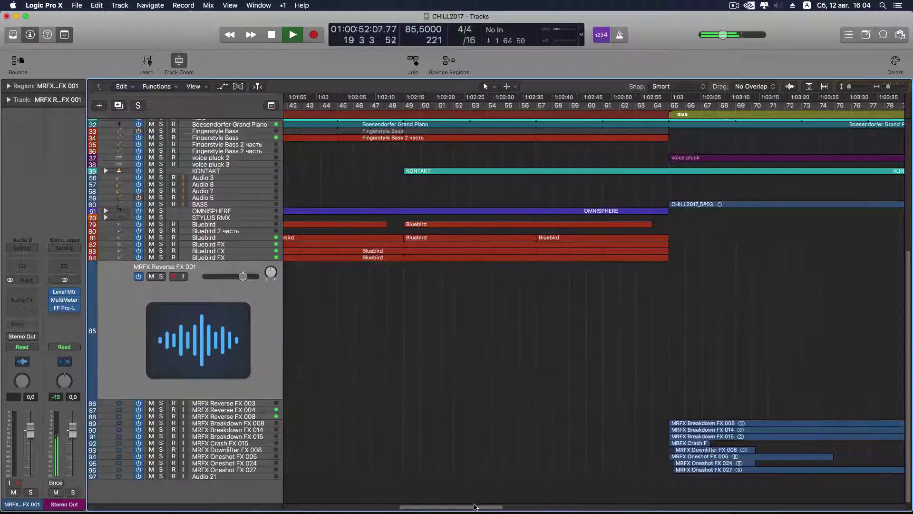
pyautogui.click(258, 477)
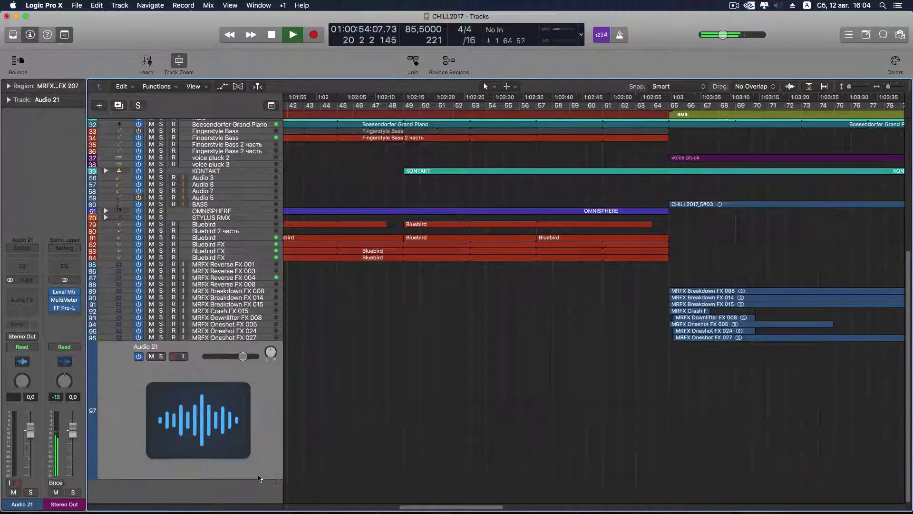
pyautogui.click(261, 338)
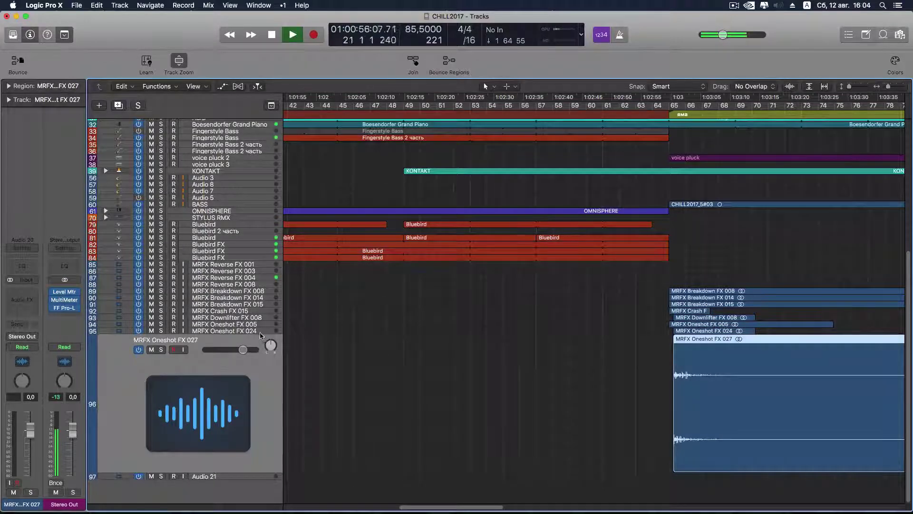
pyautogui.click(261, 331)
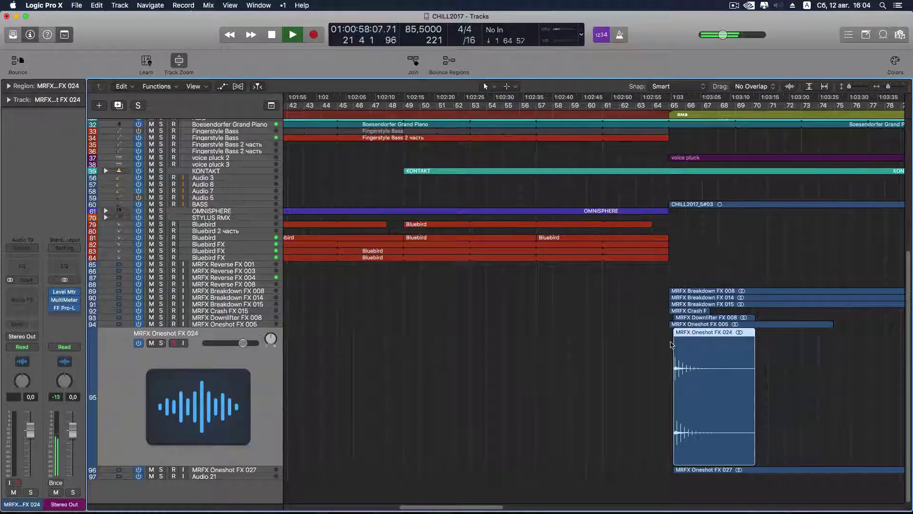
pyautogui.moveTo(683, 336); pyautogui.dragTo(496, 346)
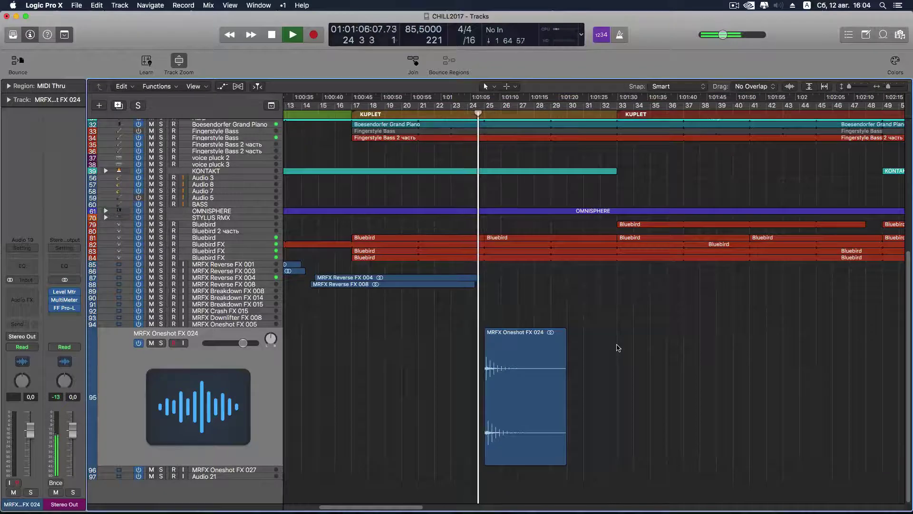
pyautogui.moveTo(242, 343); pyautogui.dragTo(231, 342)
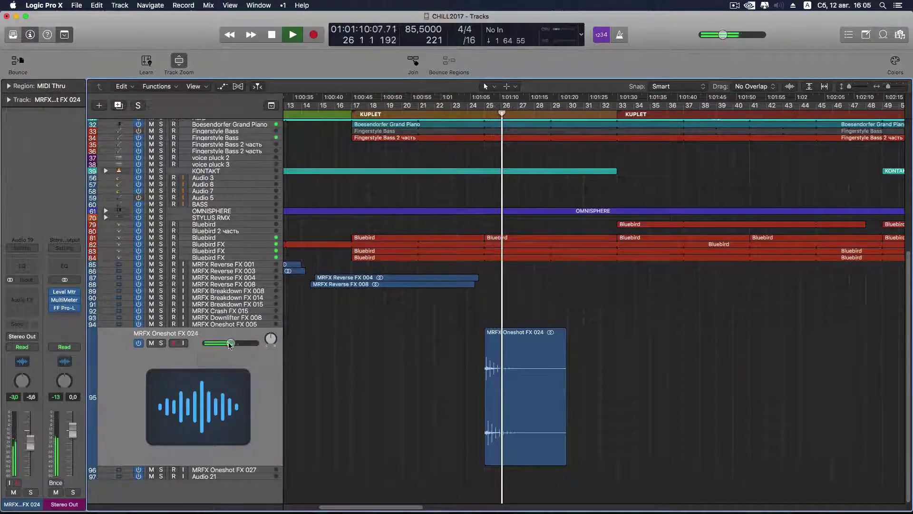
pyautogui.press('space')
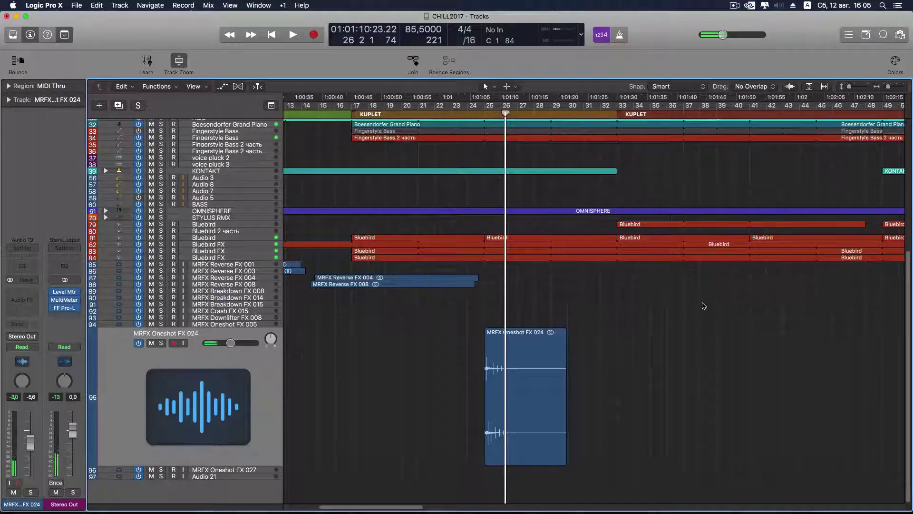
# - Trim the MRFX Oneshot FX 024 region so it runs from bar 25 to bar 29 and audition it
pyautogui.press('super+Right')
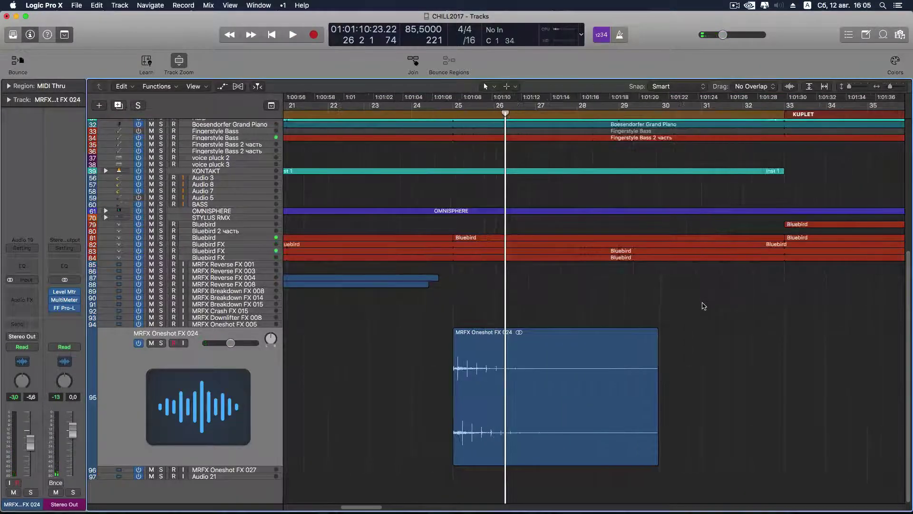
pyautogui.moveTo(507, 113); pyautogui.dragTo(619, 117)
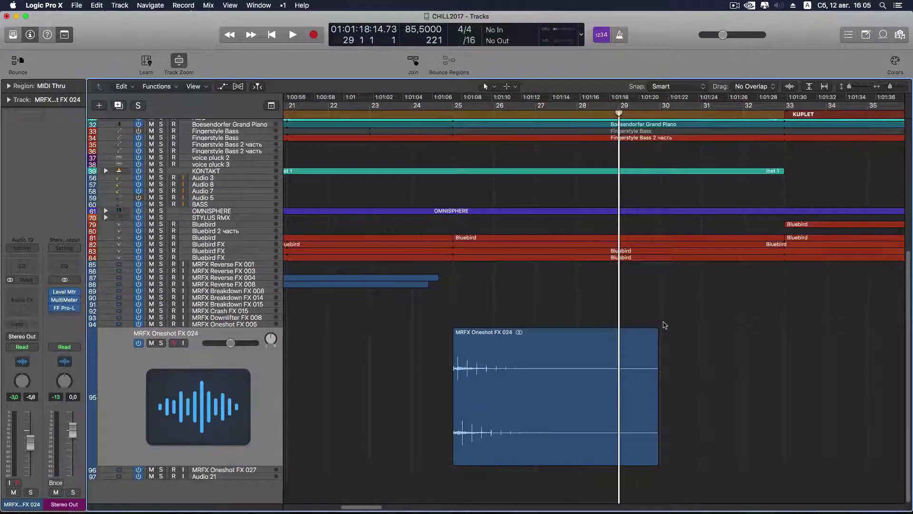
pyautogui.moveTo(657, 442); pyautogui.dragTo(618, 423)
pyautogui.click(445, 116)
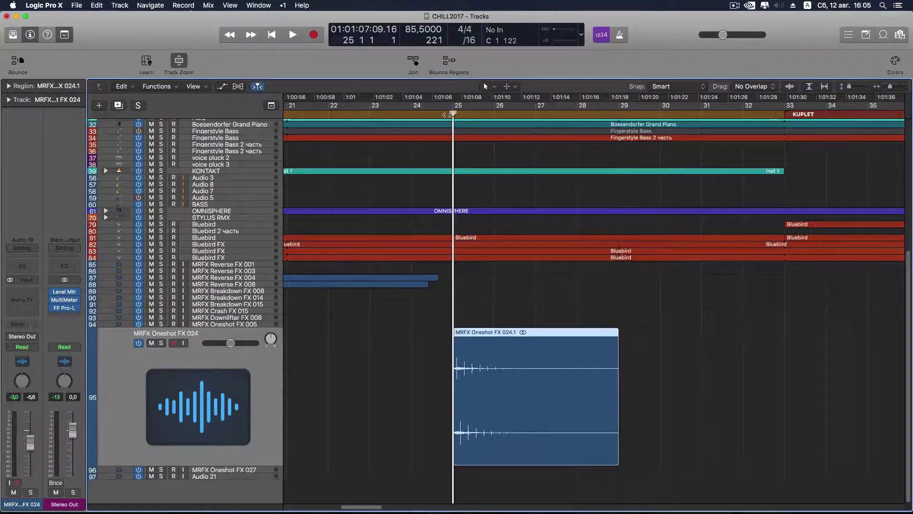
pyautogui.press('space')
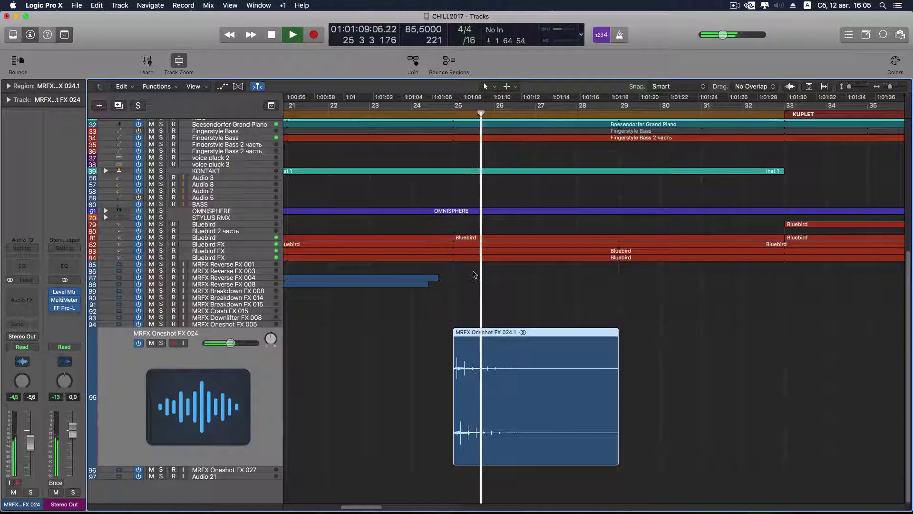
pyautogui.press('space')
# - Insert an Echo with 1/8 dotted notes, 64% feedback and 45% wet on the MRFX Oneshot FX 024 track and audition it from bar 25
pyautogui.click(28, 298)
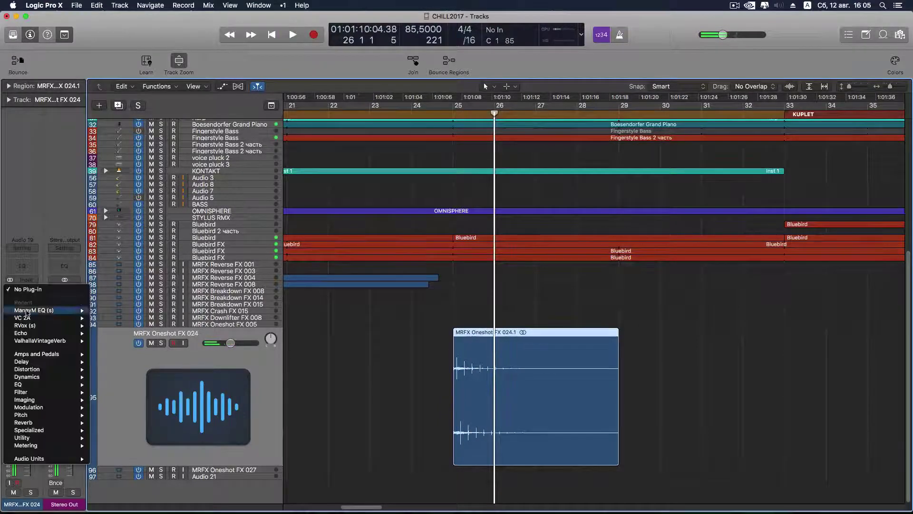
pyautogui.click(27, 333)
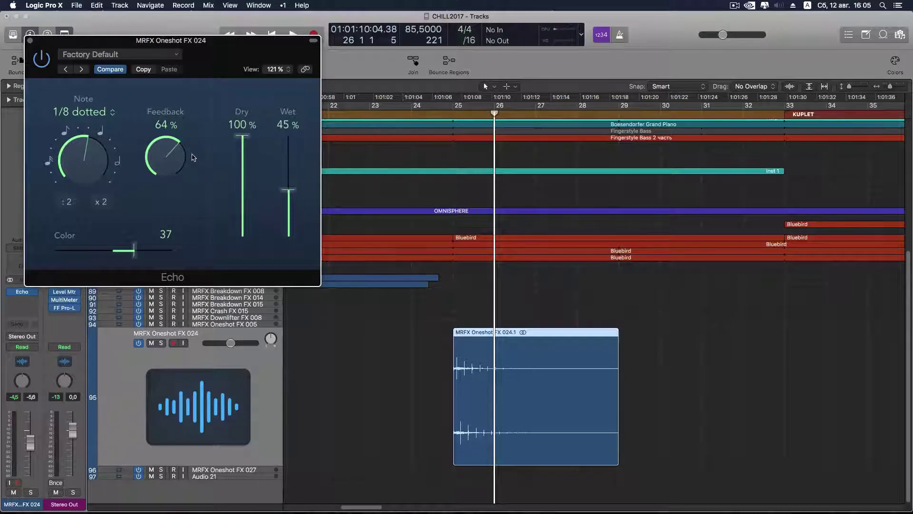
pyautogui.click(443, 108)
pyautogui.press('space')
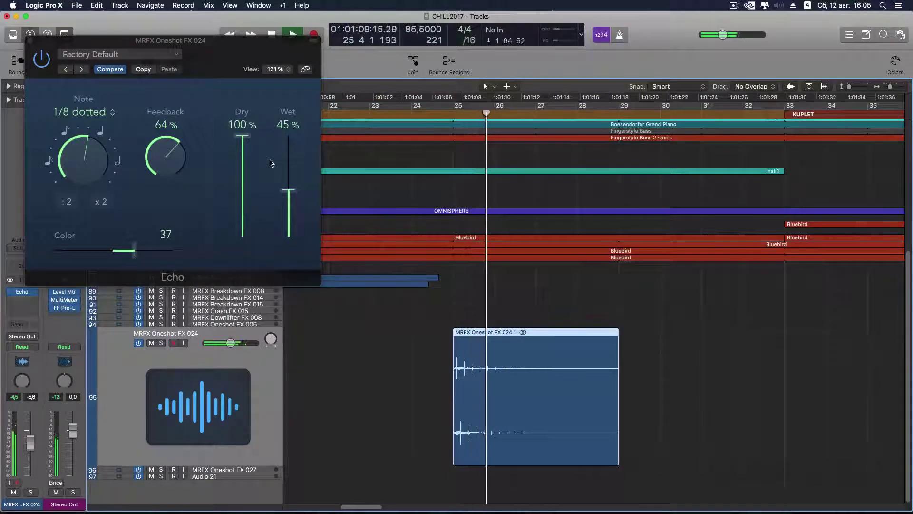
pyautogui.press('space')
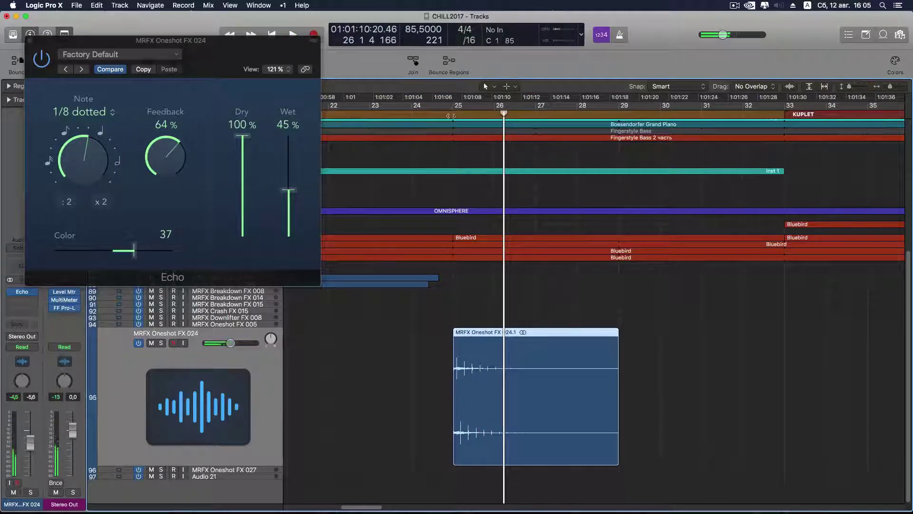
pyautogui.click(452, 113)
pyautogui.press('space')
pyautogui.press('space')
pyautogui.click(685, 375)
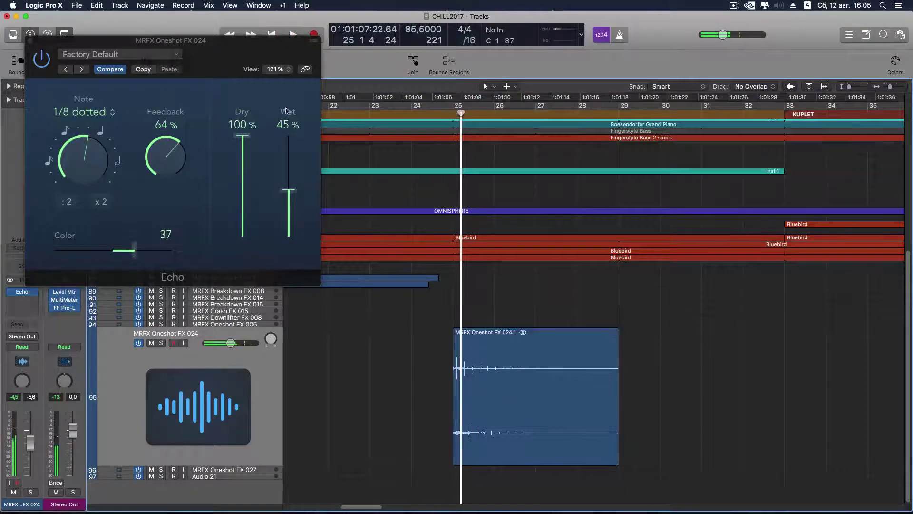
pyautogui.click(30, 41)
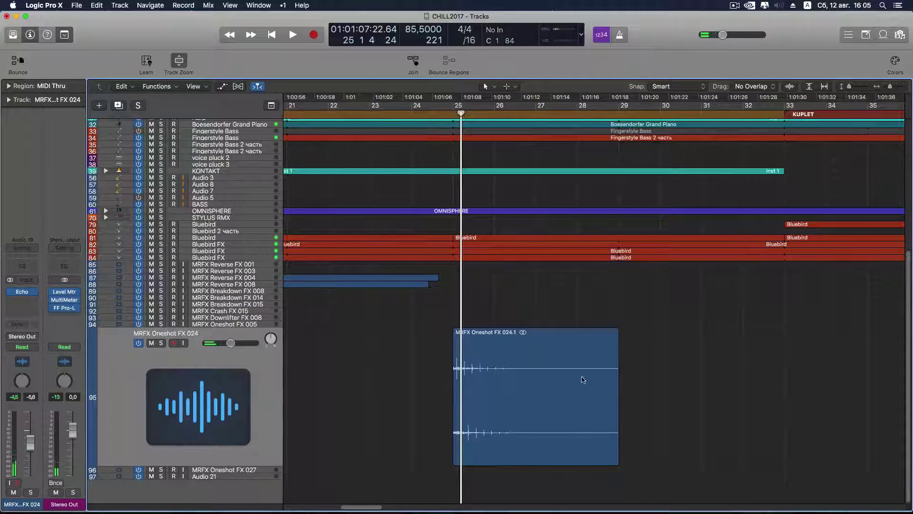
# - Shorten the MRFX Oneshot FX 024 region to its first hit, ending at 25 1 2, and play it through the Echo
pyautogui.click(452, 114)
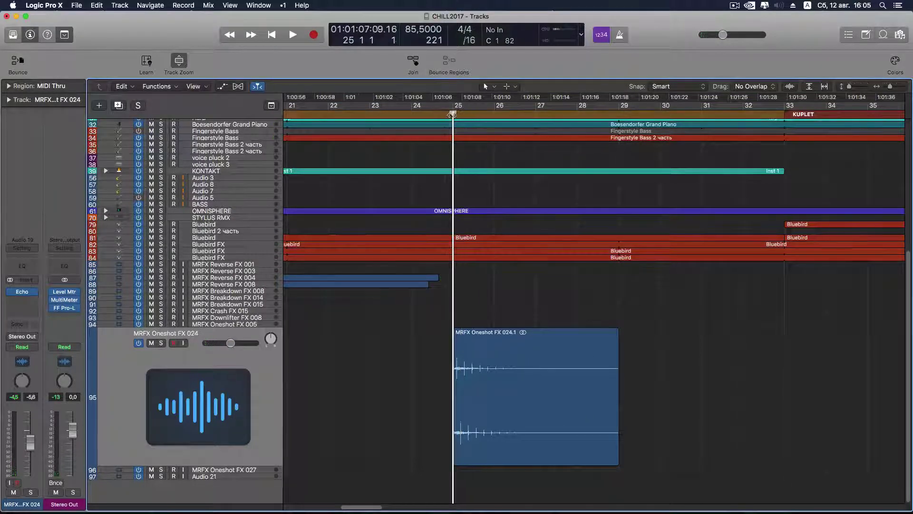
pyautogui.moveTo(613, 448); pyautogui.dragTo(460, 247)
pyautogui.press('space')
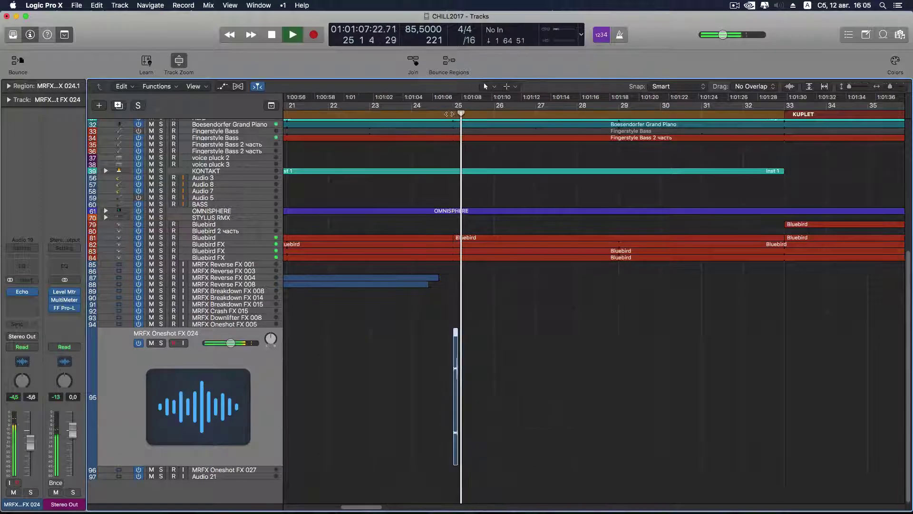
pyautogui.click(451, 115)
pyautogui.press('super+Right')
pyautogui.press('super+Right')
pyautogui.press('super+Right')
pyautogui.press('super+Right')
pyautogui.press('super+Right')
pyautogui.press('super+Right')
pyautogui.press('super+Right')
pyautogui.press('super+Right')
pyautogui.press('super+Right')
pyautogui.press('super+Right')
pyautogui.press('super+Right')
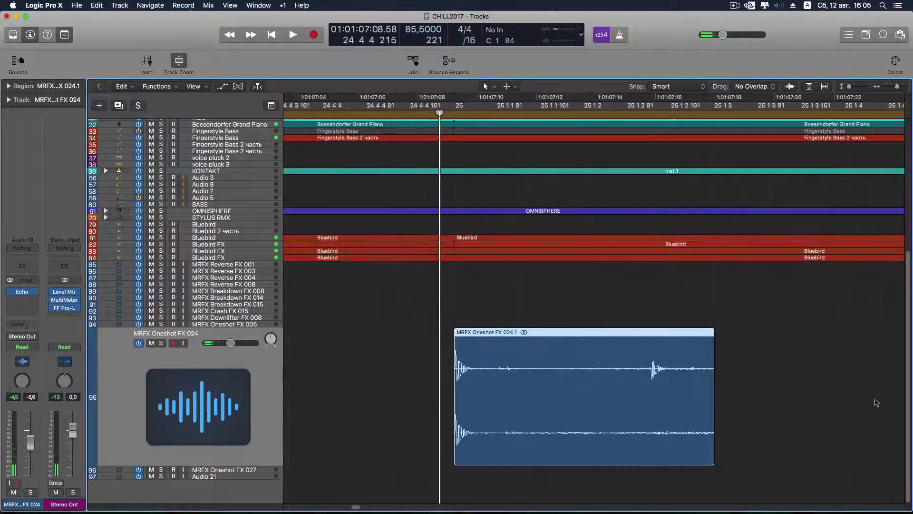
pyautogui.moveTo(713, 452); pyautogui.dragTo(583, 452)
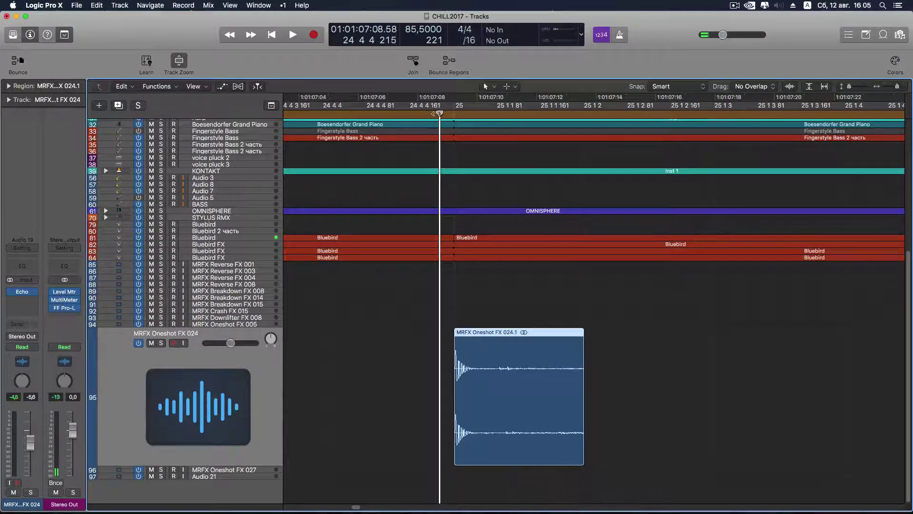
pyautogui.press('space')
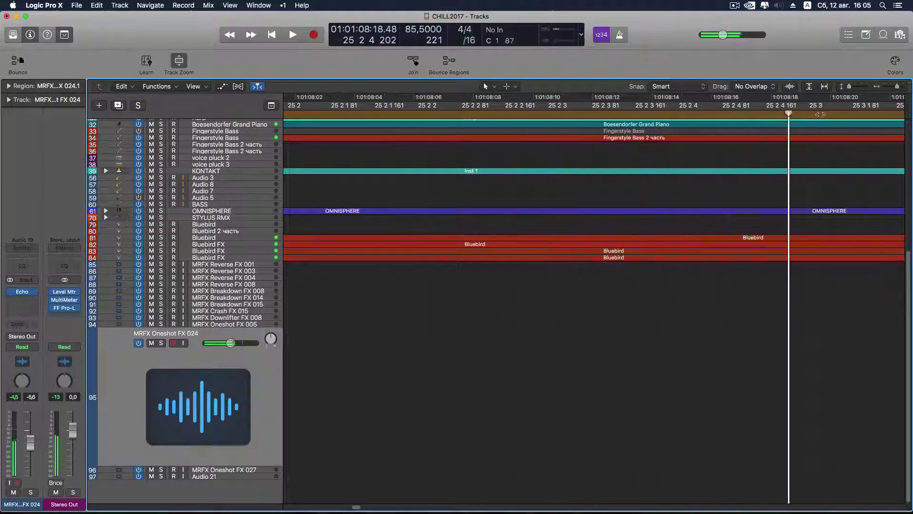
# - Set the oneshot's Echo feedback to 79% and its wet level to 63% while auditioning from bar 25
pyautogui.moveTo(895, 87); pyautogui.dragTo(890, 87)
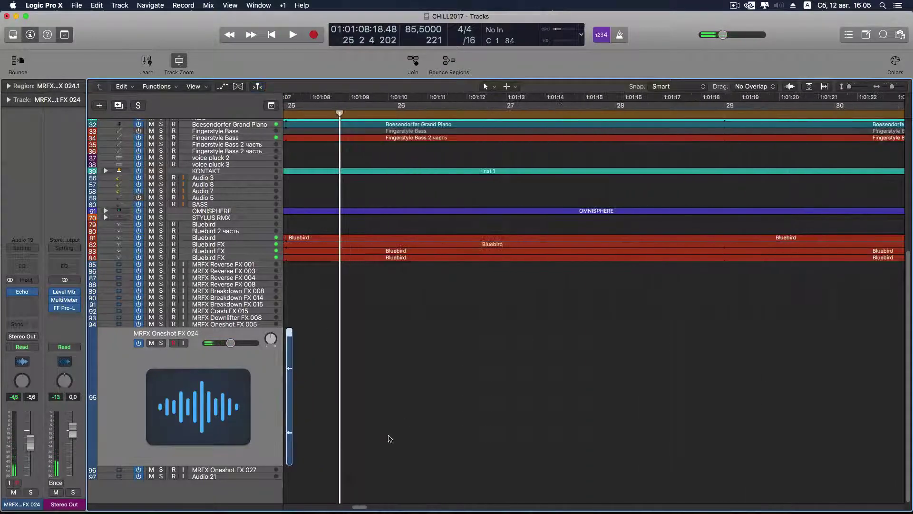
pyautogui.moveTo(362, 508); pyautogui.dragTo(355, 507)
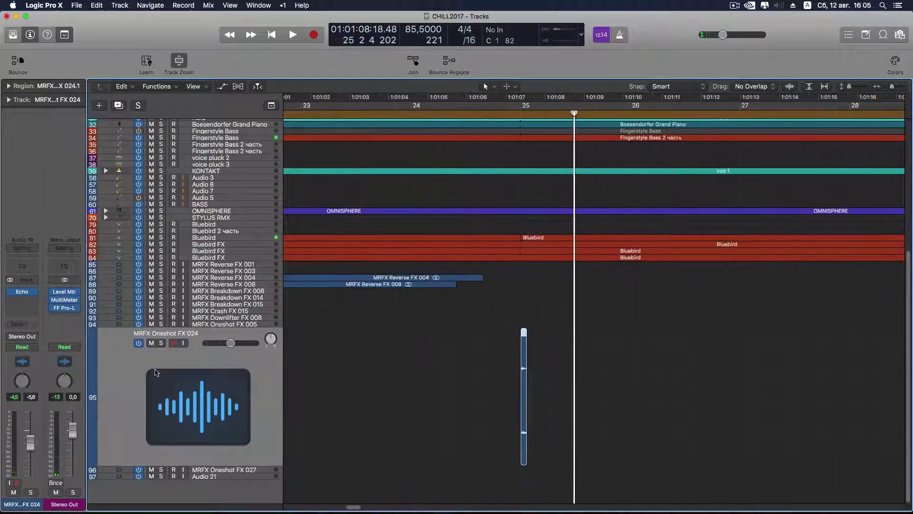
pyautogui.click(25, 294)
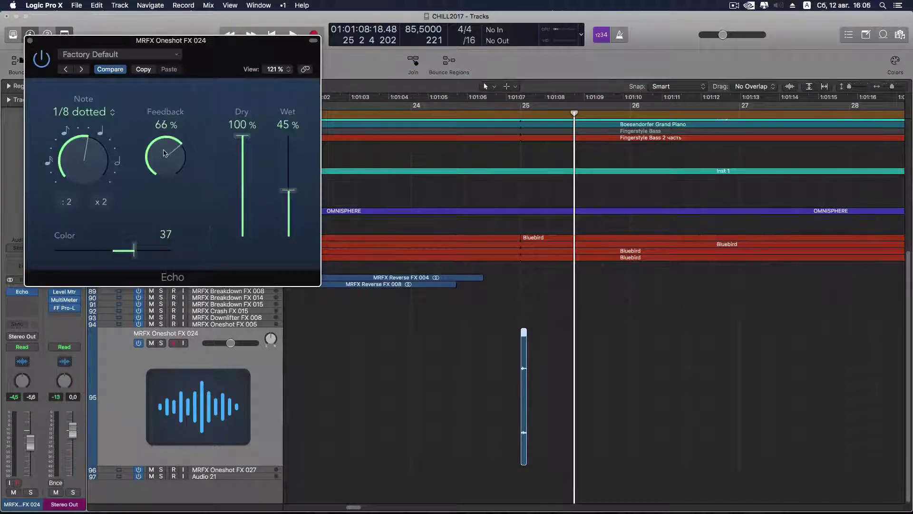
pyautogui.click(510, 114)
pyautogui.press('space')
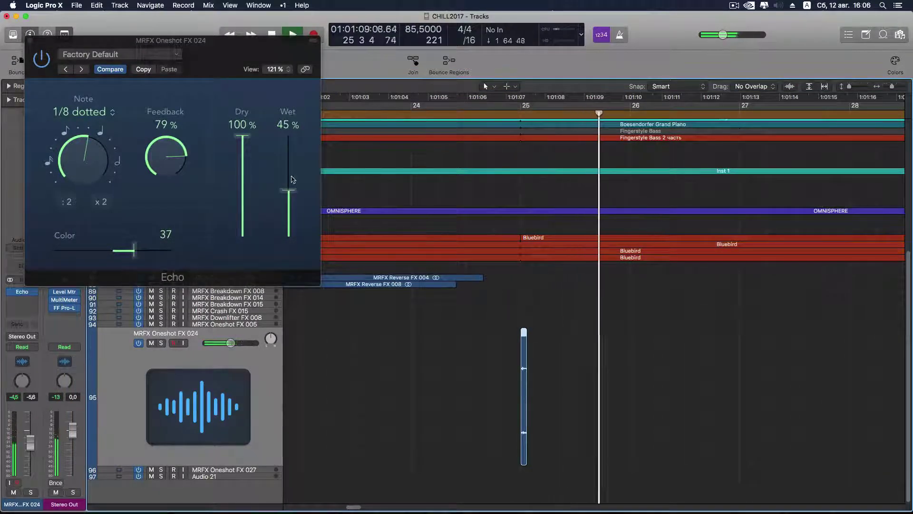
pyautogui.press('space')
pyautogui.moveTo(291, 193); pyautogui.dragTo(291, 178)
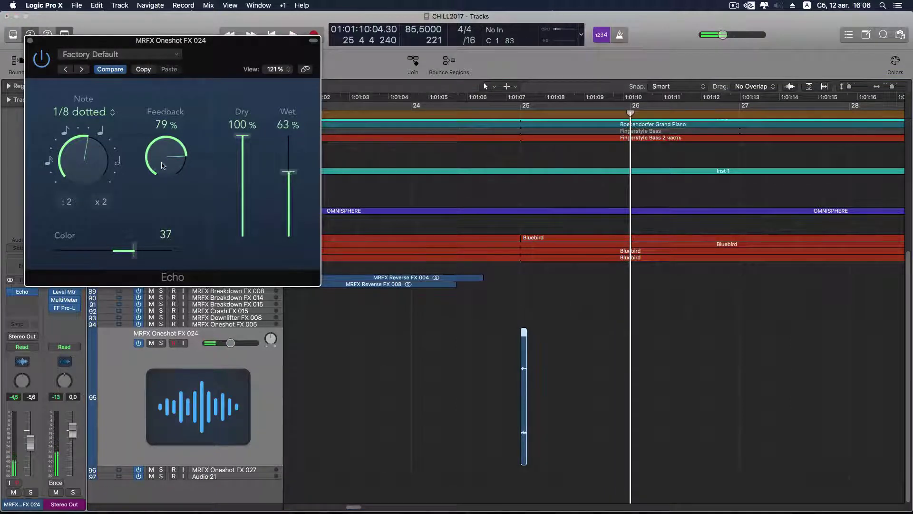
# - Raise the Echo feedback to 87%, replay the oneshot's tail and hide the plug-in window
pyautogui.click(475, 114)
pyautogui.press('space')
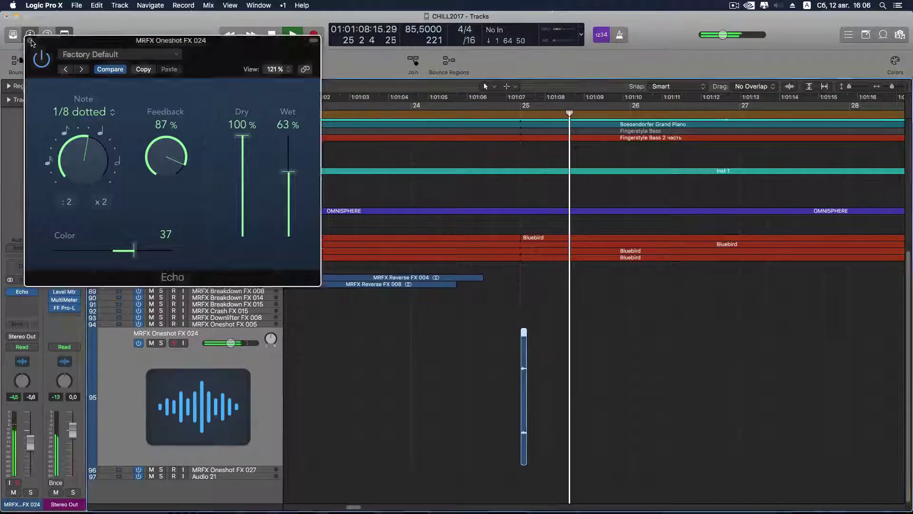
pyautogui.press('v')
pyautogui.press('space')
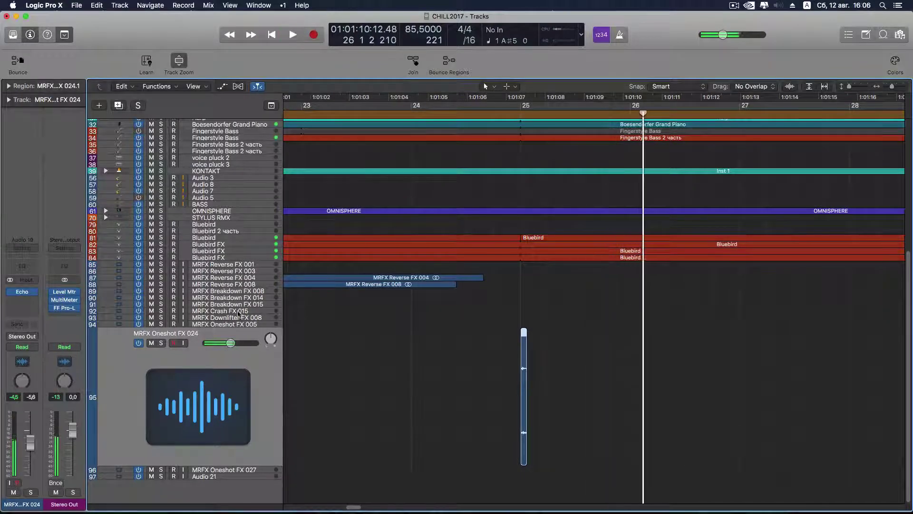
# - Raise the MRFX Oneshot FX 024 track volume to -0.3 dB while replaying the passage at bar 25
pyautogui.moveTo(235, 348); pyautogui.dragTo(241, 348)
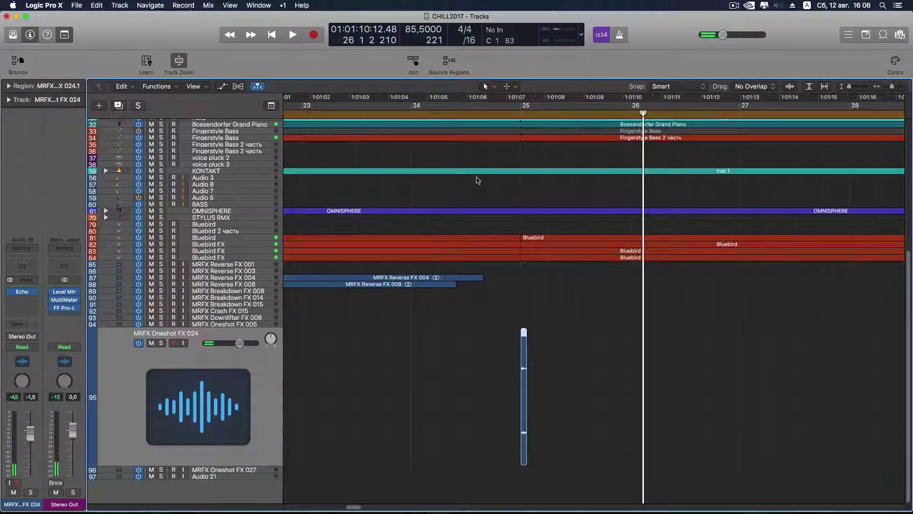
pyautogui.press('space')
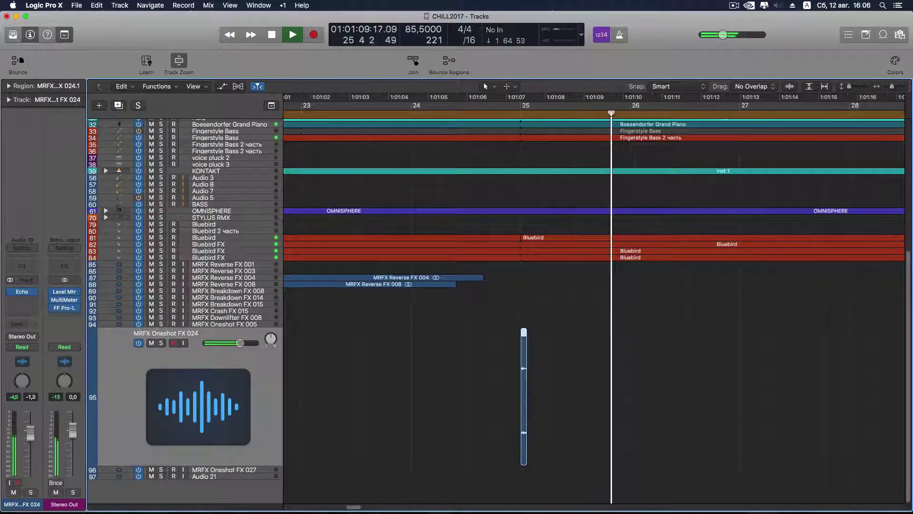
pyautogui.moveTo(30, 435); pyautogui.dragTo(31, 431)
pyautogui.press('space')
# - Insert ValhallaVintageVerb after the Echo on the MRFX Oneshot FX 024 track, set its decay to 10.39 s and play from before bar 25
pyautogui.click(26, 299)
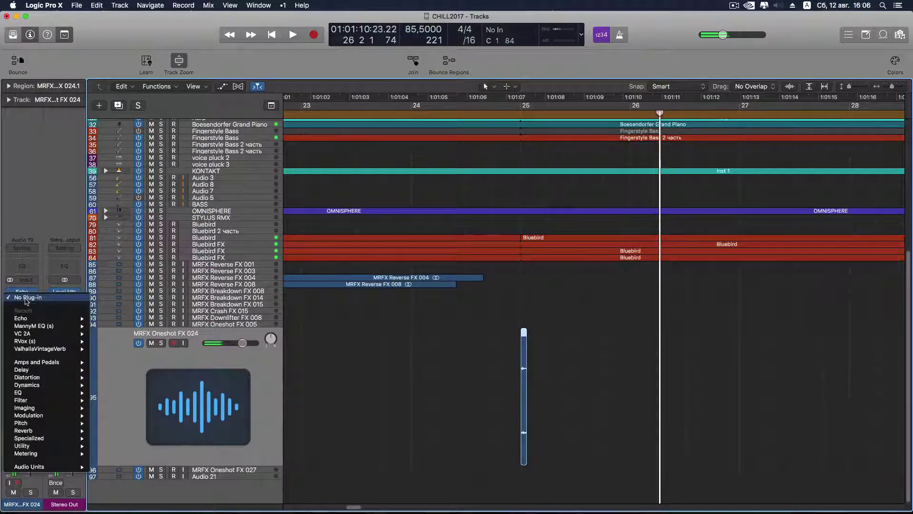
pyautogui.click(110, 349)
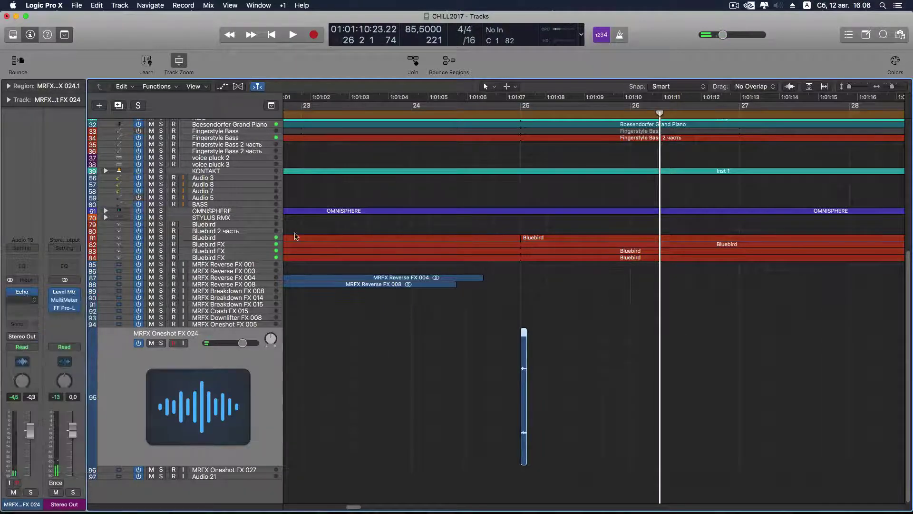
pyautogui.moveTo(56, 152); pyautogui.dragTo(60, 235)
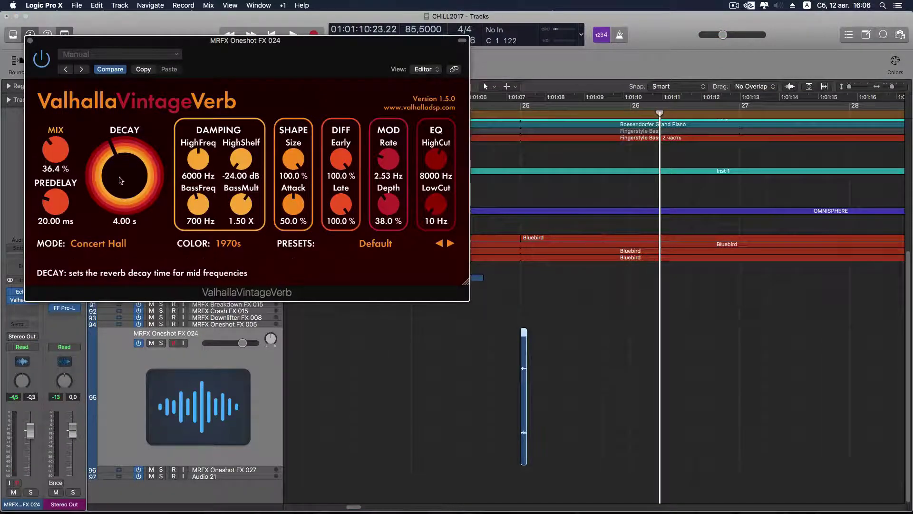
pyautogui.doubleClick(502, 114)
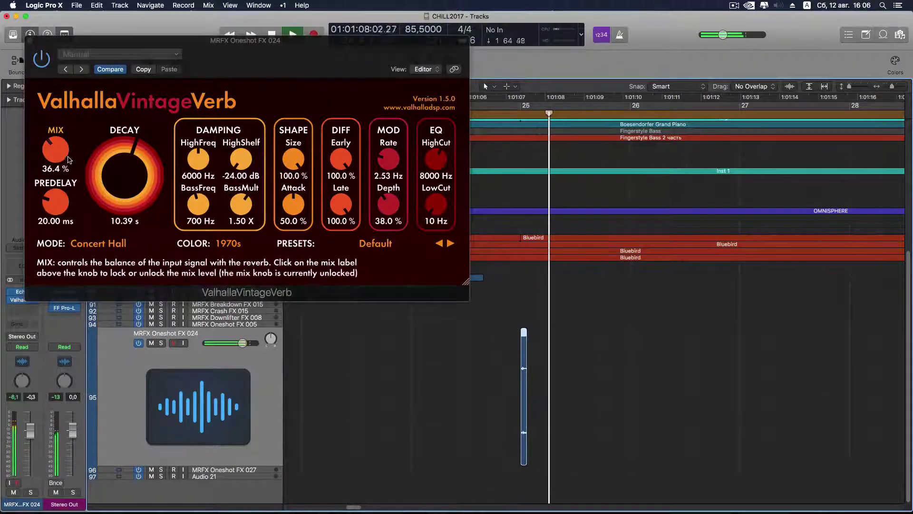
# - Set the reverb's mix to 47.6% and its decay to 15.78 s, replay the oneshot and hide the plug-in window
pyautogui.moveTo(69, 159); pyautogui.dragTo(57, 141)
pyautogui.moveTo(107, 173); pyautogui.dragTo(114, 158)
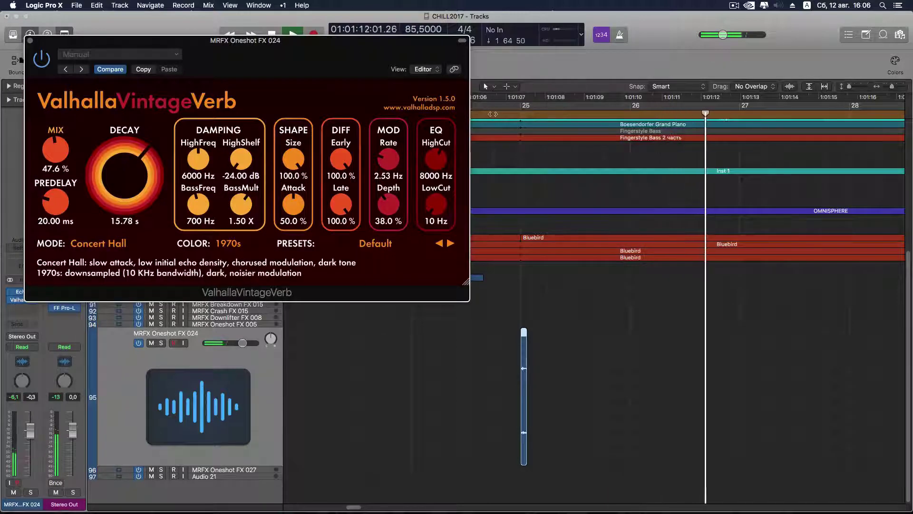
pyautogui.click(493, 115)
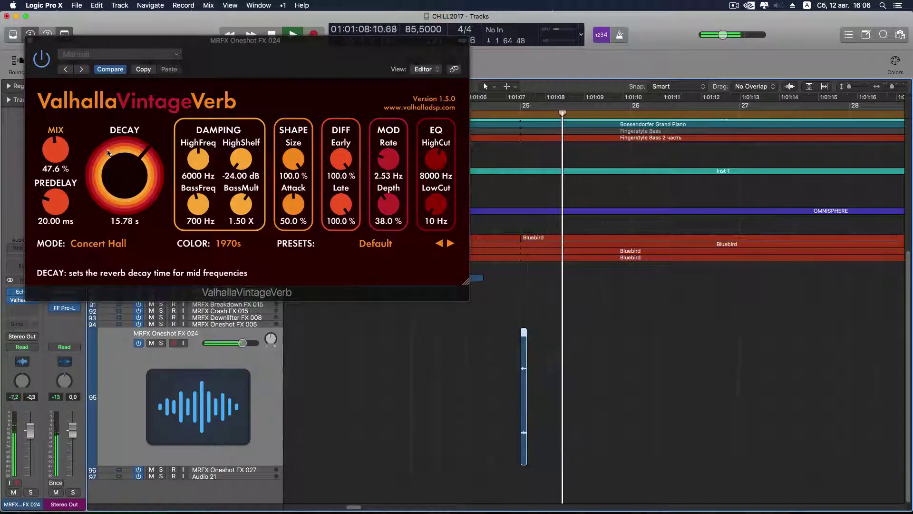
pyautogui.click(30, 40)
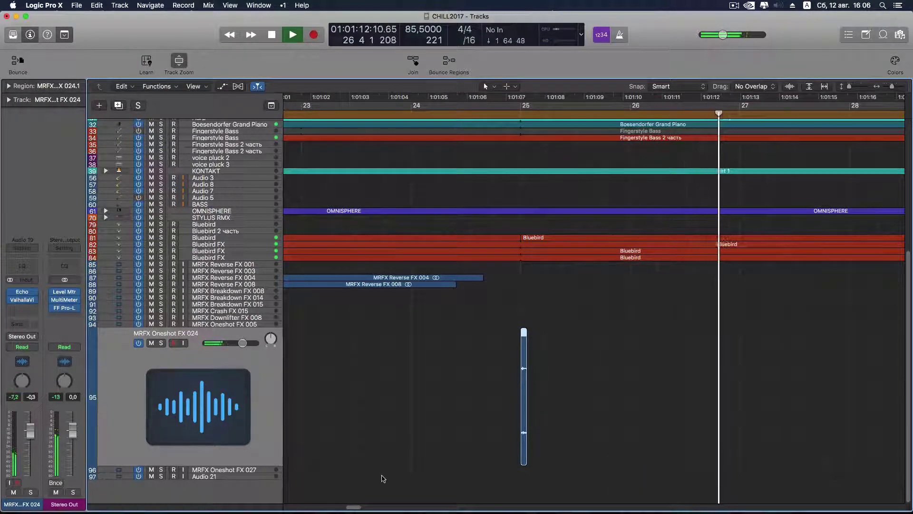
# - Listen to the oneshot's tail in the wider arrangement, stop playback and place the playhead at bar 29
pyautogui.press('super+Left')
pyautogui.press('super+Left')
pyautogui.press('super+Left')
pyautogui.press('super+Left')
pyautogui.press('super+Left')
pyautogui.press('super+Left')
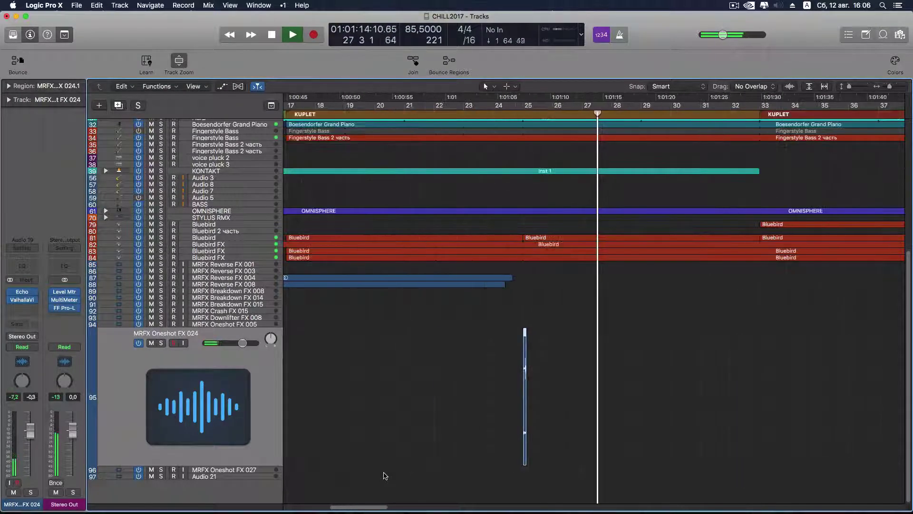
pyautogui.press('super+Left')
pyautogui.press('super+Left')
pyautogui.press('super+Left')
pyautogui.press('super+Left')
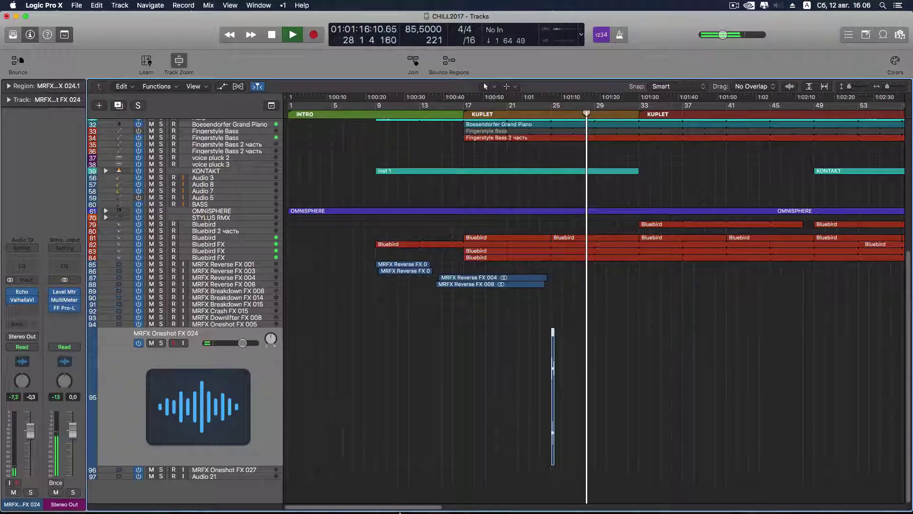
pyautogui.press('space')
pyautogui.hscroll(5, 455, 133)
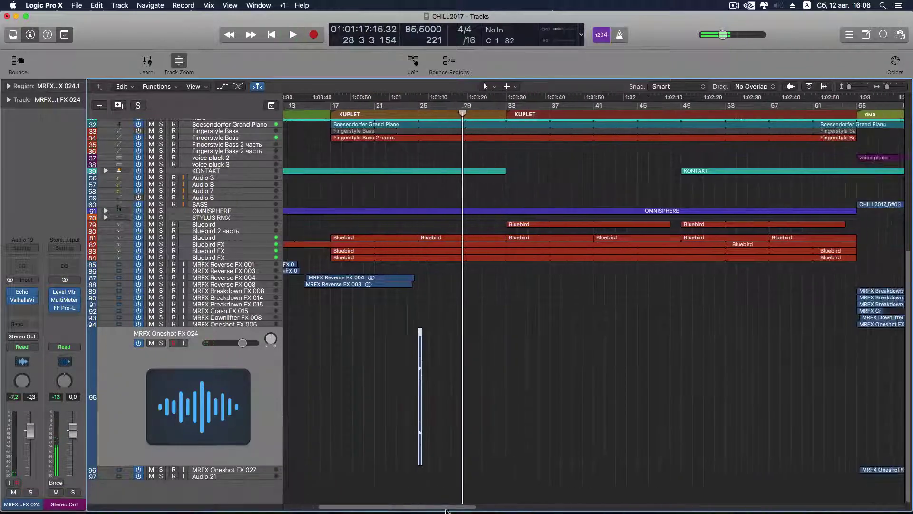
pyautogui.moveTo(445, 112); pyautogui.dragTo(448, 114)
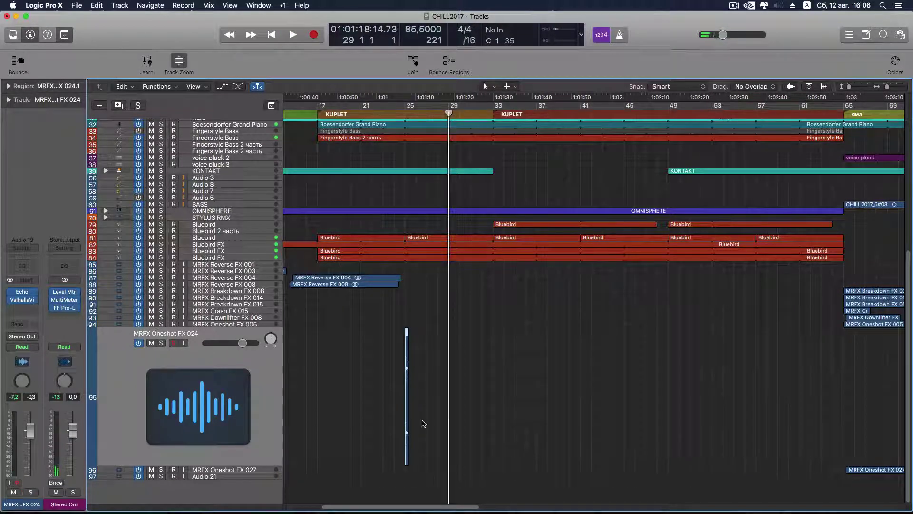
# - Look through the FX tracks at bar 65 and move the MRFX Oneshot FX 005 region to bar 29
pyautogui.moveTo(439, 510); pyautogui.dragTo(517, 510)
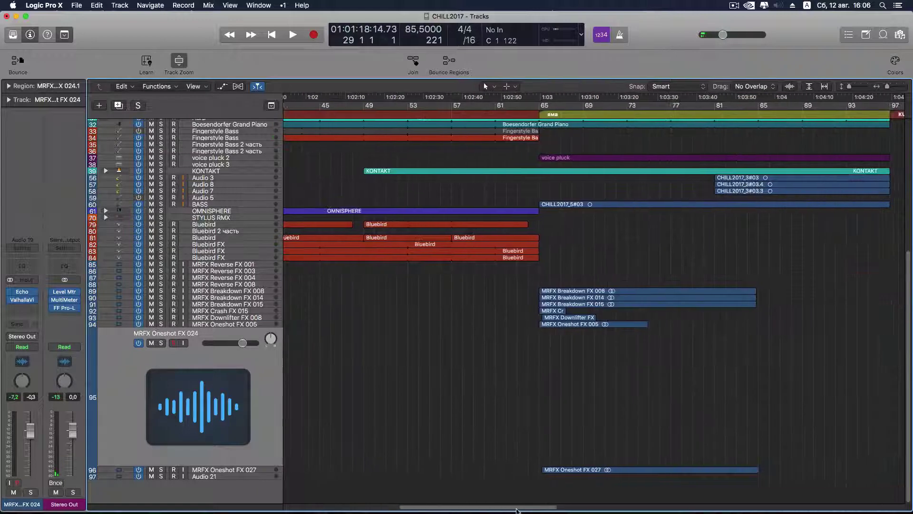
pyautogui.click(264, 325)
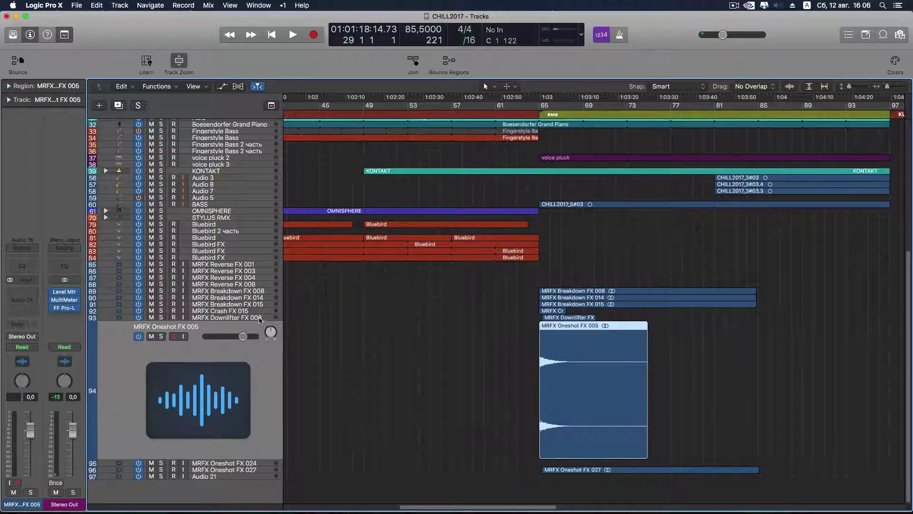
pyautogui.click(260, 319)
pyautogui.click(259, 306)
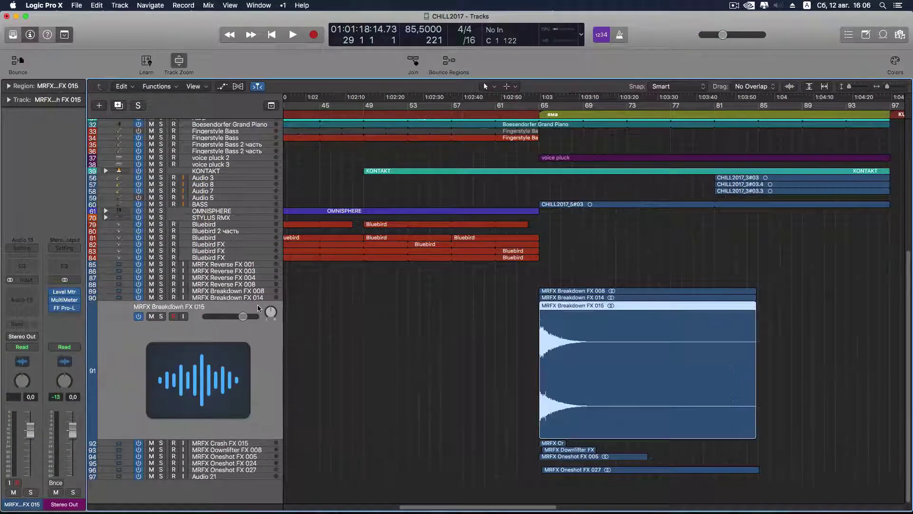
pyautogui.click(259, 298)
pyautogui.click(258, 292)
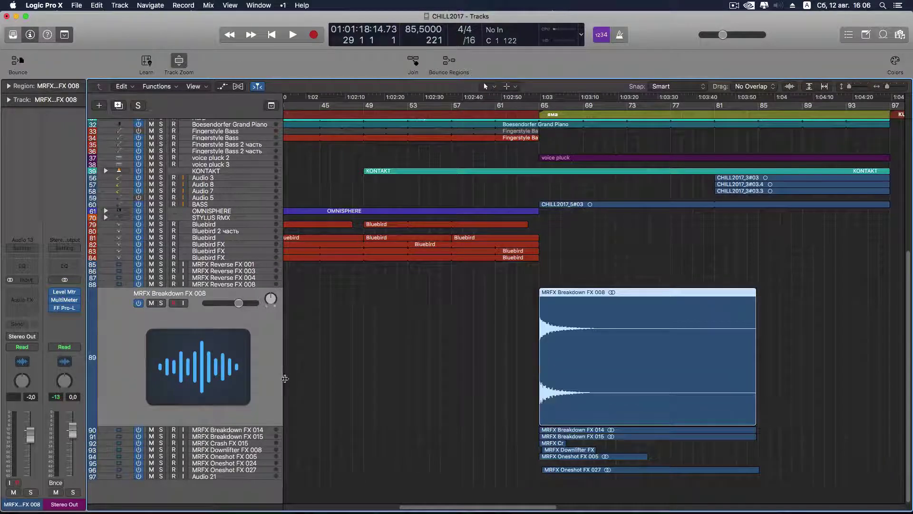
pyautogui.click(269, 456)
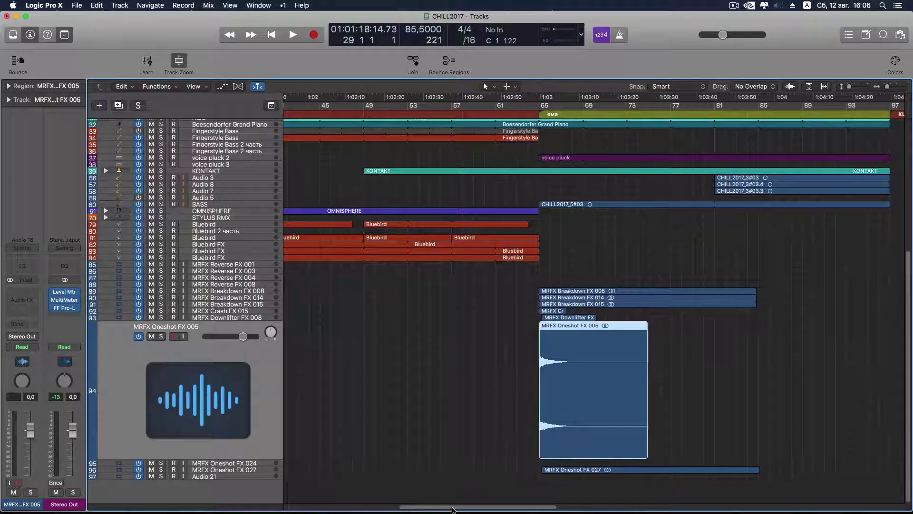
pyautogui.hscroll(-10, 758, 332)
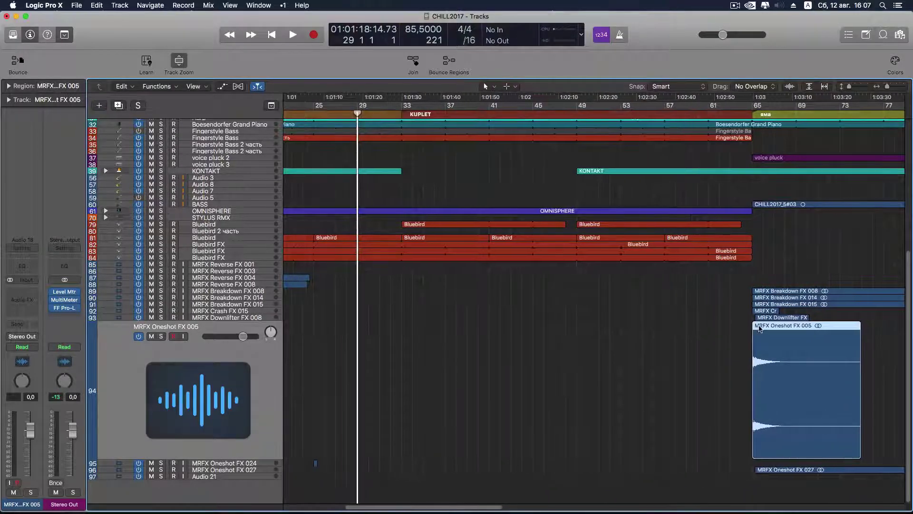
pyautogui.moveTo(759, 328); pyautogui.dragTo(372, 328)
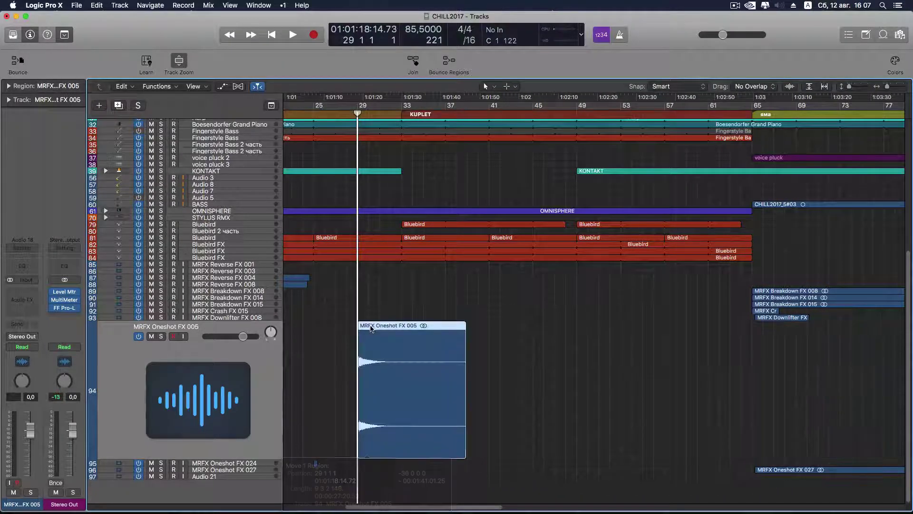
# - Lower the MRFX Oneshot FX 005 track volume to -5.3 dB while auditioning from bar 28, and move its region to bar 33
pyautogui.click(348, 114)
pyautogui.press('space')
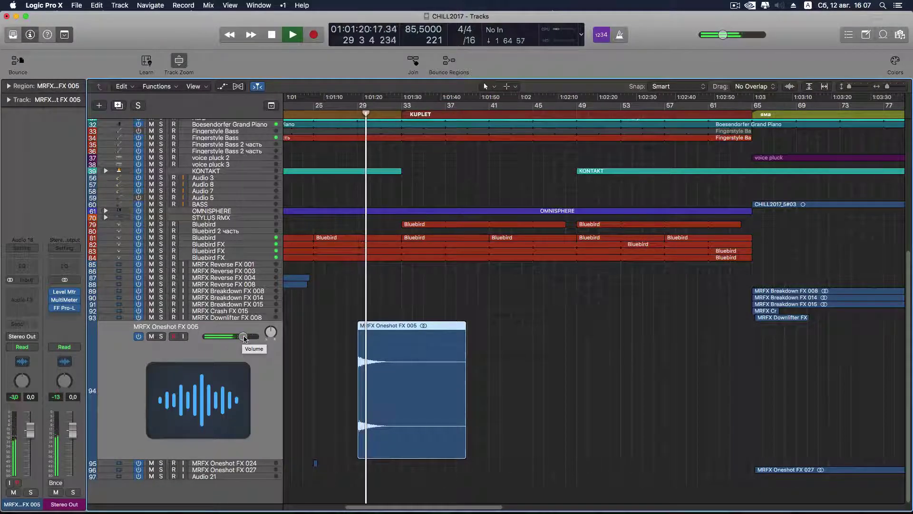
pyautogui.moveTo(244, 338); pyautogui.dragTo(229, 339)
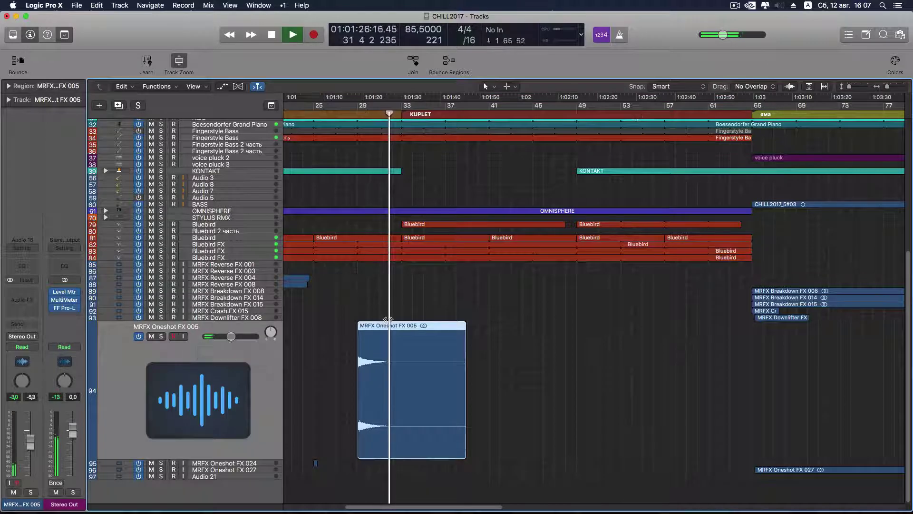
pyautogui.press('space')
pyautogui.moveTo(377, 327); pyautogui.dragTo(421, 328)
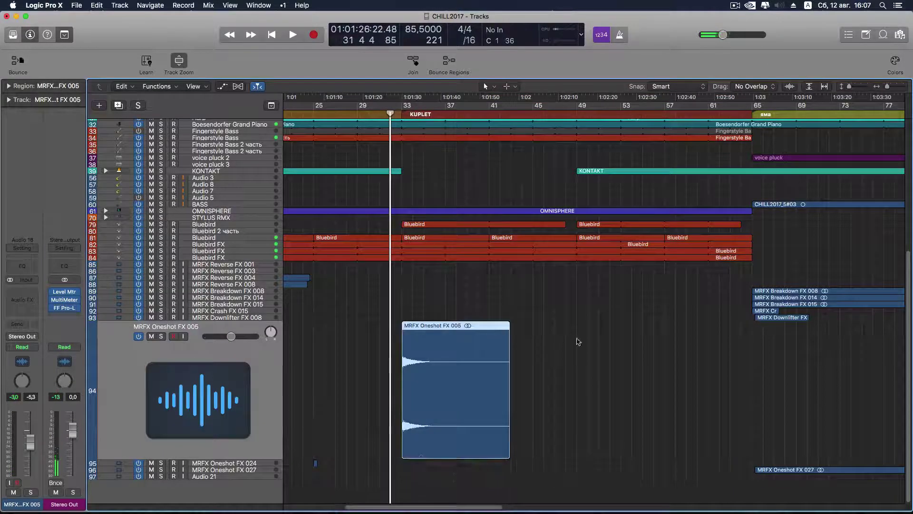
# - Look through the downlifter, crash, breakdown and reverse FX tracks for another transition sample, and select MRFX Breakdown FX 008
pyautogui.click(234, 317)
pyautogui.click(234, 305)
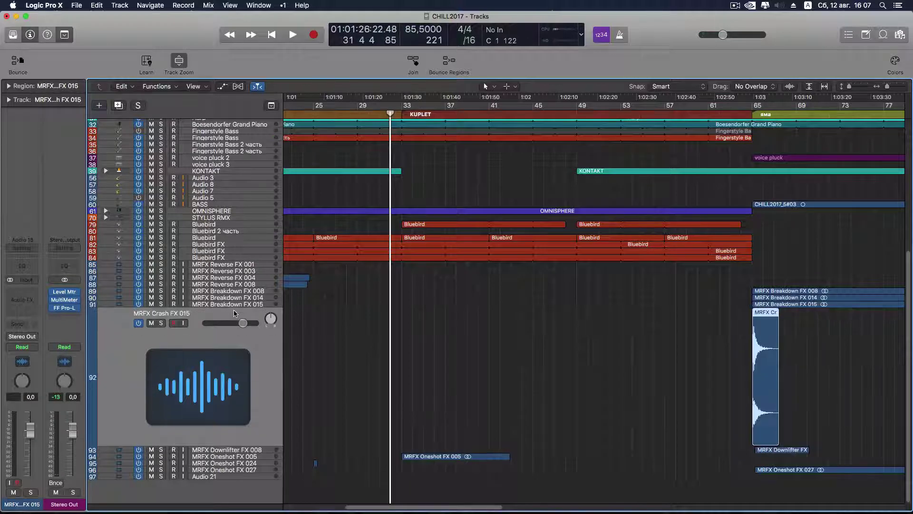
pyautogui.click(234, 299)
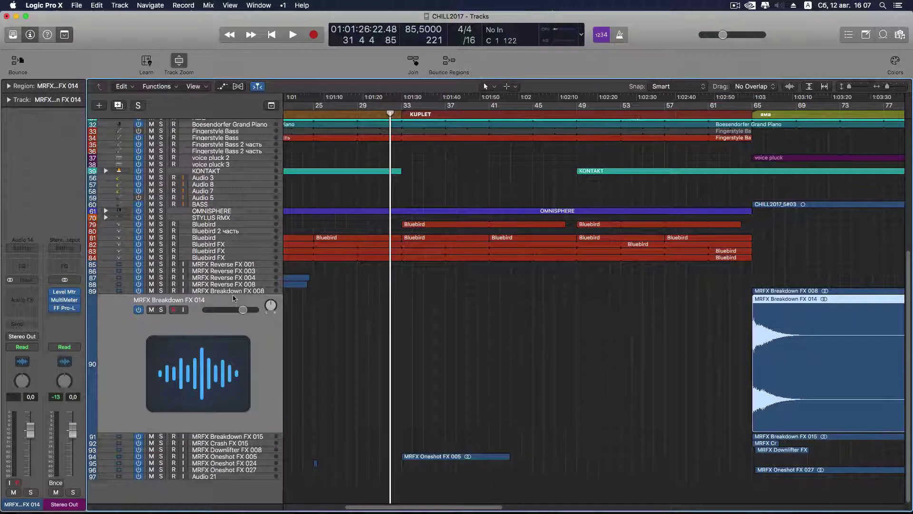
pyautogui.click(234, 292)
pyautogui.click(234, 284)
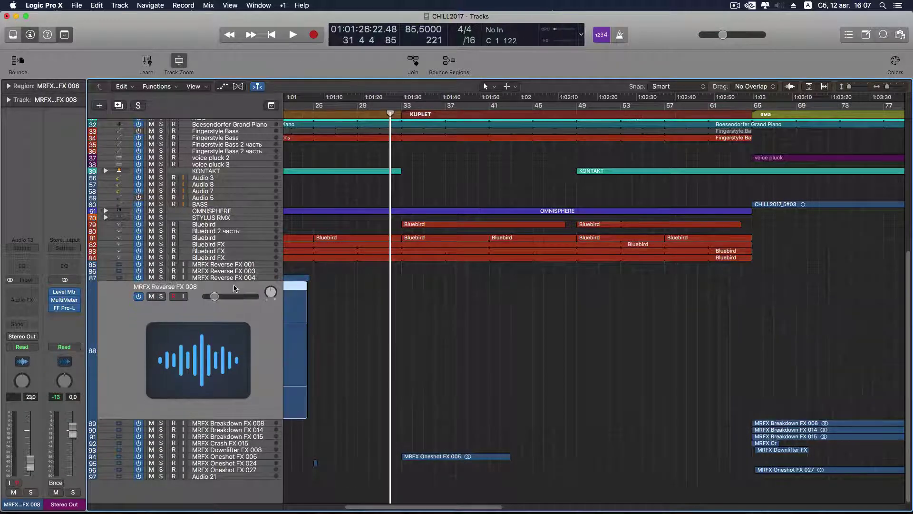
pyautogui.click(238, 422)
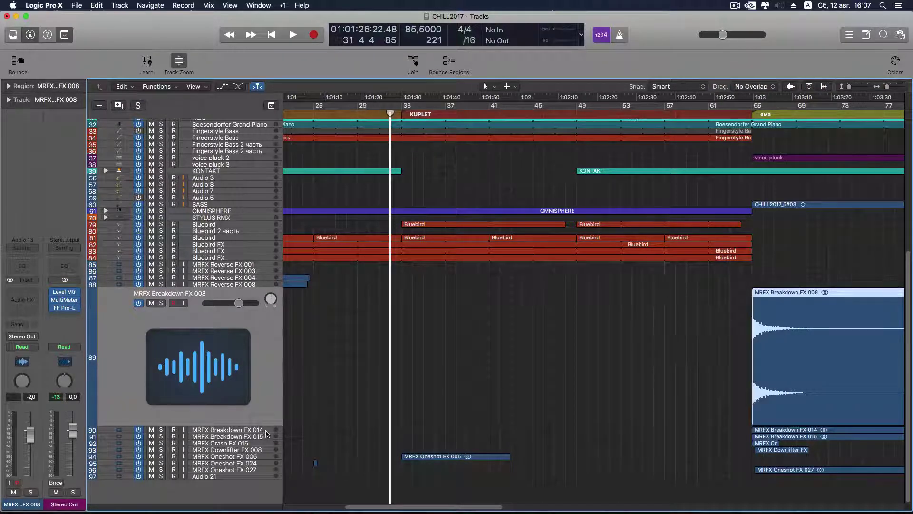
# - Move the MRFX Reverse FX 003 region from the intro to just before the second KUPLET section at bar 33
pyautogui.click(266, 435)
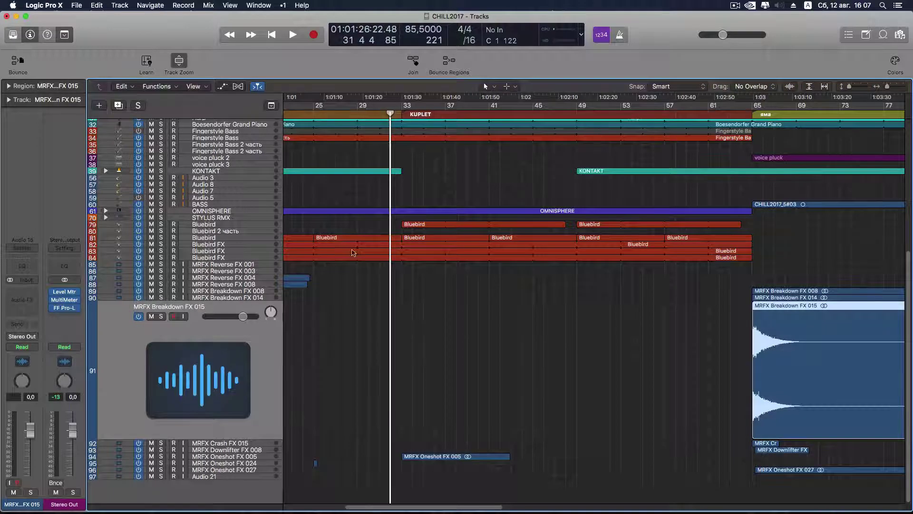
pyautogui.press('space')
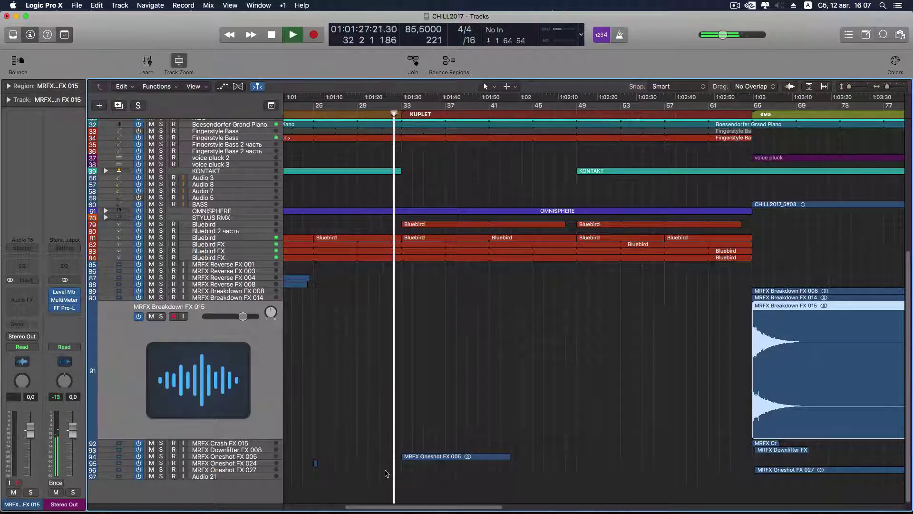
pyautogui.moveTo(399, 505); pyautogui.dragTo(359, 508)
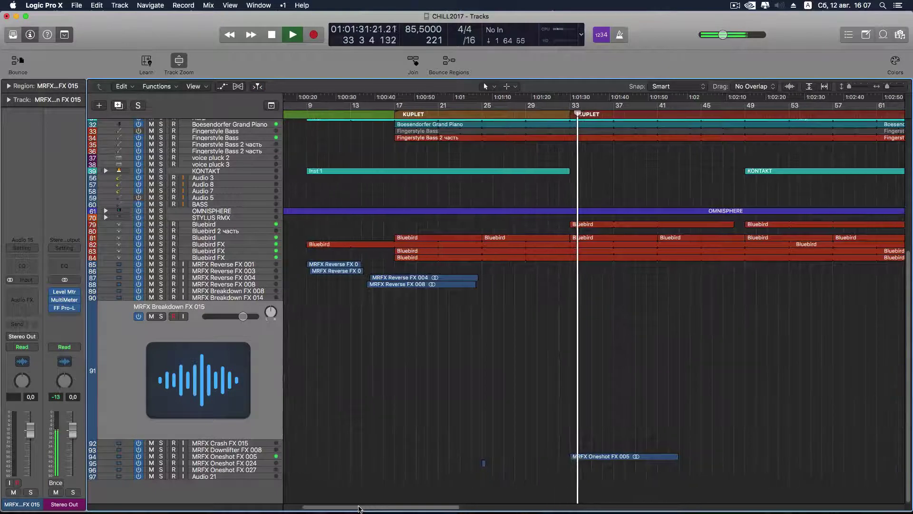
pyautogui.click(256, 270)
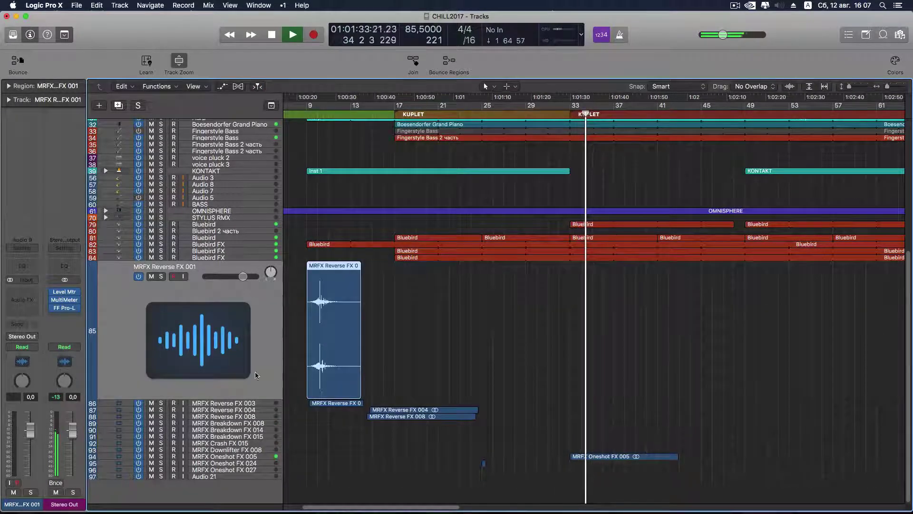
pyautogui.press('space')
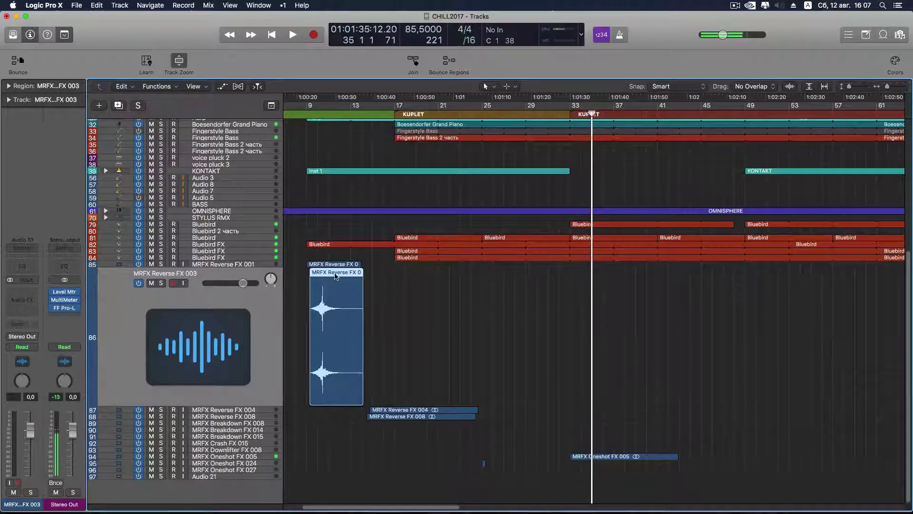
pyautogui.moveTo(342, 293); pyautogui.dragTo(578, 272)
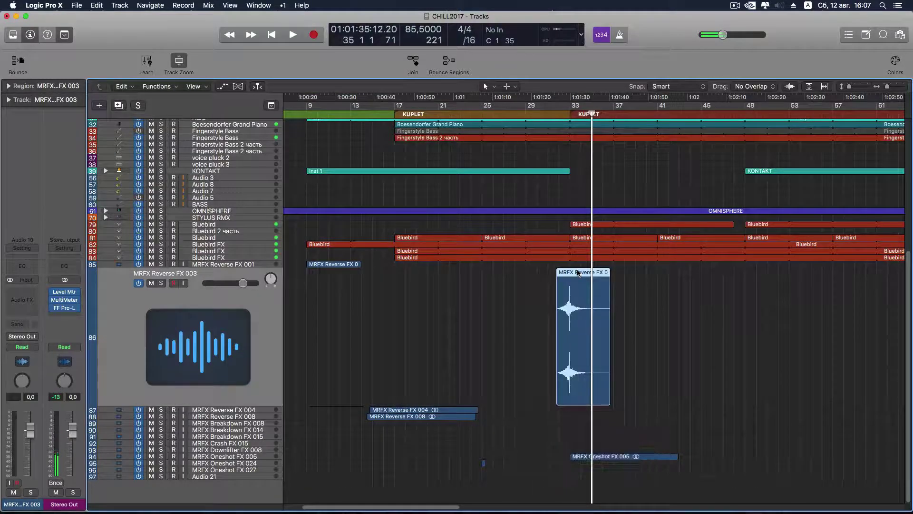
# - Play the transition into bar 33 and lower the MRFX Reverse FX 003 track volume to -15.6 dB
pyautogui.click(558, 126)
pyautogui.click(551, 110)
pyautogui.press('space')
pyautogui.moveTo(243, 283); pyautogui.dragTo(222, 285)
pyautogui.press('space')
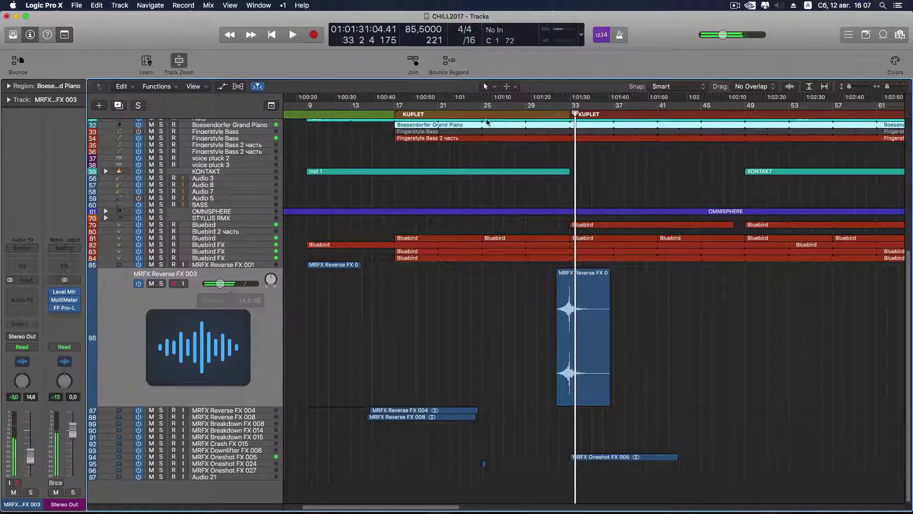
pyautogui.click(535, 101)
pyautogui.press('space')
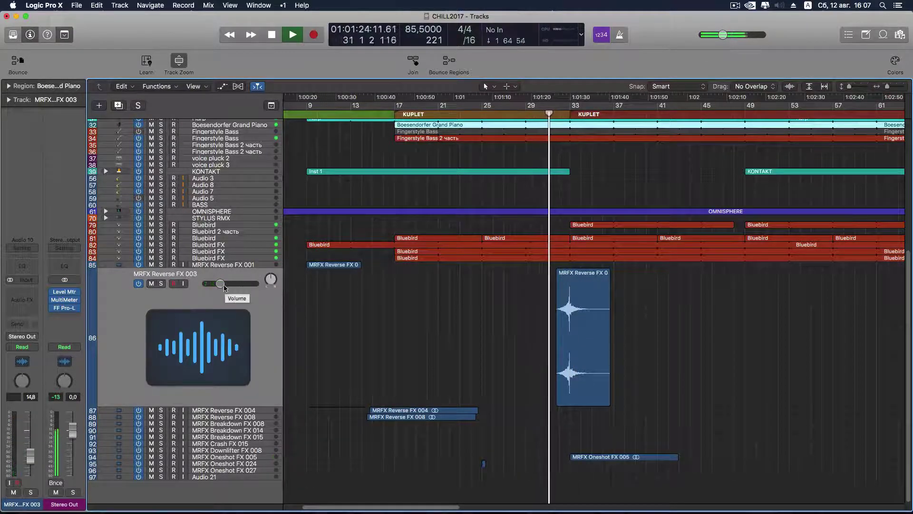
pyautogui.moveTo(223, 284); pyautogui.dragTo(222, 285)
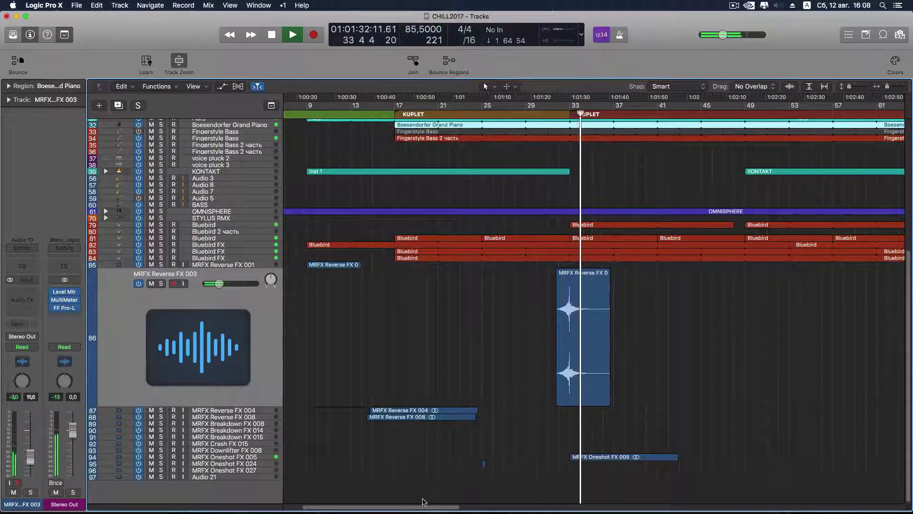
# - Copy the short MRFX Oneshot FX 024 region from bar 25 to bar 41 on the same track
pyautogui.moveTo(420, 507); pyautogui.dragTo(442, 507)
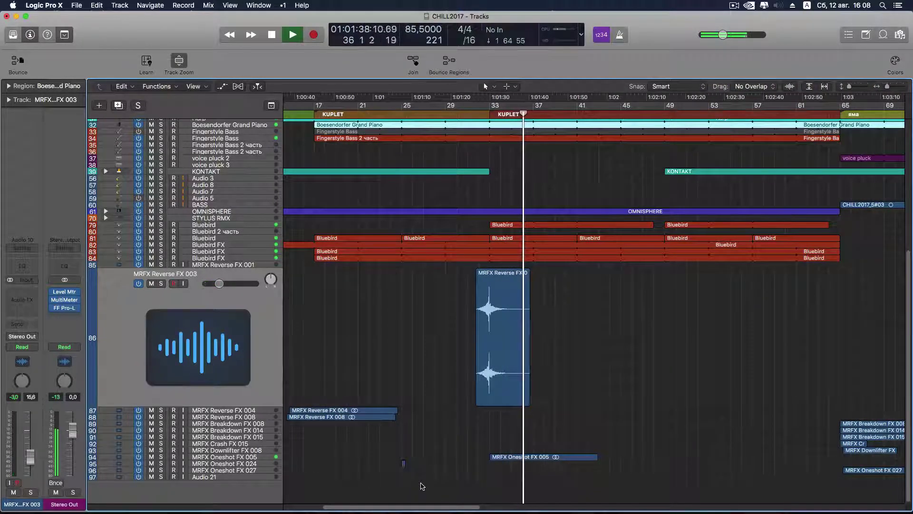
pyautogui.click(403, 466)
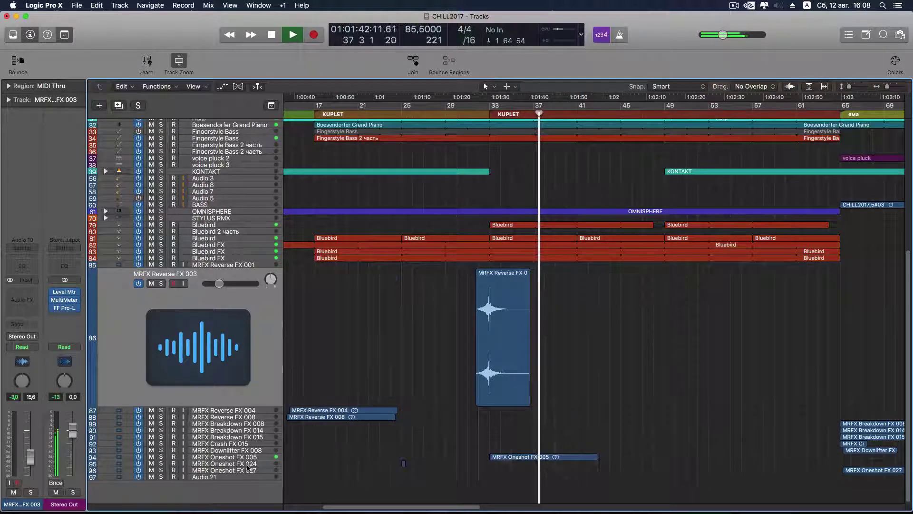
pyautogui.click(402, 464)
pyautogui.click(404, 386)
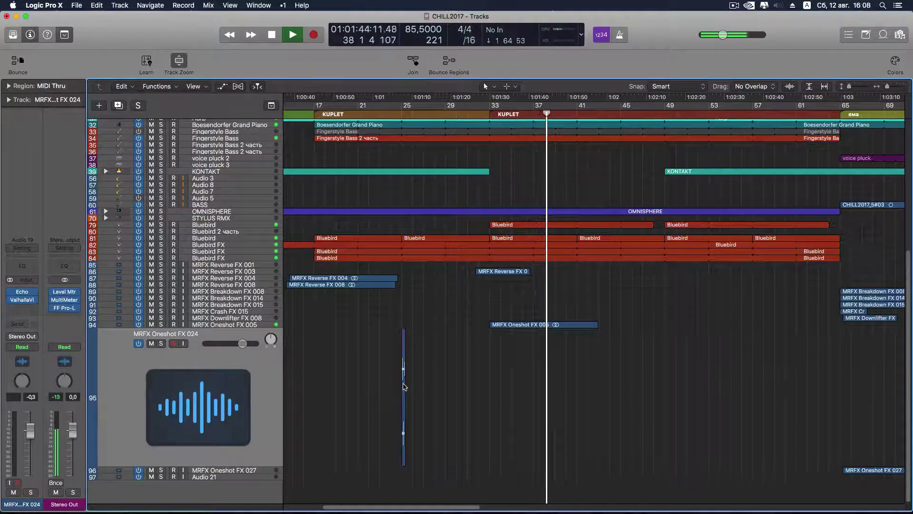
pyautogui.moveTo(403, 351); pyautogui.dragTo(580, 355)
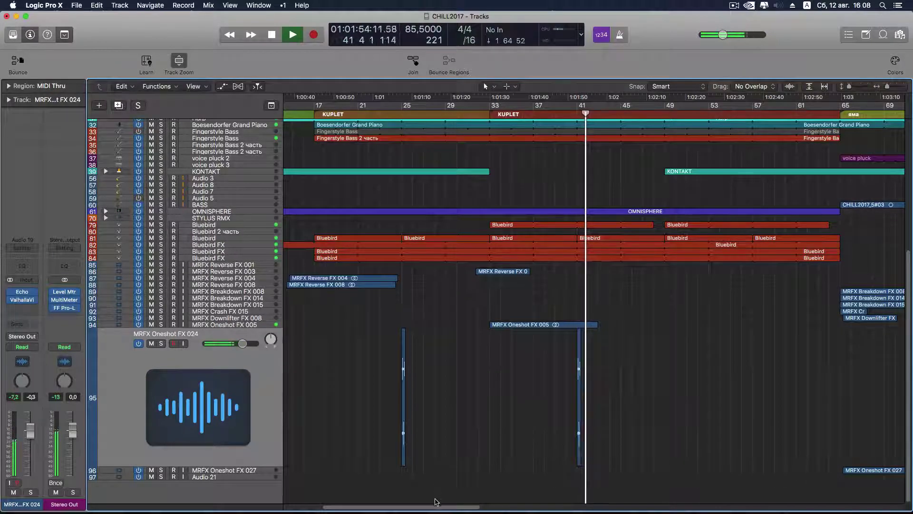
# - Copy the MRFX Oneshot FX 024 region at bar 41 to bar 57 on the same track
pyautogui.moveTo(435, 509); pyautogui.dragTo(455, 509)
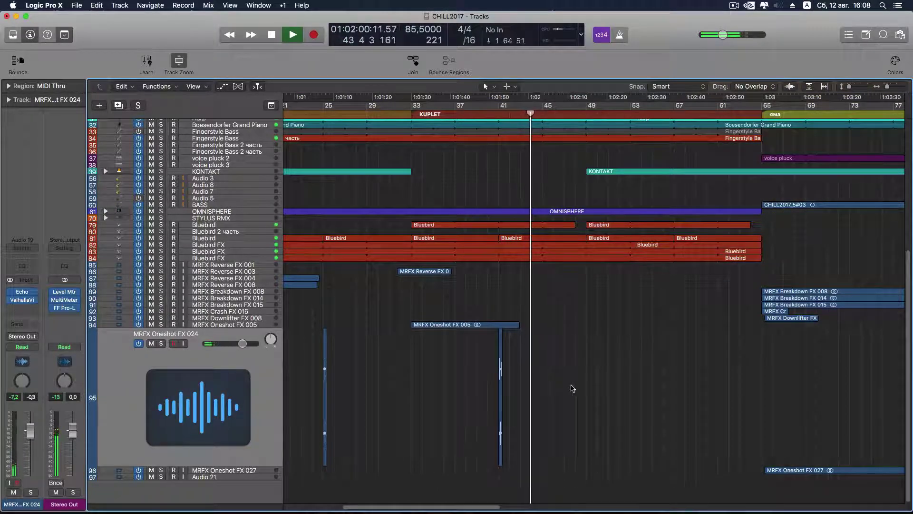
pyautogui.press('space')
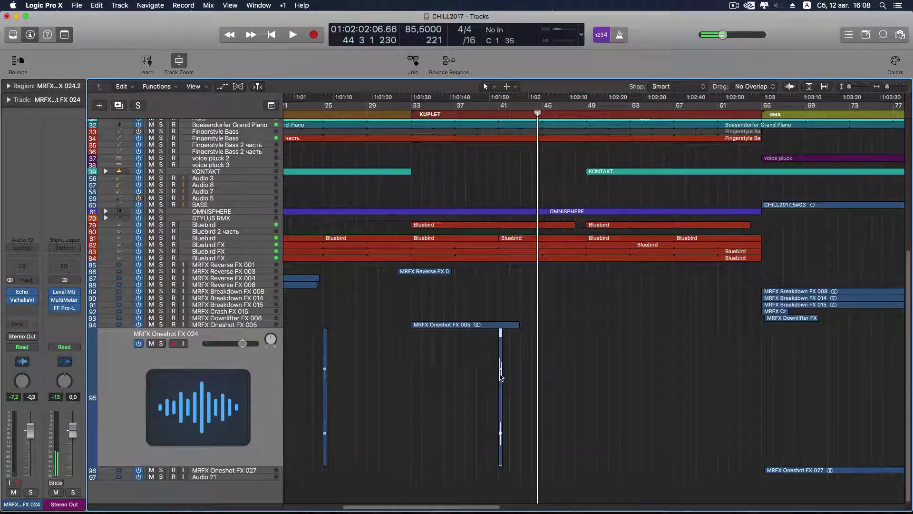
pyautogui.moveTo(501, 377); pyautogui.dragTo(676, 373)
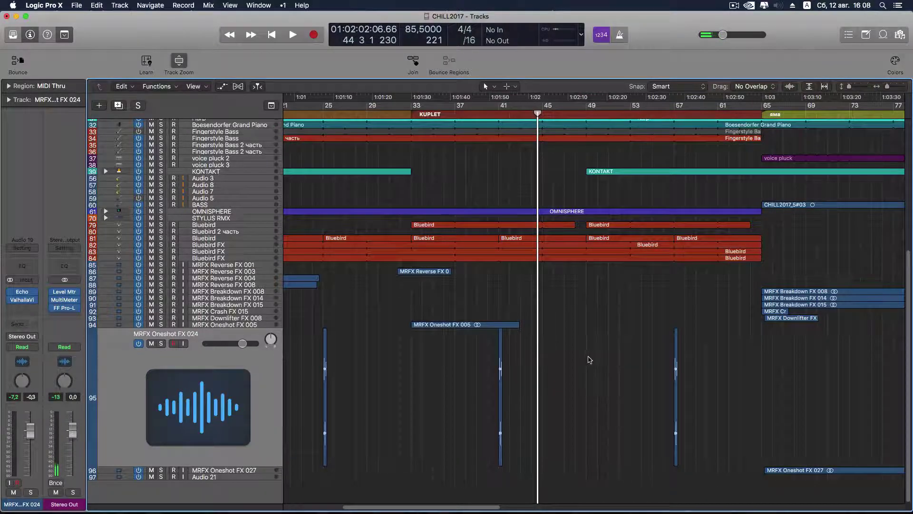
# - Play the arrangement from bar 6 of the intro and mute the MRFX Reverse FX 001 region at bar 9
pyautogui.hotkey('ctrl', 'z')
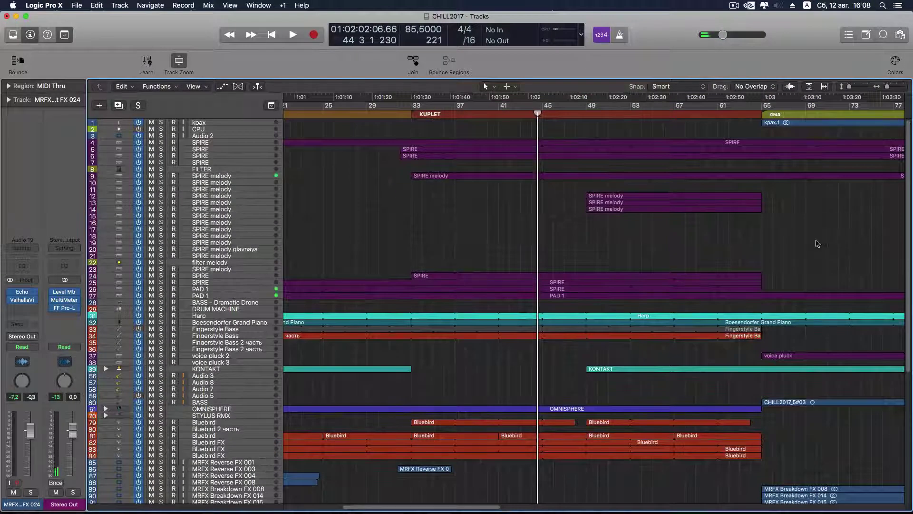
pyautogui.press('super+Left')
pyautogui.press('super+Left')
pyautogui.press('super+Left')
pyautogui.press('super+Left')
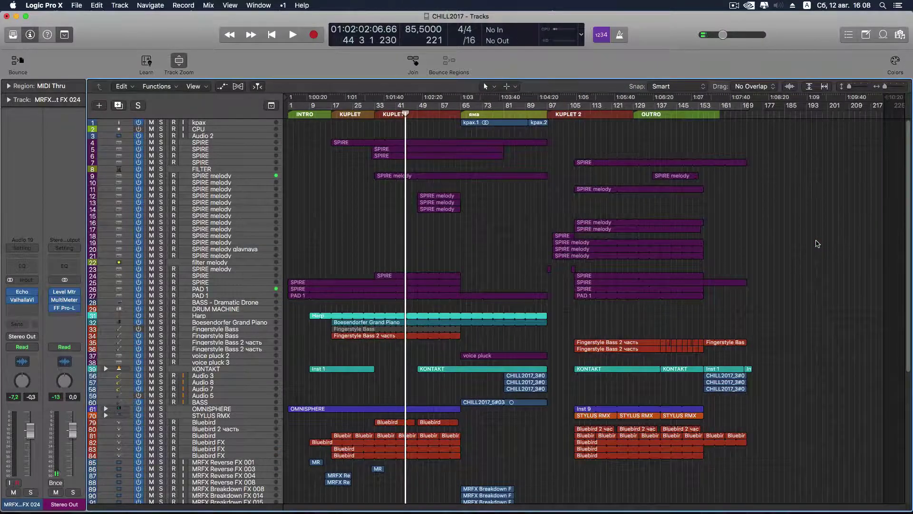
pyautogui.hotkey('ctrl', 'z')
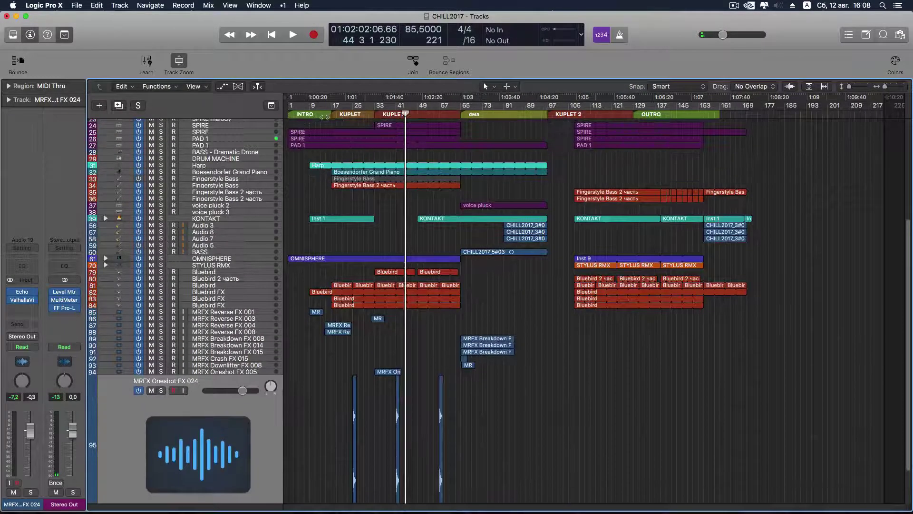
pyautogui.click(302, 113)
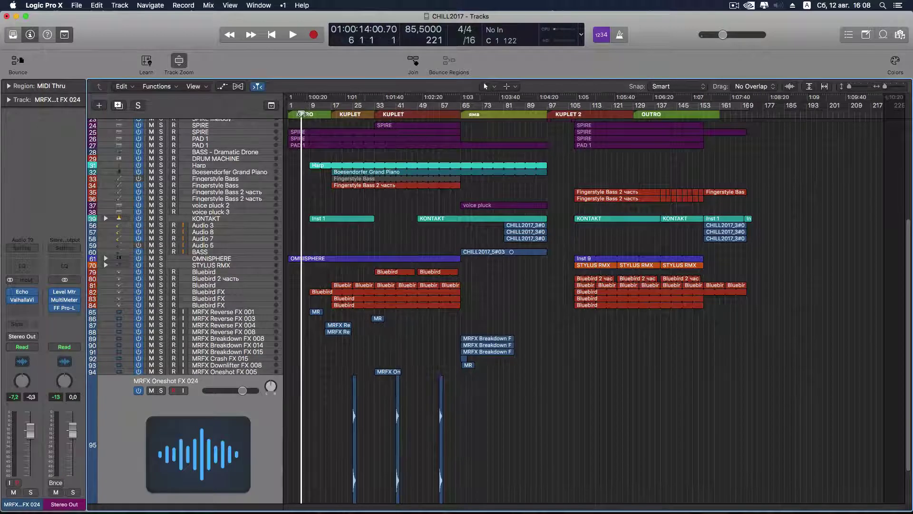
pyautogui.press('space')
pyautogui.click(245, 314)
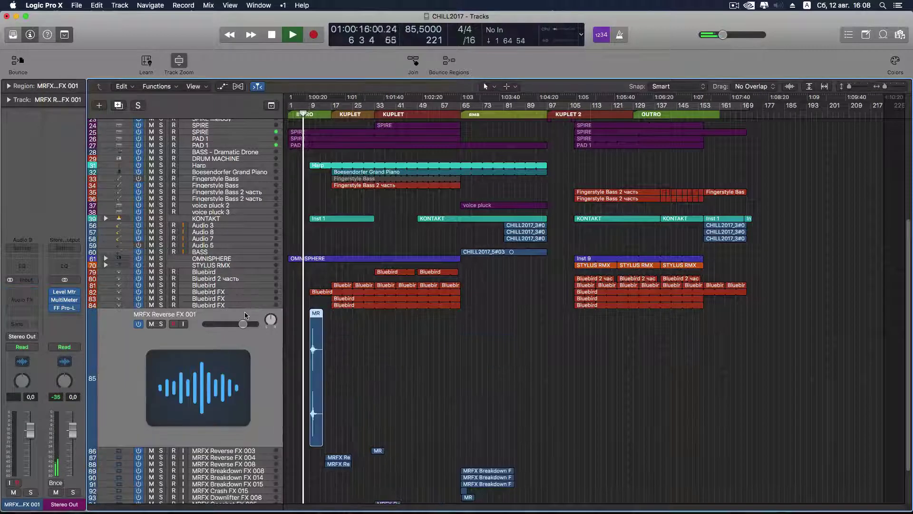
pyautogui.scroll(-3, 353, 356)
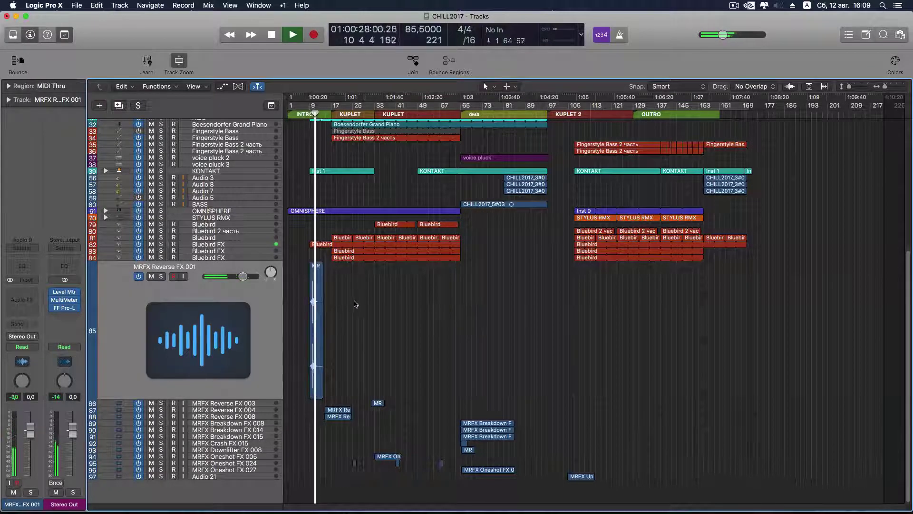
# - Listen to the MRFX Reverse FX 004 and 008 effects leading into the first KUPLET section
pyautogui.click(261, 404)
pyautogui.click(257, 412)
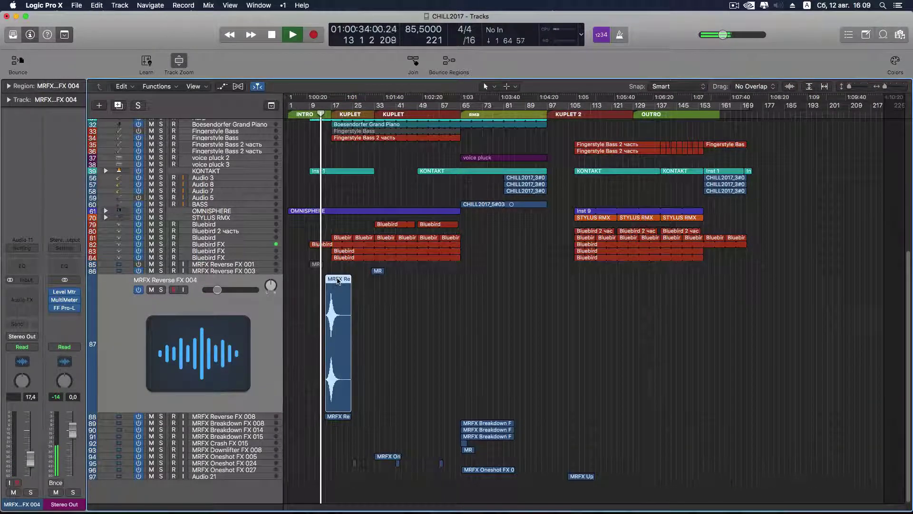
pyautogui.click(265, 416)
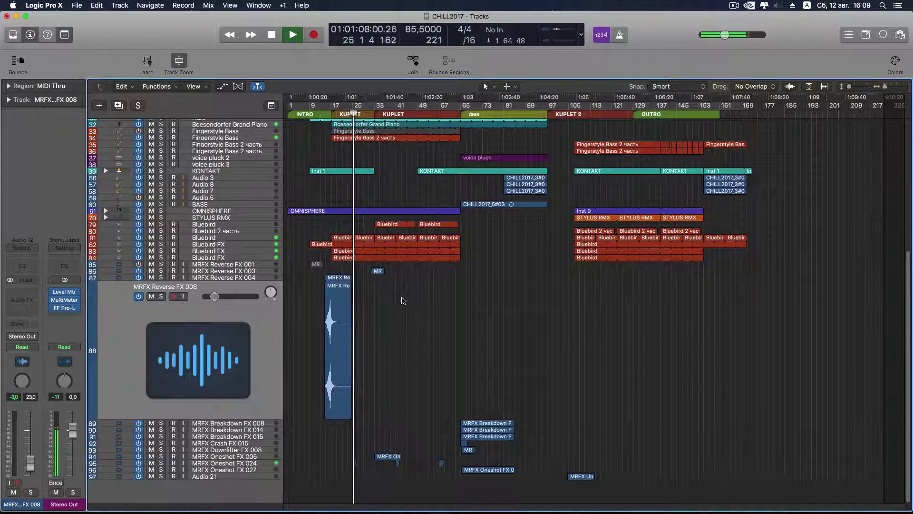
# - Raise the ValhallaVintageVerb mix on the MRFX Oneshot FX 024 track to 58.4 %
pyautogui.click(248, 462)
pyautogui.click(22, 300)
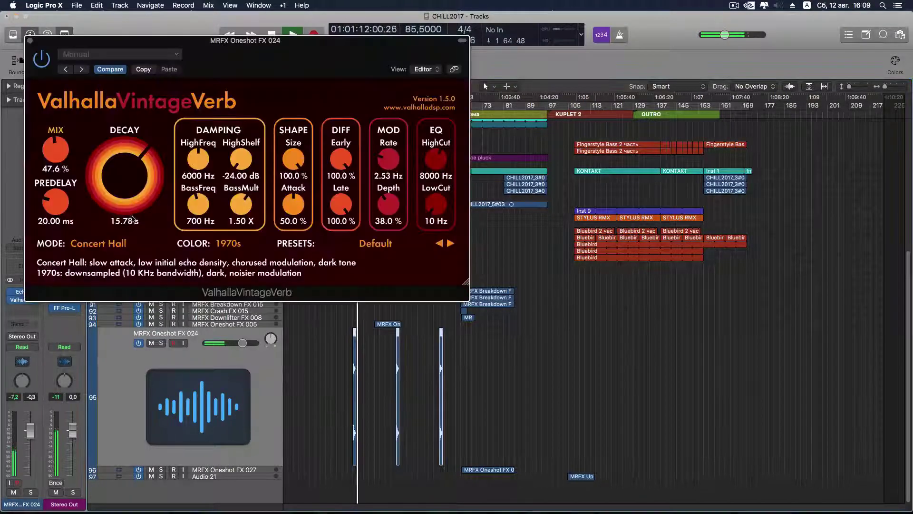
pyautogui.moveTo(53, 152); pyautogui.dragTo(55, 145)
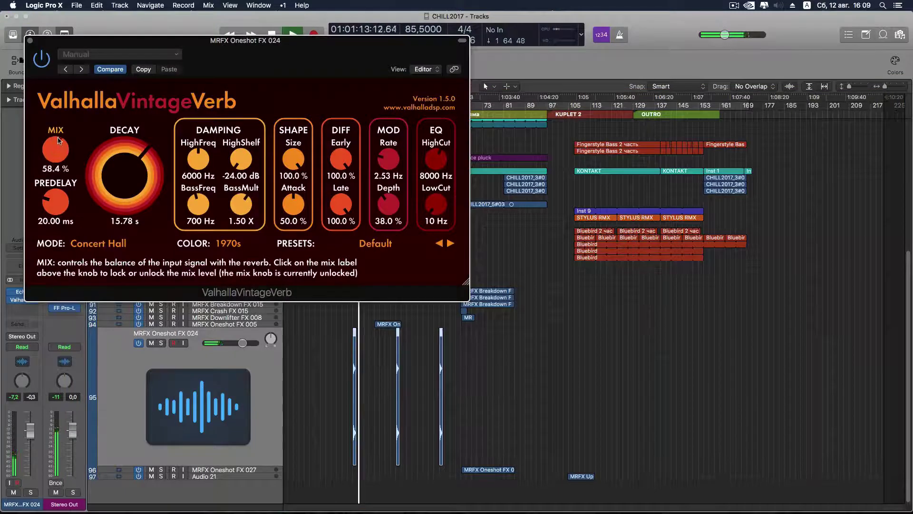
pyautogui.click(30, 41)
# - Set the Echo on the MRFX Oneshot FX 024 track to 93 % feedback, 80 % wet and color 29
pyautogui.click(21, 291)
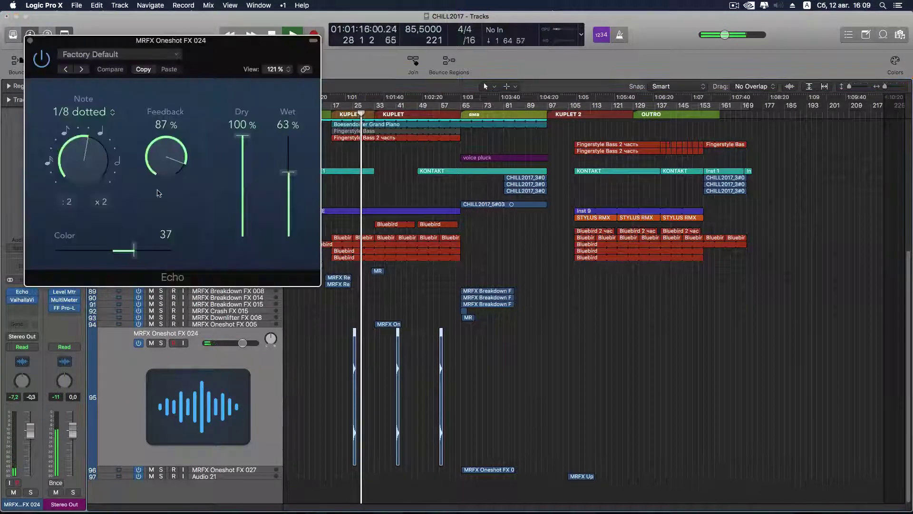
pyautogui.moveTo(167, 161); pyautogui.dragTo(168, 157)
pyautogui.moveTo(289, 172); pyautogui.dragTo(295, 157)
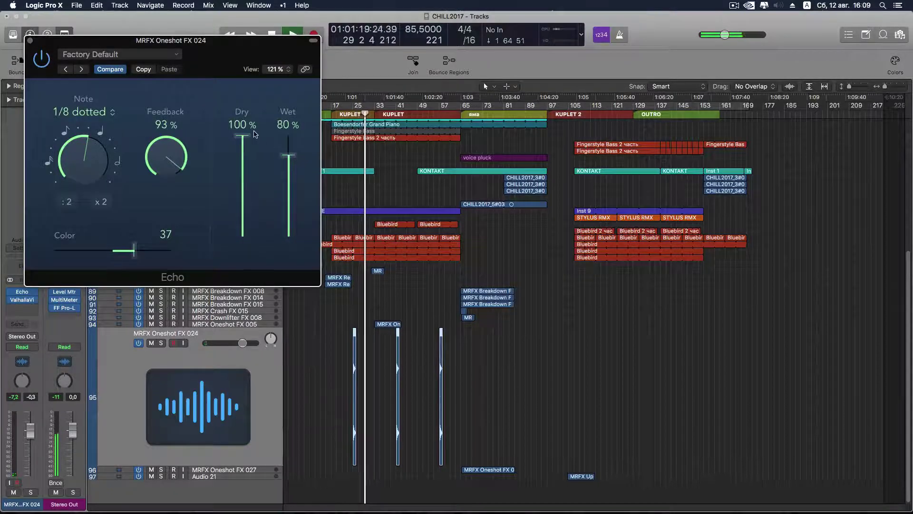
pyautogui.moveTo(133, 250); pyautogui.dragTo(129, 250)
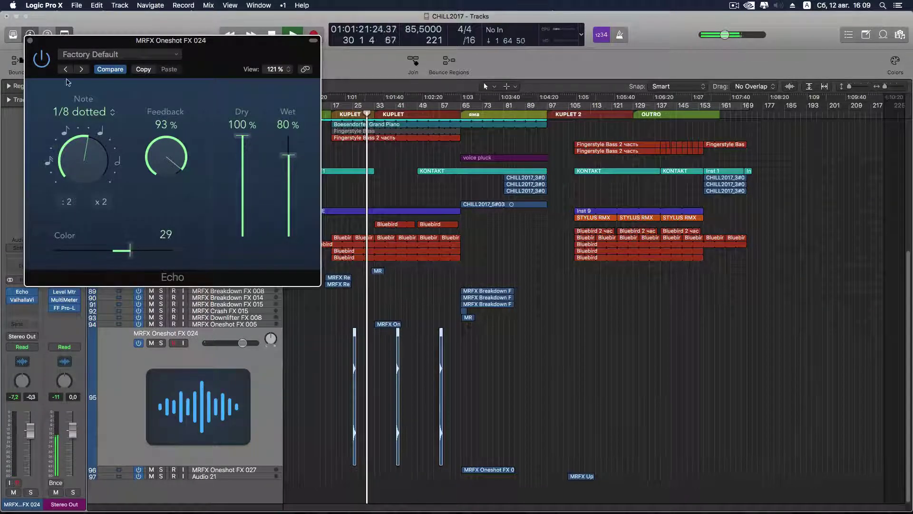
pyautogui.click(30, 41)
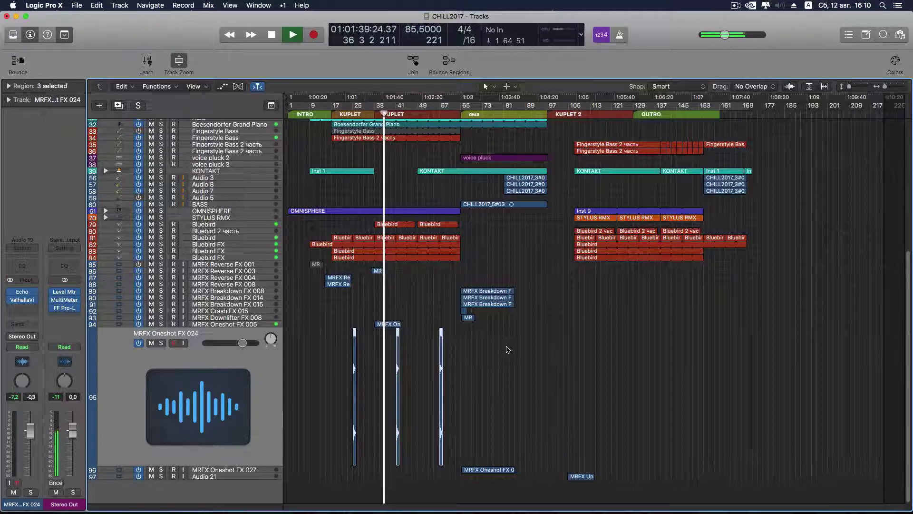
# - Review the MRFX Reverse FX 003, 004 and 008 tracks during playback, and stop the song
pyautogui.scroll(8, 507, 357)
pyautogui.scroll(-5, 509, 355)
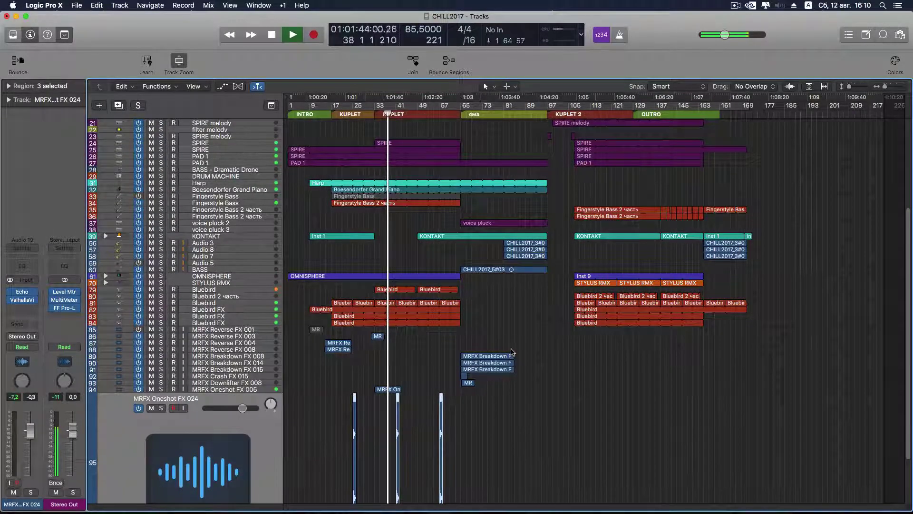
pyautogui.click(265, 337)
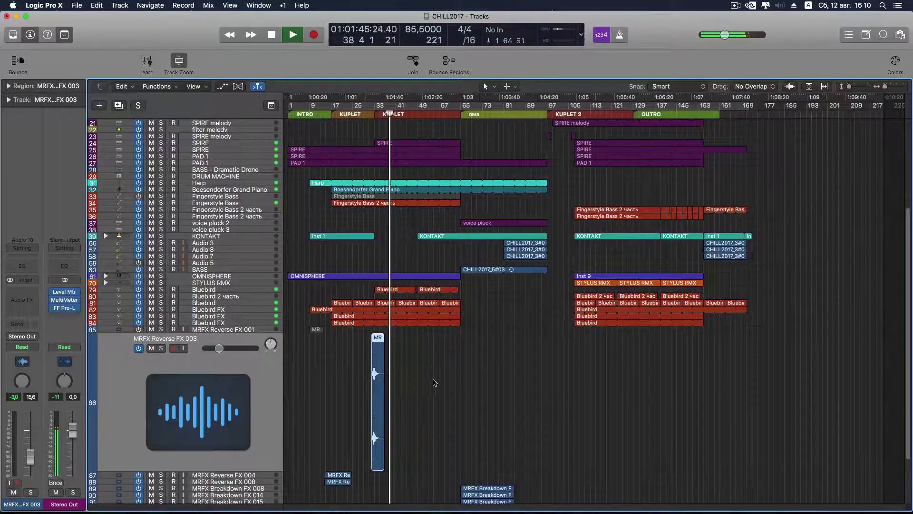
pyautogui.click(258, 474)
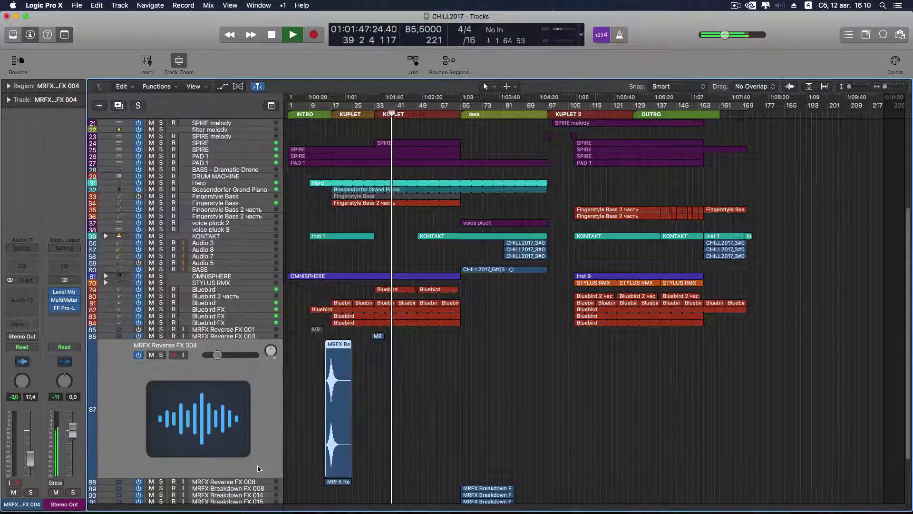
pyautogui.click(257, 482)
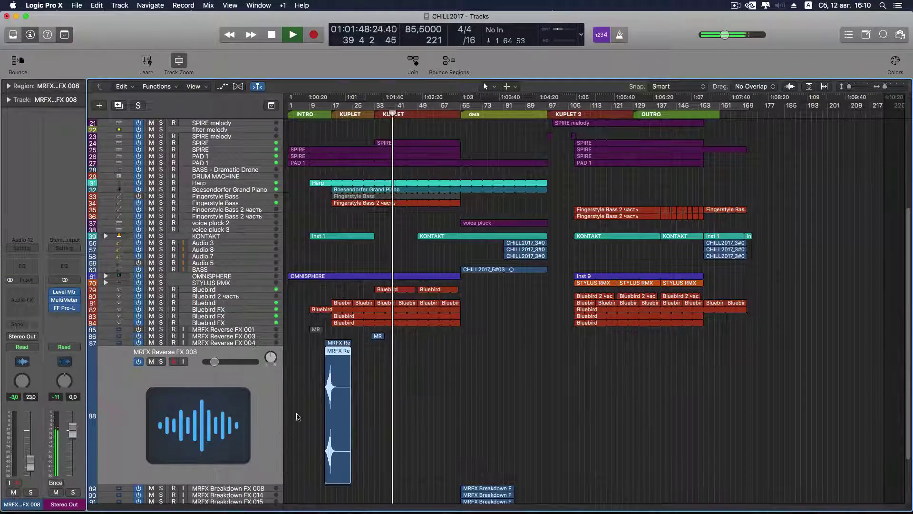
pyautogui.press('space')
pyautogui.click(307, 364)
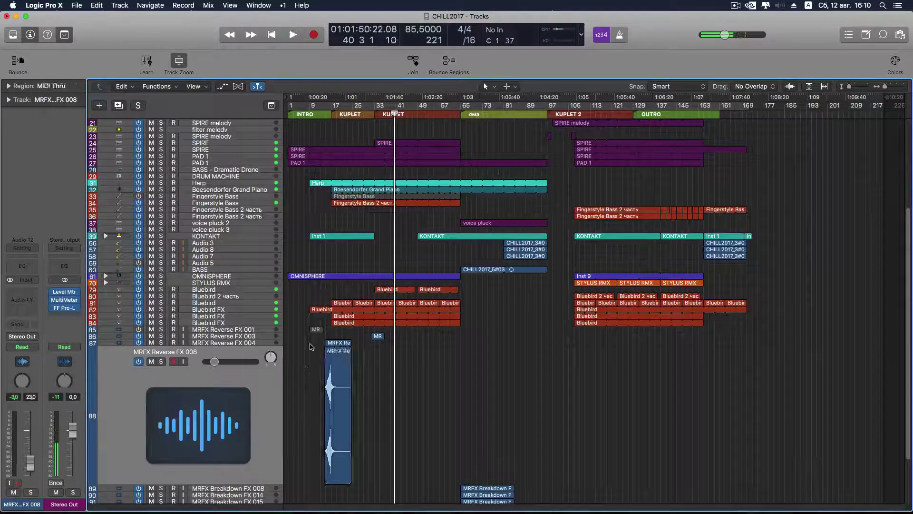
# - Copy the MRFX Reverse FX 004 and 008 regions 32 bars further along so they lead into bar 49
pyautogui.click(329, 359)
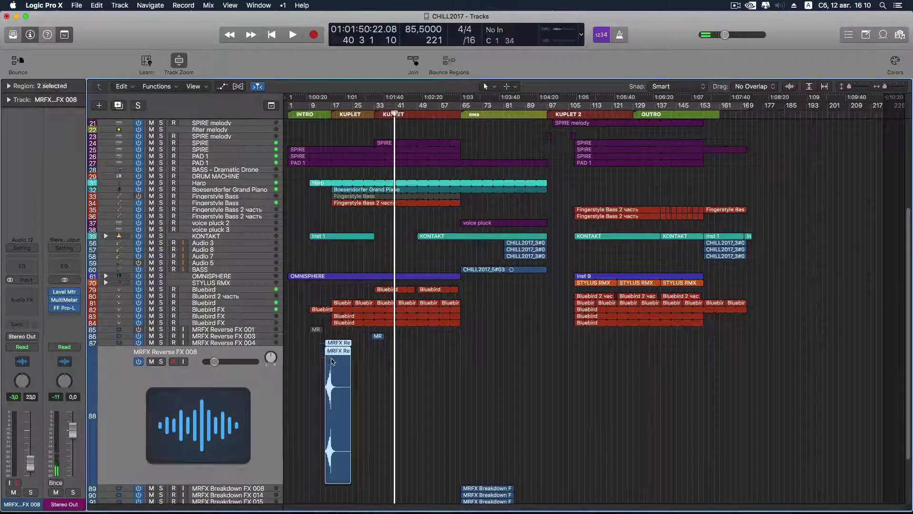
pyautogui.moveTo(331, 346); pyautogui.dragTo(420, 346)
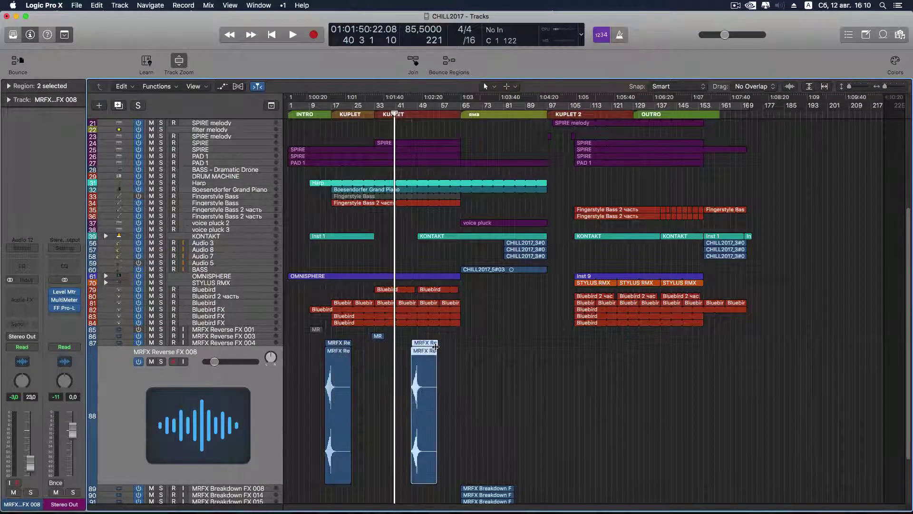
# - Play the song from about bar 44 and check how the copied MRFX Reverse FX 004 and 008 regions lead into bar 49
pyautogui.scroll(5, 424, 210)
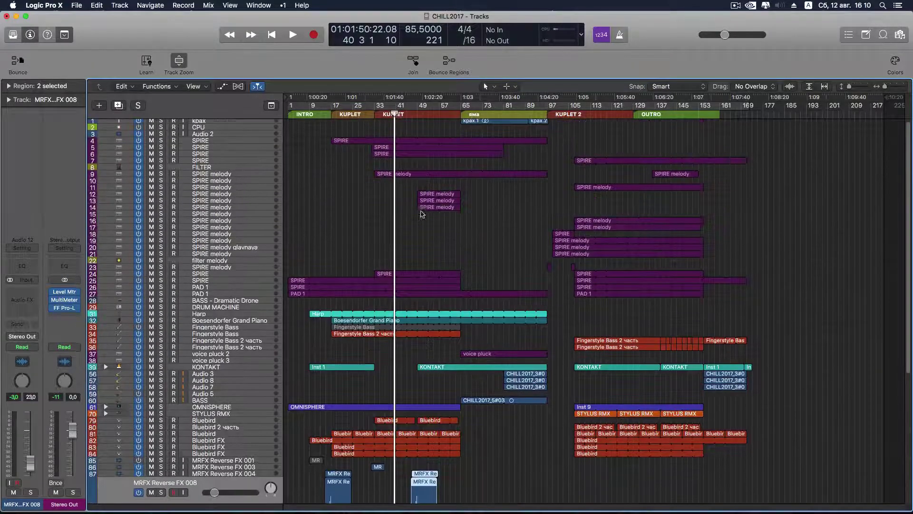
pyautogui.click(405, 113)
pyautogui.press('space')
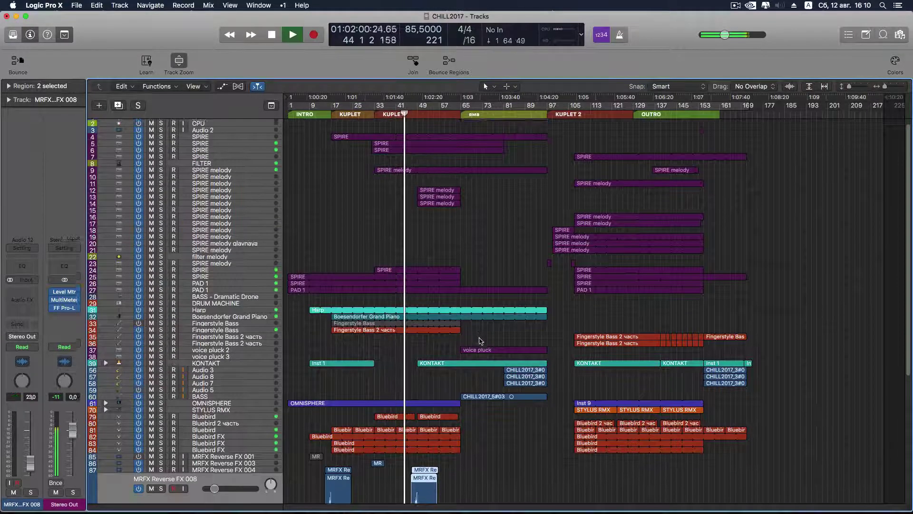
pyautogui.scroll(-7, 482, 332)
pyautogui.click(481, 330)
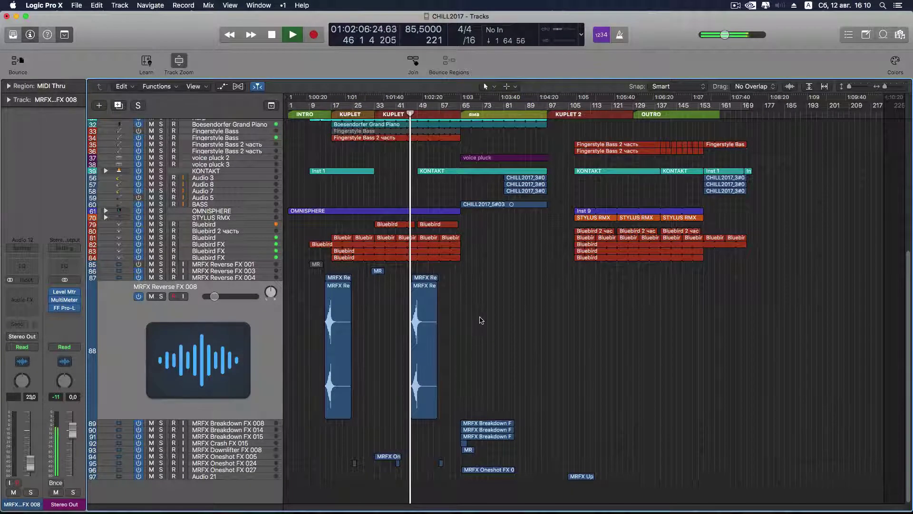
pyautogui.press('super+Right')
pyautogui.press('super+Right')
pyautogui.press('super+Right')
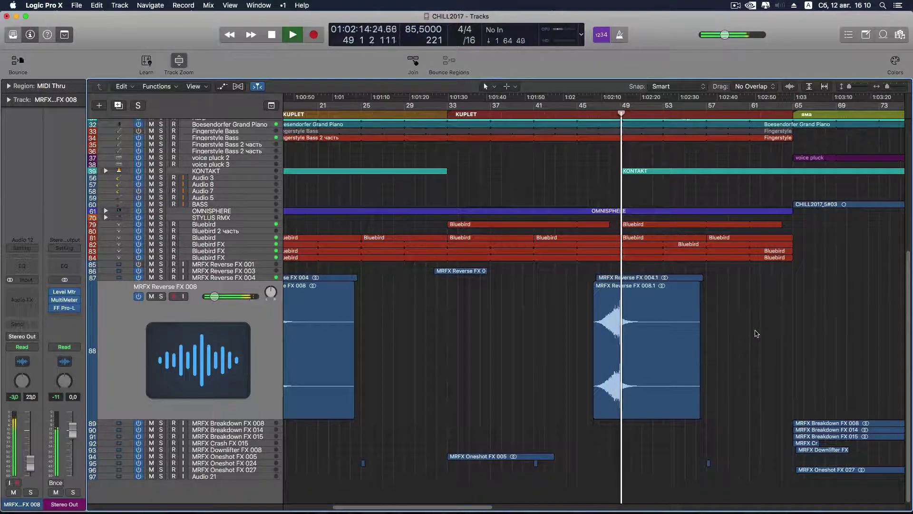
pyautogui.scroll(5, 755, 333)
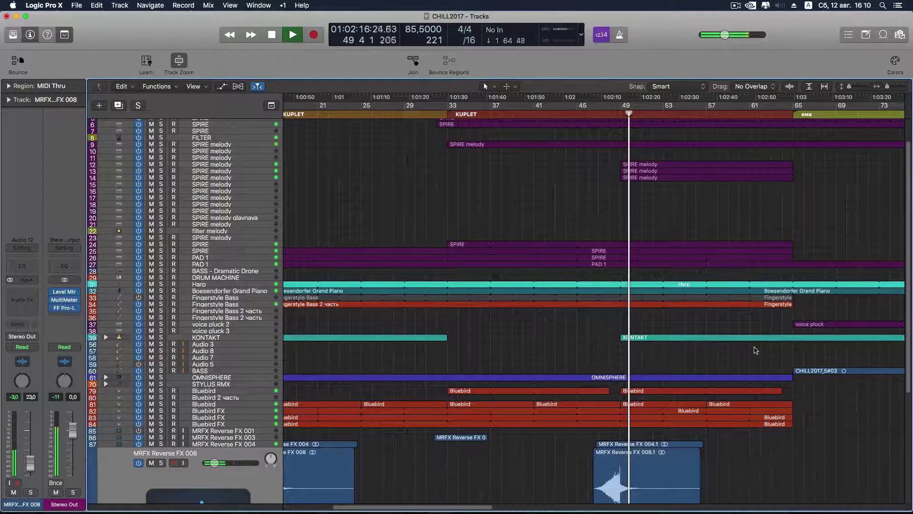
pyautogui.press('z')
pyautogui.scroll(-5, 637, 380)
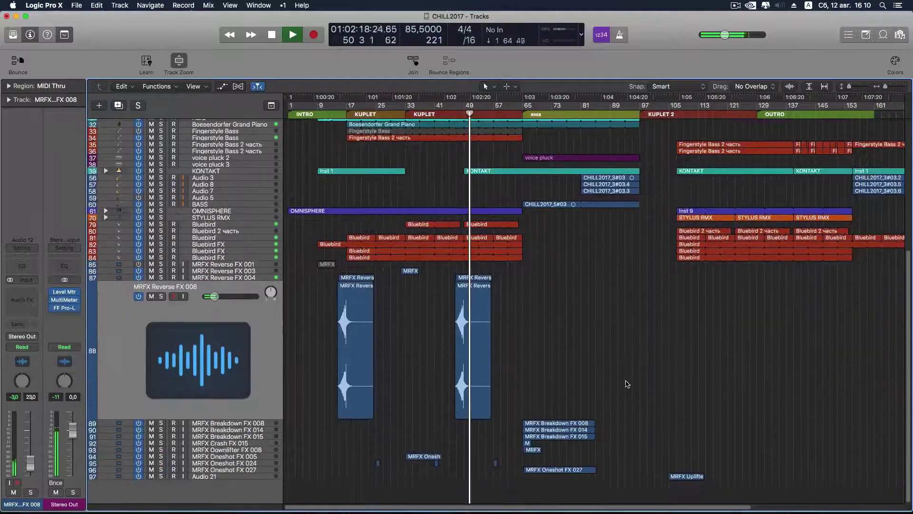
# - Balance the reverse effects by setting the MRFX Reverse FX 004 volume to -13.6 dB and MRFX Reverse FX 008 to -18.0 dB
pyautogui.moveTo(217, 297); pyautogui.dragTo(220, 297)
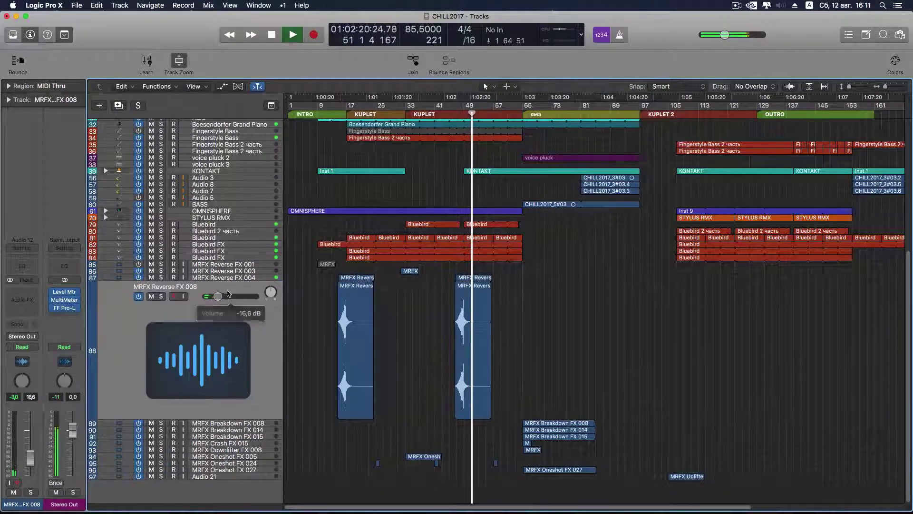
pyautogui.click(226, 278)
pyautogui.click(217, 289)
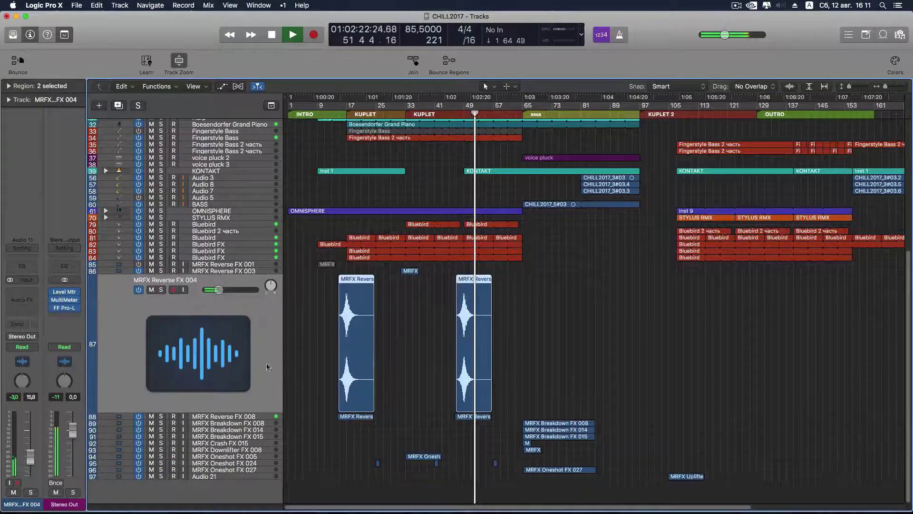
pyautogui.click(236, 416)
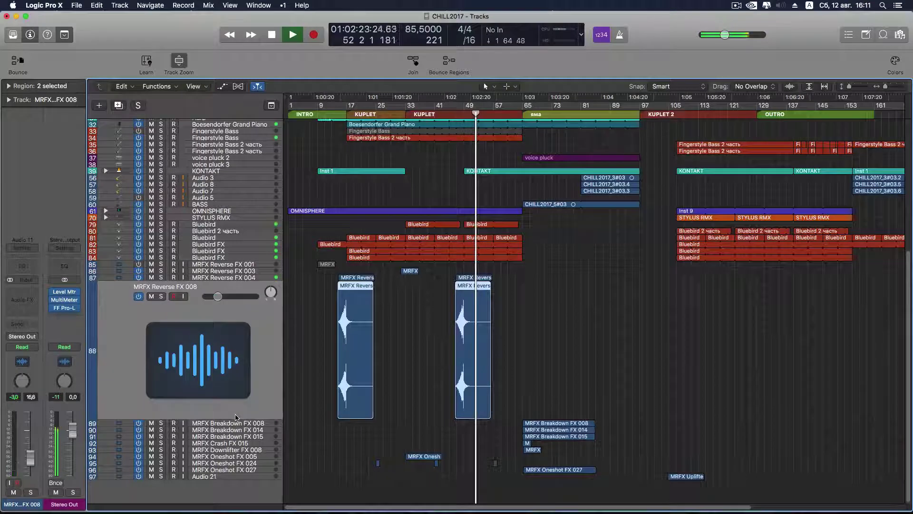
pyautogui.click(240, 278)
pyautogui.click(223, 291)
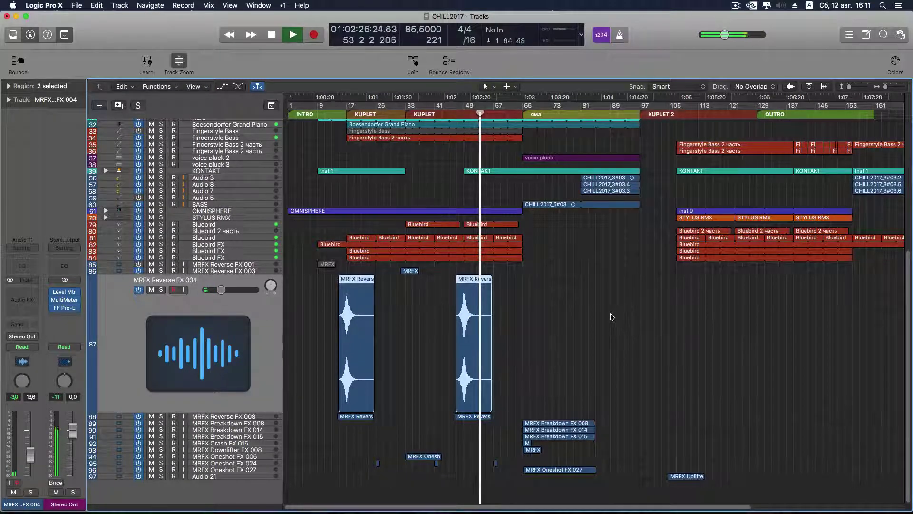
pyautogui.click(257, 420)
pyautogui.click(217, 296)
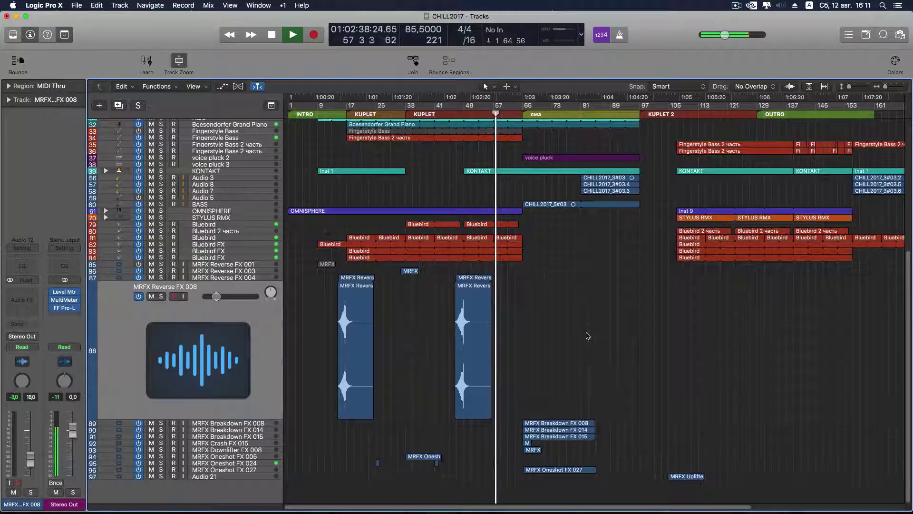
# - Set the Echo on the MRFX Oneshot FX 024 track to 88 % feedback and 90 % wet
pyautogui.click(269, 465)
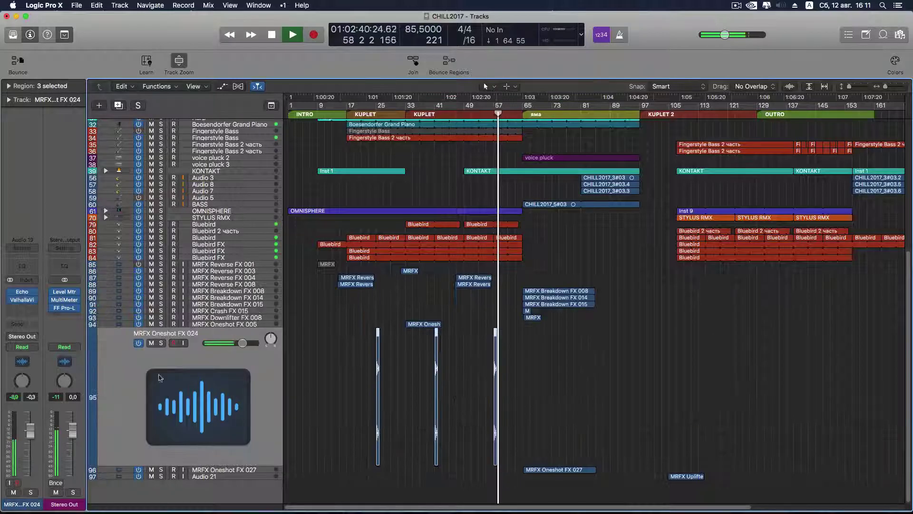
pyautogui.click(22, 291)
pyautogui.moveTo(289, 155); pyautogui.dragTo(288, 145)
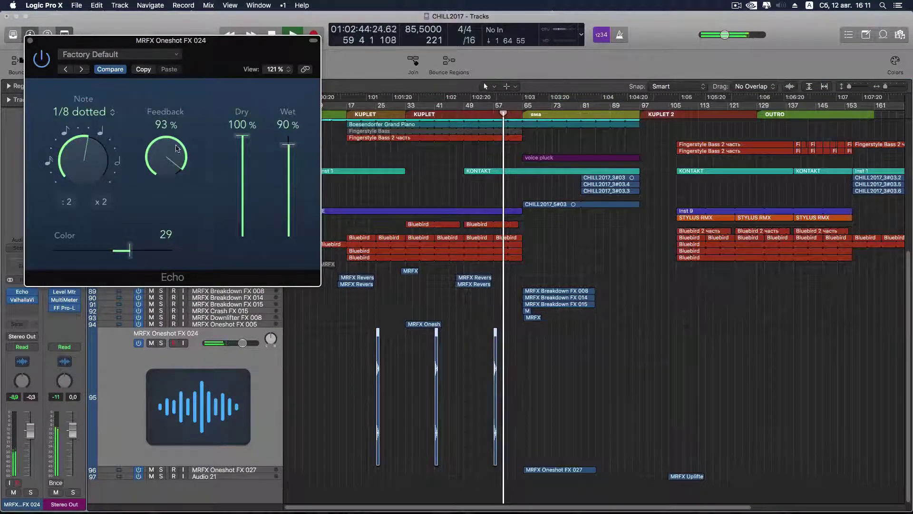
pyautogui.moveTo(168, 159); pyautogui.dragTo(168, 163)
pyautogui.click(30, 43)
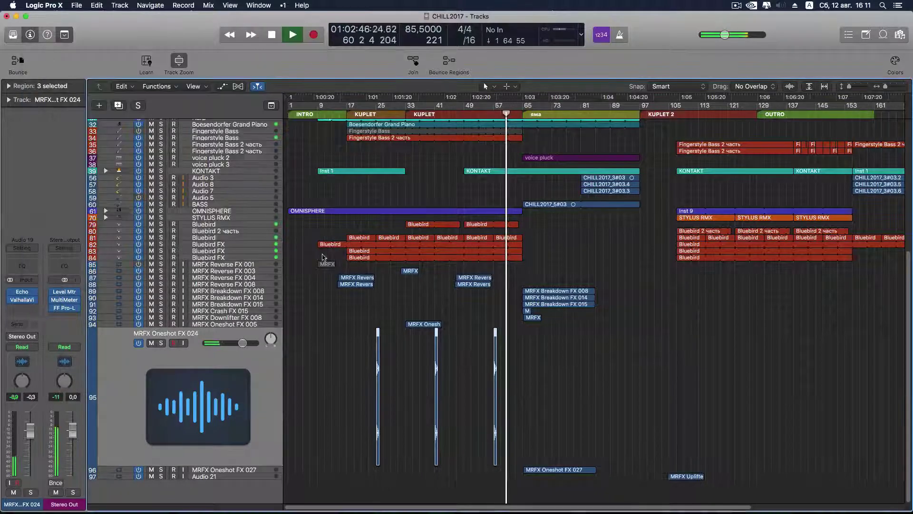
pyautogui.click(24, 292)
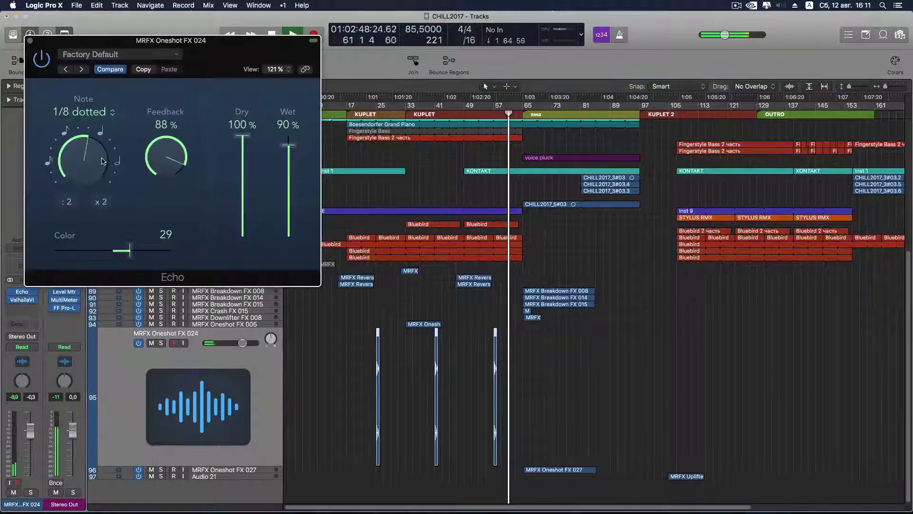
pyautogui.click(30, 41)
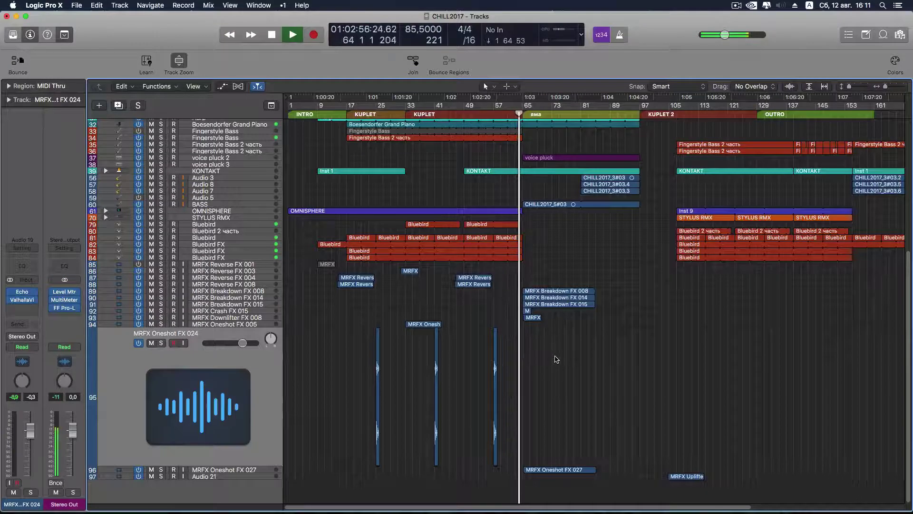
# - Stop playback and turn off the MRFX Breakdown FX 014, Breakdown FX 015, Crash FX 015 and Downlifter FX 008 tracks
pyautogui.scroll(5, 566, 364)
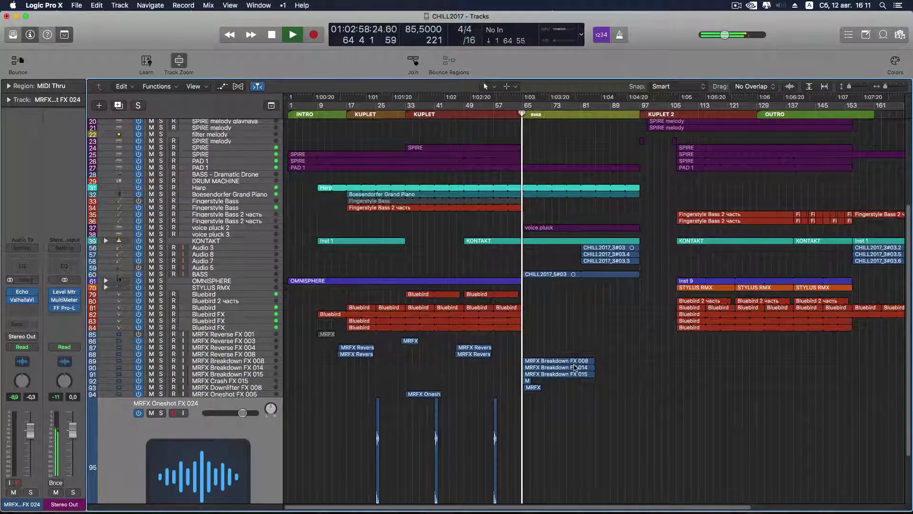
pyautogui.scroll(-5, 586, 384)
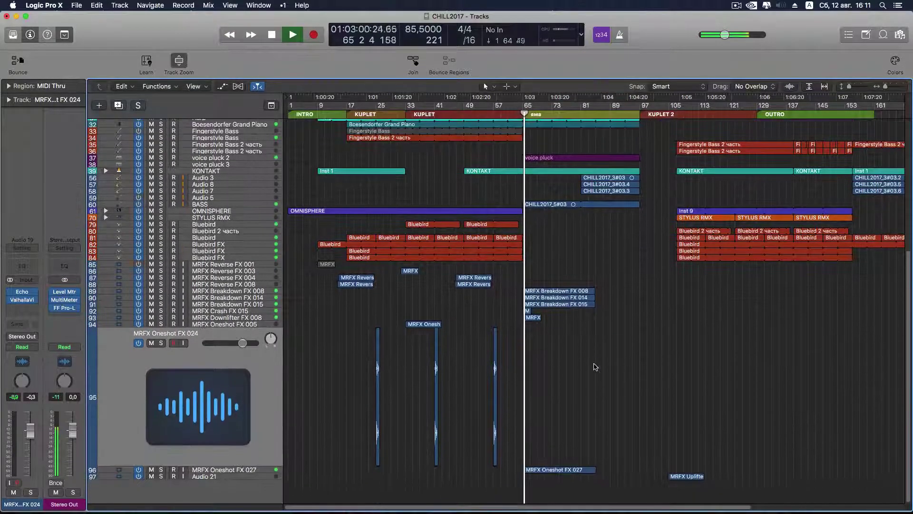
pyautogui.press('space')
pyautogui.click(266, 290)
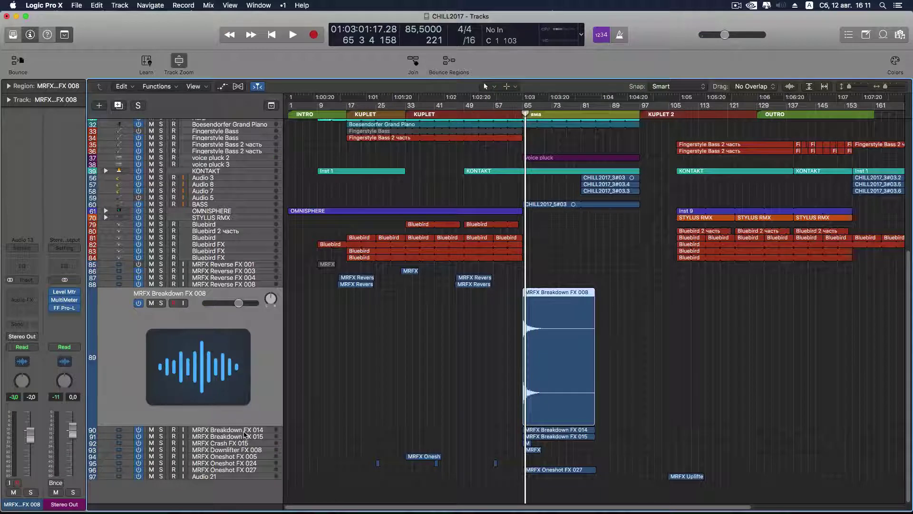
pyautogui.moveTo(138, 430); pyautogui.dragTo(140, 452)
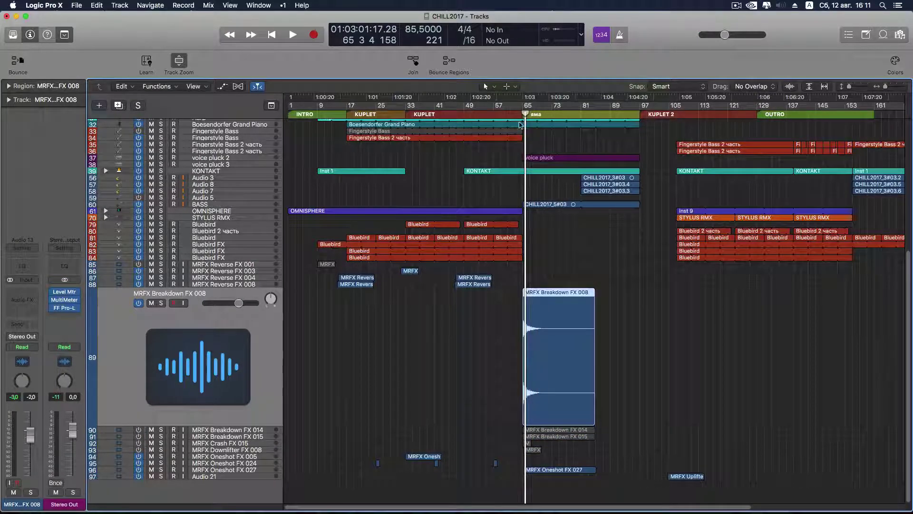
# - Set a cycle range over bars 65 to 81 and listen to the start of the яма section
pyautogui.moveTo(525, 111); pyautogui.dragTo(580, 112)
pyautogui.press('space')
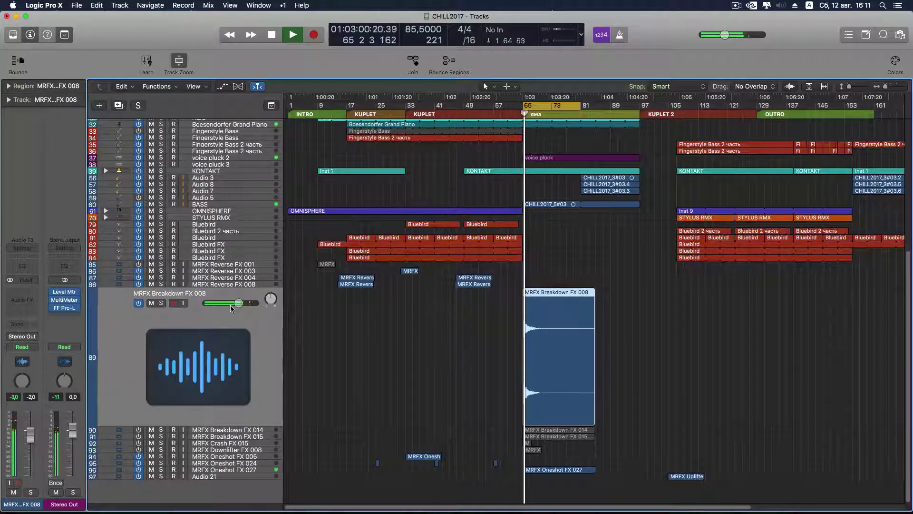
pyautogui.press('space')
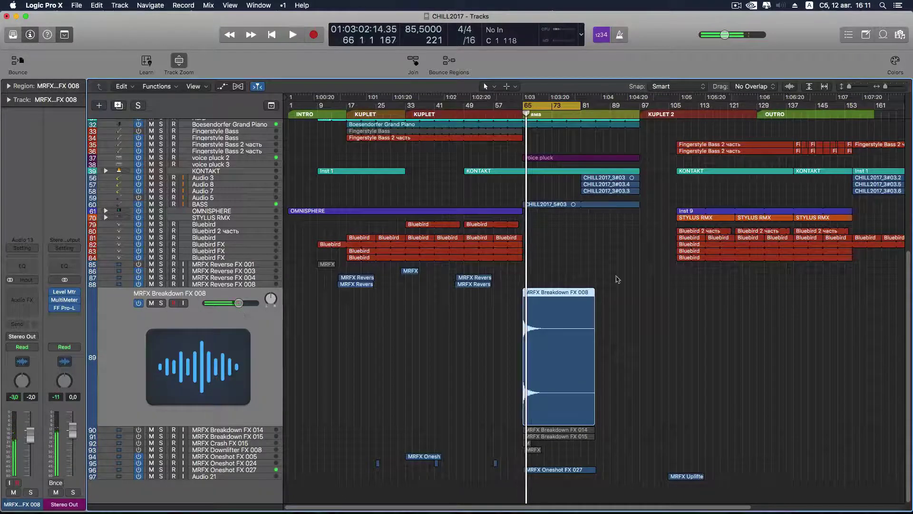
# - Turn off the VOICE track inside the KONTAKT stack and collapse the stack
pyautogui.click(231, 172)
pyautogui.click(111, 240)
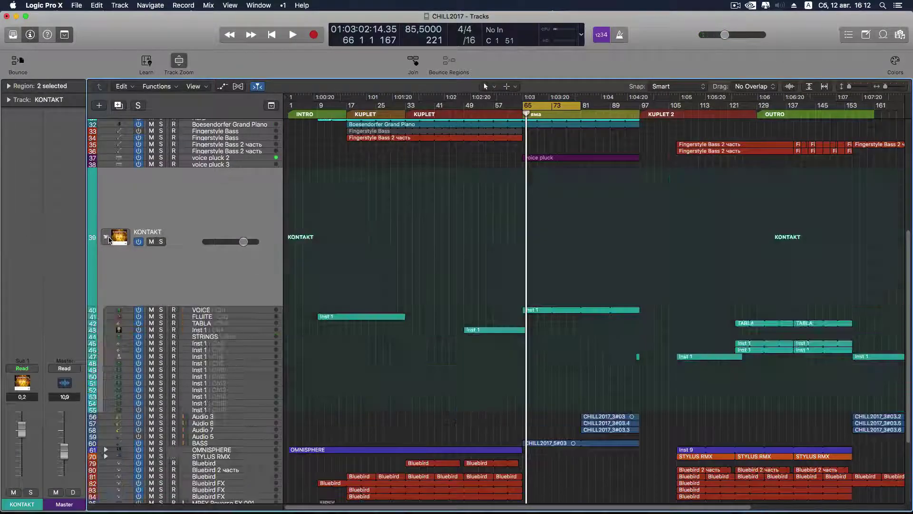
pyautogui.click(231, 312)
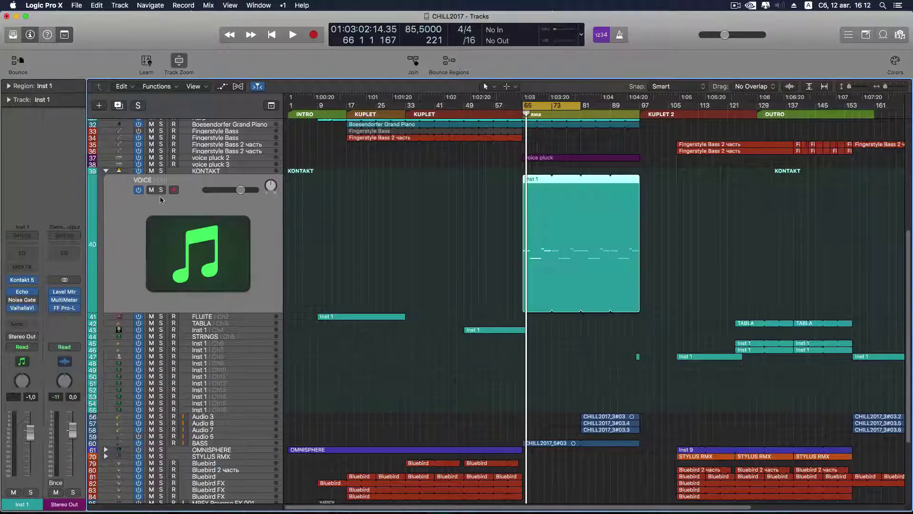
pyautogui.click(138, 189)
pyautogui.click(107, 171)
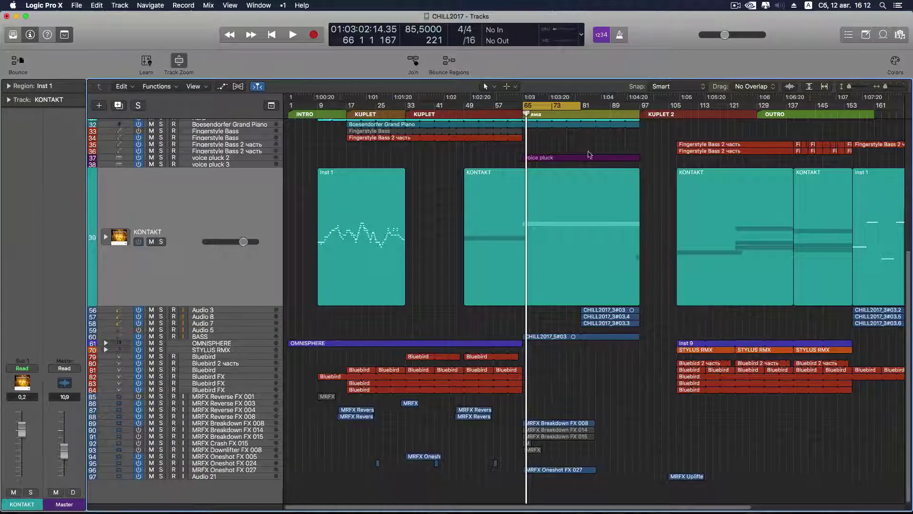
# - Listen to the start of the яма section without the VOICE track, and advance the playhead to bar 74
pyautogui.press('space')
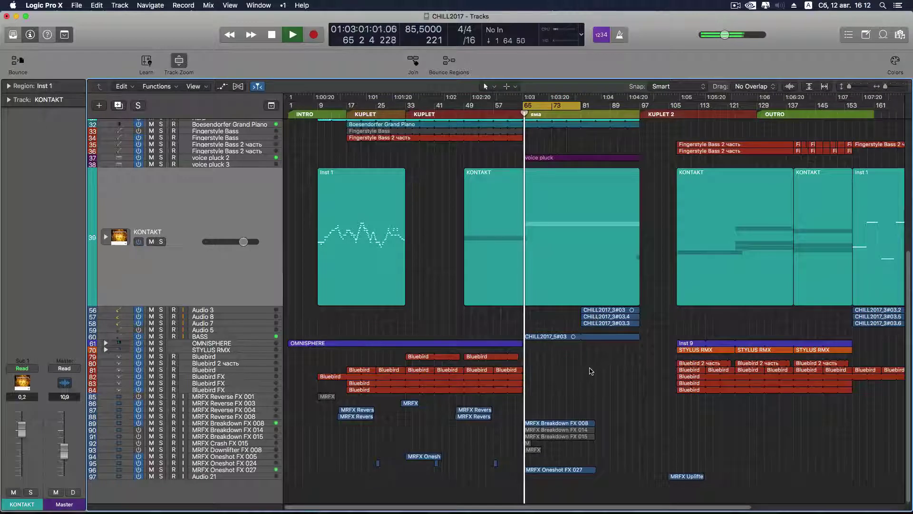
pyautogui.press('space')
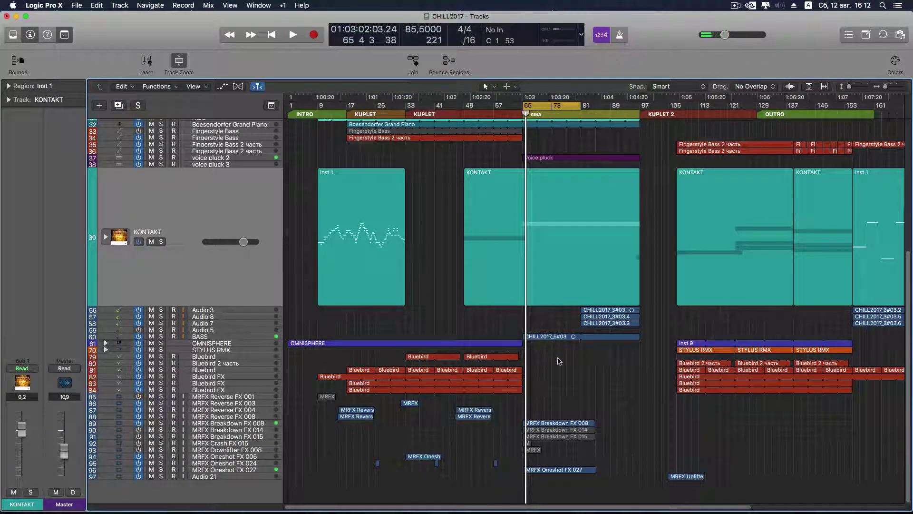
pyautogui.press('.')
pyautogui.press('.')
pyautogui.press('.')
pyautogui.press('.')
pyautogui.press('.')
pyautogui.press('.')
pyautogui.press('.')
pyautogui.press('.')
pyautogui.press('.')
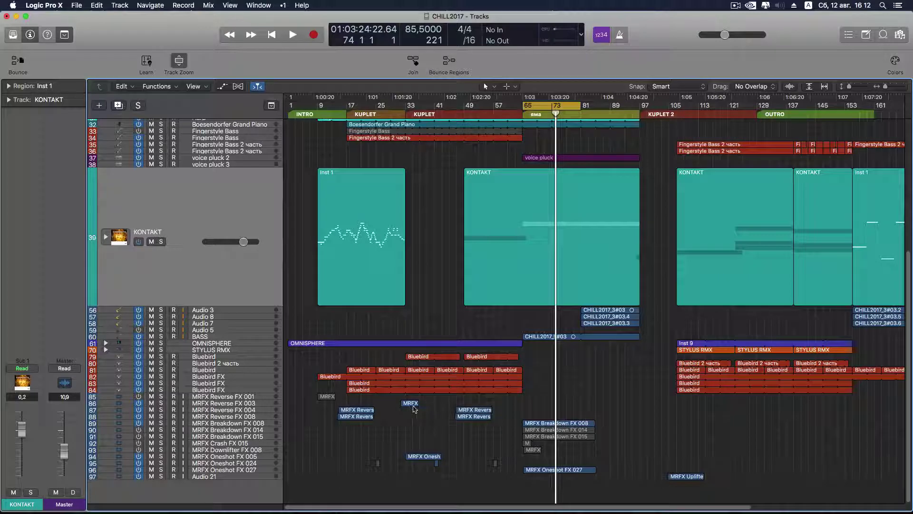
# - Copy the MRFX Reverse FX 003 region 32 bars further along to position 63 4 1 1, leading into the яма section
pyautogui.click(262, 406)
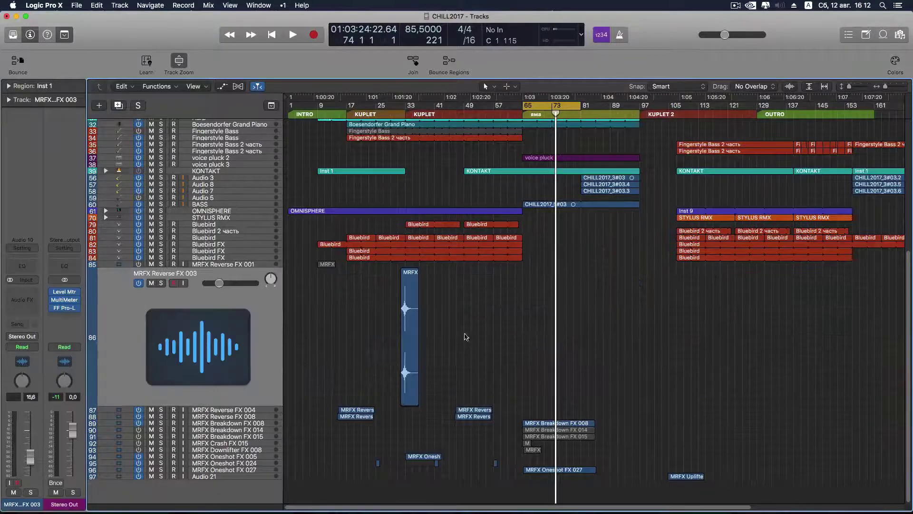
pyautogui.moveTo(411, 277); pyautogui.dragTo(498, 275)
pyautogui.moveTo(517, 274); pyautogui.dragTo(529, 274)
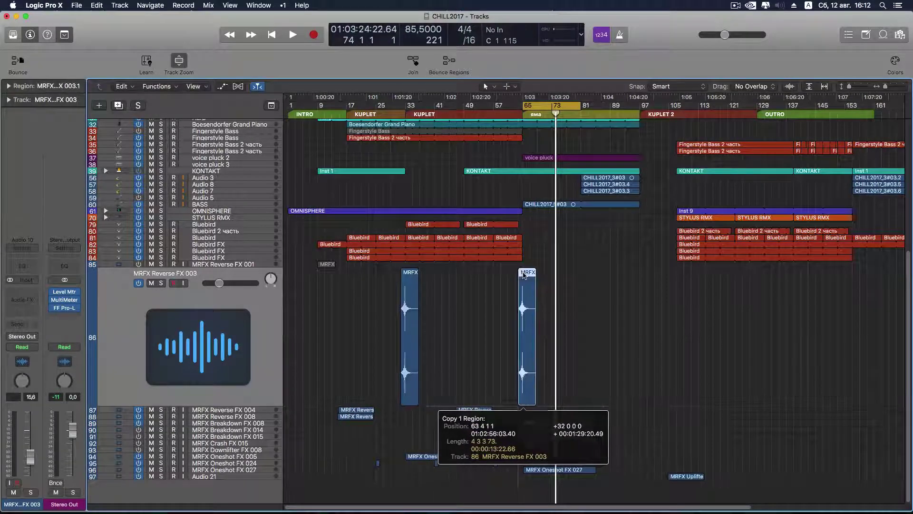
# - Play from bar 60 into the яма section to check the copied MRFX Reverse FX 003, and return the playhead to bar 62
pyautogui.click(503, 115)
pyautogui.press('space')
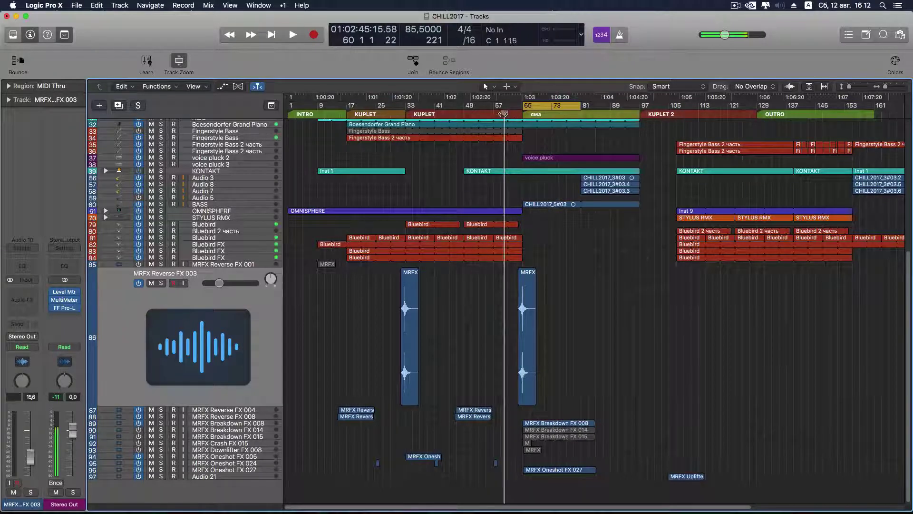
pyautogui.press('space')
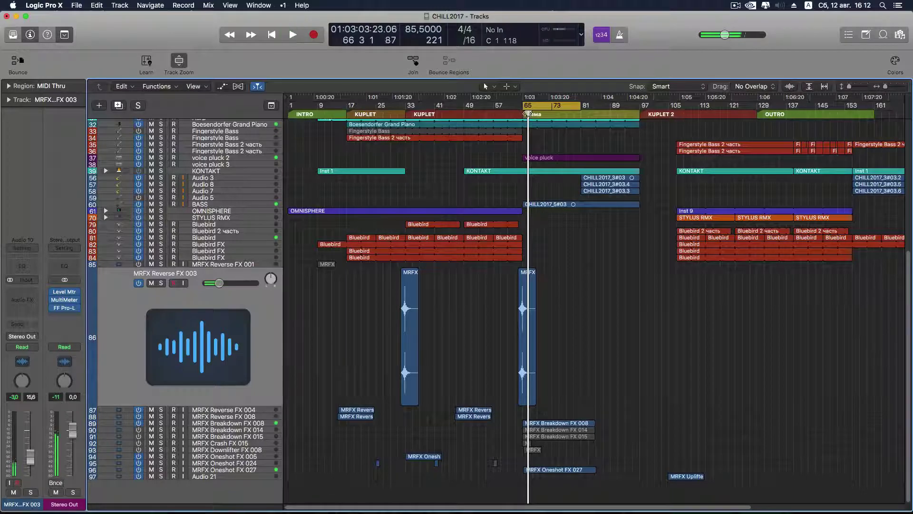
pyautogui.moveTo(527, 114); pyautogui.dragTo(511, 115)
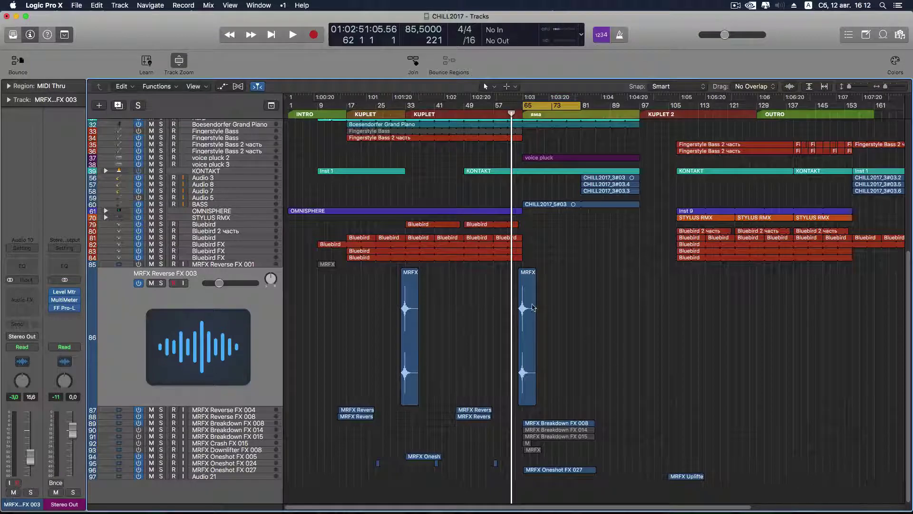
# - Listen from bar 62 into the яма section and compare the MRFX Breakdown FX 008, 014 and 015 regions
pyautogui.click(269, 424)
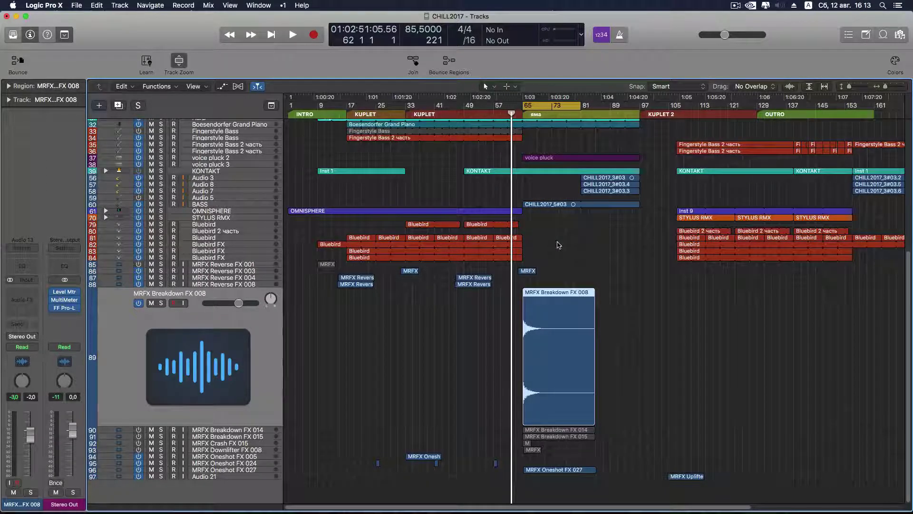
pyautogui.press('space')
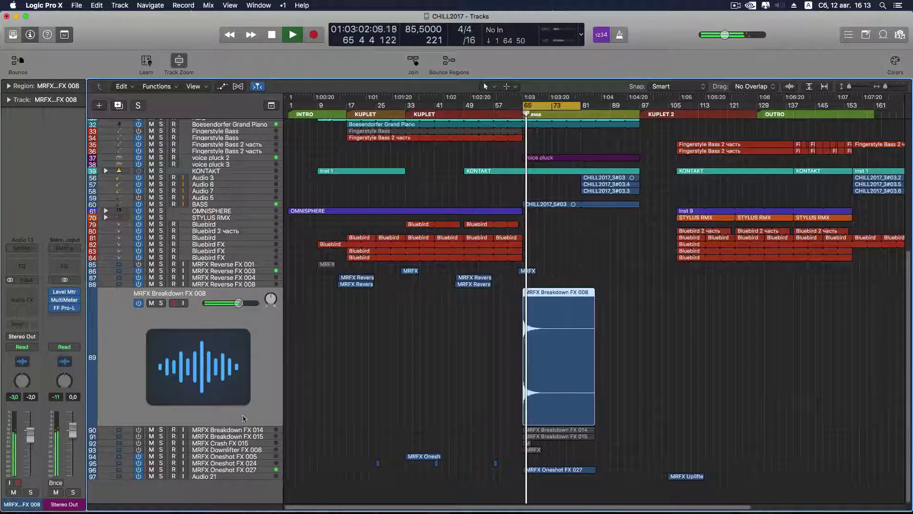
pyautogui.click(244, 431)
pyautogui.press('space')
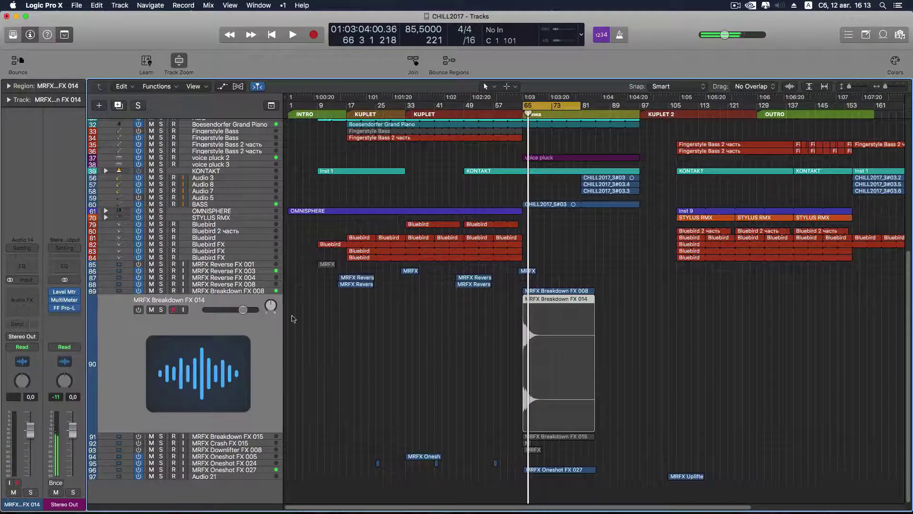
pyautogui.click(263, 291)
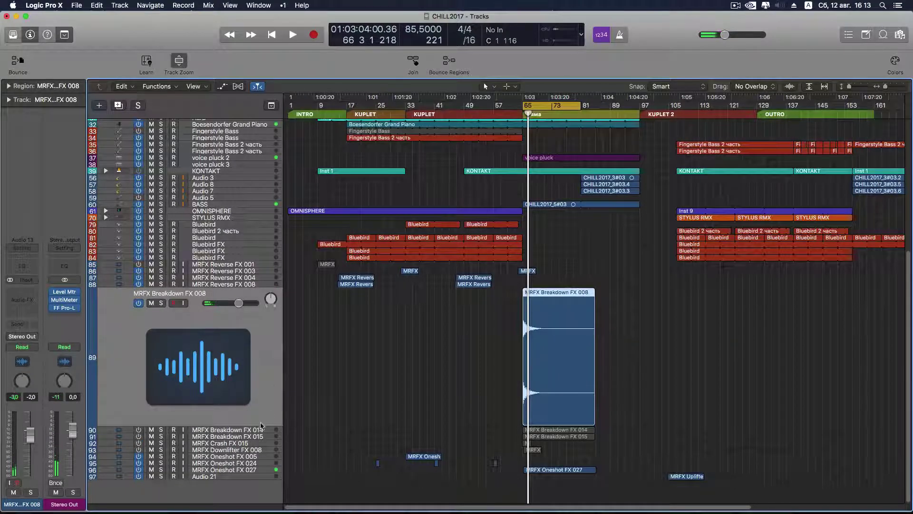
pyautogui.click(261, 431)
pyautogui.click(259, 437)
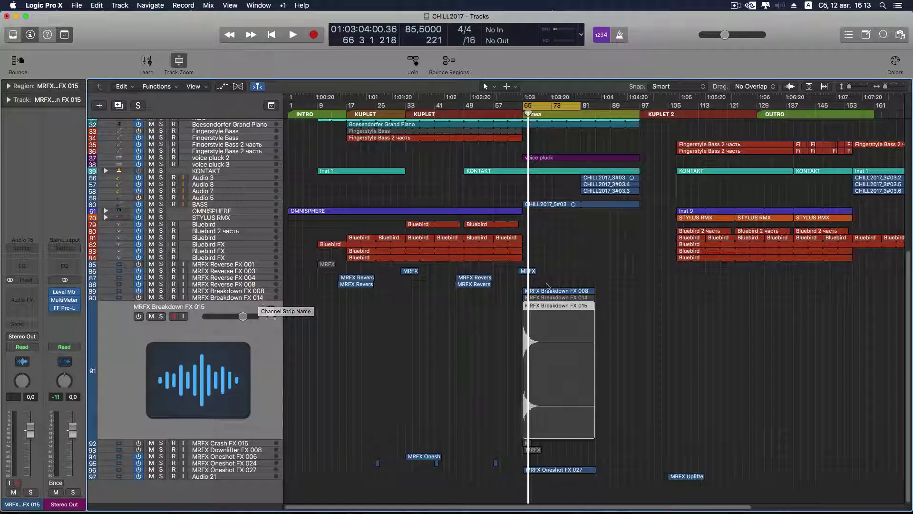
# - Delete the copied MRFX Reverse FX 003 region at the start of the яма section
pyautogui.click(529, 271)
pyautogui.press('Delete')
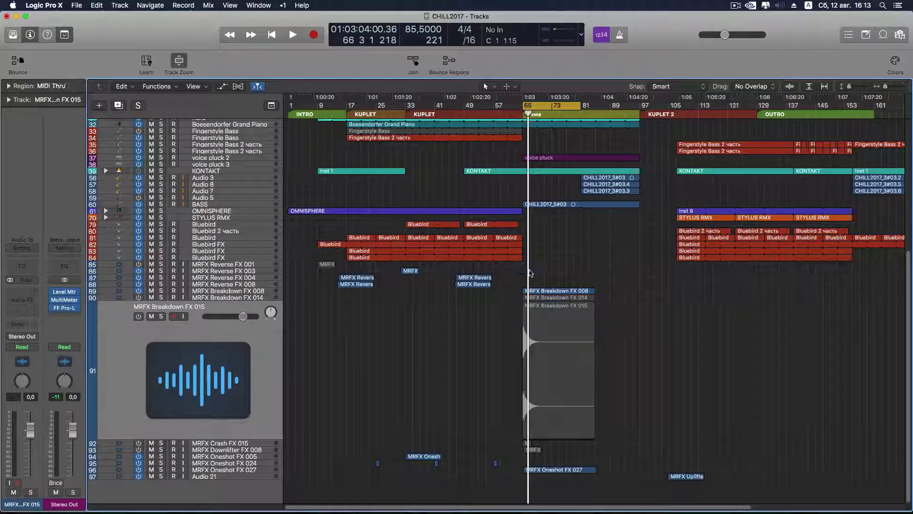
# - Reverse the MRFX Breakdown FX 015 region and move it earlier so that its swell ends where the яма section begins
pyautogui.click(560, 310)
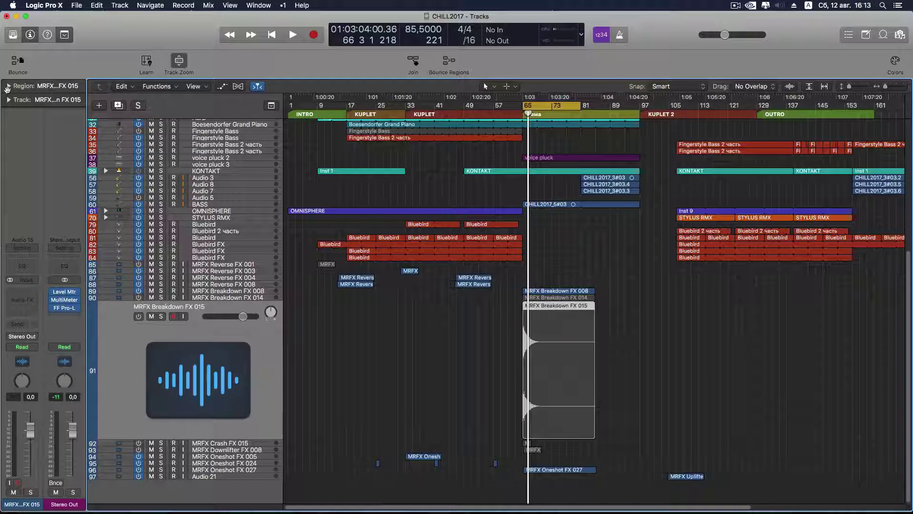
pyautogui.click(8, 87)
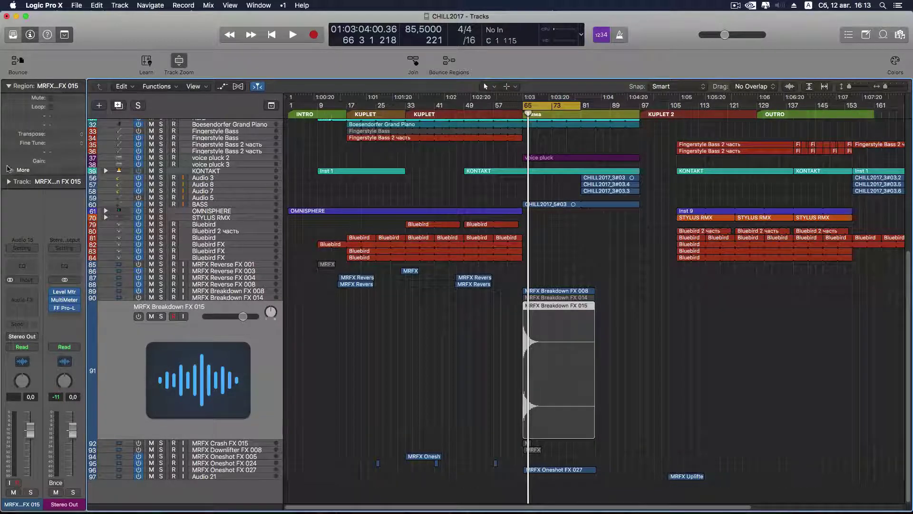
pyautogui.click(13, 171)
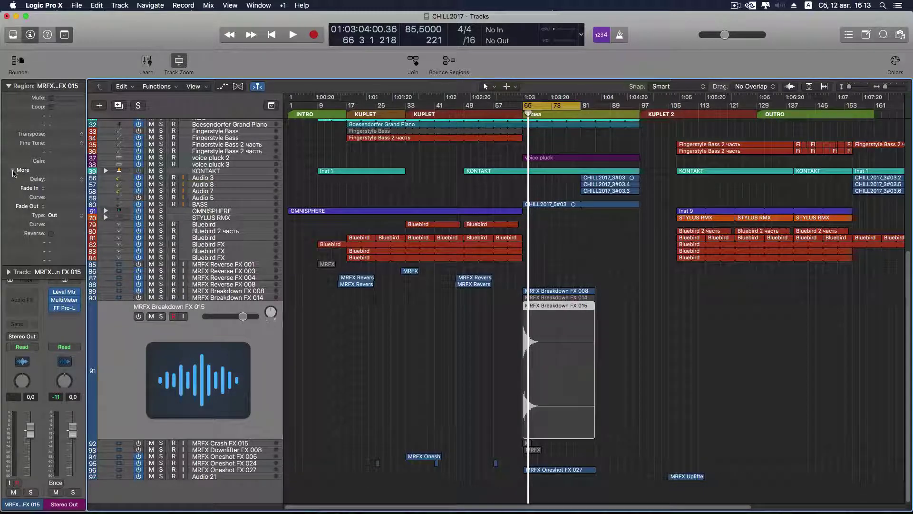
pyautogui.click(52, 234)
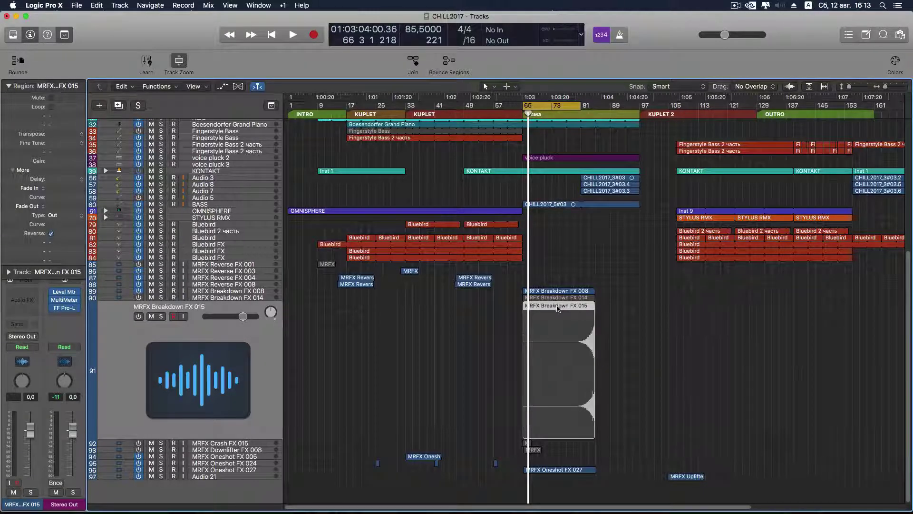
pyautogui.moveTo(557, 308); pyautogui.dragTo(484, 308)
pyautogui.click(577, 351)
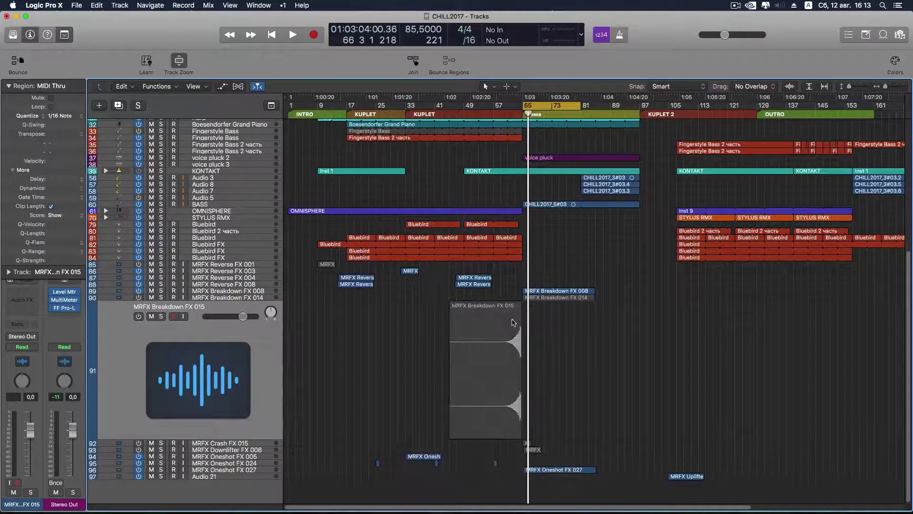
# - Turn on the MRFX Breakdown FX 015 track at -4.6 dB volume and listen to the end of the KUPLET section with it
pyautogui.click(138, 316)
pyautogui.moveTo(240, 320); pyautogui.dragTo(233, 317)
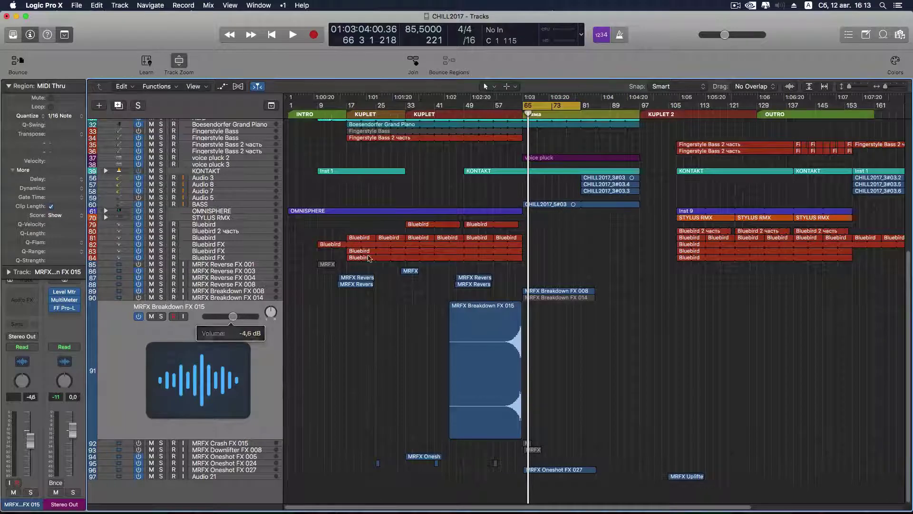
pyautogui.click(493, 116)
pyautogui.press('space')
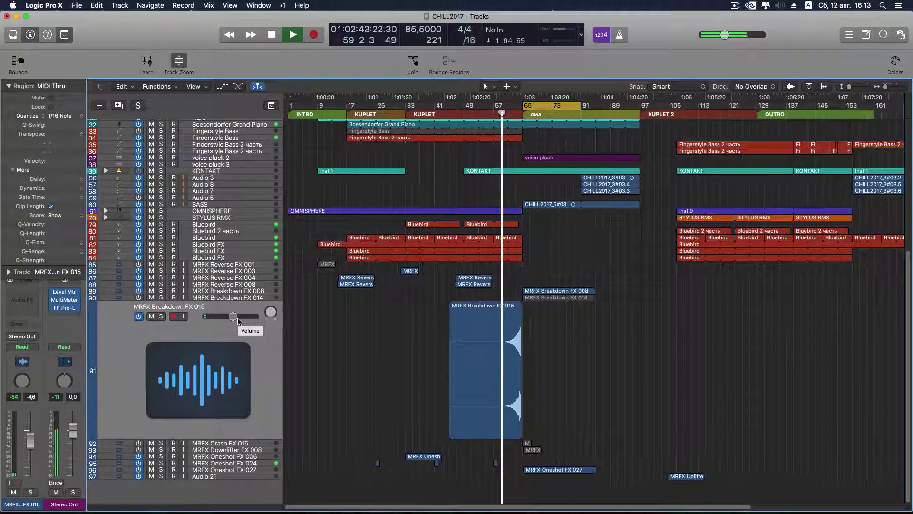
pyautogui.press('super+Right')
pyautogui.press('super+Right')
pyautogui.press('super+Right')
pyautogui.press('super+Right')
pyautogui.press('super+Right')
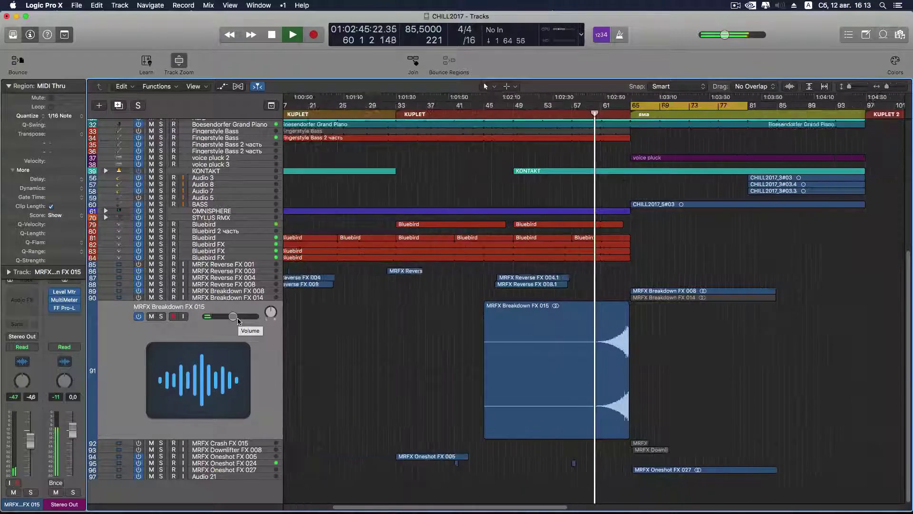
pyautogui.press('space')
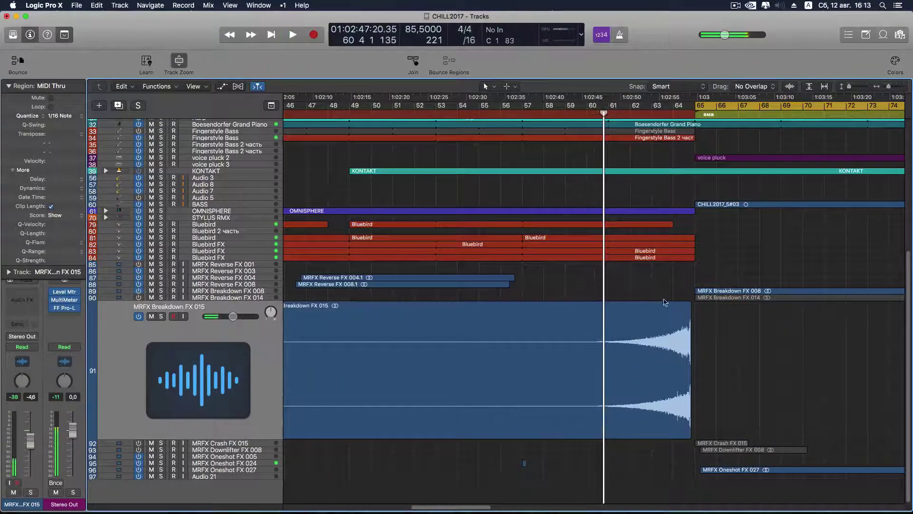
# - Align the end of the reversed MRFX Breakdown FX 015 region with bar 65 and listen to the transition into the яма section
pyautogui.moveTo(650, 310); pyautogui.dragTo(668, 312)
pyautogui.press('super+Right')
pyautogui.press('super+Right')
pyautogui.press('super+Right')
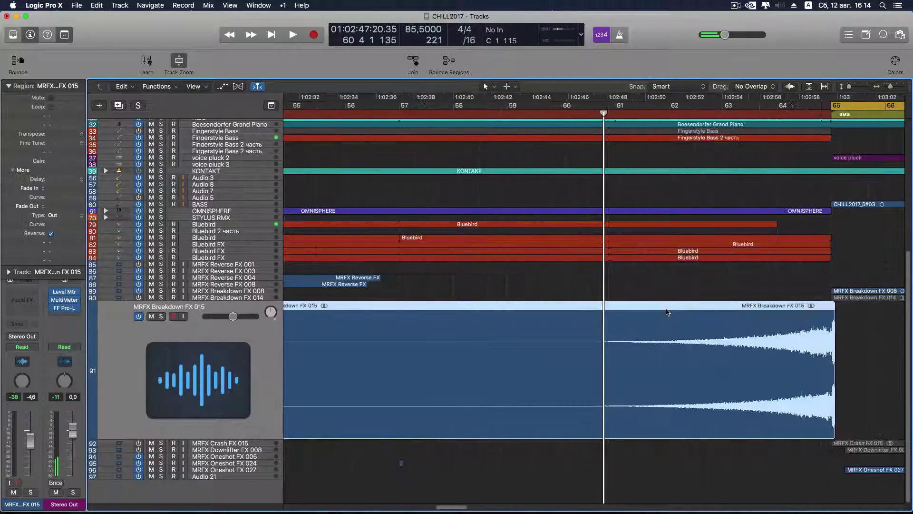
pyautogui.moveTo(821, 307); pyautogui.dragTo(817, 307)
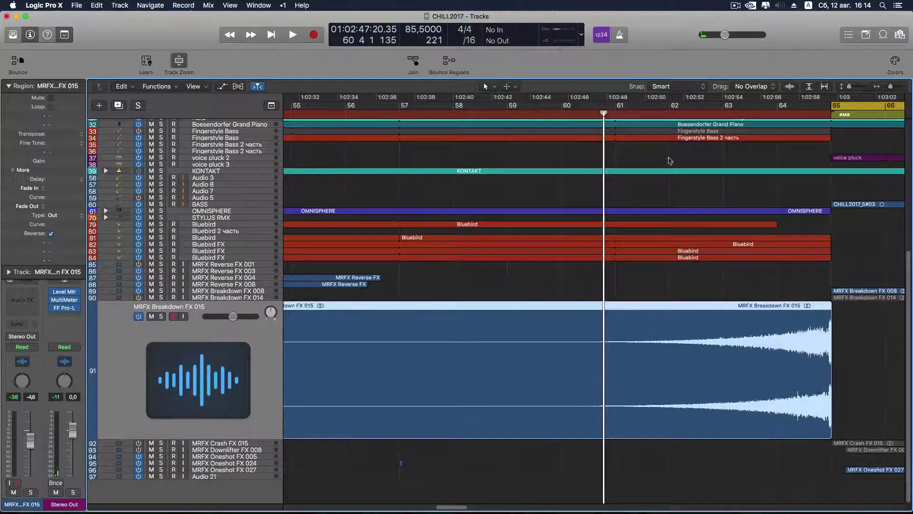
pyautogui.press('space')
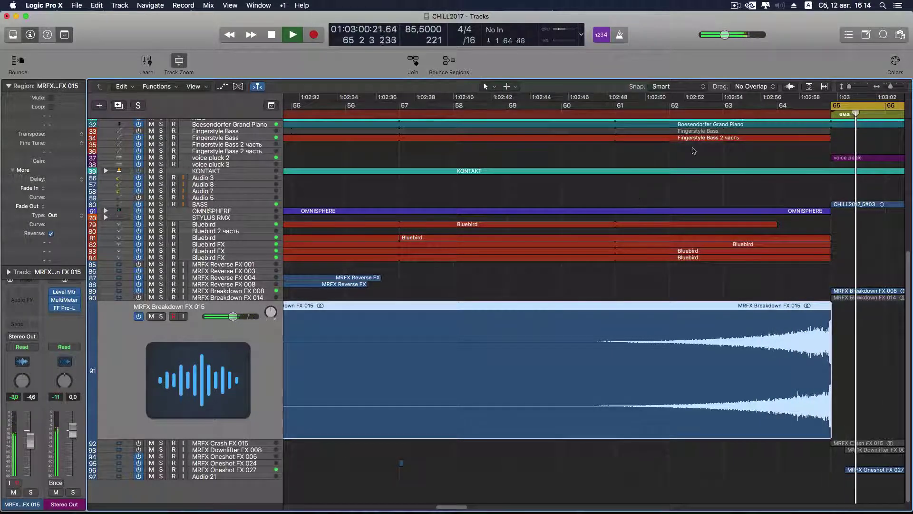
pyautogui.press('space')
# - Trim the silent beginning of the reversed MRFX Breakdown FX 015 region so that it starts at about bar 60
pyautogui.scroll(-10, 524, 128)
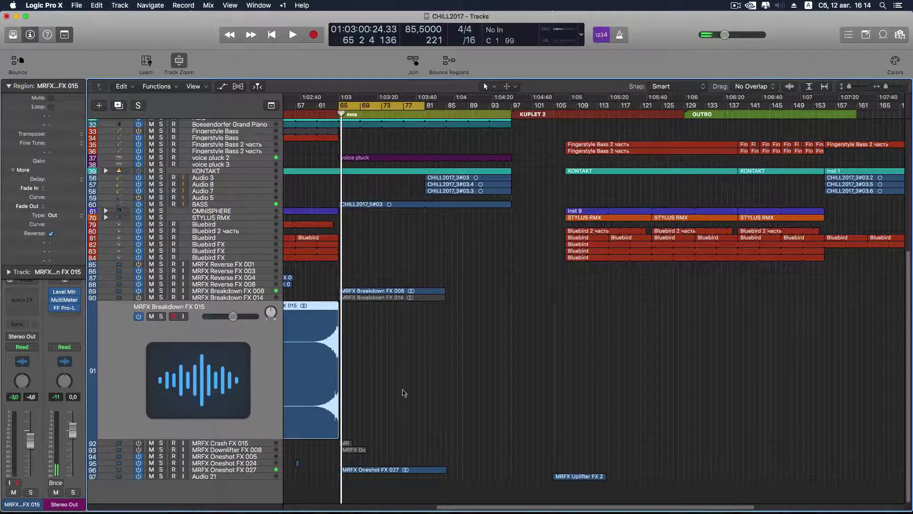
pyautogui.moveTo(489, 510); pyautogui.dragTo(454, 509)
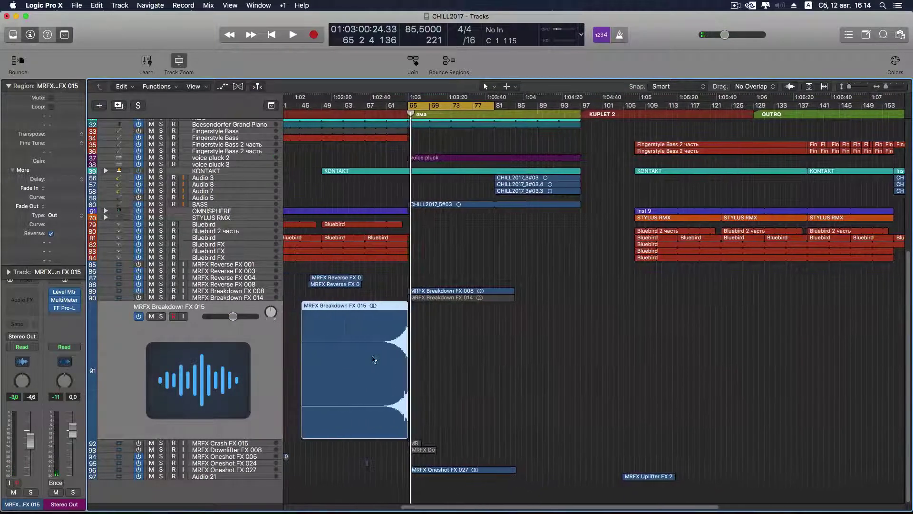
pyautogui.moveTo(302, 427); pyautogui.dragTo(382, 423)
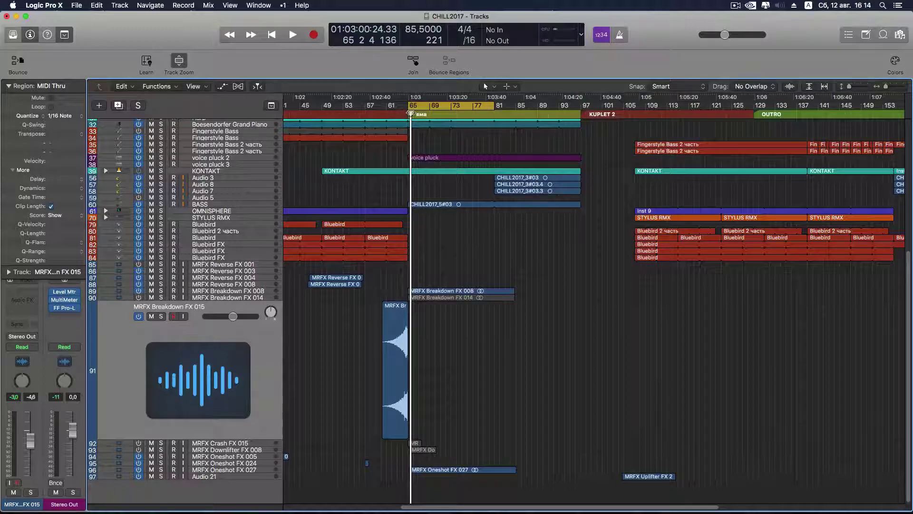
# - Play the яма section from bar 65 and turn on the MRFX Breakdown FX 014 track
pyautogui.moveTo(410, 113); pyautogui.dragTo(407, 113)
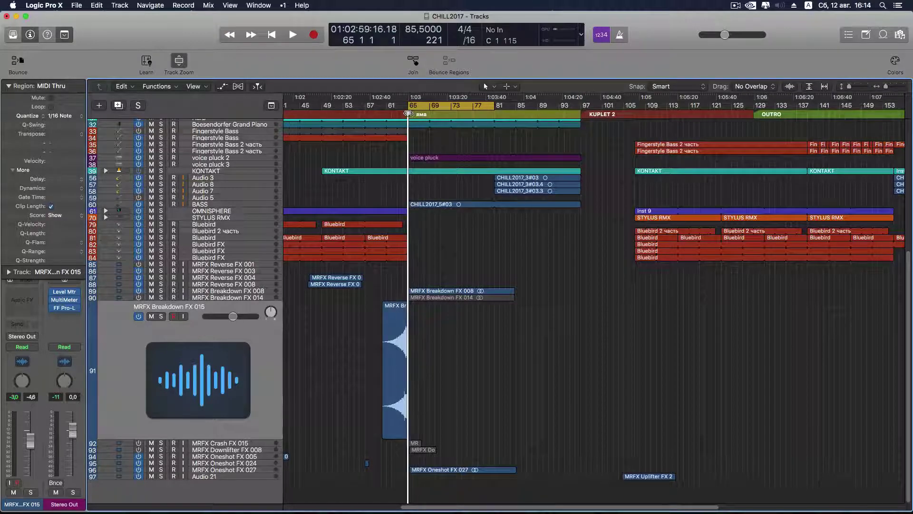
pyautogui.click(274, 292)
pyautogui.press('space')
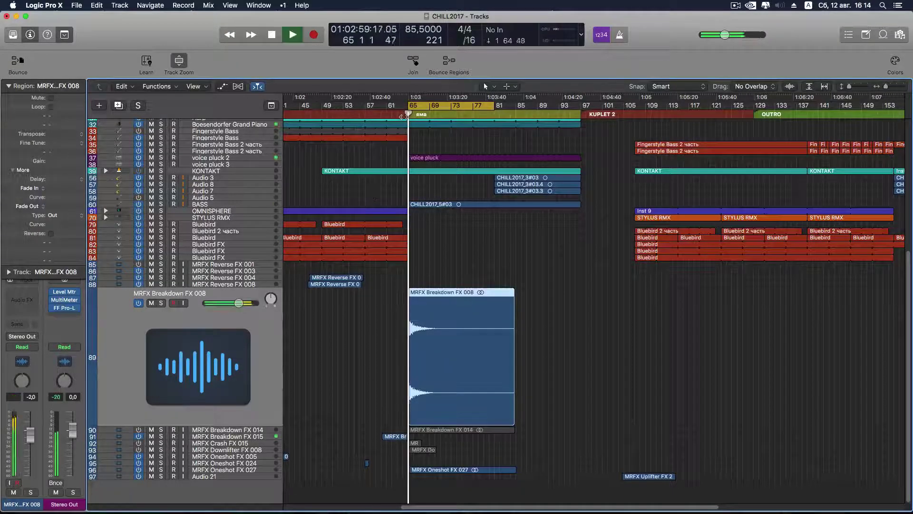
pyautogui.click(270, 432)
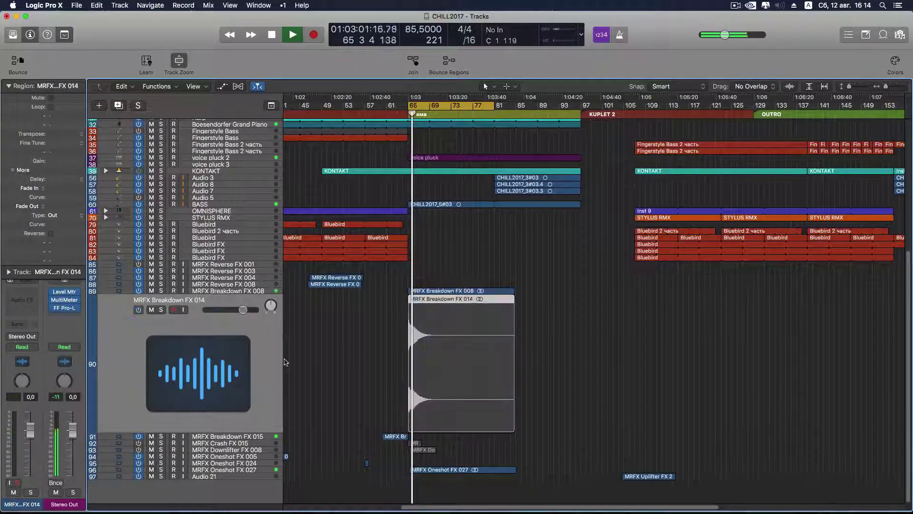
pyautogui.press('space')
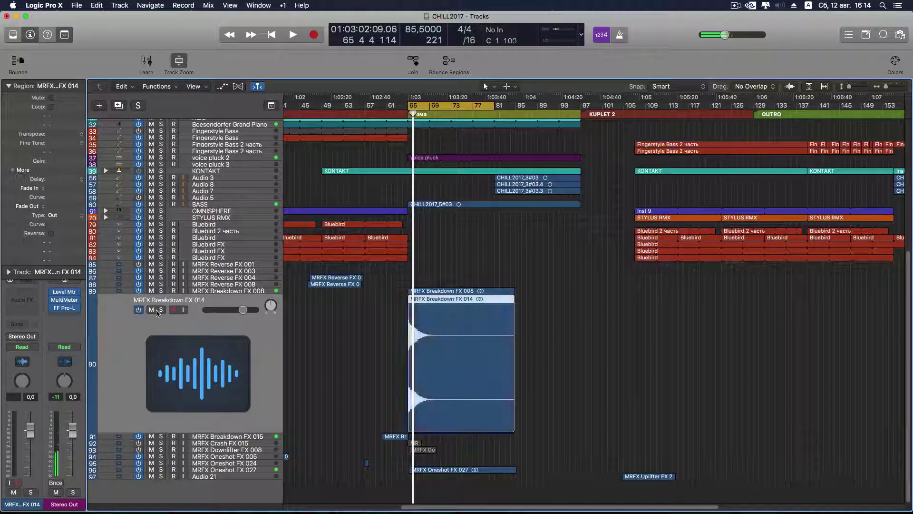
# - Solo the MRFX Breakdown FX 014 and 008 tracks and set the 014 track's volume to -6.8 dB while listening to both
pyautogui.click(162, 310)
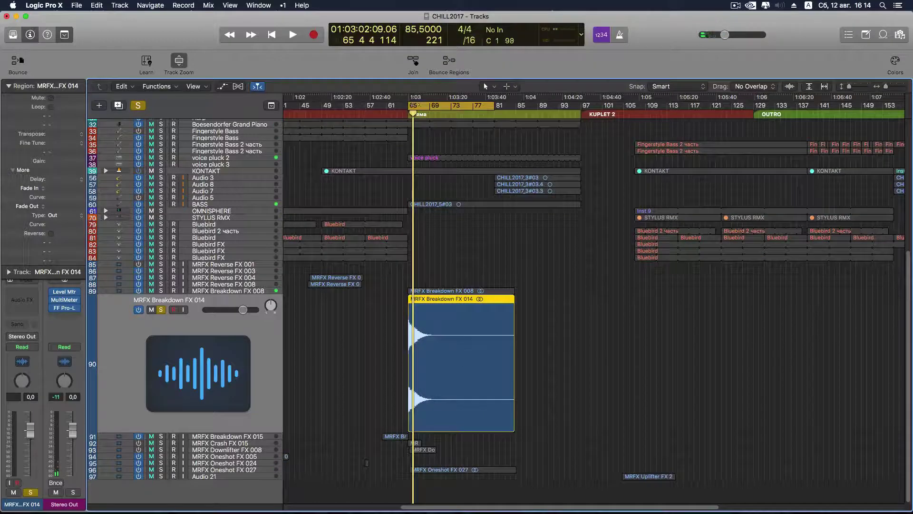
pyautogui.press('space')
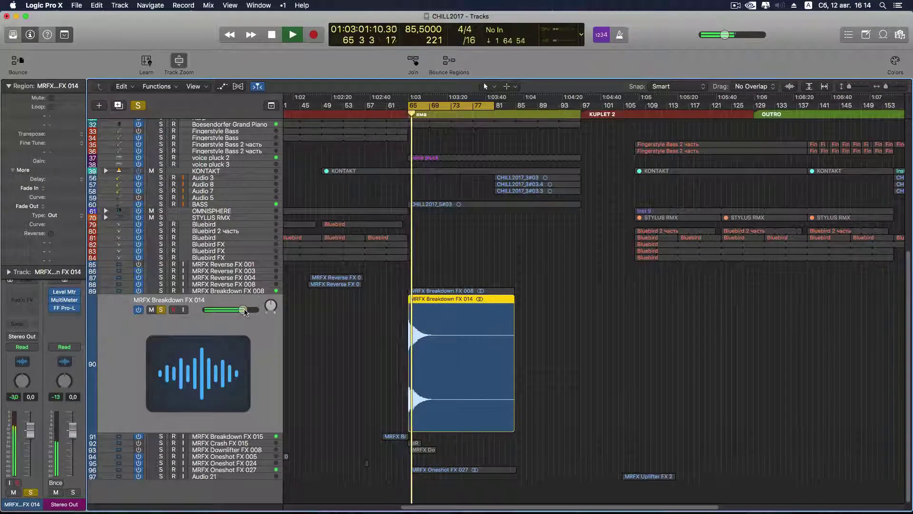
pyautogui.press('space')
pyautogui.moveTo(243, 310); pyautogui.dragTo(225, 309)
pyautogui.press('space')
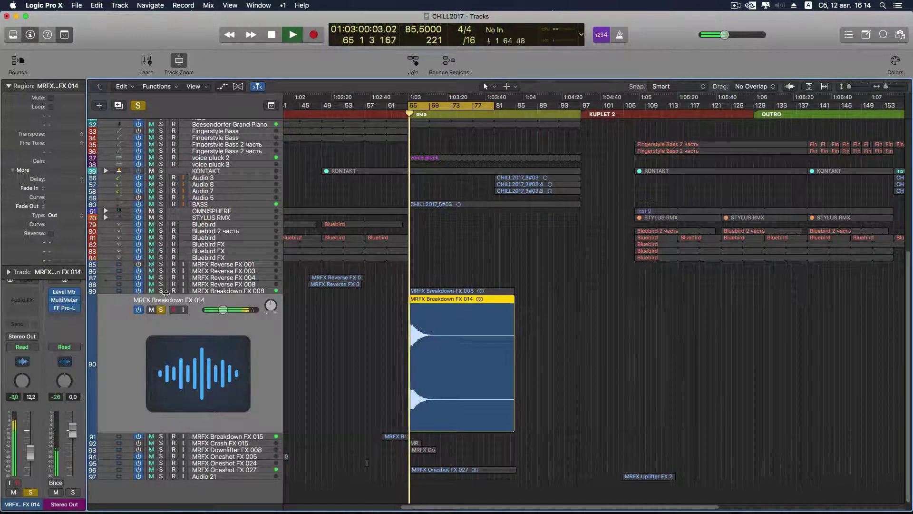
pyautogui.click(162, 291)
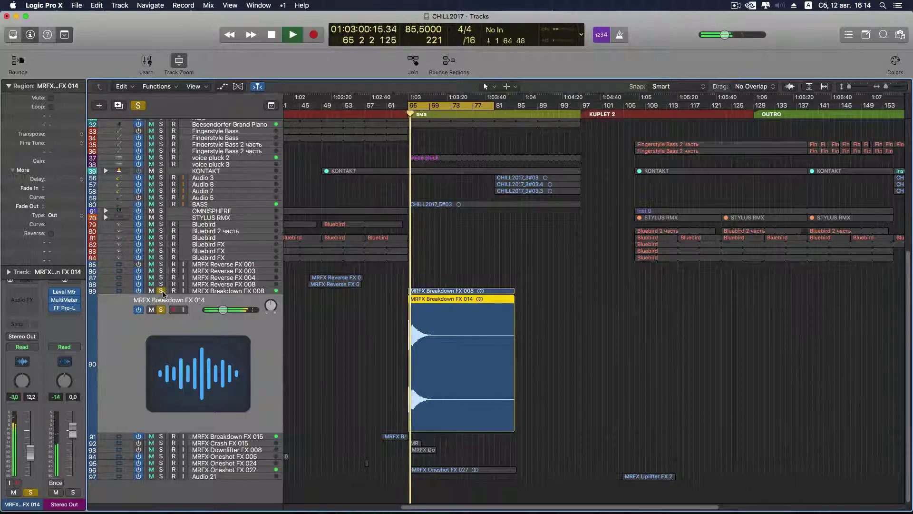
pyautogui.moveTo(222, 311); pyautogui.dragTo(227, 311)
pyautogui.press('space')
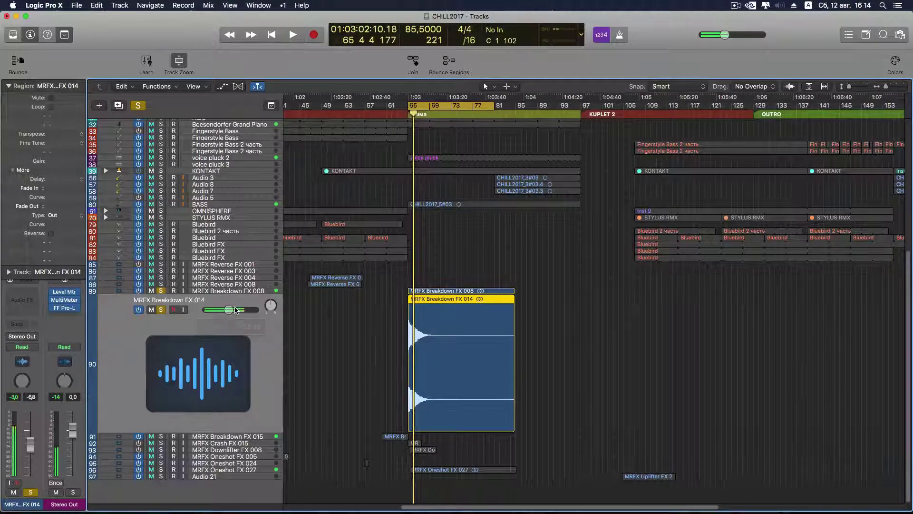
pyautogui.press('space')
pyautogui.press('space')
# - Clear the soloed tracks and listen to the opening of the яма section in the full mix
pyautogui.click(140, 106)
pyautogui.press('space')
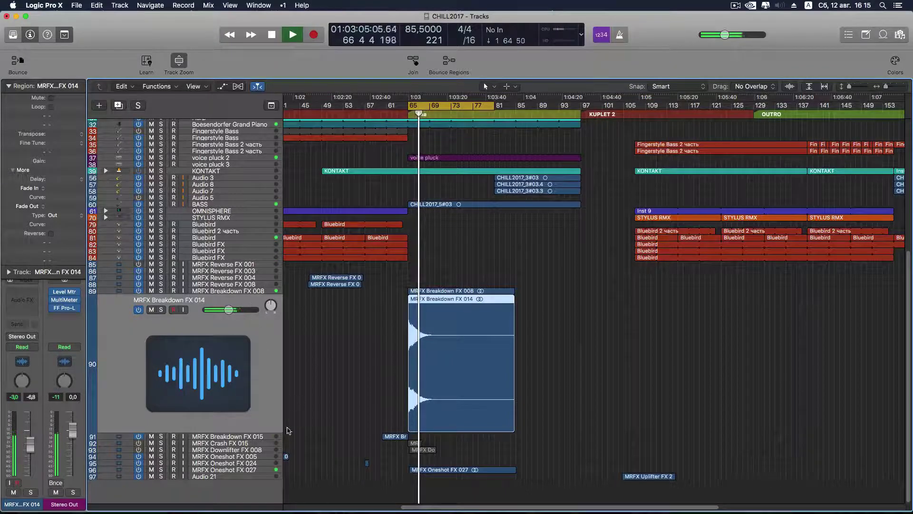
pyautogui.click(267, 470)
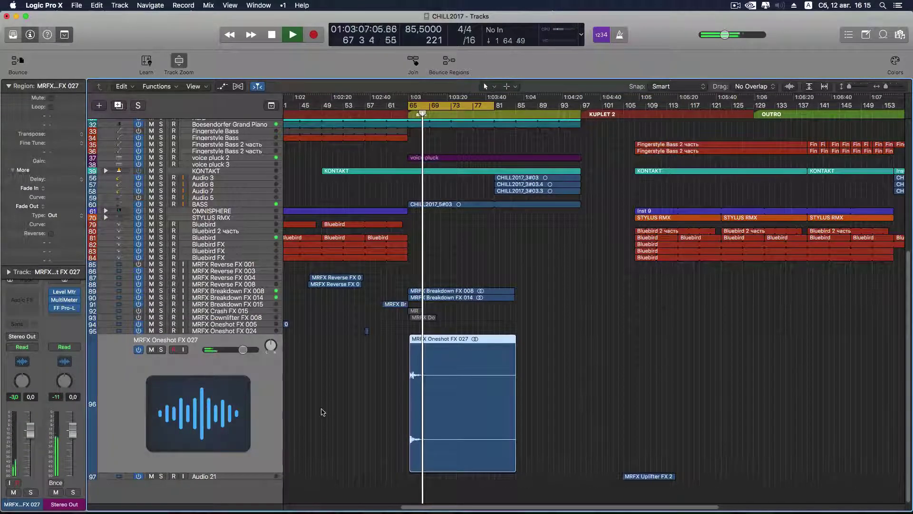
pyautogui.press('space')
# - Solo the MRFX Oneshot FX 027 track and listen to it at the start of the яма section
pyautogui.click(161, 349)
pyautogui.press('space')
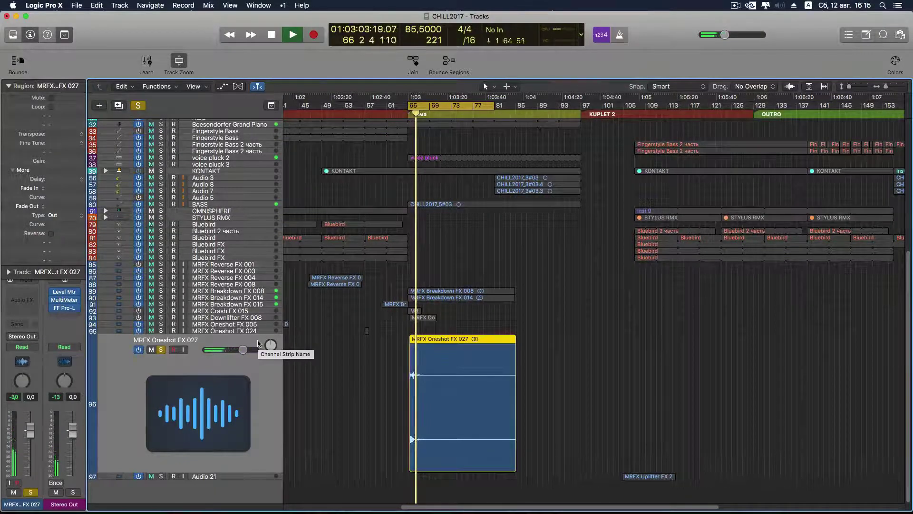
pyautogui.press('space')
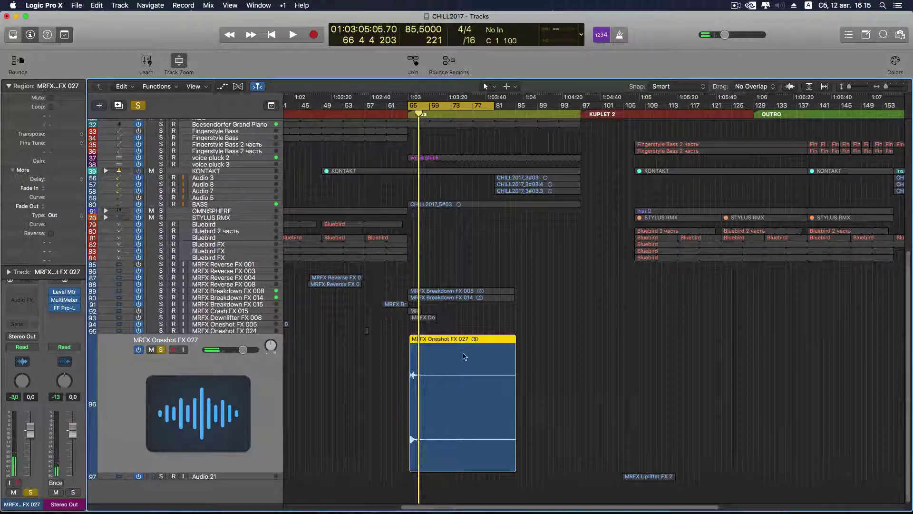
# - Split the MRFX Oneshot FX 027 region just after its first hit in bar 65 and delete the remainder
pyautogui.press('super+Right')
pyautogui.press('super+Right')
pyautogui.press('super+Right')
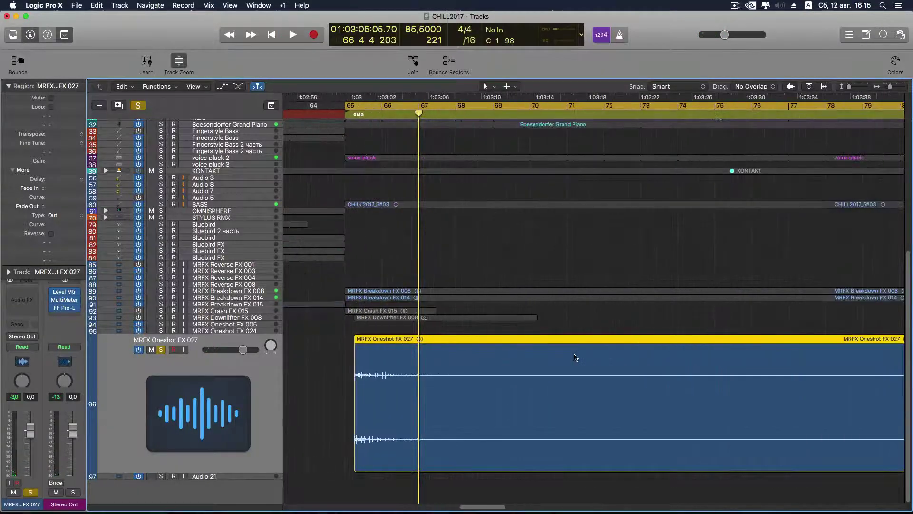
pyautogui.hotkey('shift', 'Return')
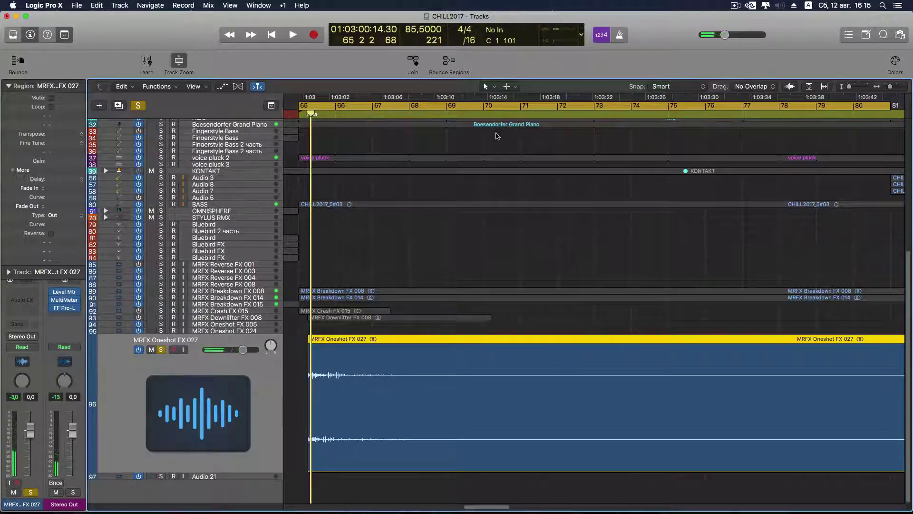
pyautogui.click(513, 88)
pyautogui.click(528, 149)
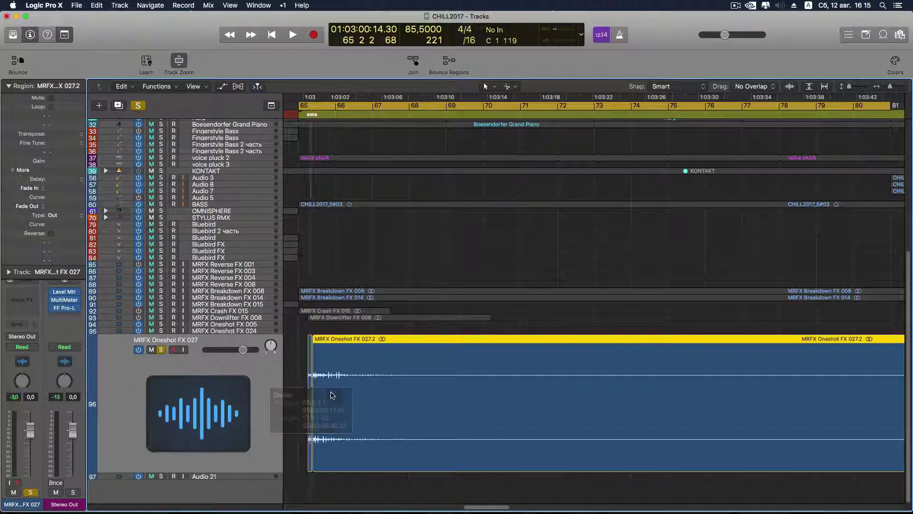
pyautogui.press('BackSpace')
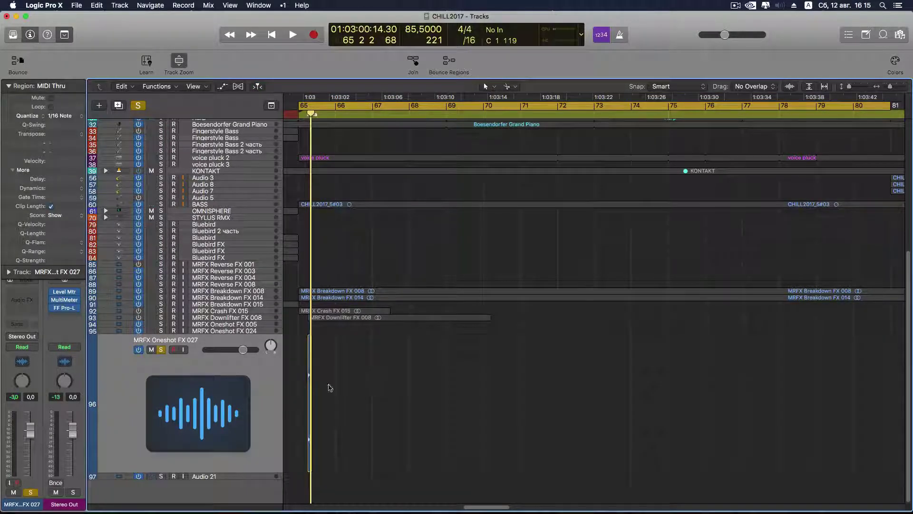
# - Listen to the shortened MRFX Oneshot FX 027 hit and move its region to the start of bar 65
pyautogui.press('super+z')
pyautogui.press('space')
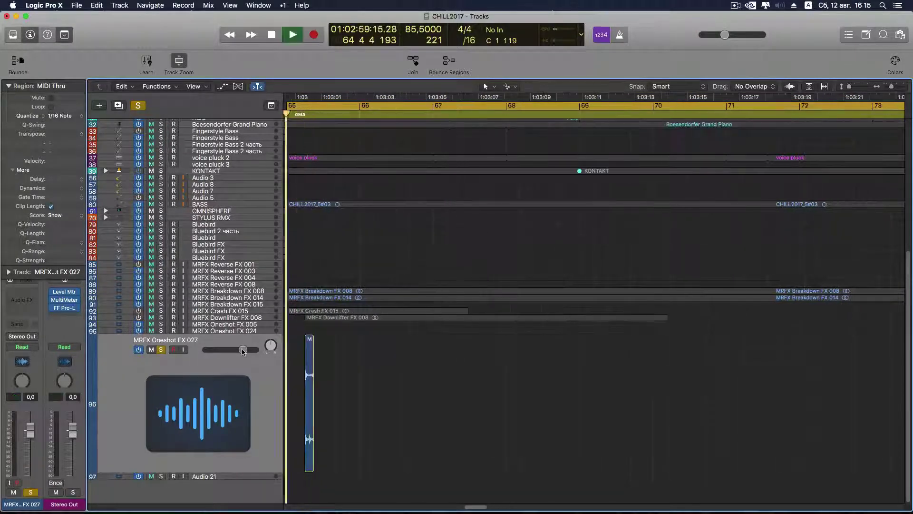
pyautogui.press('space')
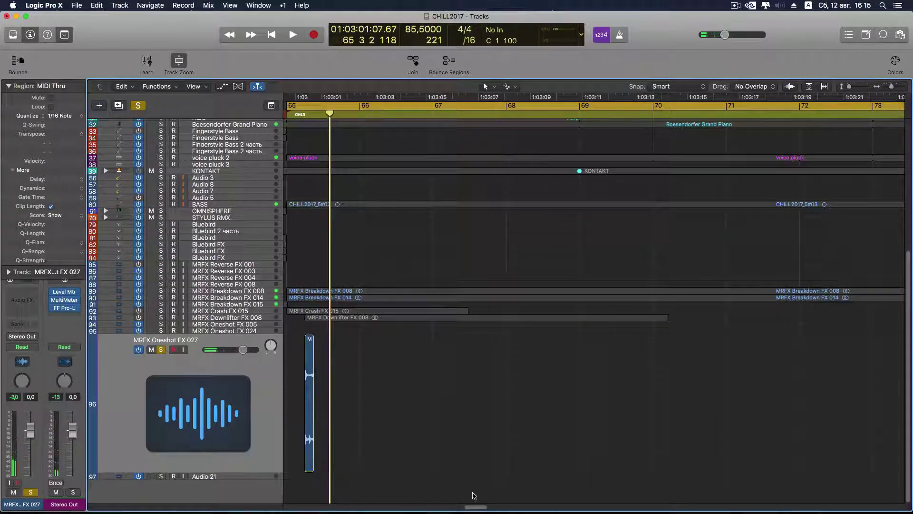
pyautogui.hscroll(-3, 354, 355)
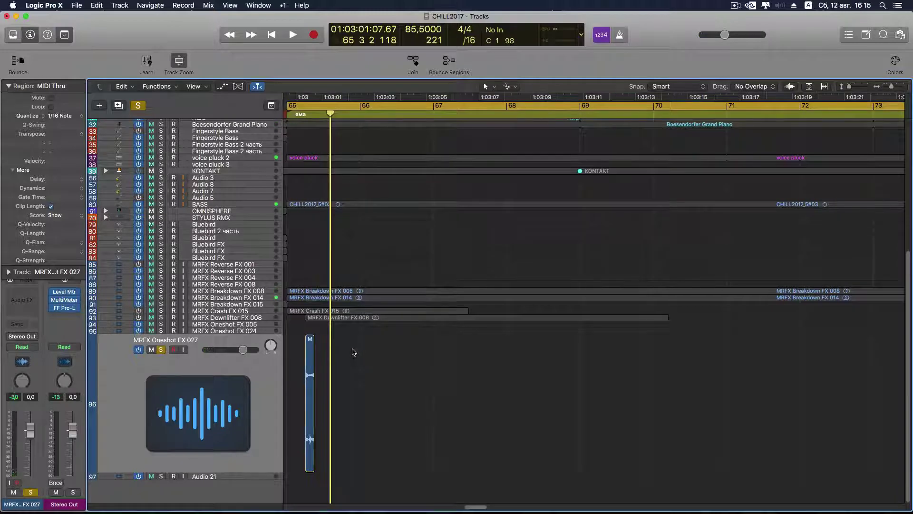
pyautogui.moveTo(331, 341); pyautogui.dragTo(312, 341)
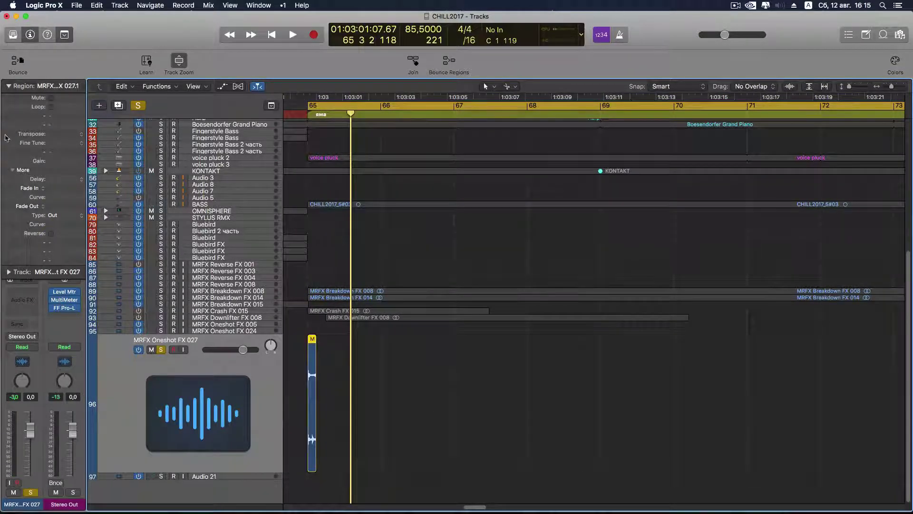
# - Add ValhallaVintageVerb to the MRFX Oneshot FX 027 track with a 43.2 % mix and a decay of about 12 s
pyautogui.click(8, 86)
pyautogui.click(22, 294)
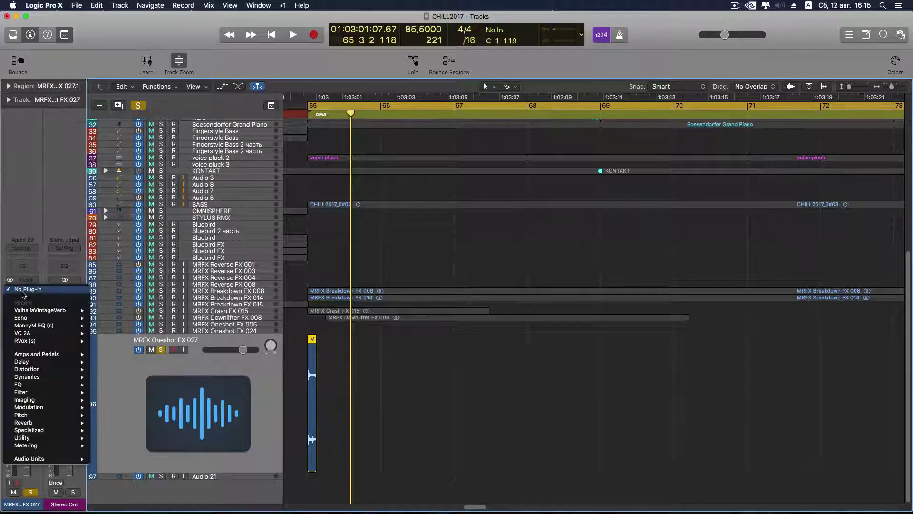
pyautogui.click(93, 164)
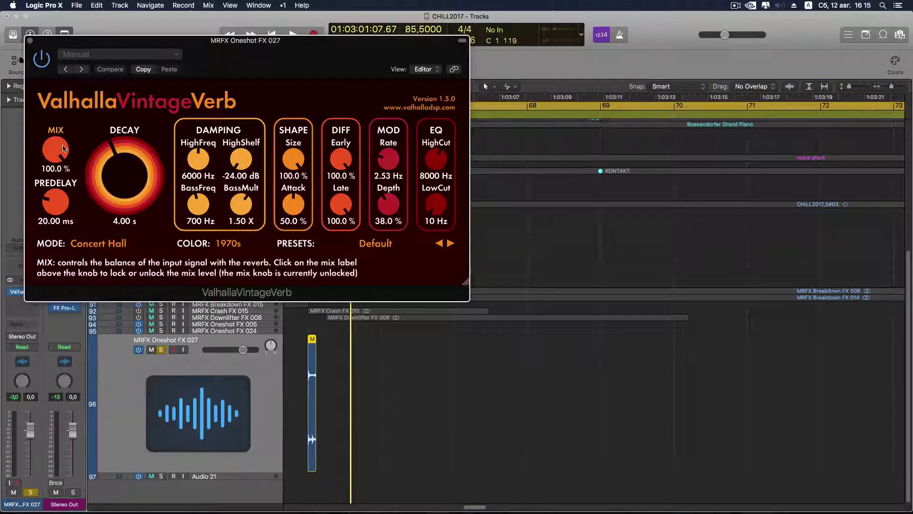
pyautogui.moveTo(58, 155); pyautogui.dragTo(66, 177)
pyautogui.moveTo(69, 214); pyautogui.dragTo(70, 218)
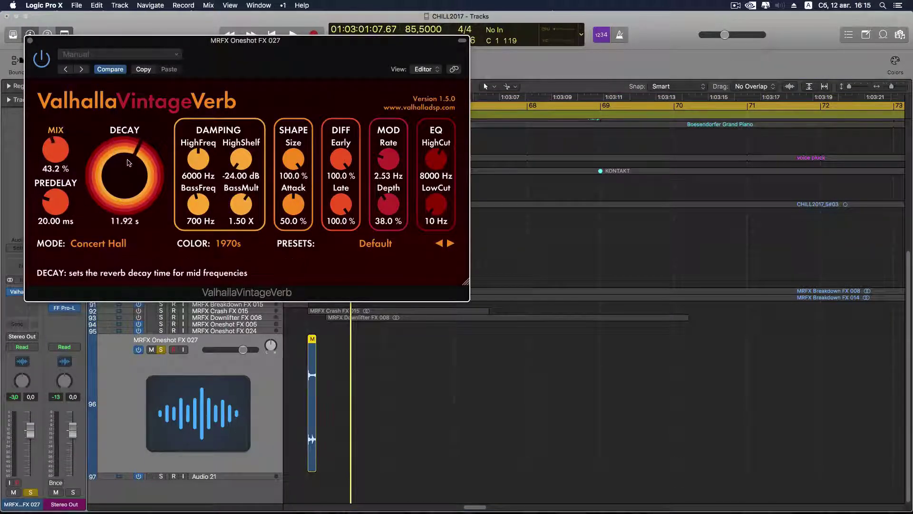
# - Raise the reverb's mix to 64.8 % and its decay to about 26 s while listening to the hit
pyautogui.press('space')
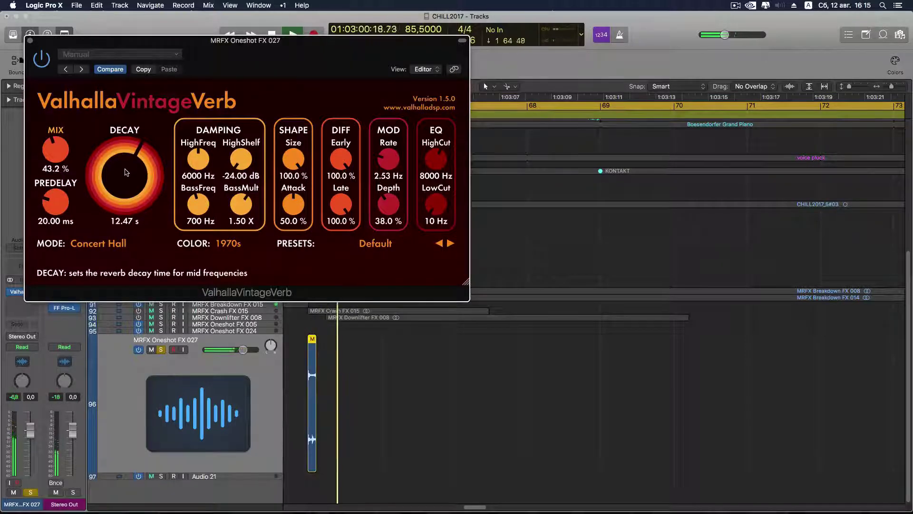
pyautogui.moveTo(125, 172); pyautogui.dragTo(125, 159)
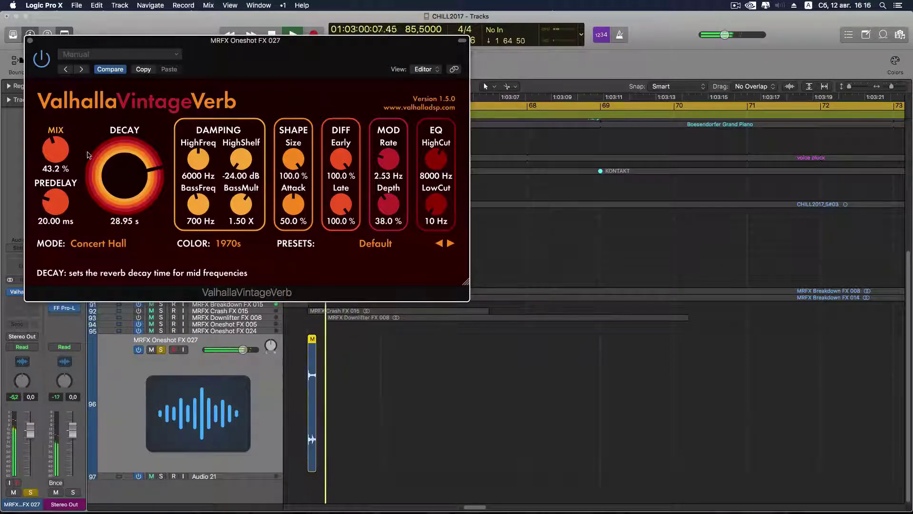
pyautogui.moveTo(61, 151); pyautogui.dragTo(62, 128)
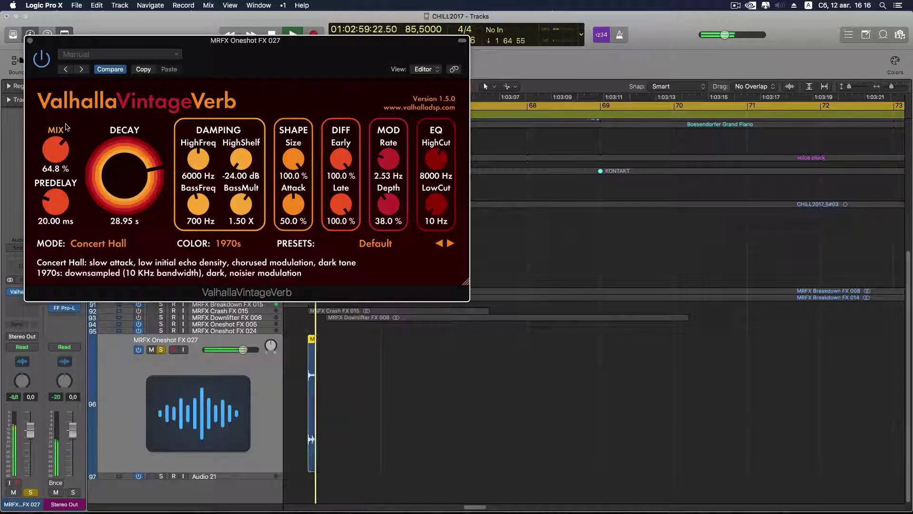
pyautogui.moveTo(131, 171); pyautogui.dragTo(132, 173)
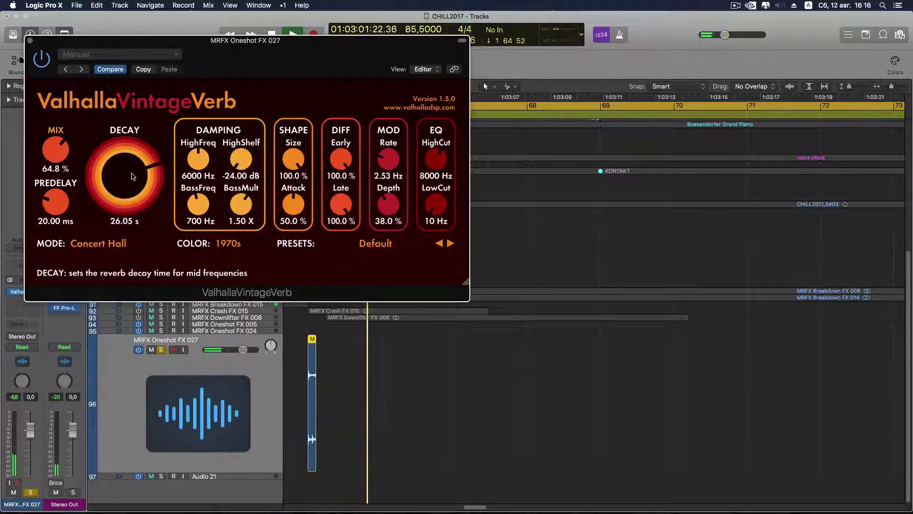
pyautogui.press('space')
pyautogui.click(31, 42)
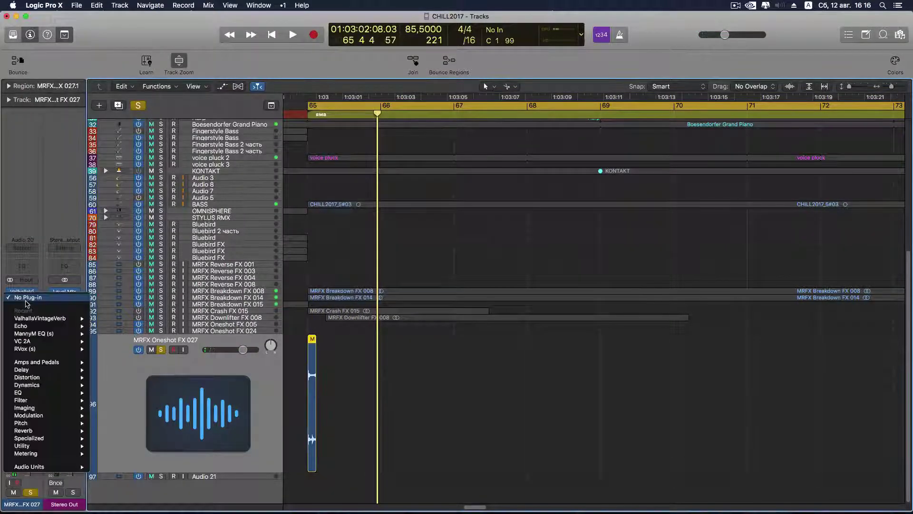
# - Add an Echo after the reverb with note 1/8 dotted, feedback 88 % and dry 100 %, adjusting it during playback
pyautogui.click(23, 298)
pyautogui.click(31, 327)
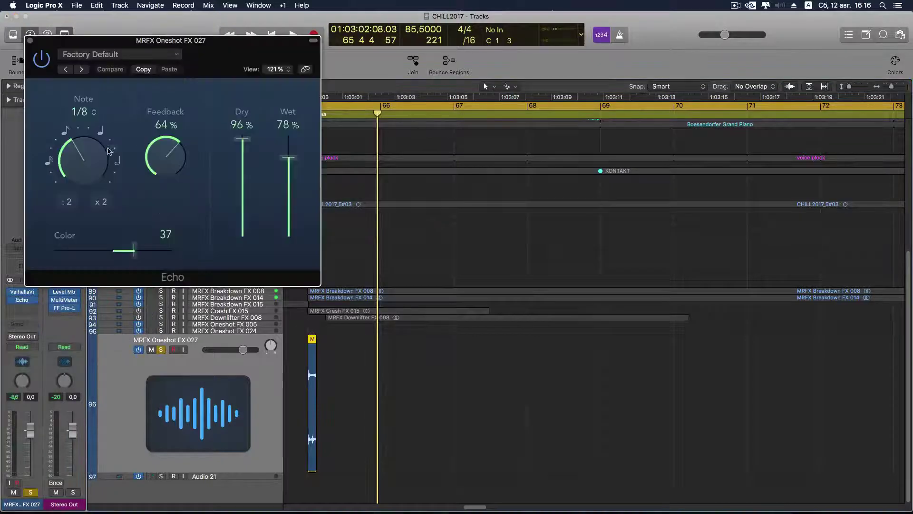
pyautogui.moveTo(109, 151); pyautogui.dragTo(95, 160)
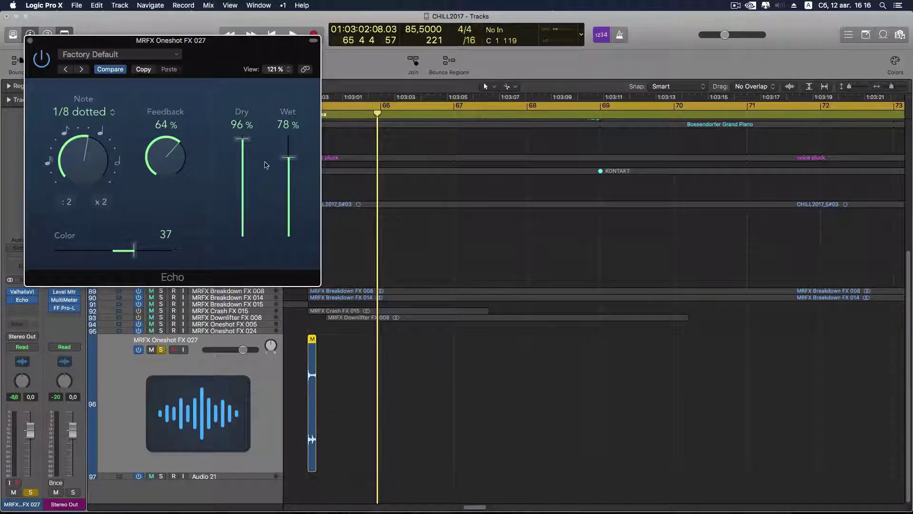
pyautogui.press('space')
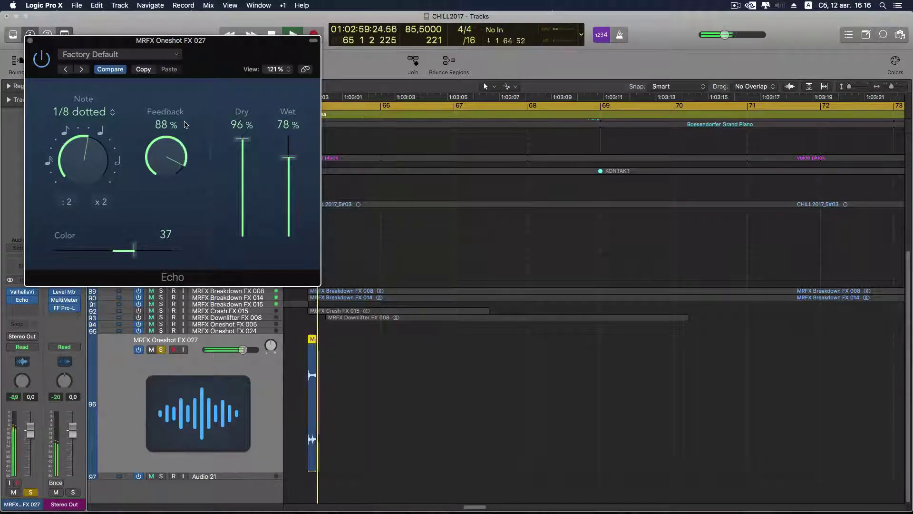
pyautogui.moveTo(242, 138); pyautogui.dragTo(245, 119)
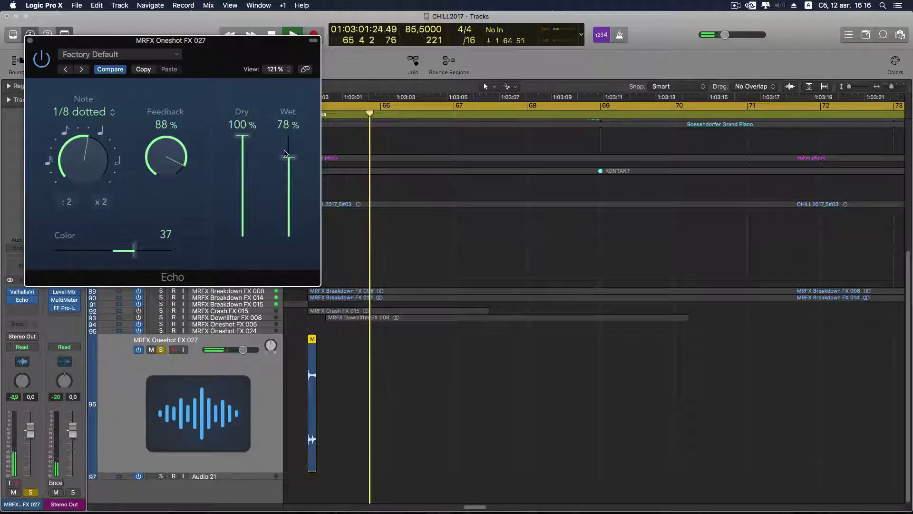
pyautogui.moveTo(289, 160); pyautogui.dragTo(289, 157)
pyautogui.click(30, 39)
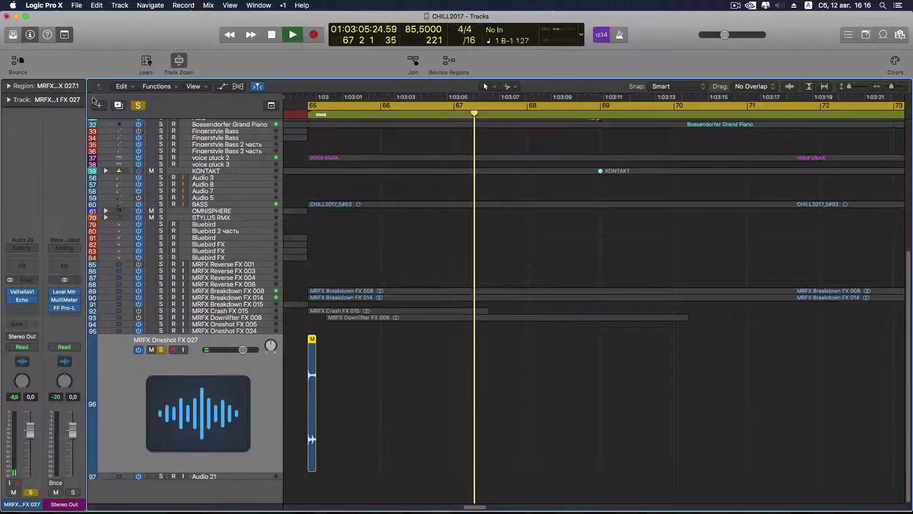
# - Replay the soloed one-shot from bar 65, clear its solo and listen to it in the full mix
pyautogui.press('super+Left')
pyautogui.press('super+Left')
pyautogui.press('super+Left')
pyautogui.press('super+Left')
pyautogui.press('super+Left')
pyautogui.press('super+Left')
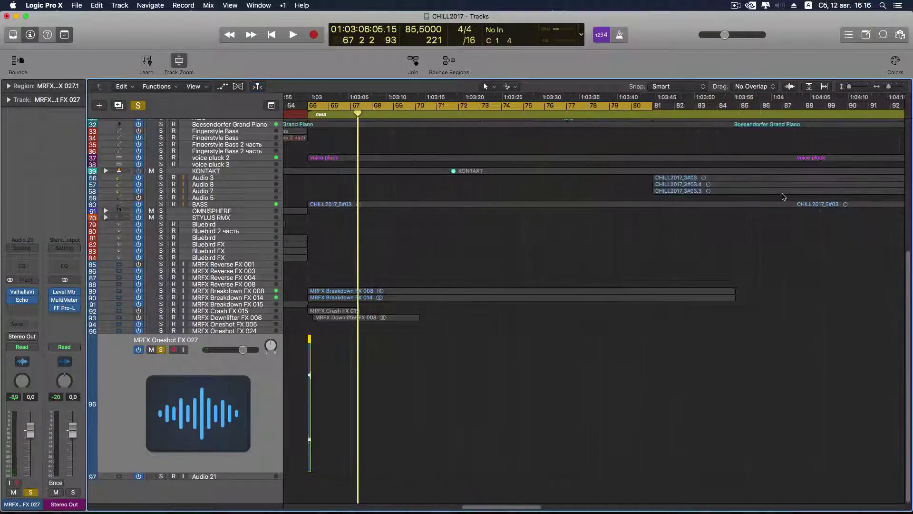
pyautogui.press('space')
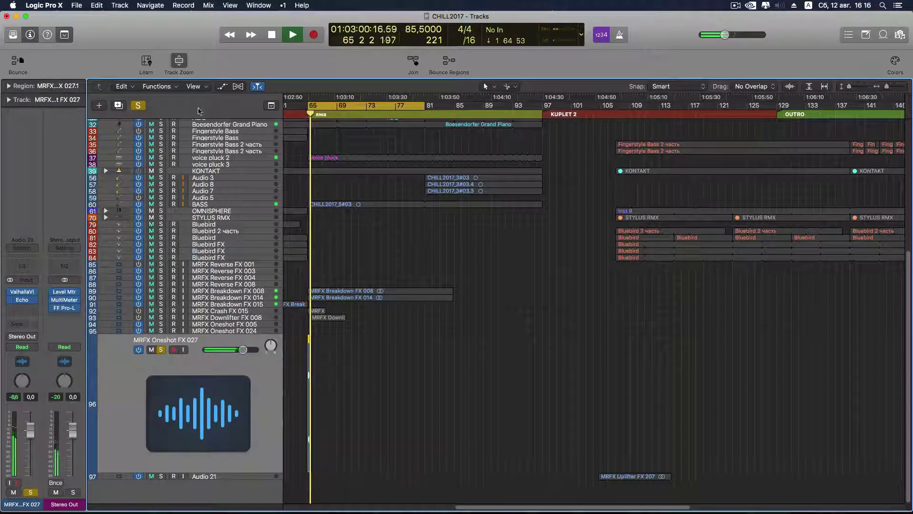
pyautogui.press('space')
pyautogui.click(161, 349)
pyautogui.press('space')
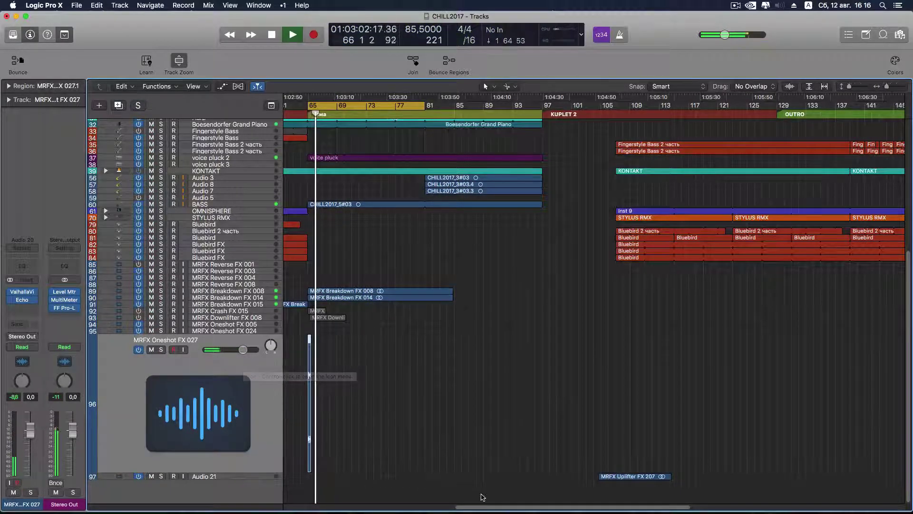
pyautogui.moveTo(490, 507); pyautogui.dragTo(374, 507)
pyautogui.scroll(3, 478, 416)
pyautogui.scroll(1, 481, 416)
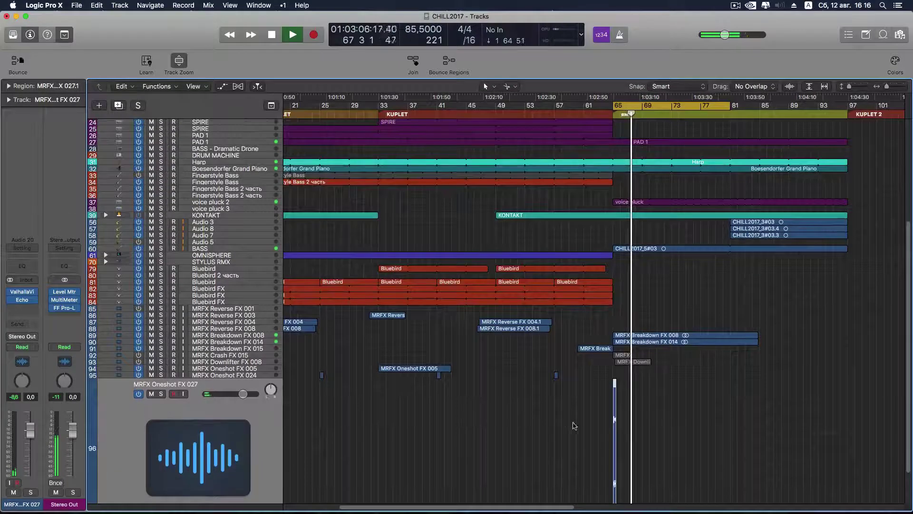
pyautogui.press('space')
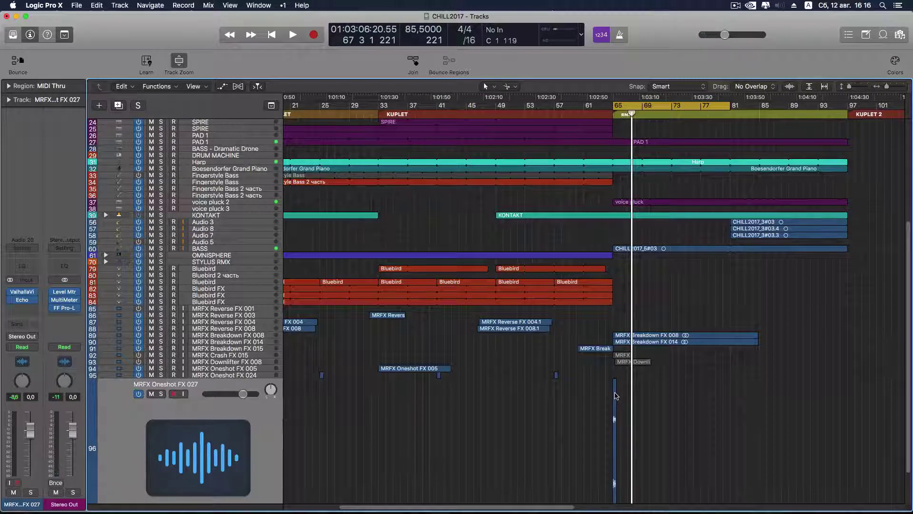
# - Copy the MRFX Oneshot FX 027 hit to bar 49 on the same track and listen to it there
pyautogui.press('super+Right')
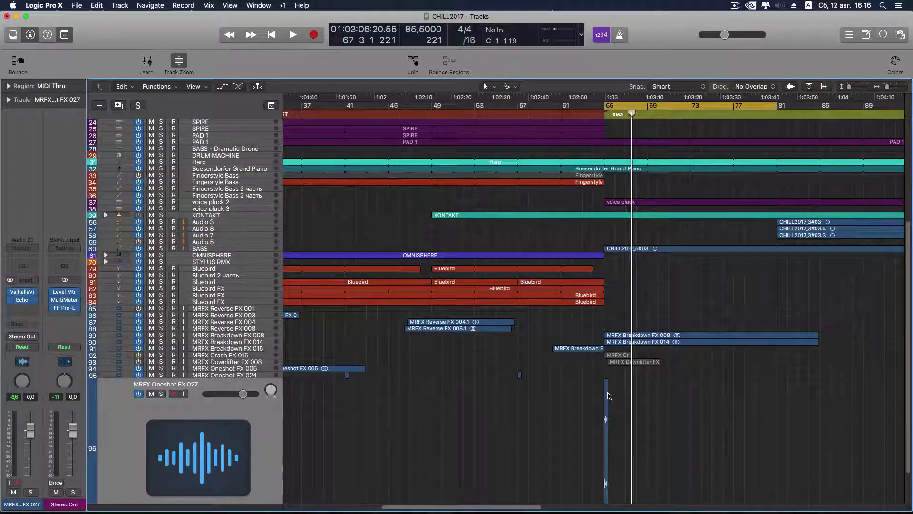
pyautogui.press('super+Right')
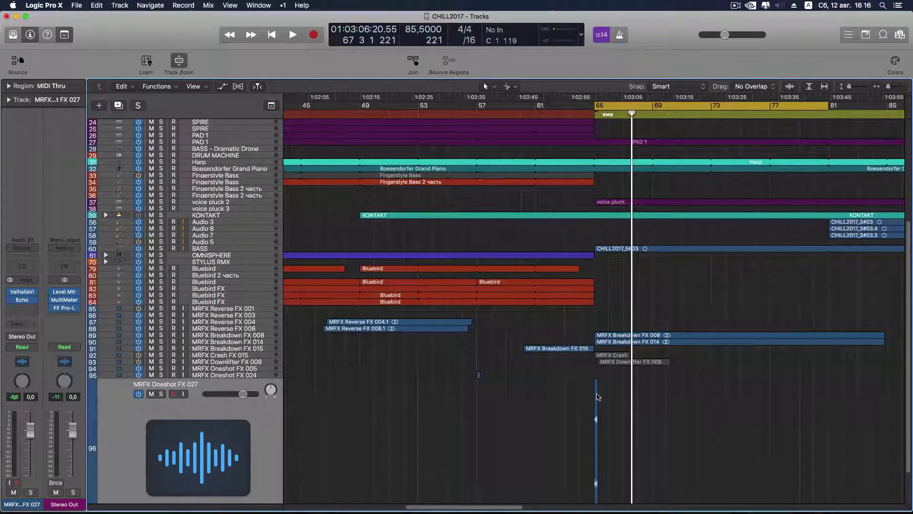
pyautogui.moveTo(598, 393); pyautogui.dragTo(362, 400)
pyautogui.press('space')
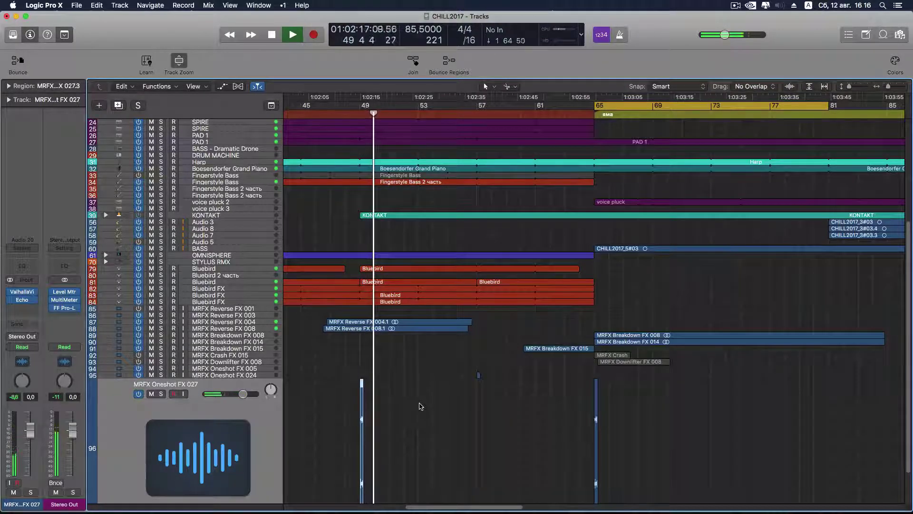
pyautogui.press('space')
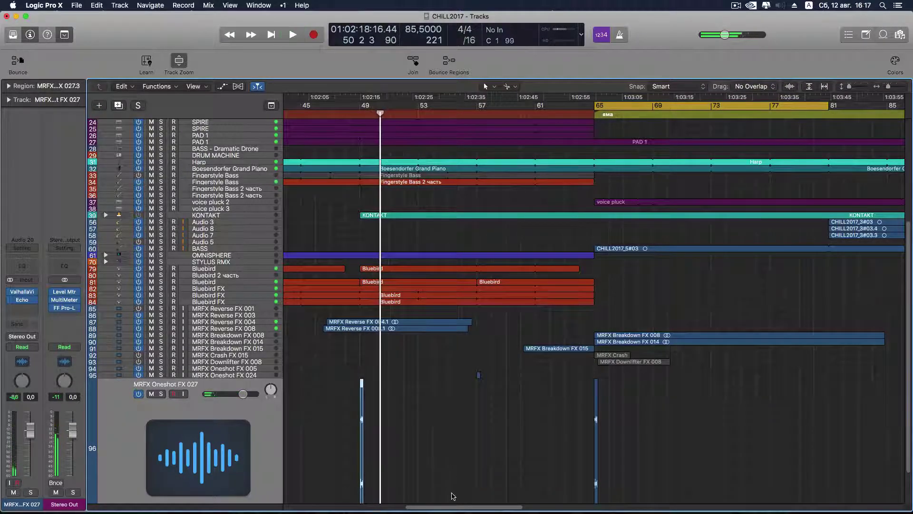
pyautogui.hscroll(-5, 455, 508)
pyautogui.hscroll(5, 455, 508)
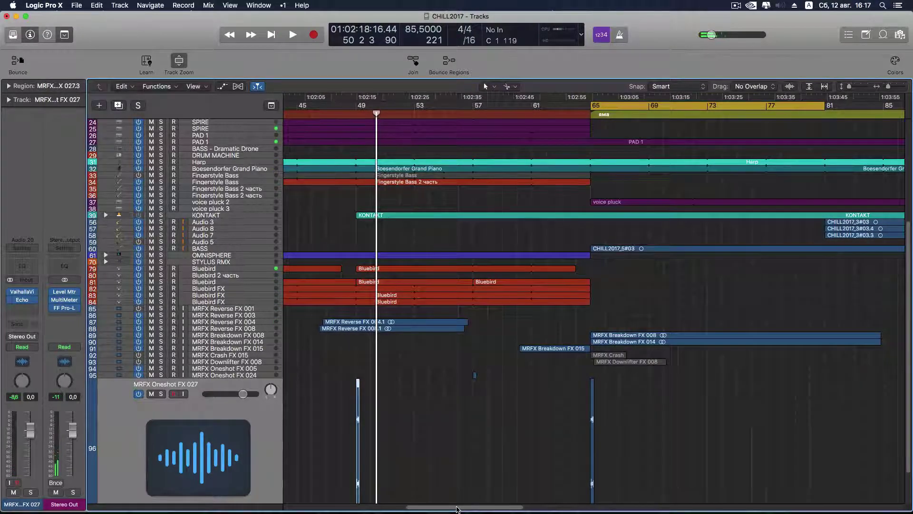
pyautogui.moveTo(457, 509); pyautogui.dragTo(425, 510)
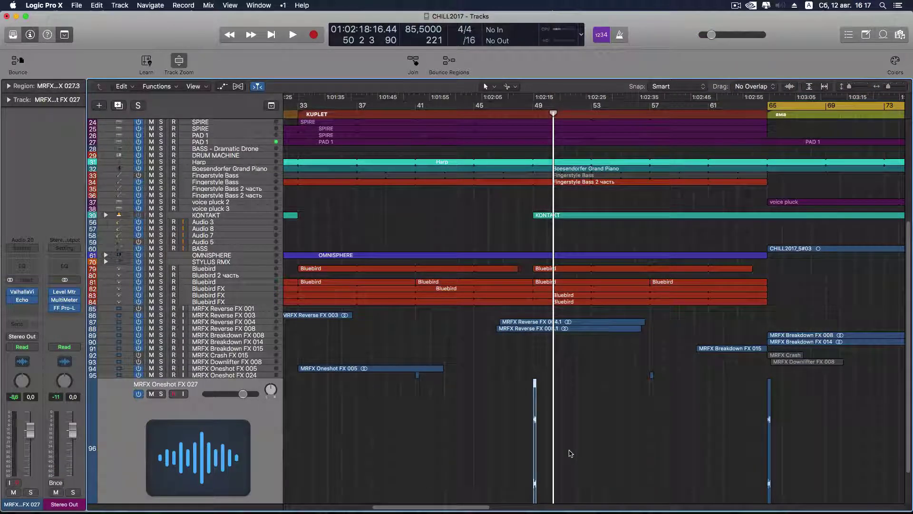
pyautogui.press('z')
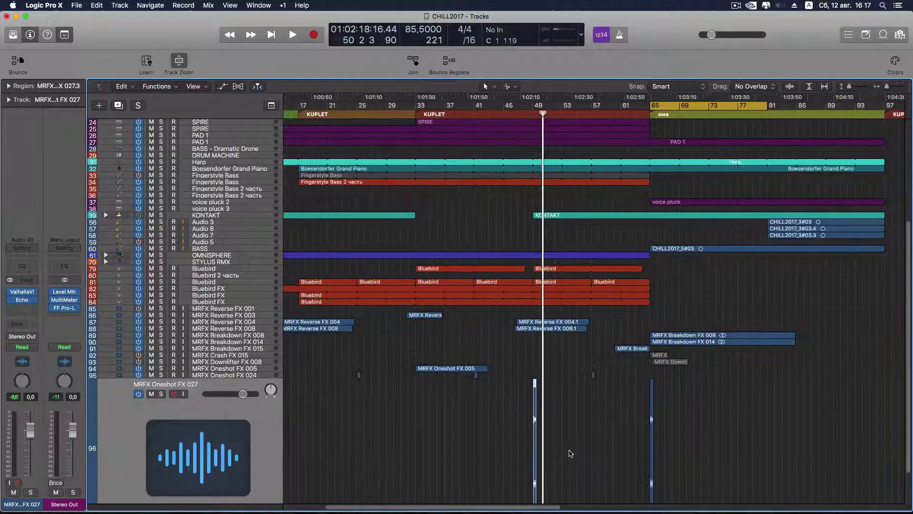
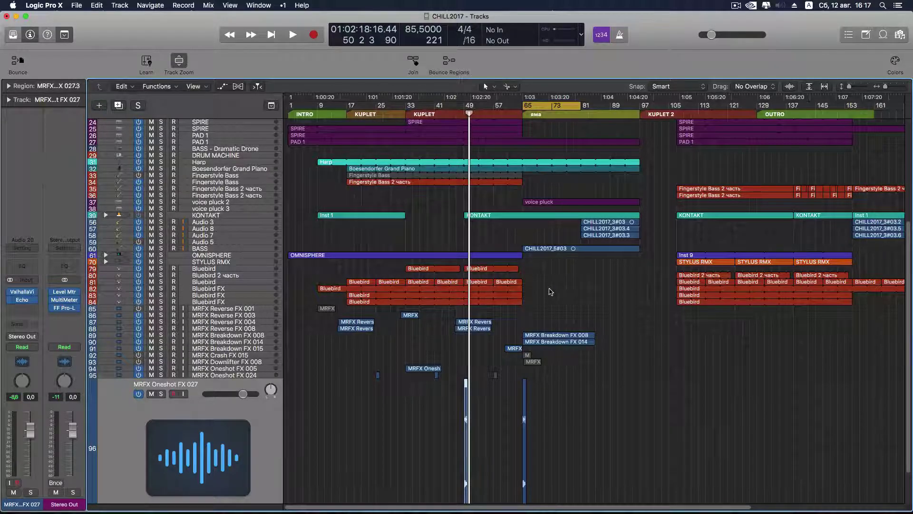
pyautogui.click(580, 277)
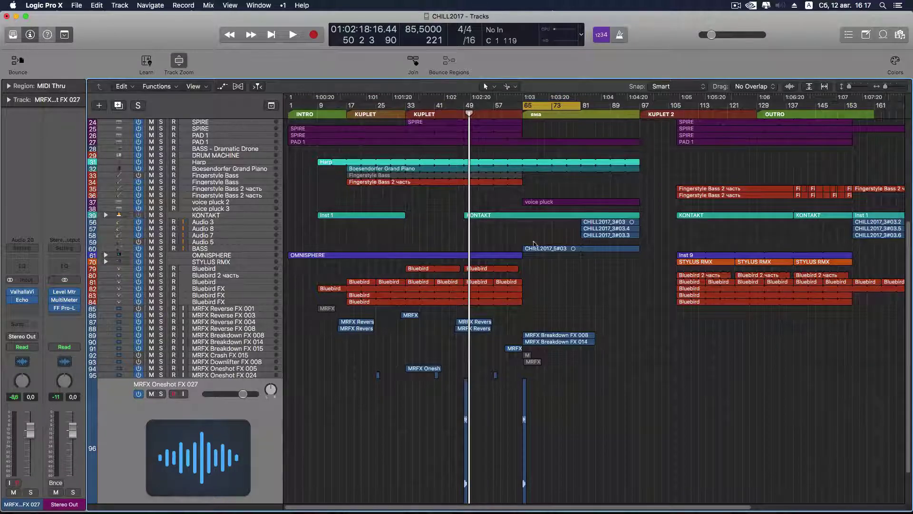
# - Play the full mix from bar 49 to hear the copied one-shot in the KUPLET section
pyautogui.moveTo(468, 113); pyautogui.dragTo(463, 113)
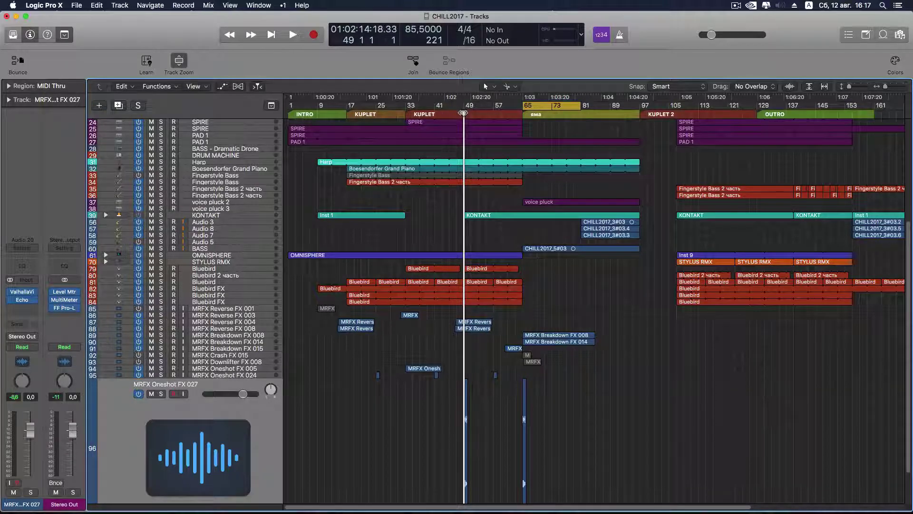
pyautogui.press('space')
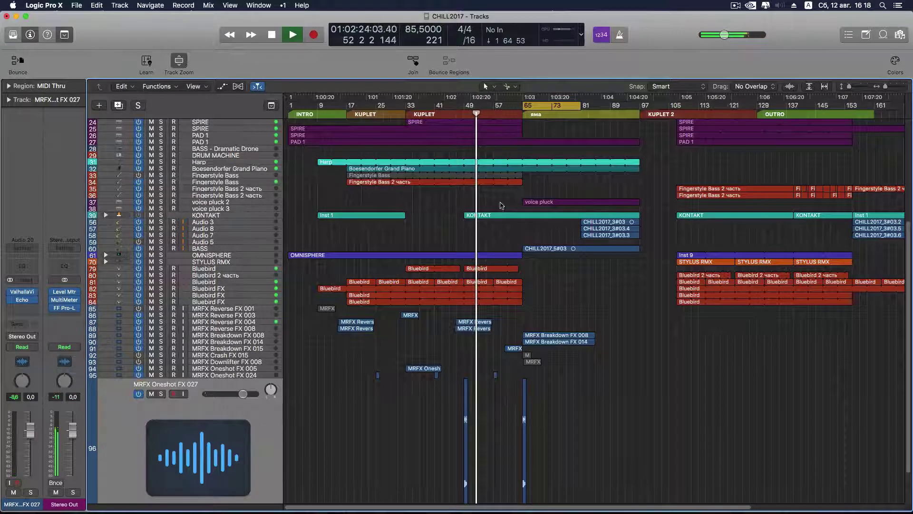
pyautogui.click(489, 114)
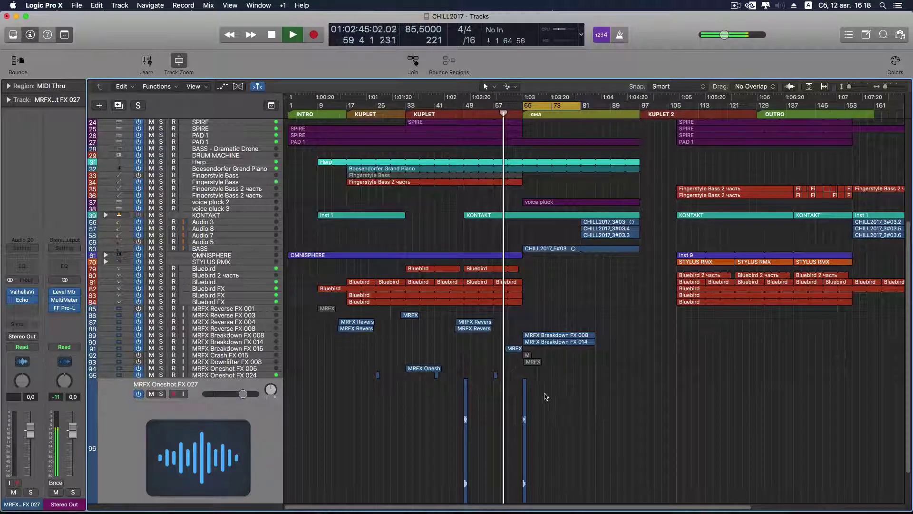
# - Copy the MRFX Oneshot FX 027 hit from bar 65 to bar 81 on the same track
pyautogui.click(525, 418)
pyautogui.click(524, 382)
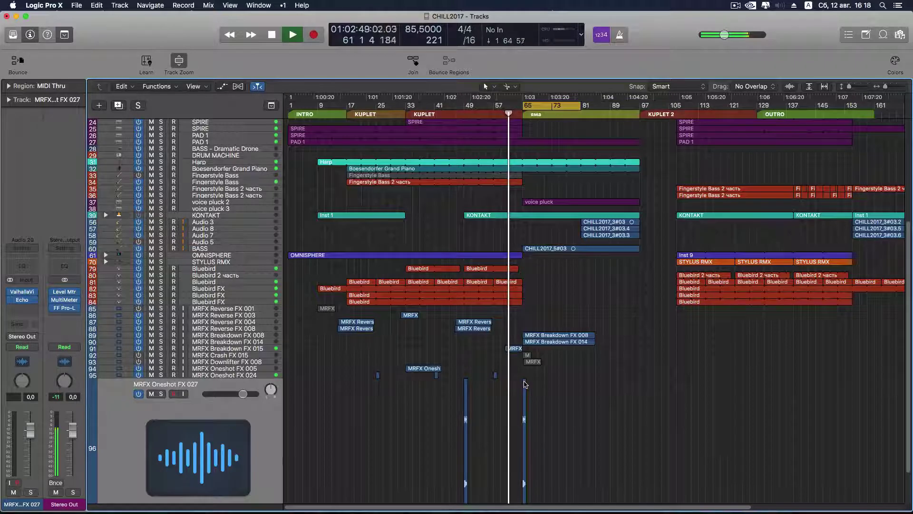
pyautogui.press('super+Right')
pyautogui.press('super+Right')
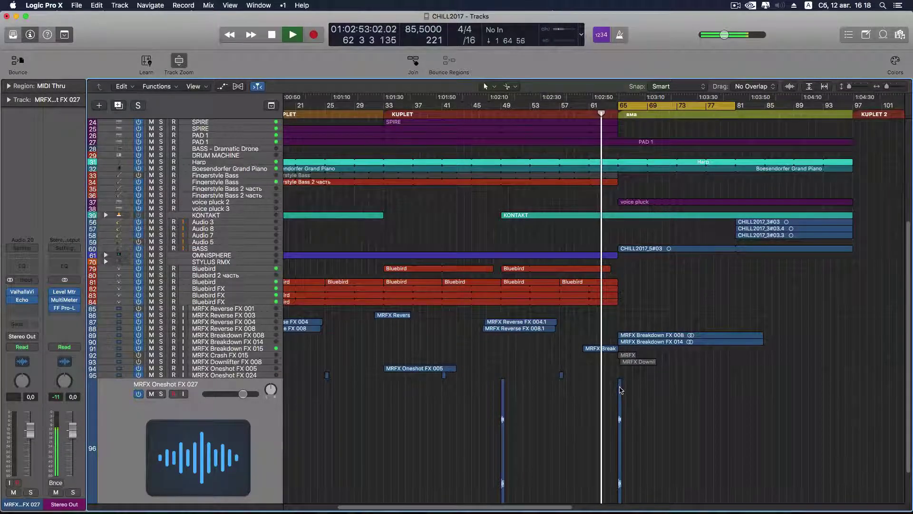
pyautogui.press('super+Right')
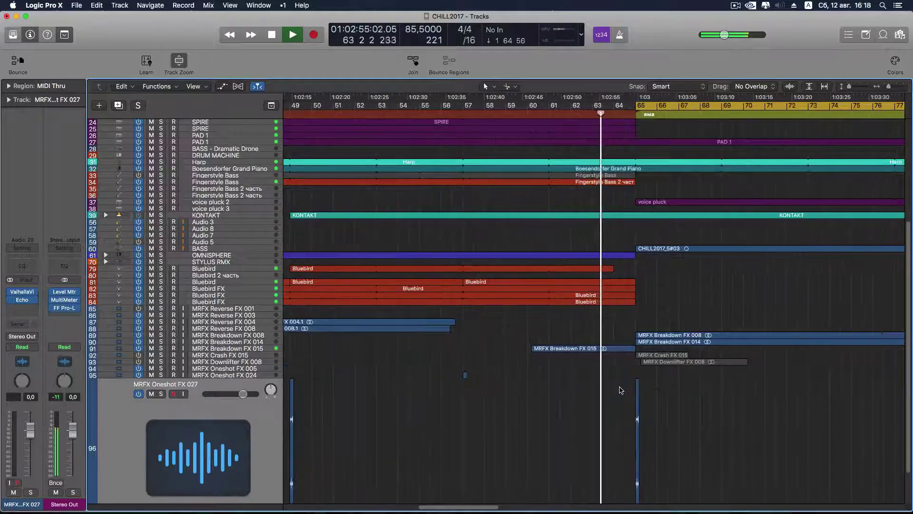
pyautogui.click(638, 389)
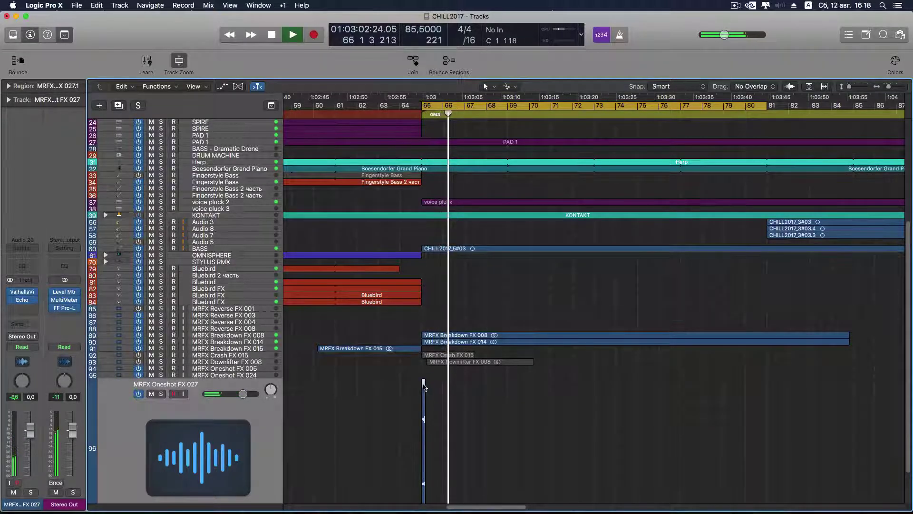
pyautogui.moveTo(424, 386); pyautogui.dragTo(770, 386)
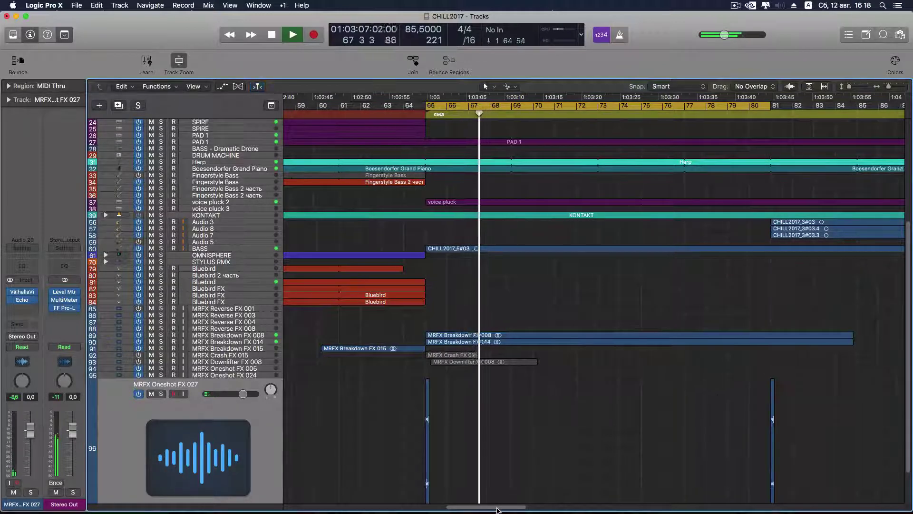
# - Copy the MRFX Oneshot FX 024 hit from bar 57 to bar 81 on its own track
pyautogui.hscroll(-10, 523, 414)
pyautogui.click(512, 376)
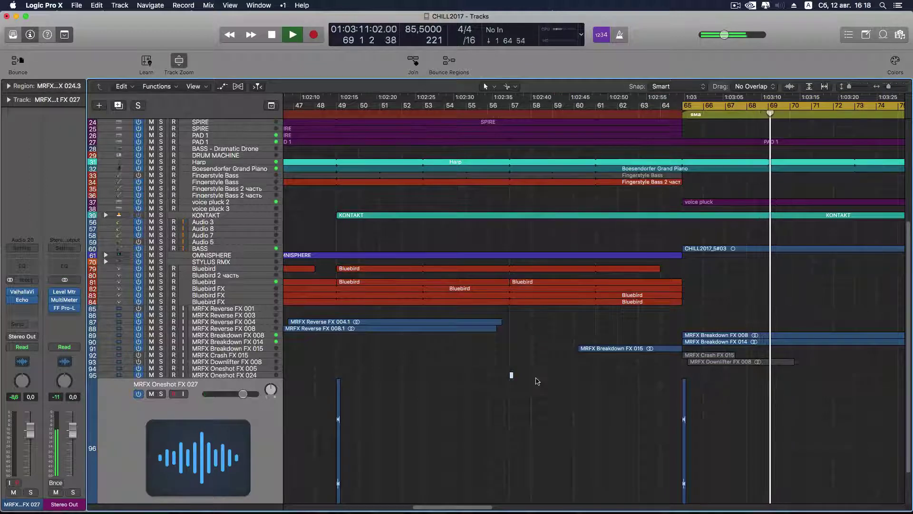
pyautogui.click(263, 377)
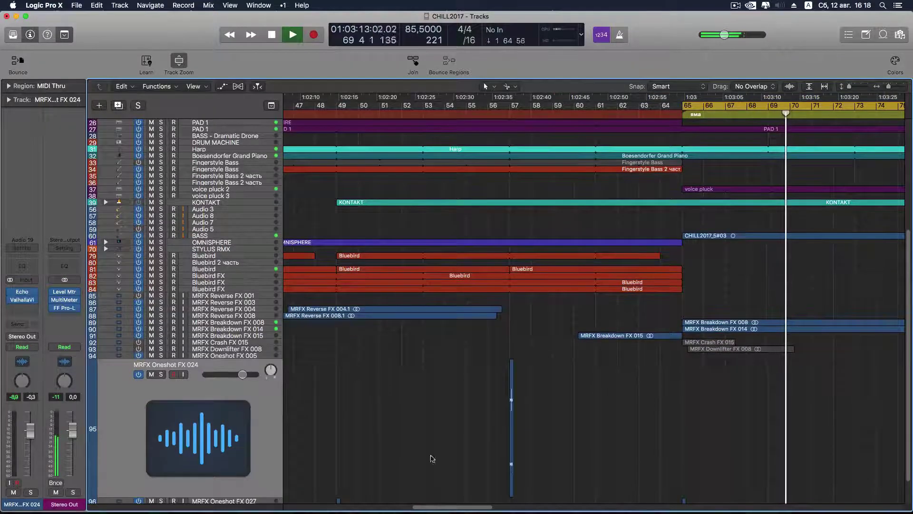
pyautogui.moveTo(454, 508); pyautogui.dragTo(511, 508)
pyautogui.press('space')
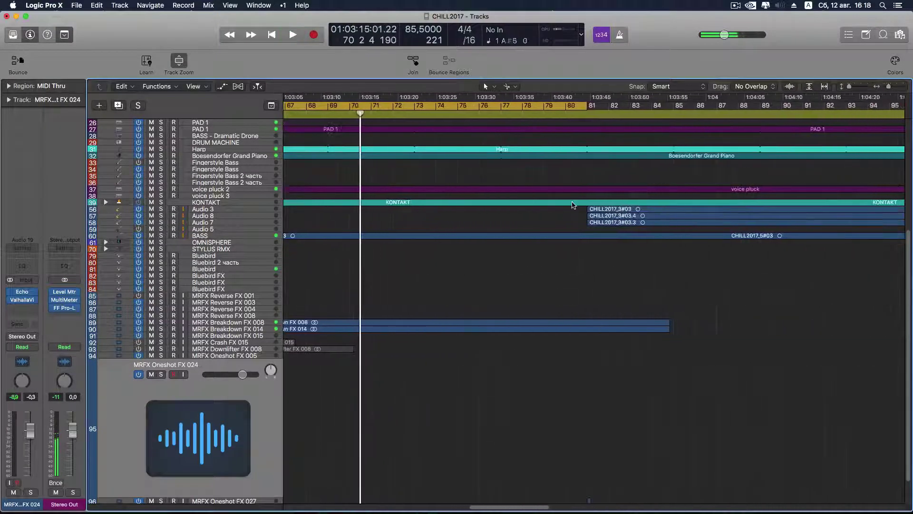
pyautogui.scroll(5, 585, 214)
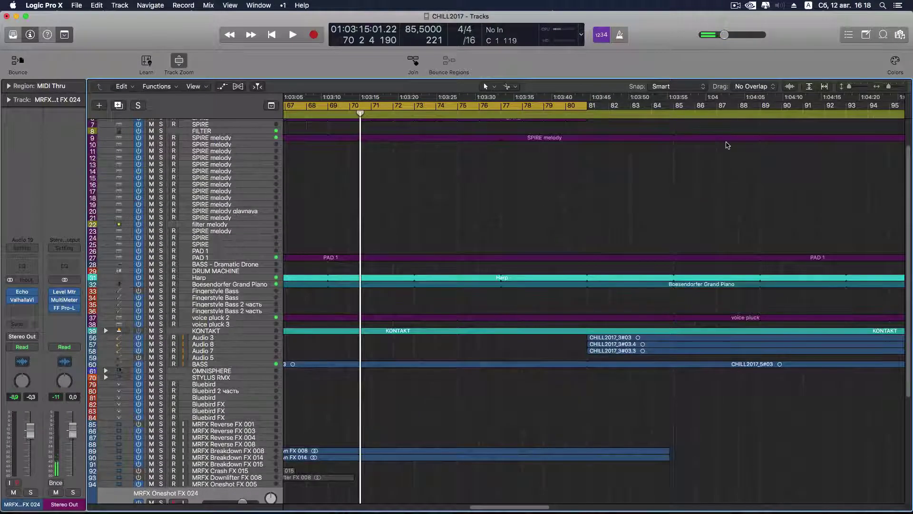
pyautogui.press('super+Left')
pyautogui.press('super+Left')
pyautogui.press('super+Left')
pyautogui.press('super+Left')
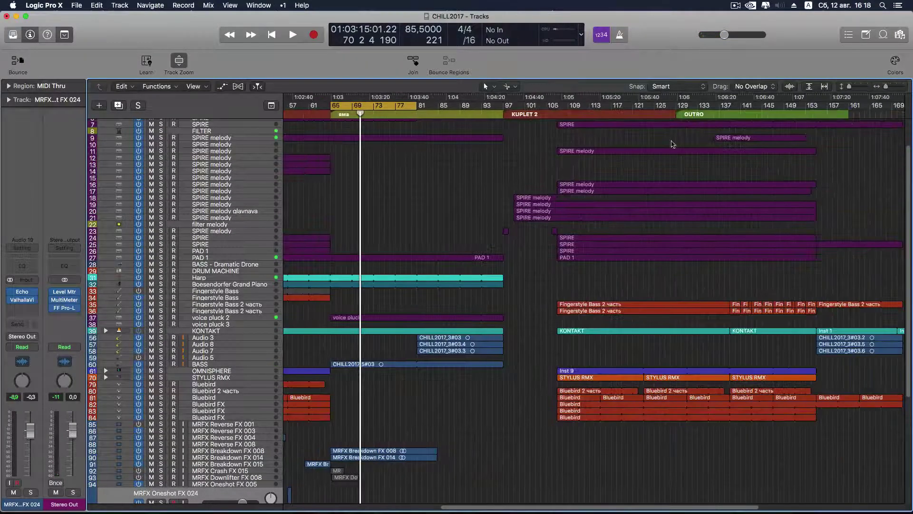
pyautogui.click(415, 113)
pyautogui.scroll(-6, 431, 343)
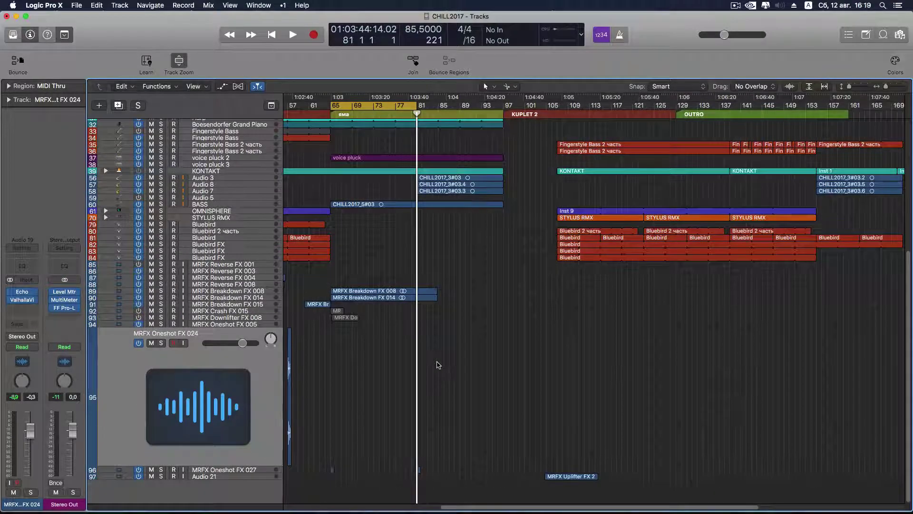
pyautogui.click(437, 366)
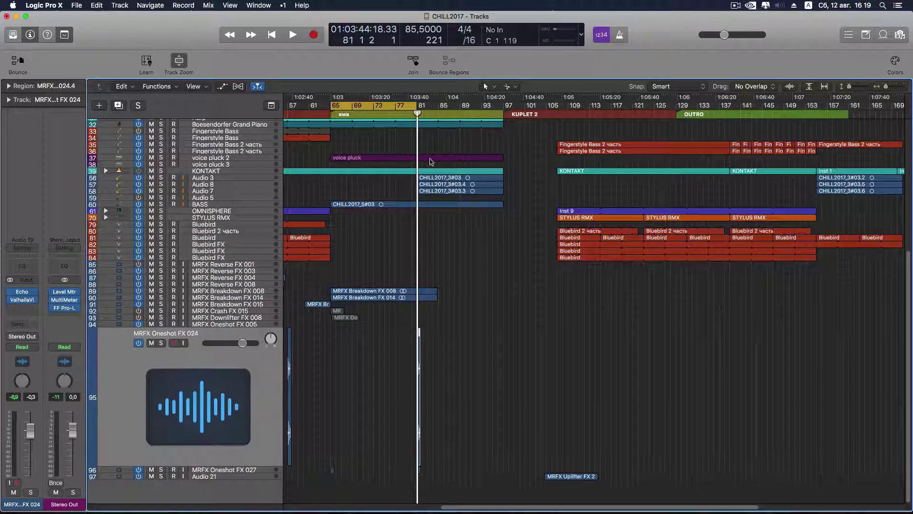
# - Extend the cycle range to bar 97 and listen to the transition into the яма section
pyautogui.moveTo(415, 105); pyautogui.dragTo(503, 106)
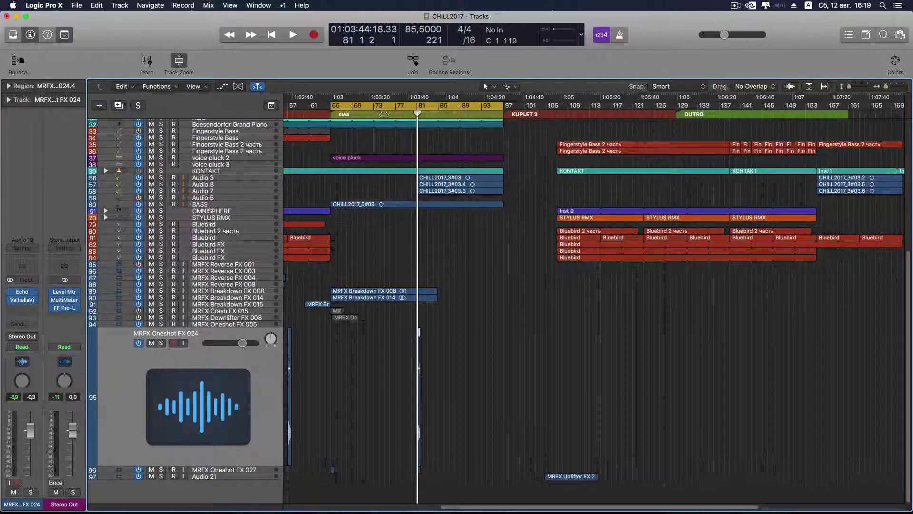
pyautogui.click(310, 114)
pyautogui.press('space')
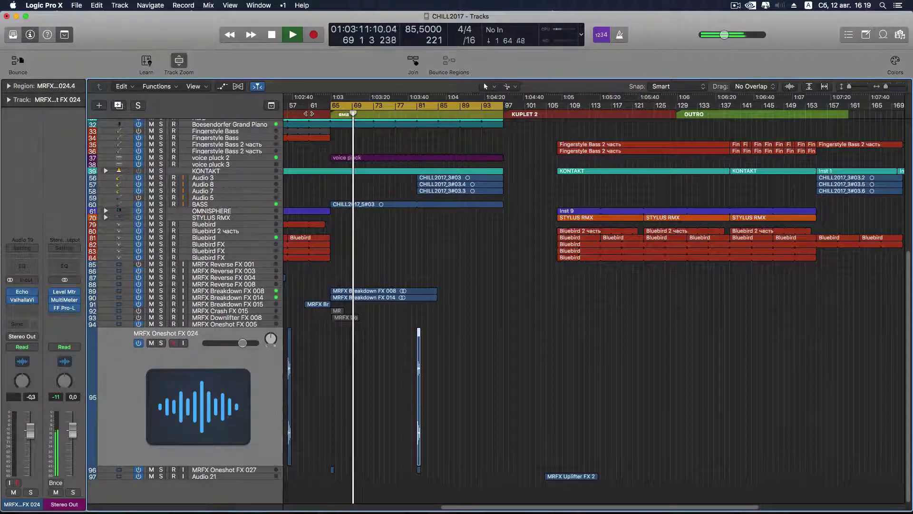
pyautogui.press('space')
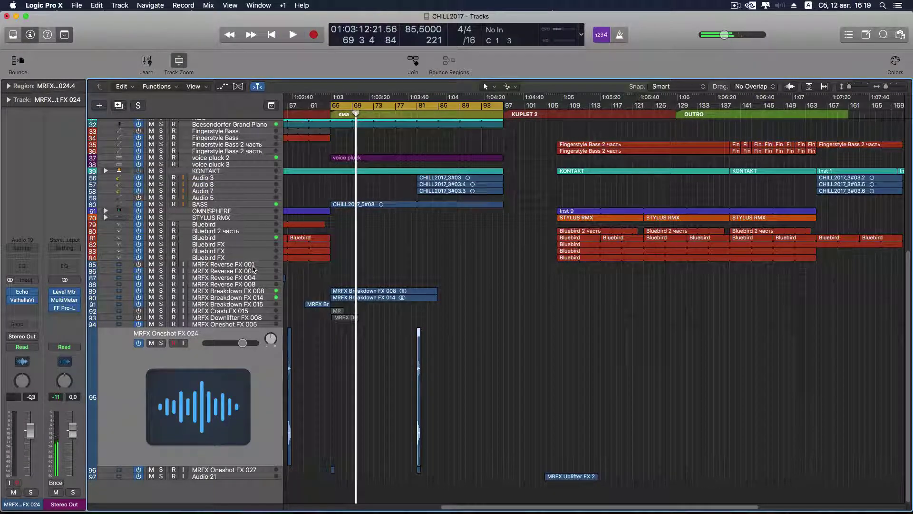
# - Solo the MRFX Breakdown FX 014 track, listen to it at the start of the яма section, and clear its solo
pyautogui.click(261, 291)
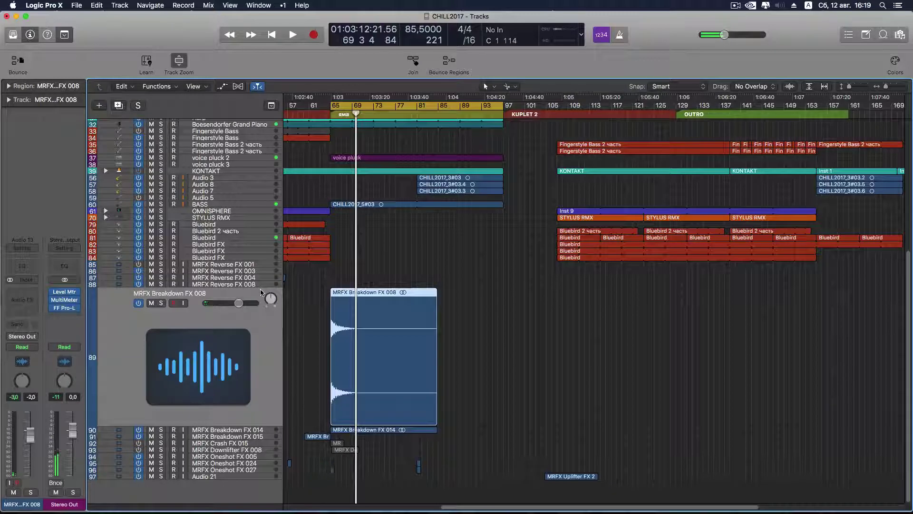
pyautogui.click(264, 430)
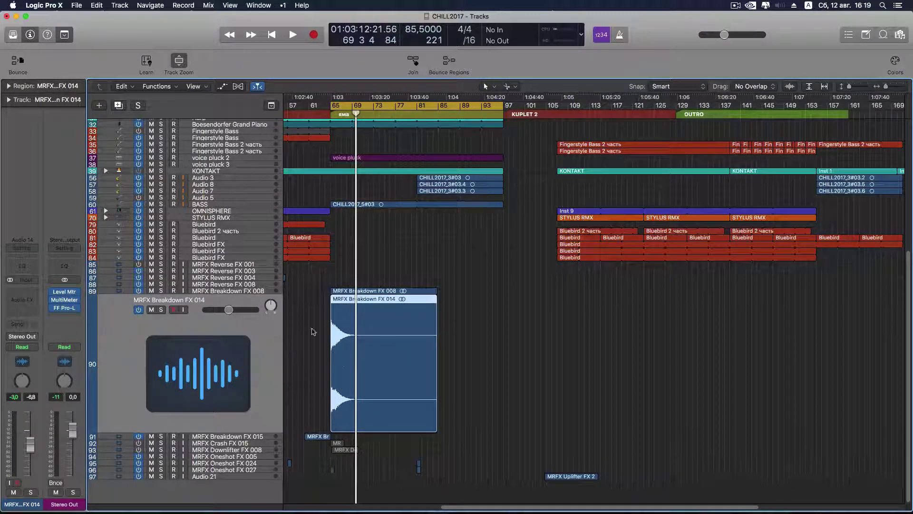
pyautogui.click(160, 310)
pyautogui.press('space')
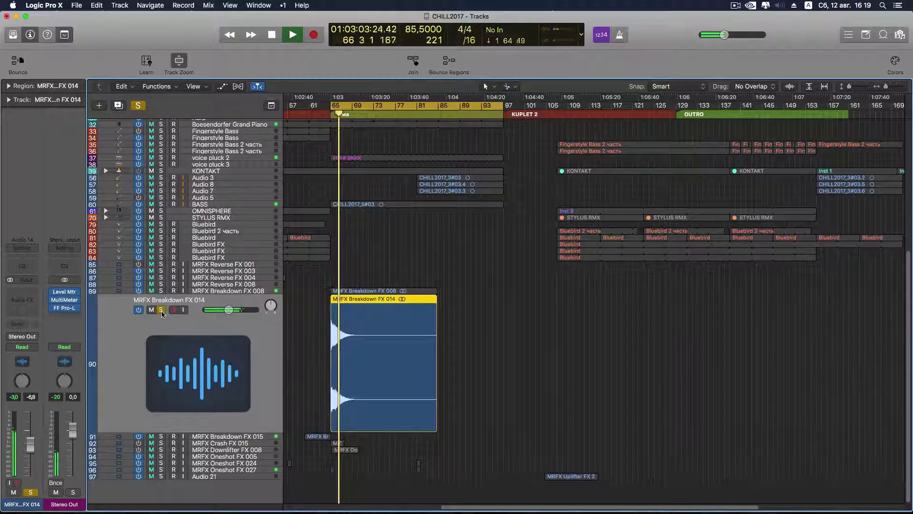
pyautogui.click(162, 310)
pyautogui.press('space')
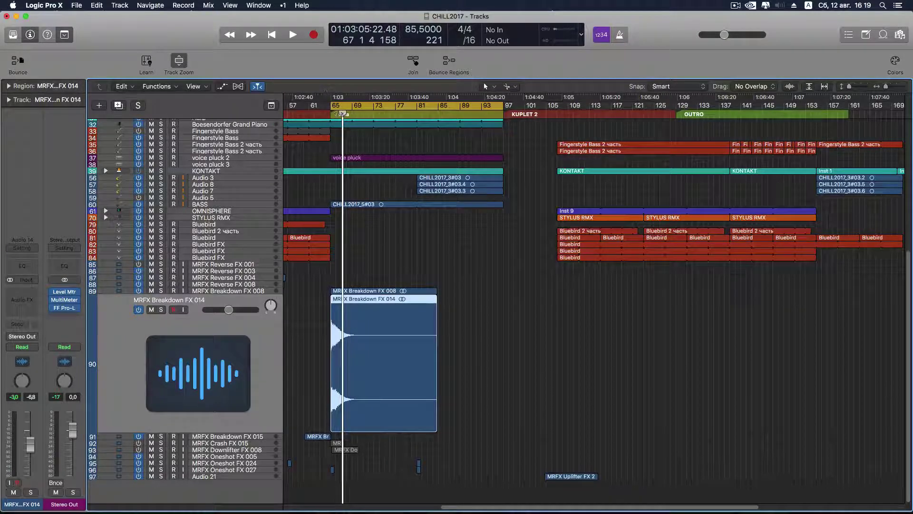
# - Listen to the lead-in to bar 81 and delete the MRFX Oneshot FX 024 hit there
pyautogui.moveTo(342, 114); pyautogui.dragTo(403, 114)
pyautogui.press('space')
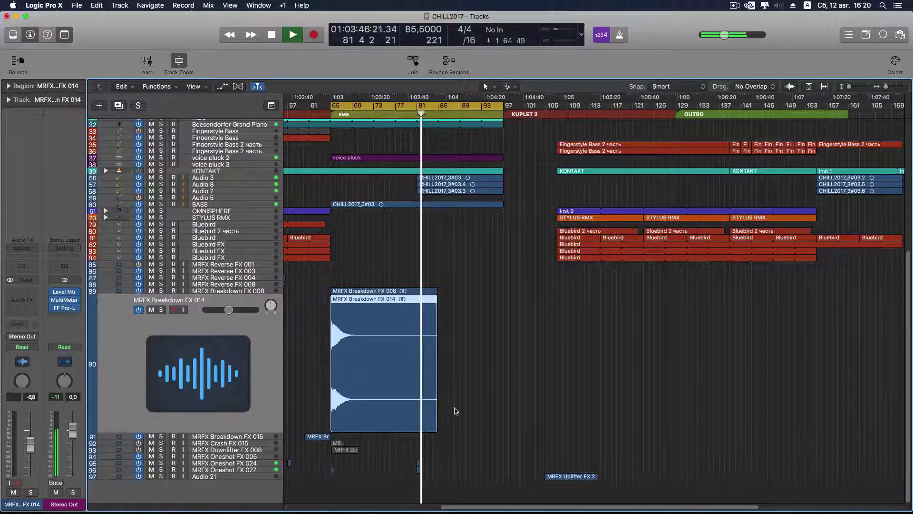
pyautogui.click(249, 463)
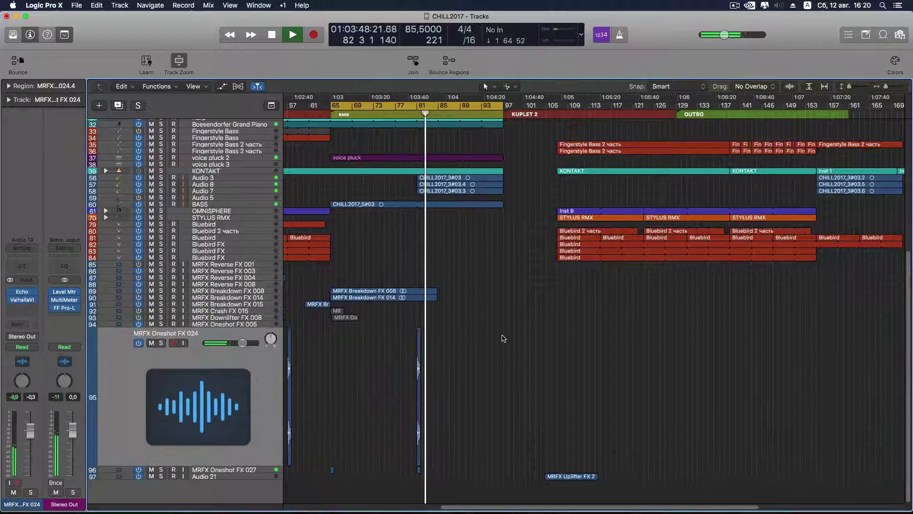
pyautogui.press('space')
pyautogui.moveTo(483, 355); pyautogui.dragTo(407, 365)
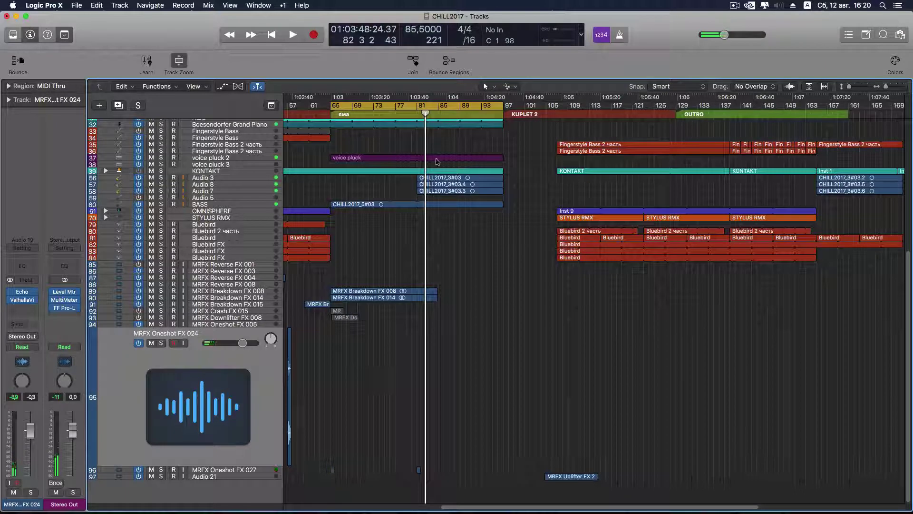
# - Replay the passage around bar 81 with only the MRFX Oneshot FX 027 hit
pyautogui.press('space')
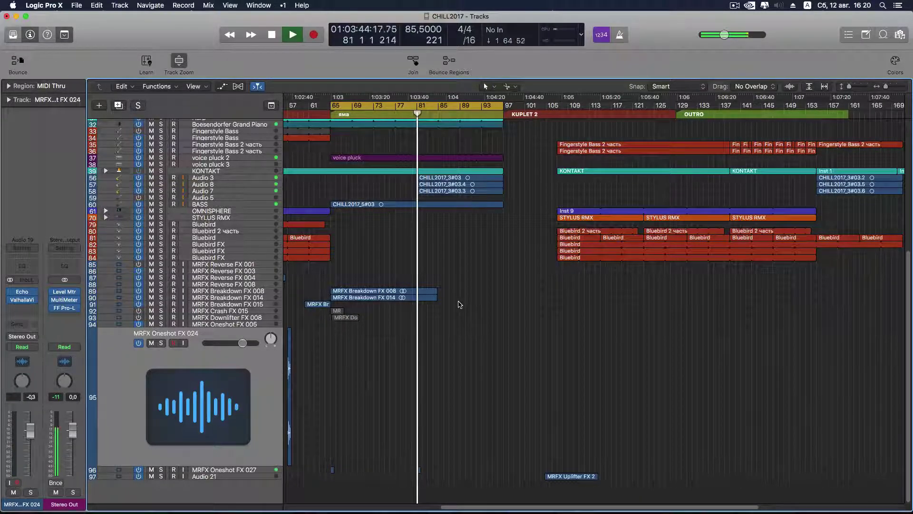
pyautogui.scroll(6, 461, 307)
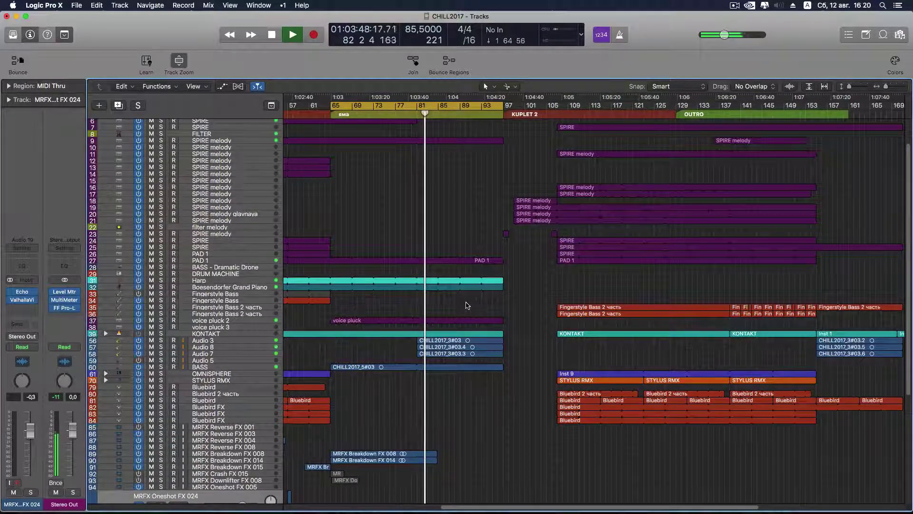
pyautogui.press('space')
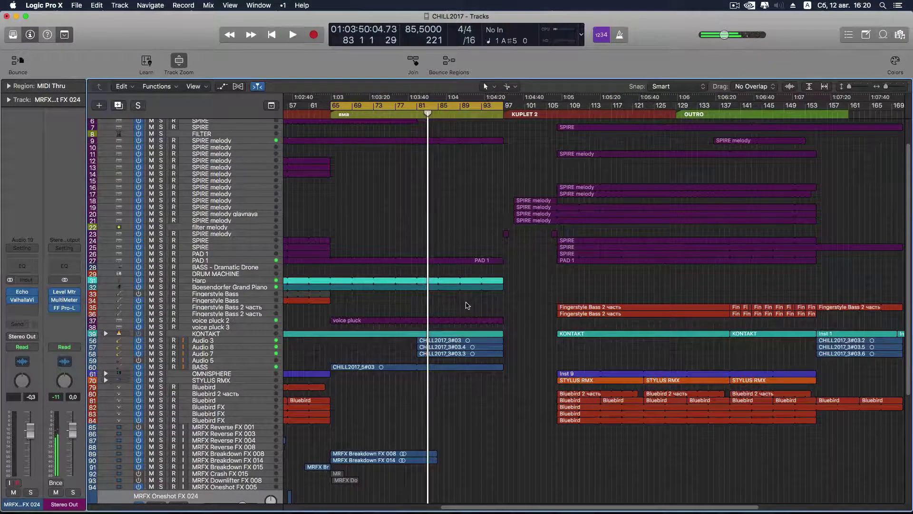
# - Set the cycle range to bars 97–107 at the start of the KUPLET 2 section
pyautogui.scroll(3, 468, 305)
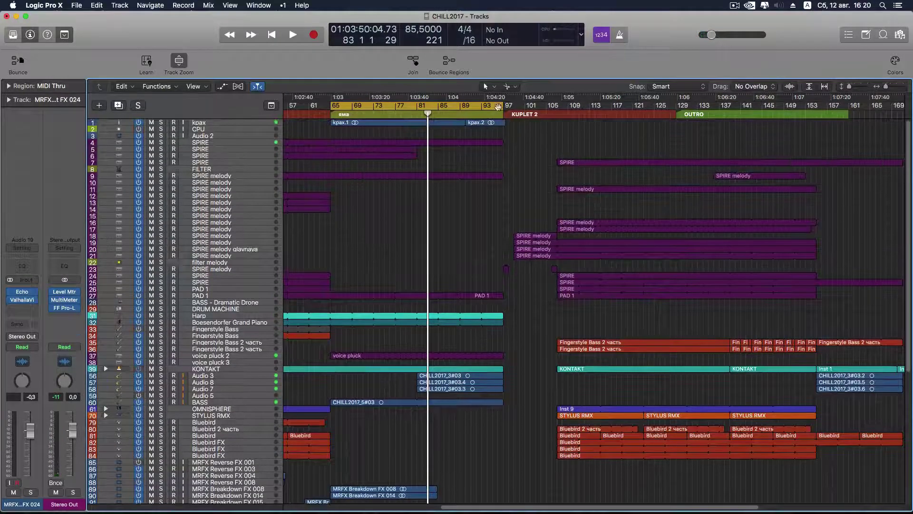
pyautogui.moveTo(502, 105); pyautogui.dragTo(557, 104)
pyautogui.scroll(-10, 523, 228)
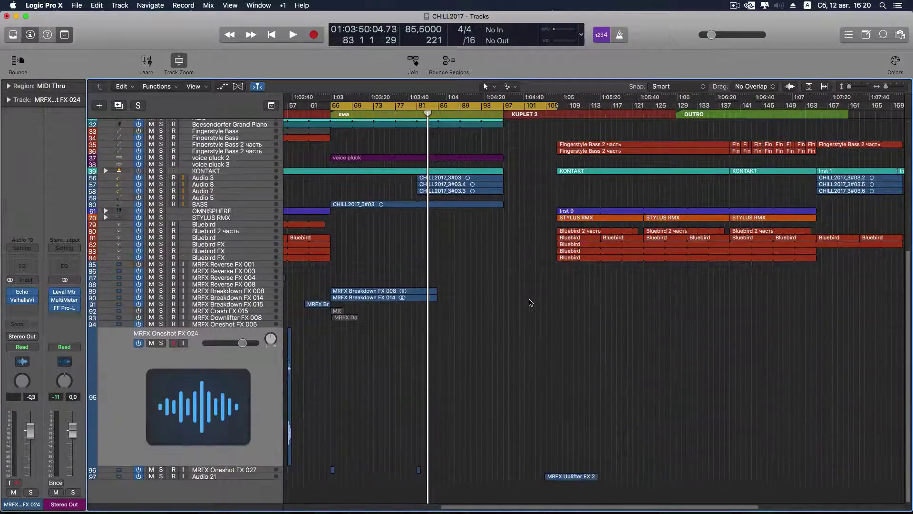
pyautogui.scroll(10, 531, 303)
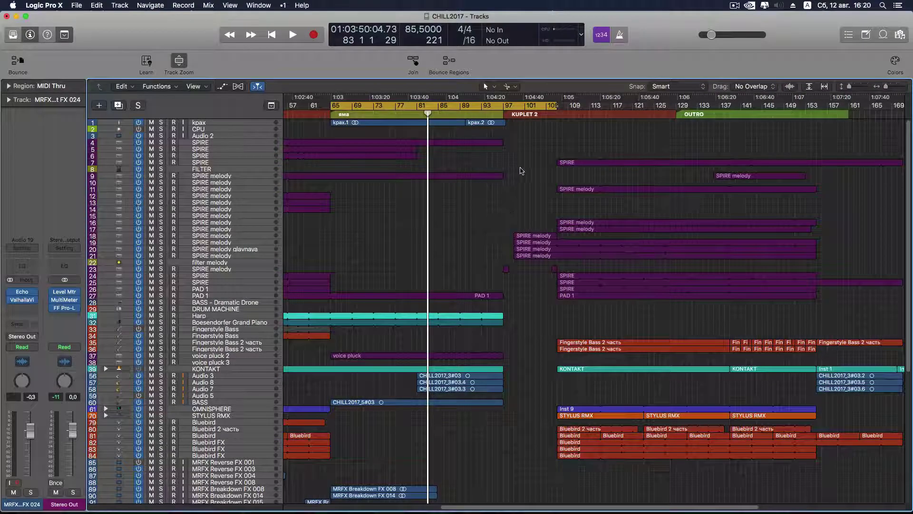
pyautogui.moveTo(327, 106); pyautogui.dragTo(500, 106)
# - Listen to the opening of KUPLET 2 from bar 97 while looking over its tracks
pyautogui.press('space')
pyautogui.hotkey('ctrl', 'z')
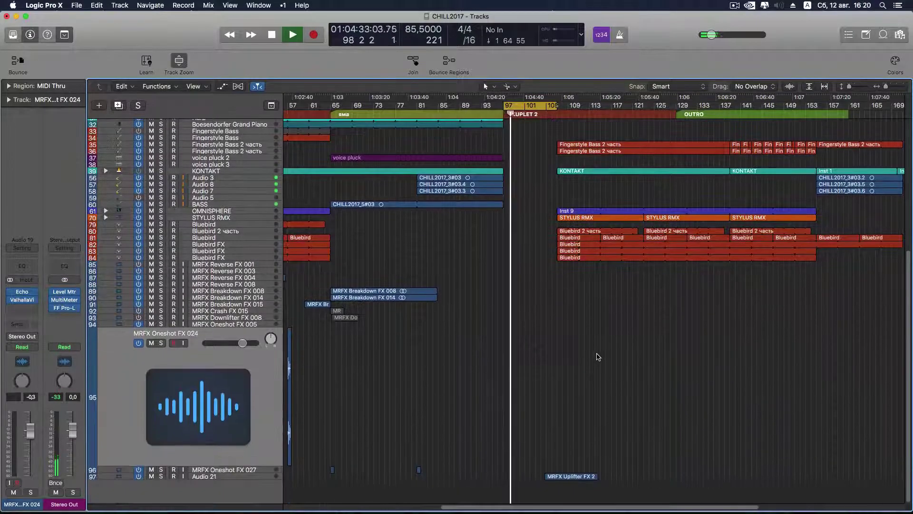
pyautogui.hotkey('ctrl', 'z')
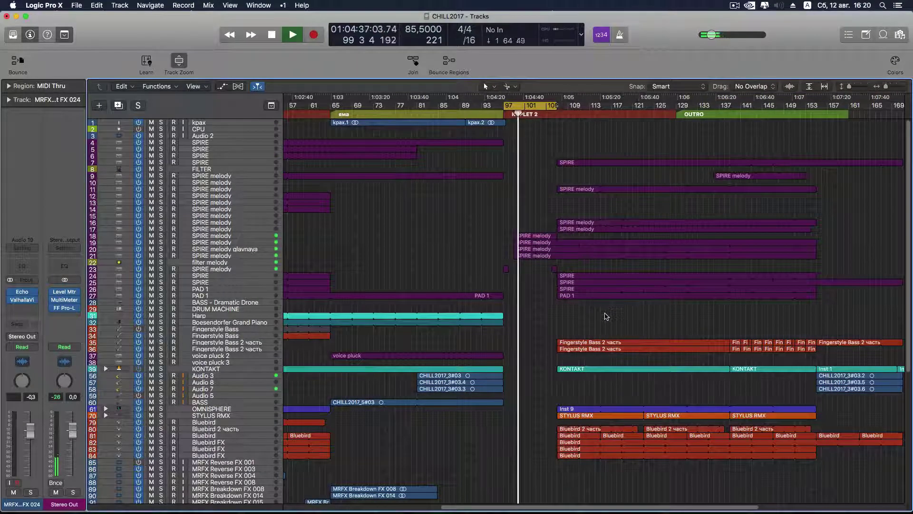
pyautogui.hotkey('ctrl', 'z')
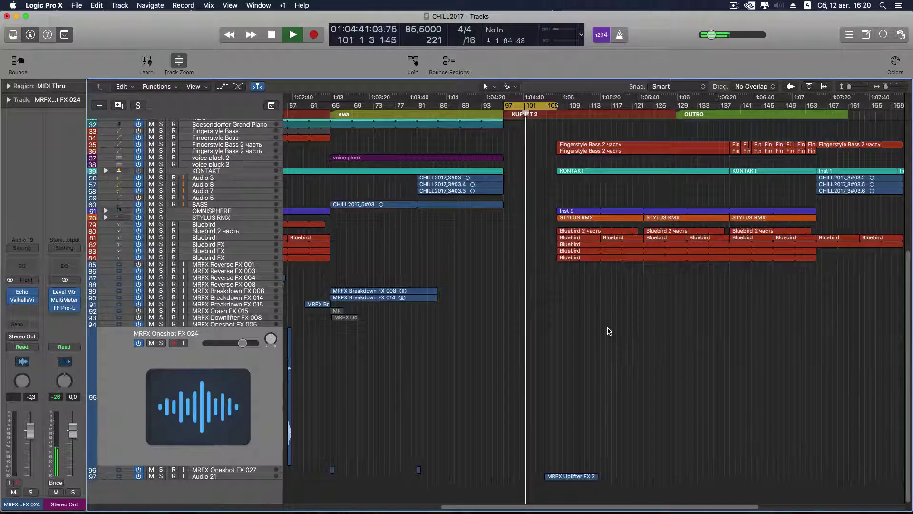
pyautogui.scroll(5, 609, 332)
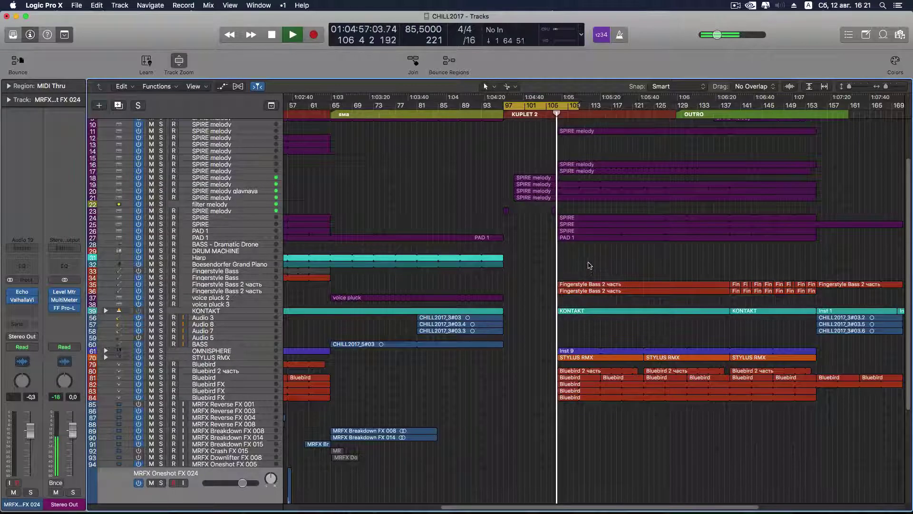
# - Look over the KUPLET 2 tracks around bar 107 and inspect the MRFX Uplifter FX 2 region on the Audio 21 track
pyautogui.scroll(-5, 592, 260)
pyautogui.press('space')
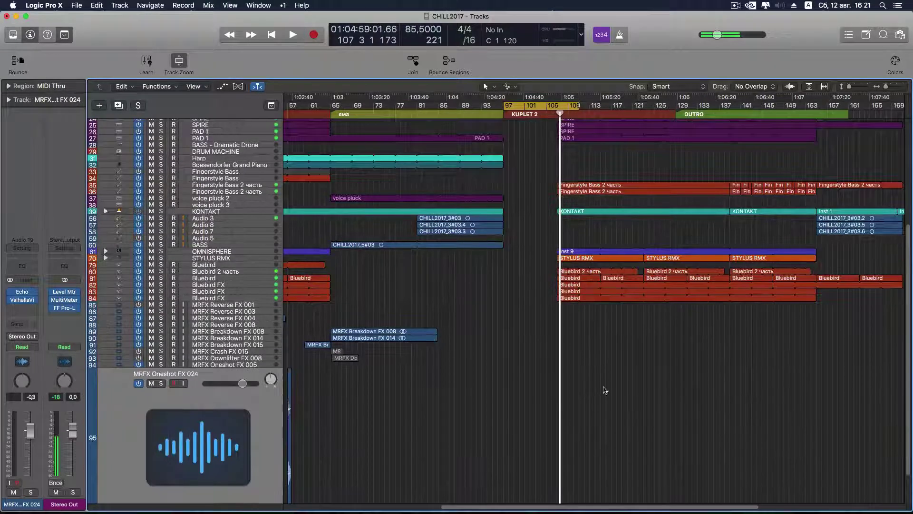
pyautogui.scroll(8, 587, 258)
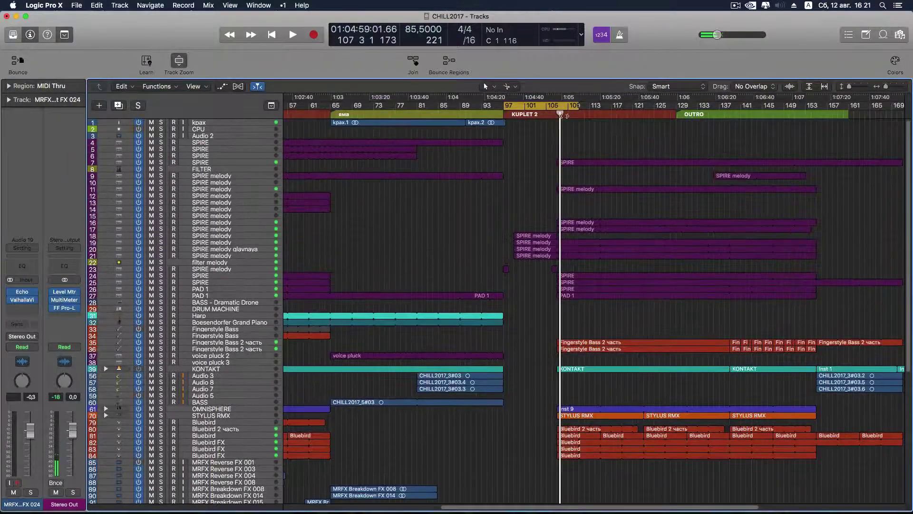
pyautogui.scroll(-10, 564, 466)
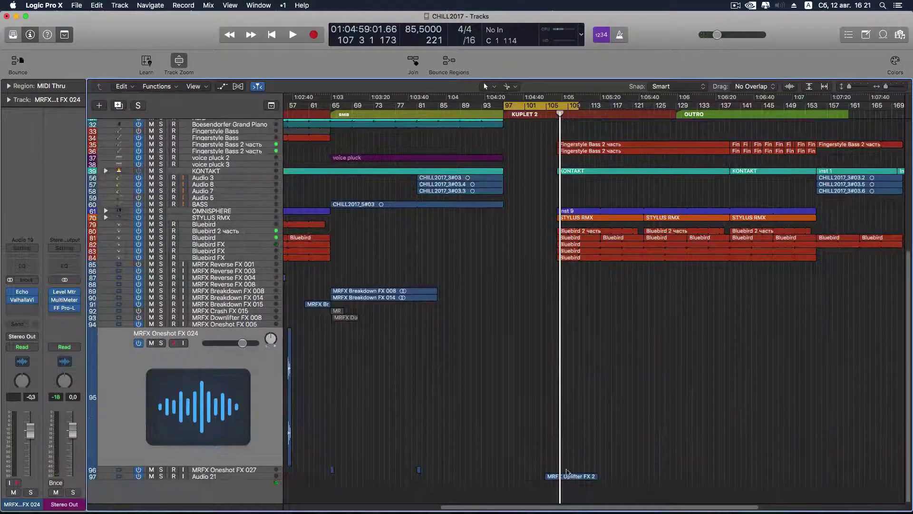
pyautogui.click(274, 478)
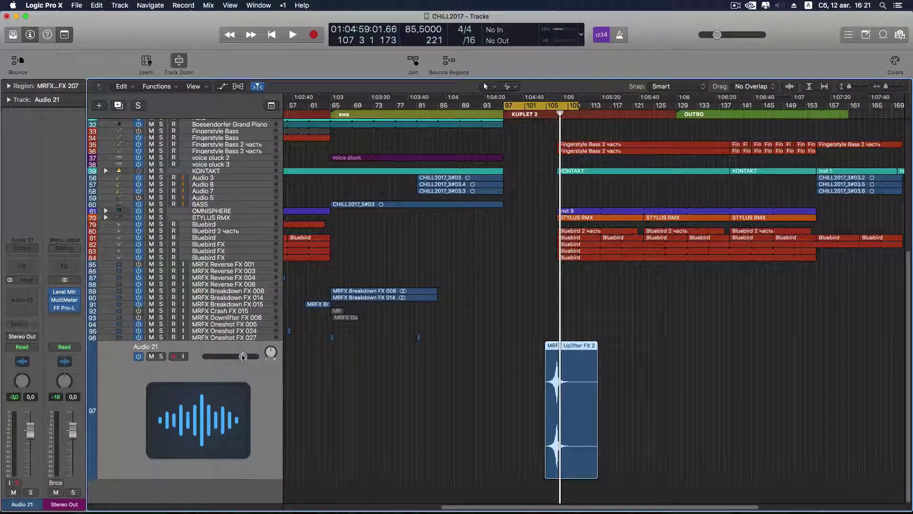
pyautogui.scroll(10, 548, 341)
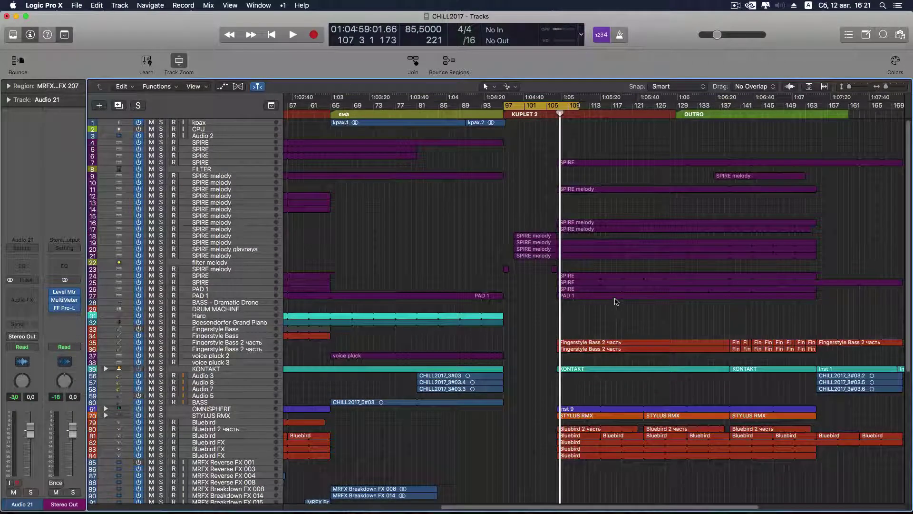
pyautogui.scroll(-4, 616, 301)
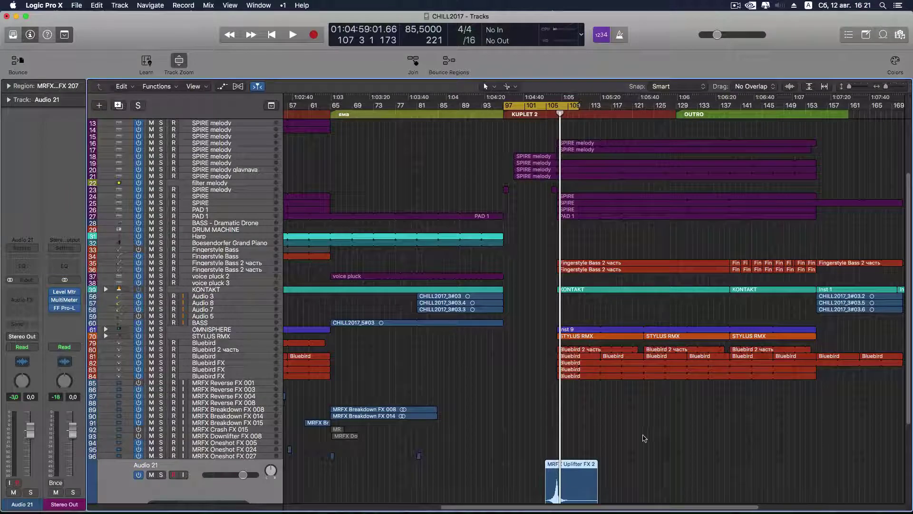
pyautogui.scroll(4, 643, 437)
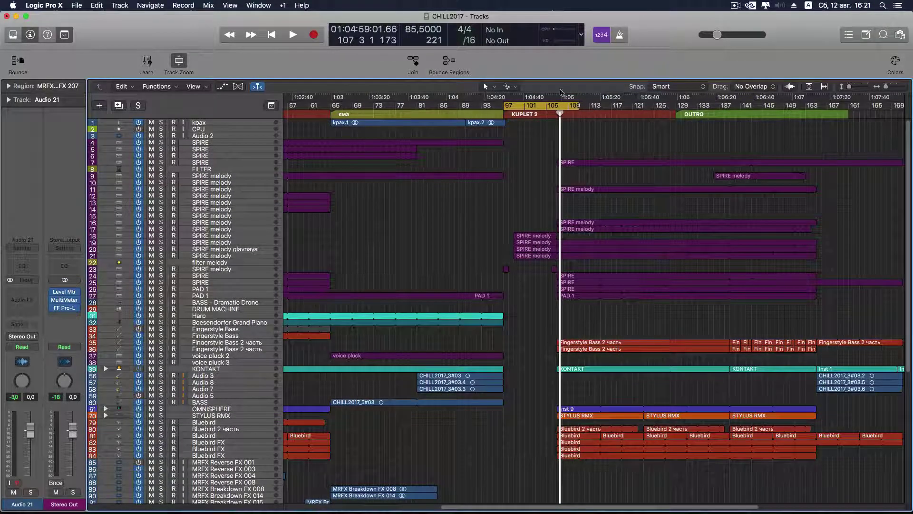
pyautogui.moveTo(548, 105)
pyautogui.mouseDown()
pyautogui.moveTo(601, 104)
pyautogui.moveTo(547, 105)
pyautogui.mouseUp()
pyautogui.scroll(-8, 537, 211)
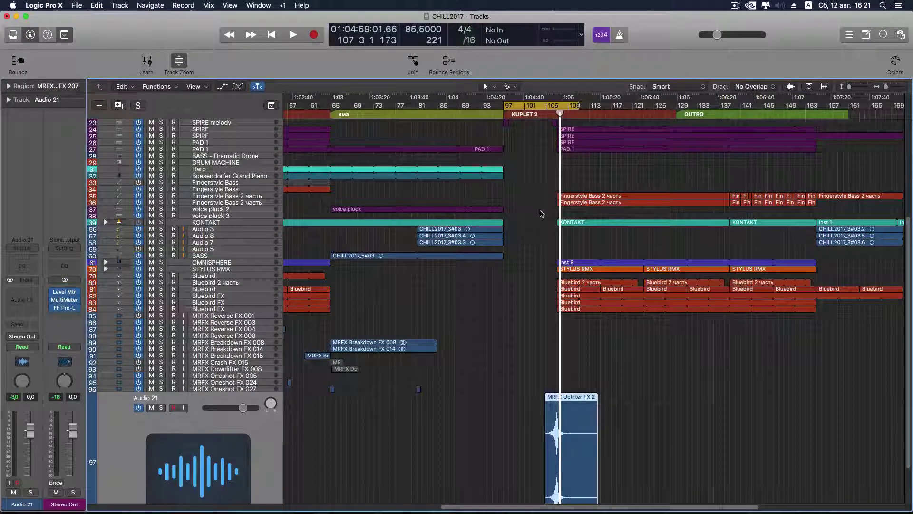
# - Audition the drum sounds of the Bluebird and Bluebird 2 часть tracks
pyautogui.click(261, 291)
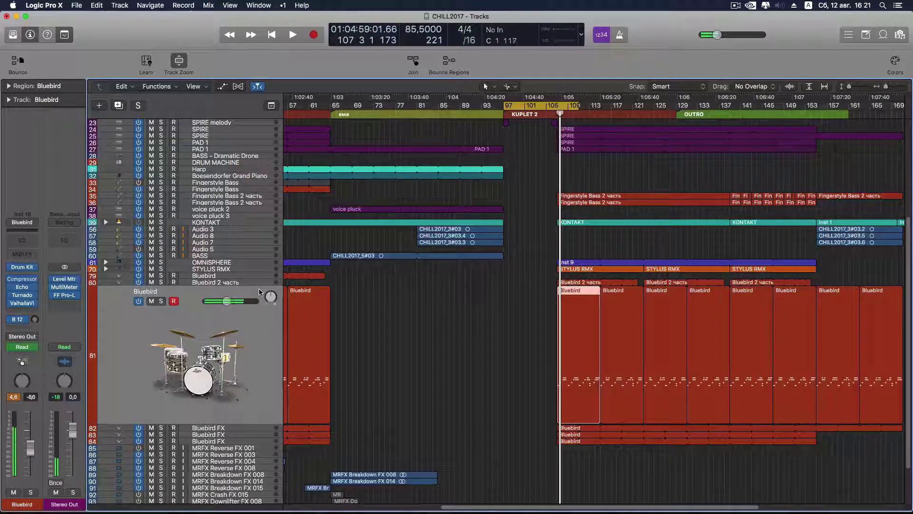
pyautogui.click(251, 282)
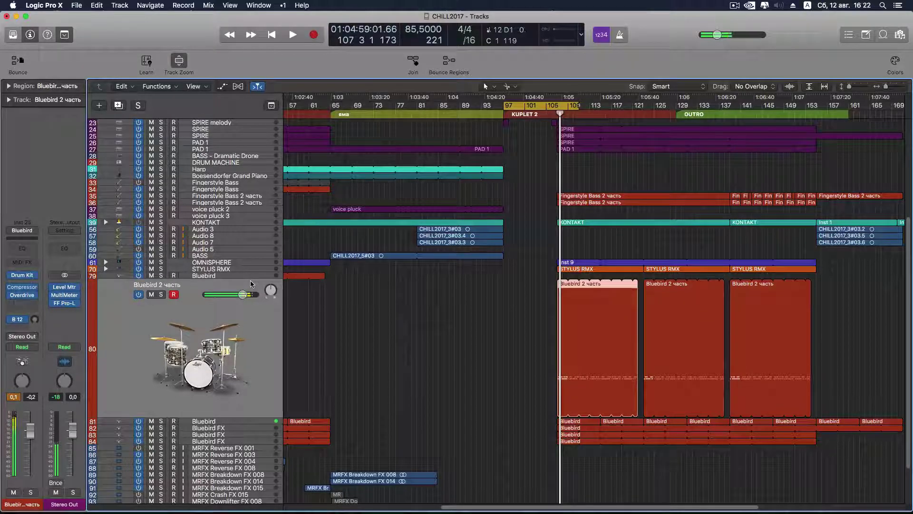
pyautogui.click(381, 332)
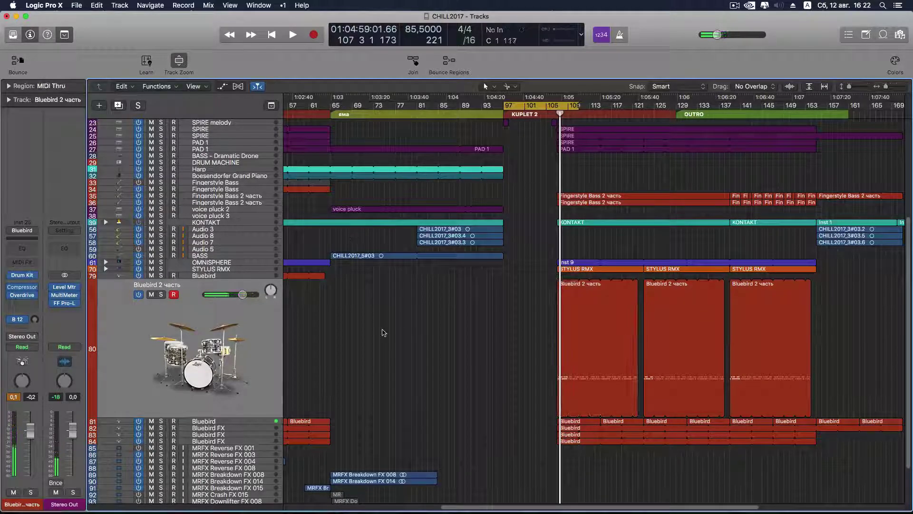
pyautogui.click(262, 423)
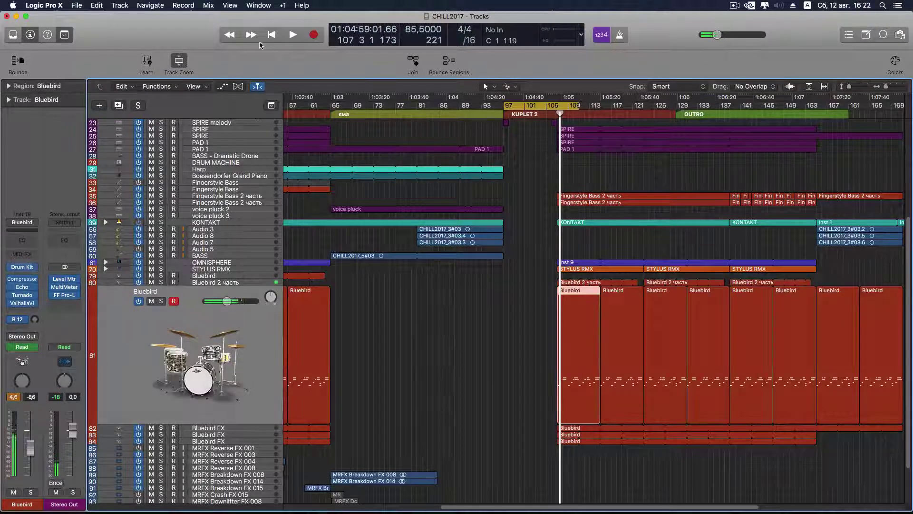
# - Play KUPLET 2 from bar 97 to bar 107 while trying out Bluebird and Bluebird 2 часть drum hits over it
pyautogui.click(271, 35)
pyautogui.click(287, 36)
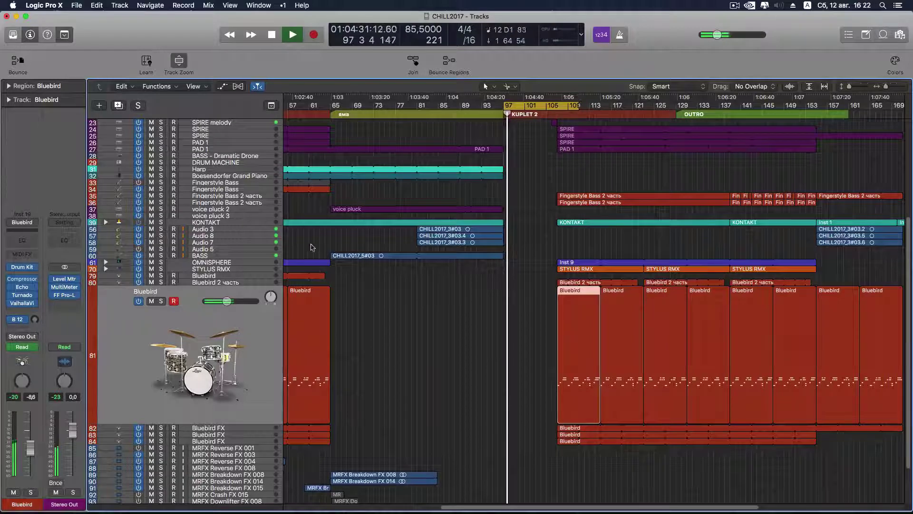
pyautogui.click(264, 283)
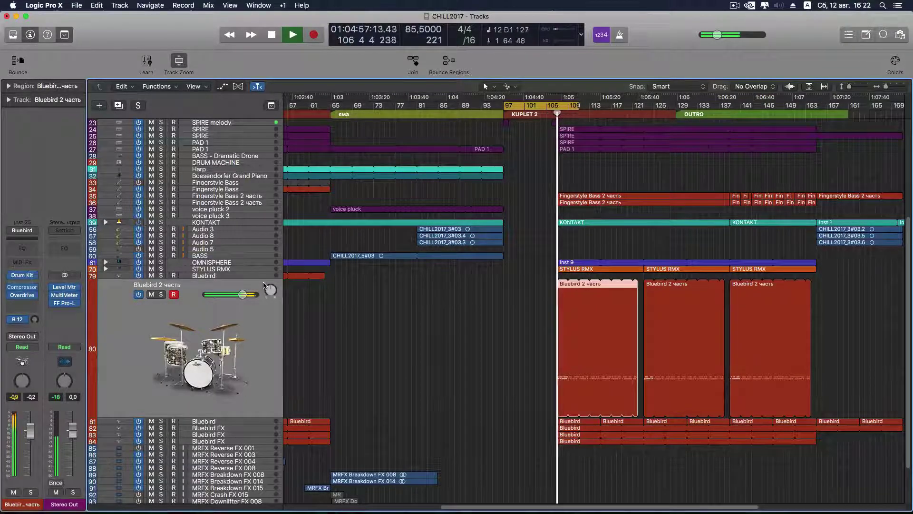
pyautogui.press('space')
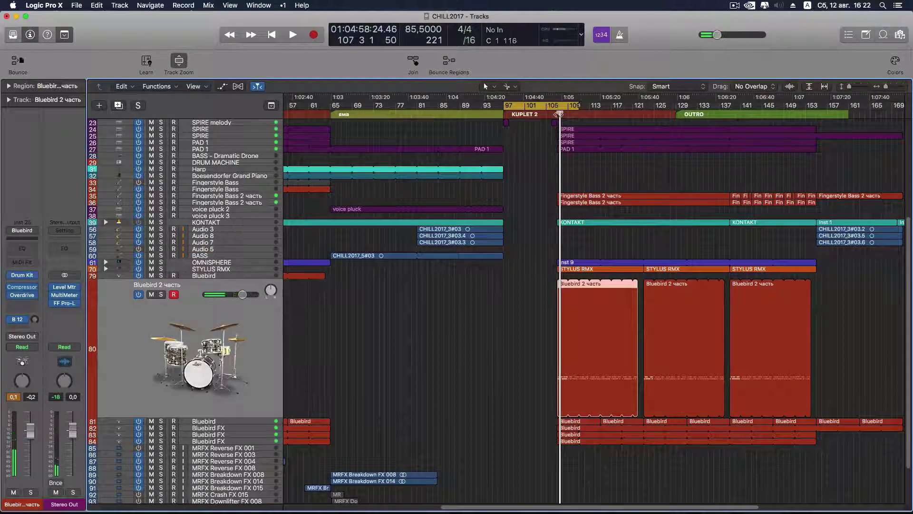
# - Record a short series of drum hits on the Bluebird 2 часть track from bar 99
pyautogui.moveTo(559, 115); pyautogui.dragTo(514, 114)
pyautogui.scroll(5, 540, 157)
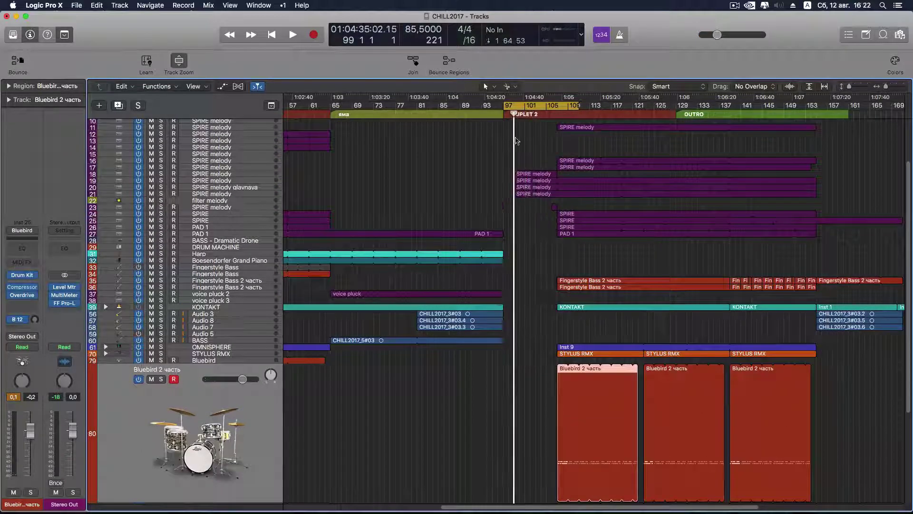
pyautogui.scroll(-5, 536, 340)
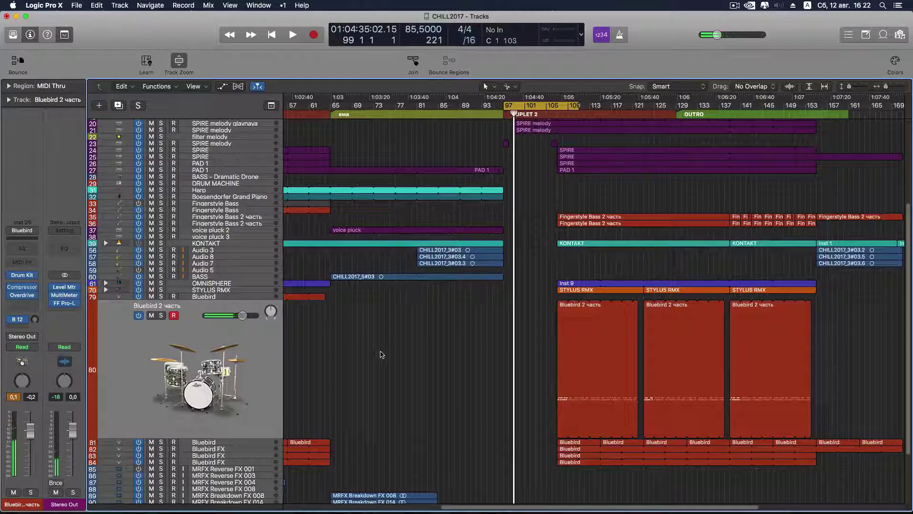
pyautogui.click(315, 35)
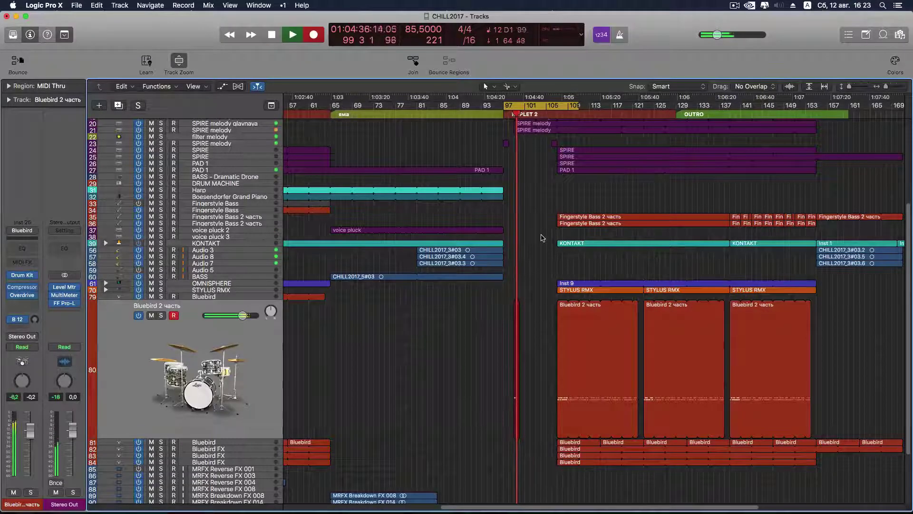
pyautogui.press('space')
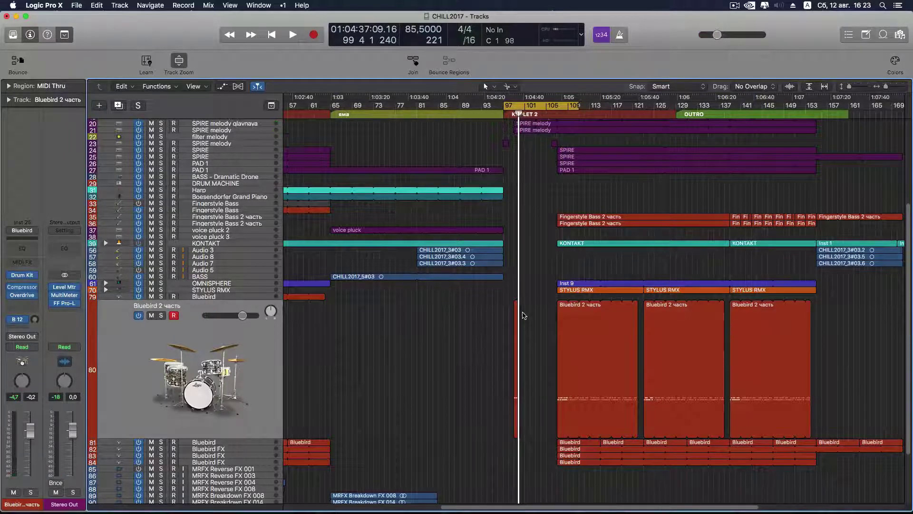
# - In the Piano Roll, move the first recorded drum note to the start of bar 99 and delete the other three notes
pyautogui.press('super+Right')
pyautogui.press('super+Right')
pyautogui.press('super+Right')
pyautogui.press('super+Right')
pyautogui.press('super+Right')
pyautogui.press('super+Right')
pyautogui.press('super+Right')
pyautogui.press('super+Right')
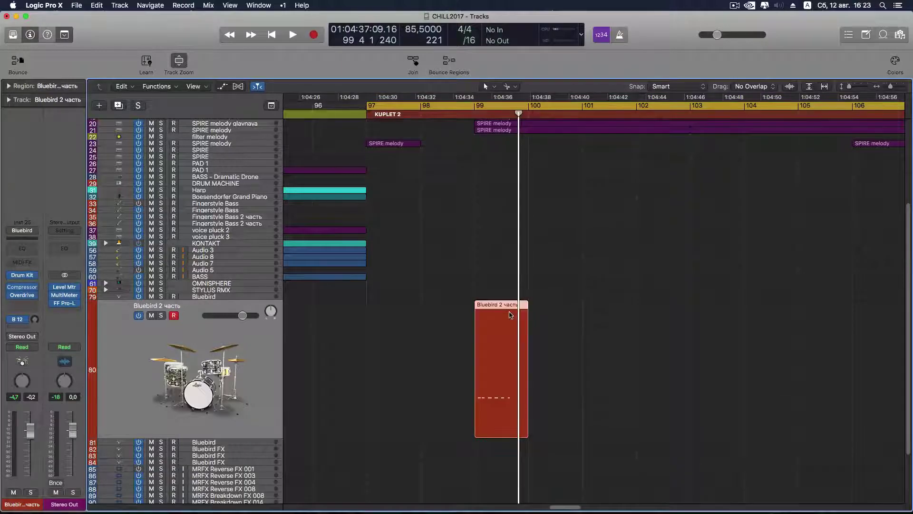
pyautogui.doubleClick(510, 315)
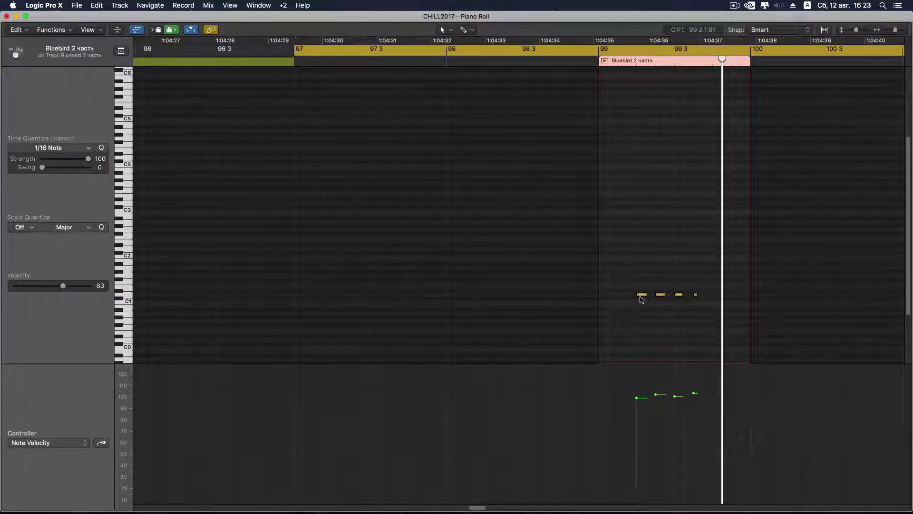
pyautogui.moveTo(641, 298); pyautogui.dragTo(602, 298)
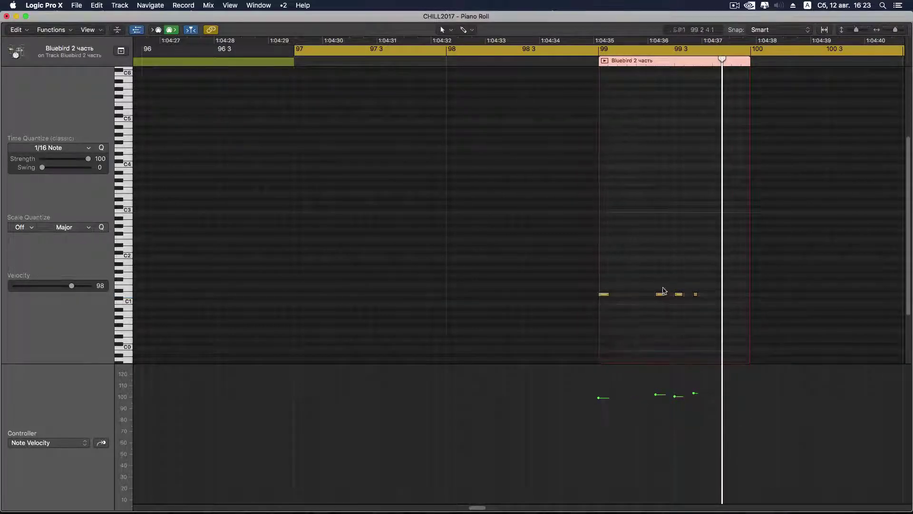
pyautogui.moveTo(654, 275); pyautogui.dragTo(718, 305)
pyautogui.press('Delete')
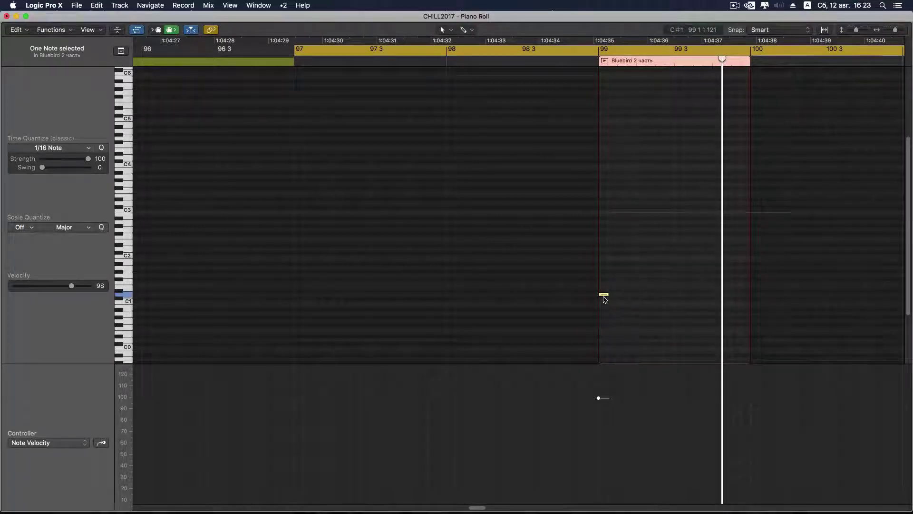
# - Copy the drum note across bar 99 to make eight evenly spaced eighth-note hits
pyautogui.moveTo(605, 299); pyautogui.dragTo(662, 297)
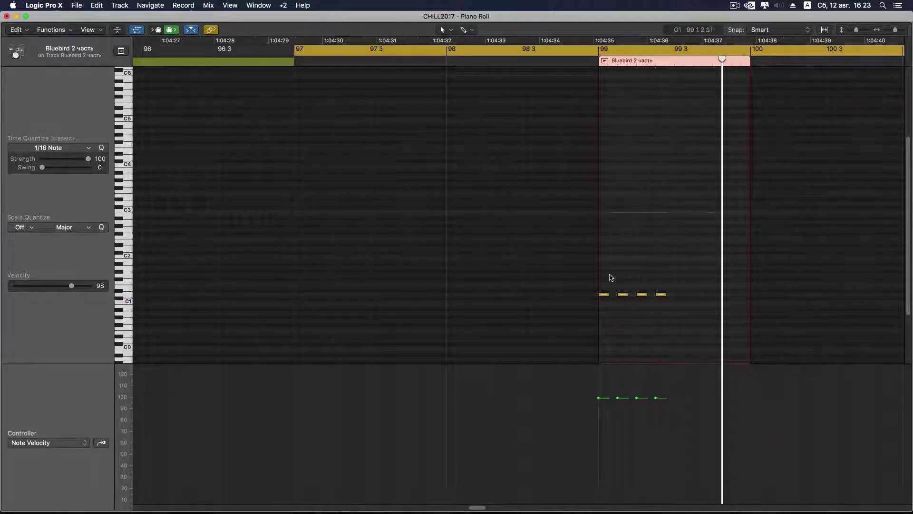
pyautogui.moveTo(609, 276); pyautogui.dragTo(733, 317)
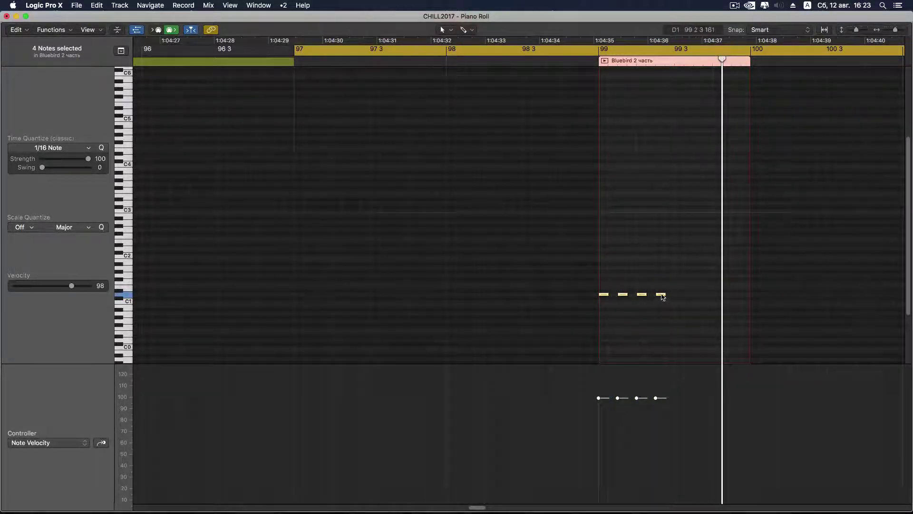
pyautogui.moveTo(662, 297); pyautogui.dragTo(738, 295)
# - Play back the passage and move the start of the cycle range to bar 99
pyautogui.click(718, 217)
pyautogui.press('space')
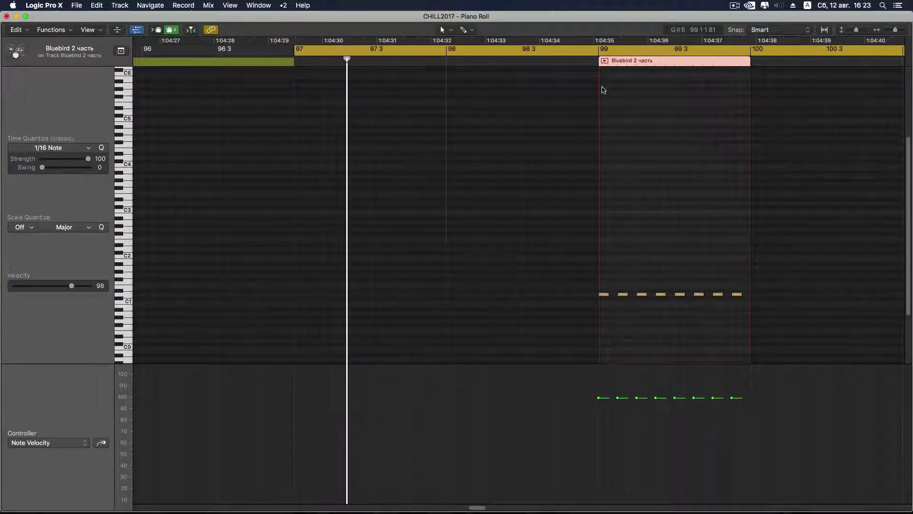
pyautogui.moveTo(296, 46); pyautogui.dragTo(599, 46)
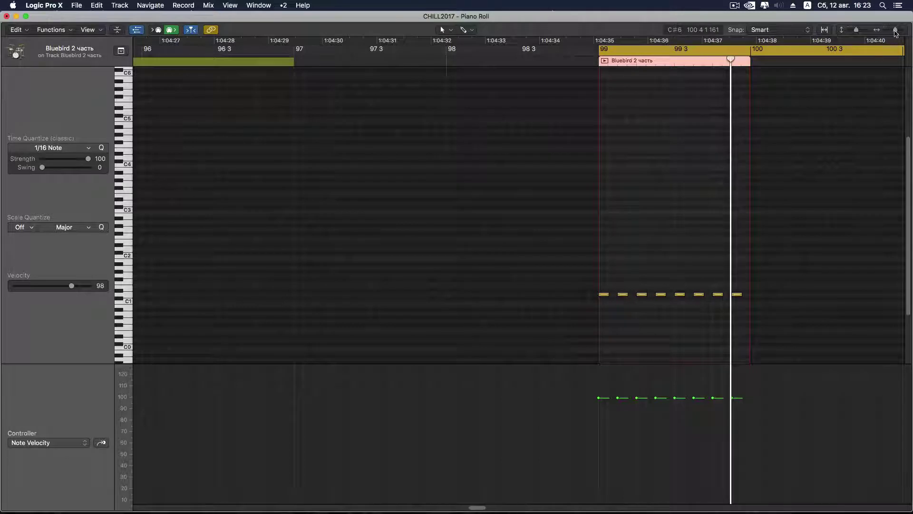
# - Extend the end of the new Bluebird 2 часть region to bar 113
pyautogui.moveTo(896, 30); pyautogui.dragTo(892, 30)
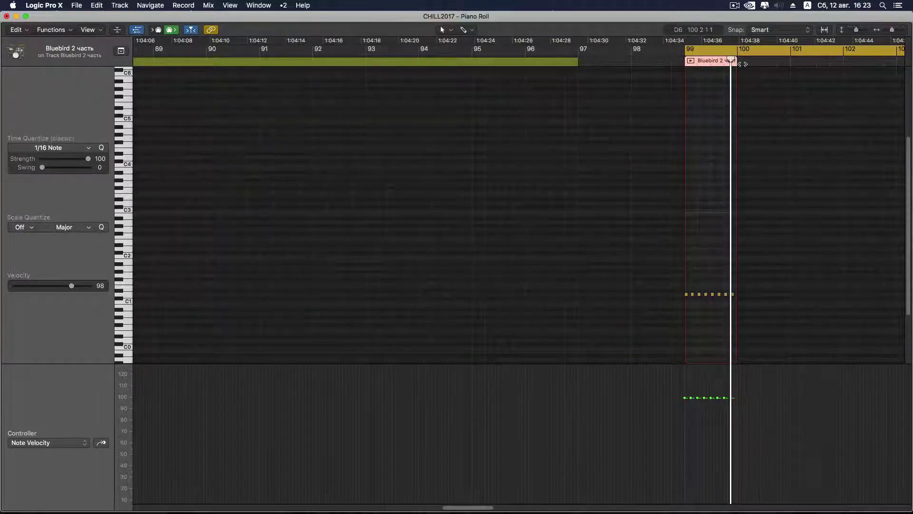
pyautogui.moveTo(736, 61); pyautogui.dragTo(760, 62)
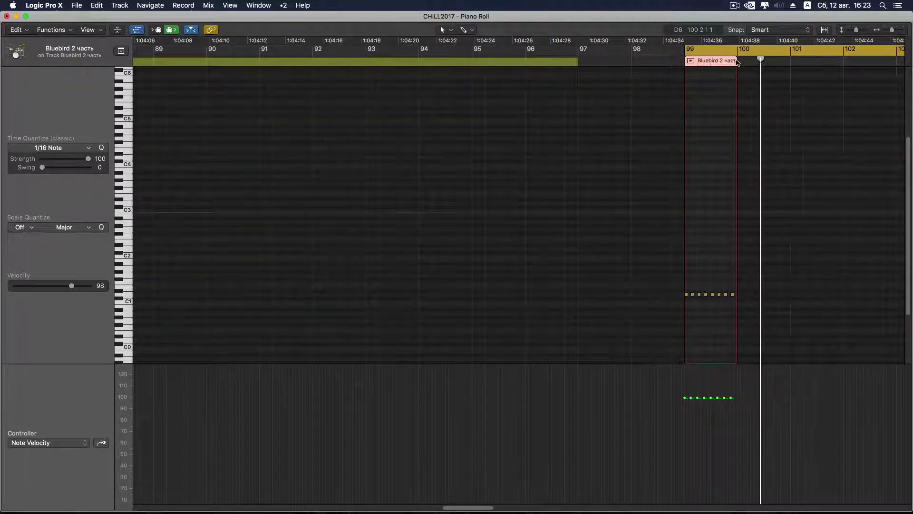
pyautogui.click(738, 63)
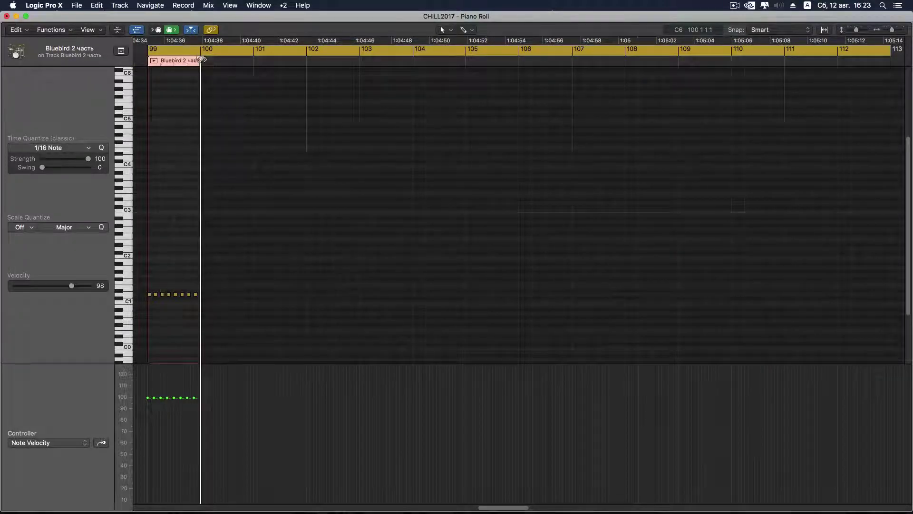
pyautogui.press('.')
pyautogui.moveTo(201, 74); pyautogui.dragTo(852, 84)
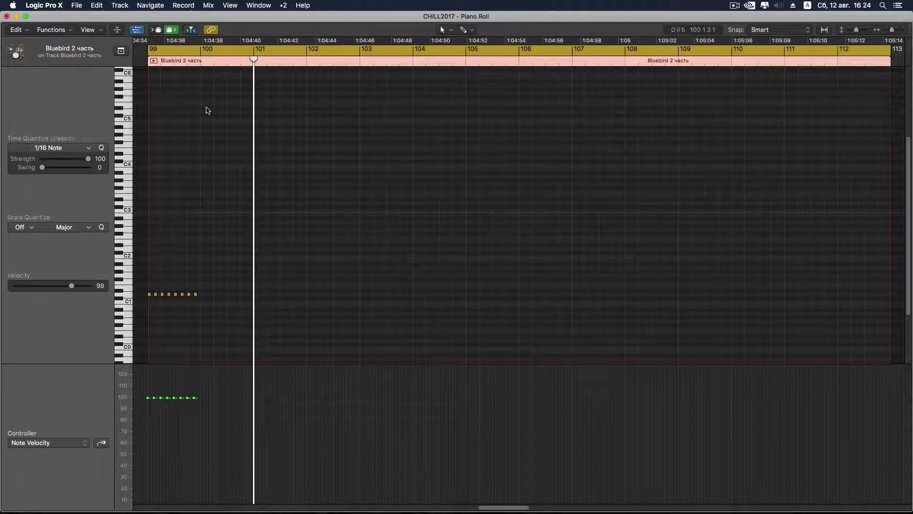
# - Copy the eight drum hits from bar 99 through bars 100, 101 and 102, and play back the extended passage
pyautogui.press('space')
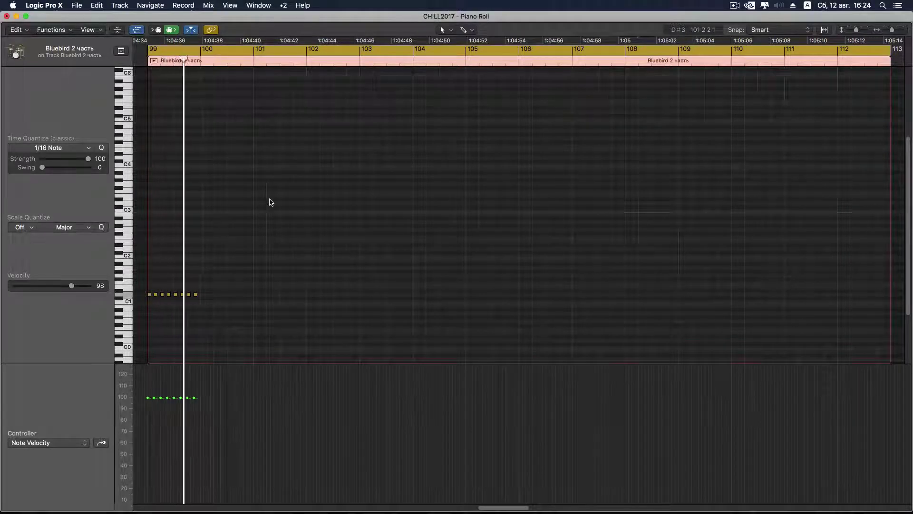
pyautogui.moveTo(243, 266); pyautogui.dragTo(141, 319)
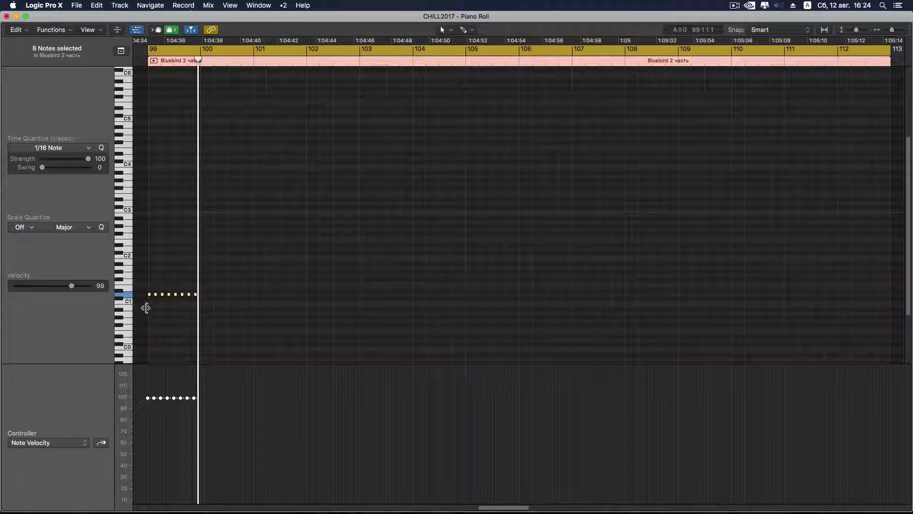
pyautogui.press('super+Right')
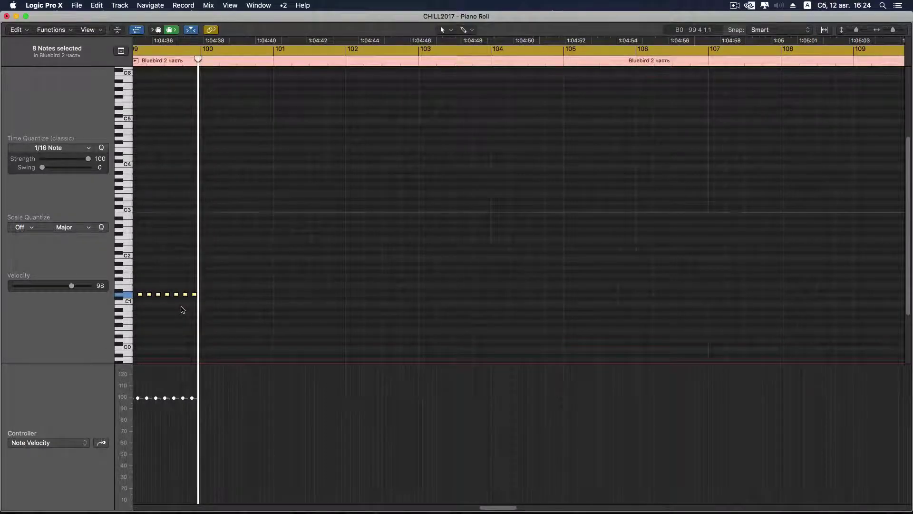
pyautogui.hscroll(-3, 182, 310)
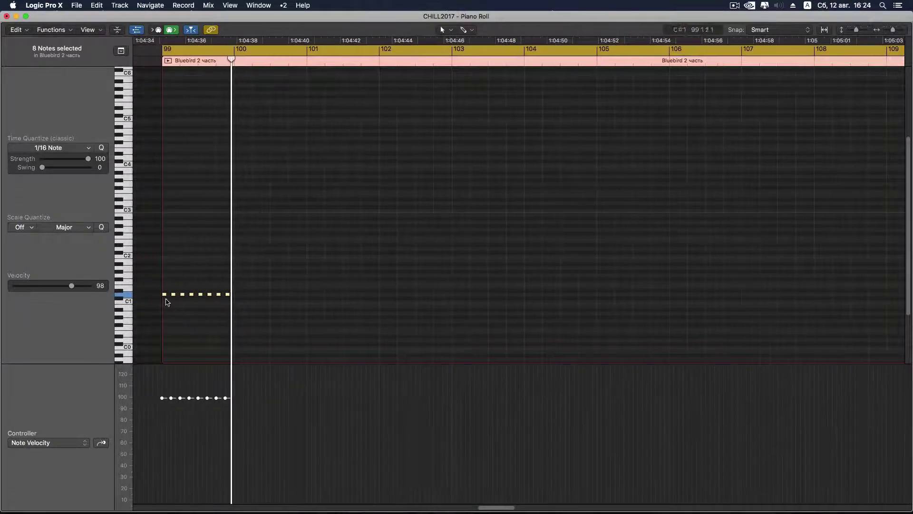
pyautogui.moveTo(165, 296); pyautogui.dragTo(239, 298)
pyautogui.moveTo(327, 281); pyautogui.dragTo(310, 298)
pyautogui.hotkey('shift', 'space')
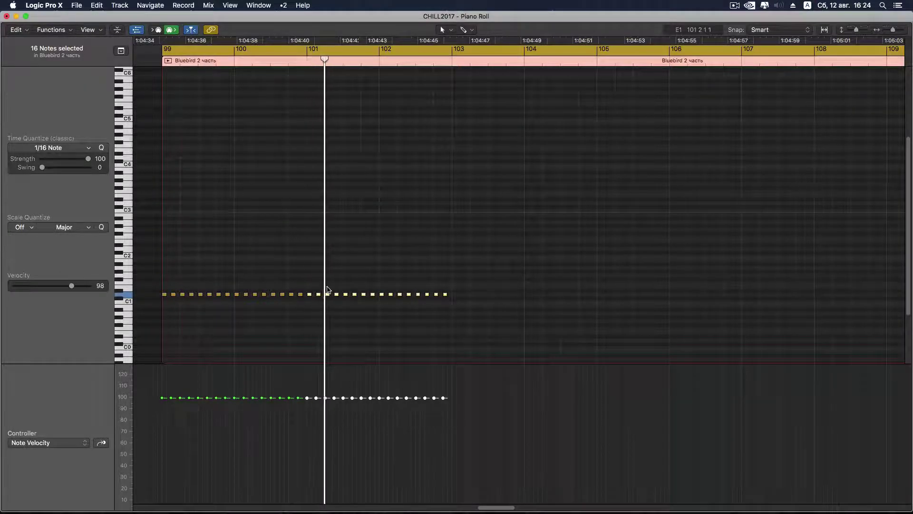
pyautogui.click(457, 231)
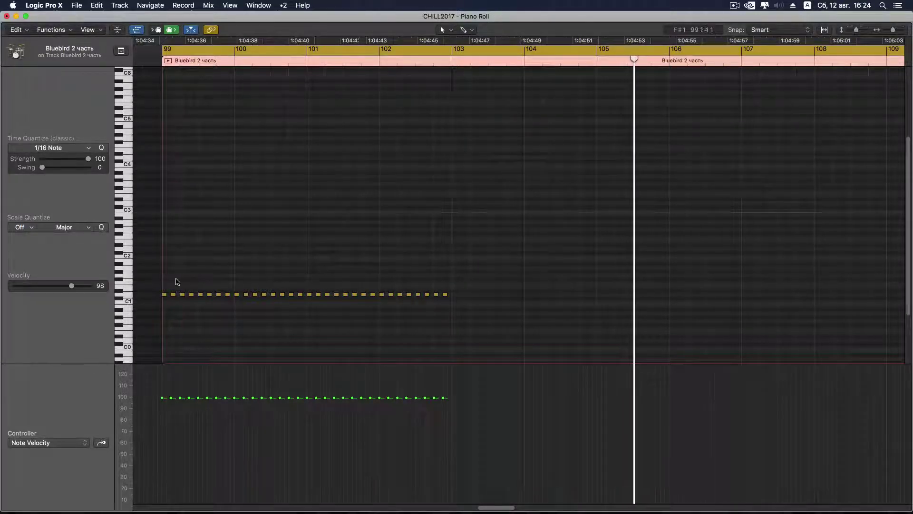
# - Duplicate the 32 drum notes one sixteenth later to fill the gaps, and move the sixteenth-note pattern to start at bar 103
pyautogui.moveTo(160, 279)
pyautogui.mouseDown()
pyautogui.moveTo(342, 307)
pyautogui.moveTo(162, 297)
pyautogui.mouseUp()
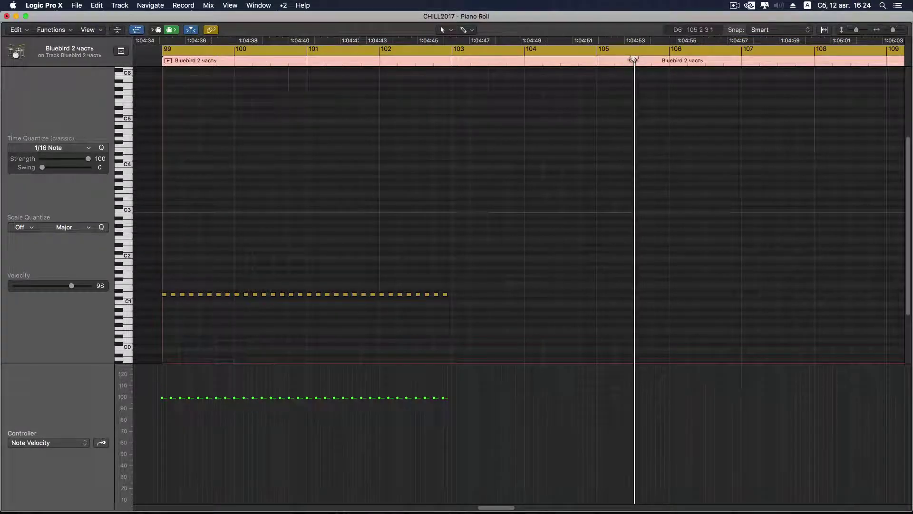
pyautogui.moveTo(633, 59); pyautogui.dragTo(453, 60)
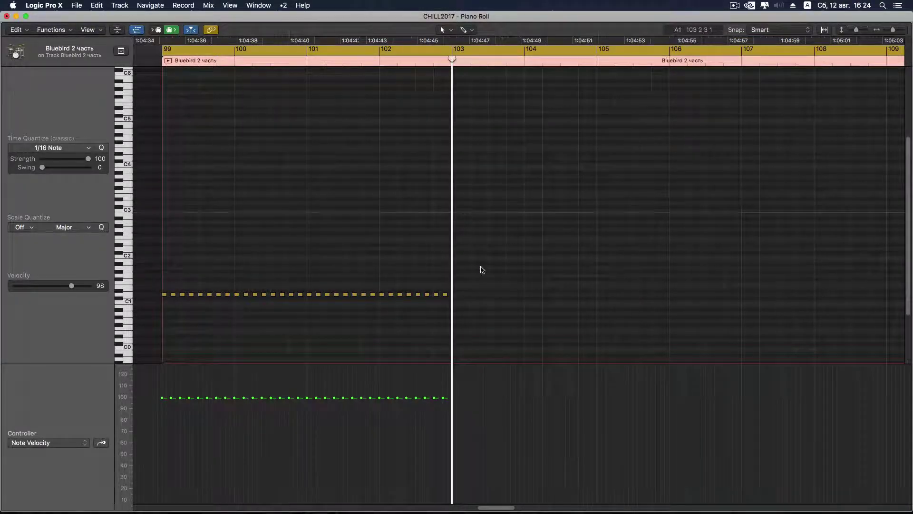
pyautogui.moveTo(482, 266); pyautogui.dragTo(162, 321)
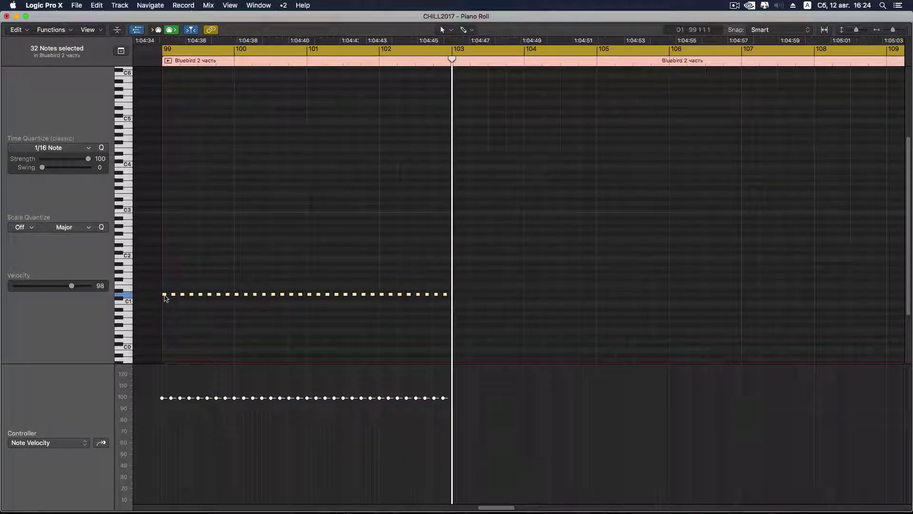
pyautogui.moveTo(165, 298); pyautogui.dragTo(169, 297)
pyautogui.click(238, 327)
pyautogui.moveTo(455, 297)
pyautogui.mouseDown()
pyautogui.moveTo(164, 313)
pyautogui.moveTo(167, 298)
pyautogui.moveTo(453, 297)
pyautogui.mouseUp()
pyautogui.click(430, 326)
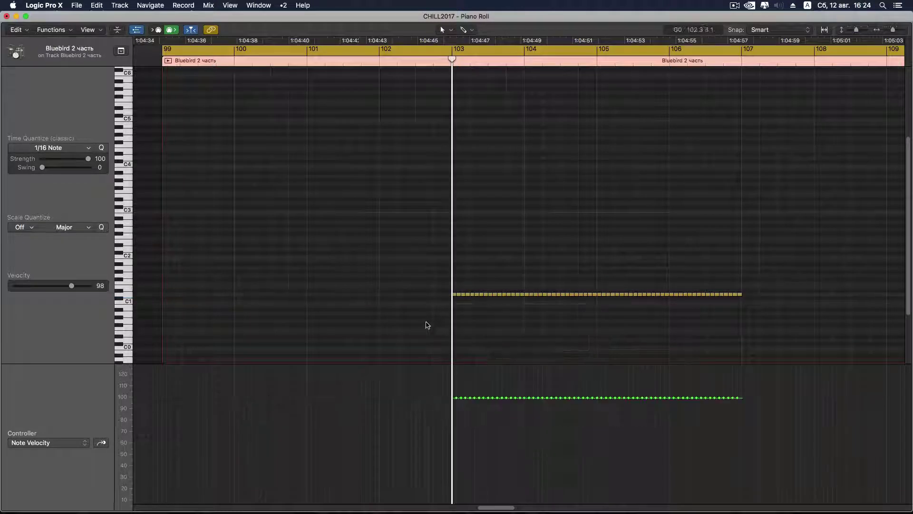
# - Draw a rising velocity ramp over the drum notes from about 11 at bar 103 to about 98 at bar 107, and play it
pyautogui.press('space')
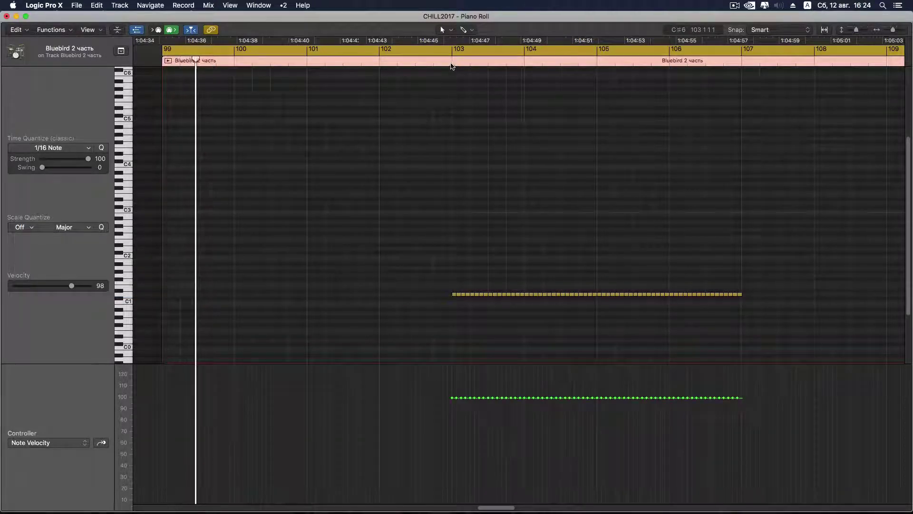
pyautogui.click(440, 61)
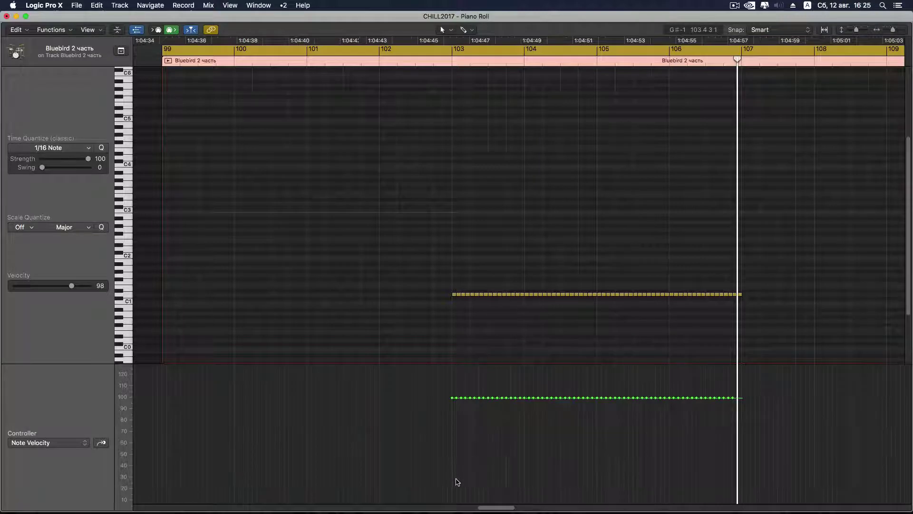
pyautogui.moveTo(454, 493); pyautogui.dragTo(737, 401)
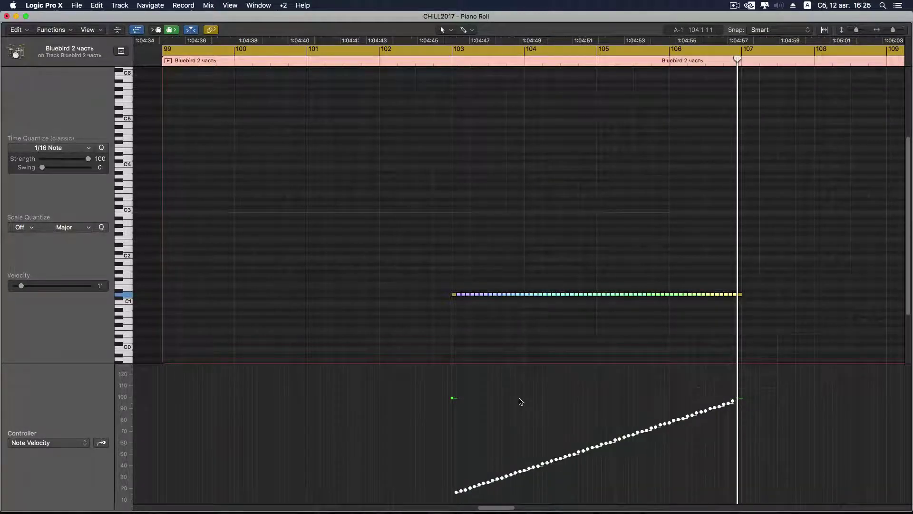
pyautogui.click(520, 401)
pyautogui.moveTo(453, 400); pyautogui.dragTo(452, 495)
pyautogui.click(444, 63)
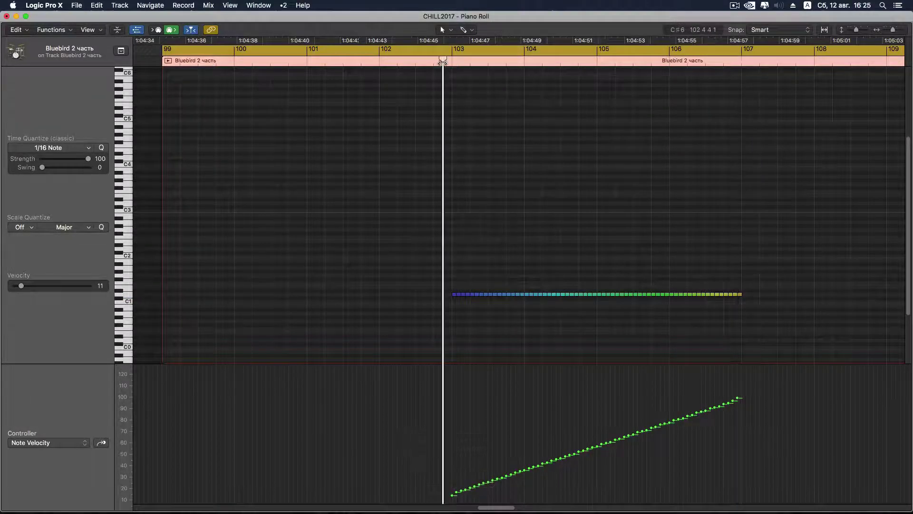
pyautogui.press('space')
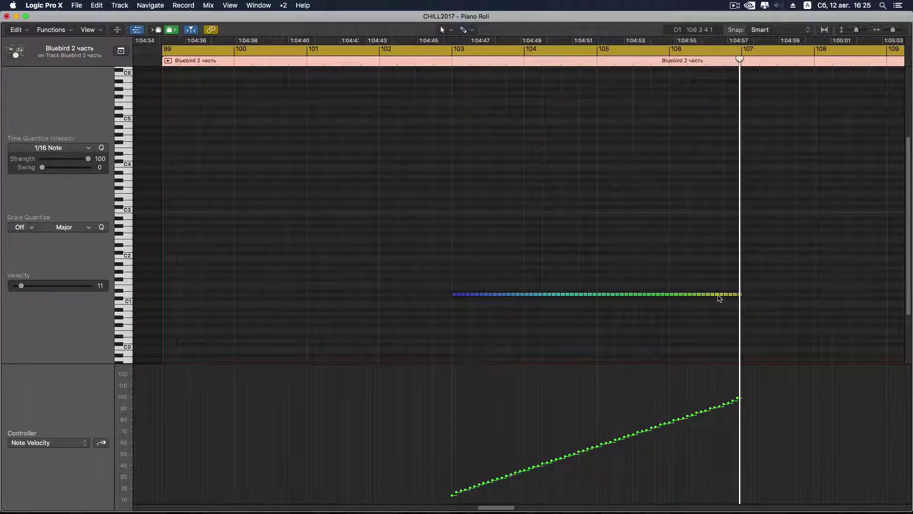
# - Shorten the 16 notes in bar 106 and copy them a thirty-second note later to fill the bar with a faster roll
pyautogui.press('super+Right')
pyautogui.press('super+Right')
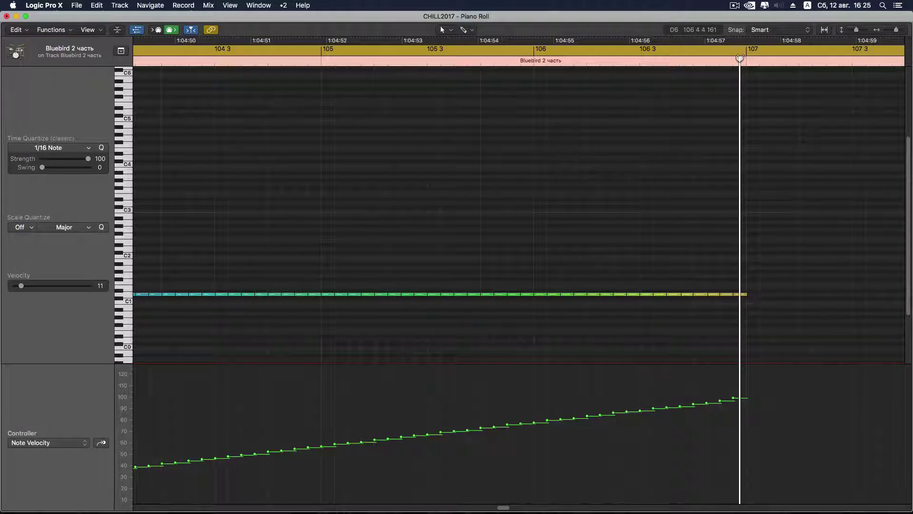
pyautogui.click(529, 63)
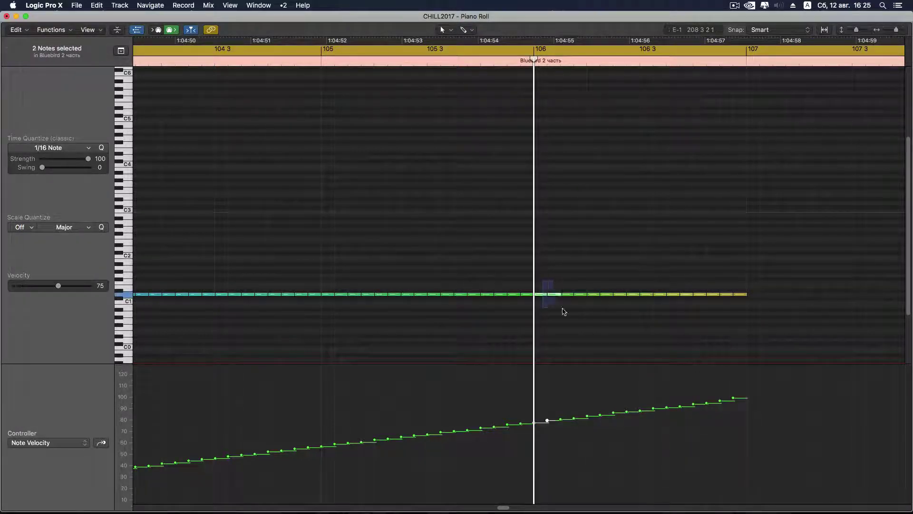
pyautogui.moveTo(564, 312); pyautogui.dragTo(736, 296)
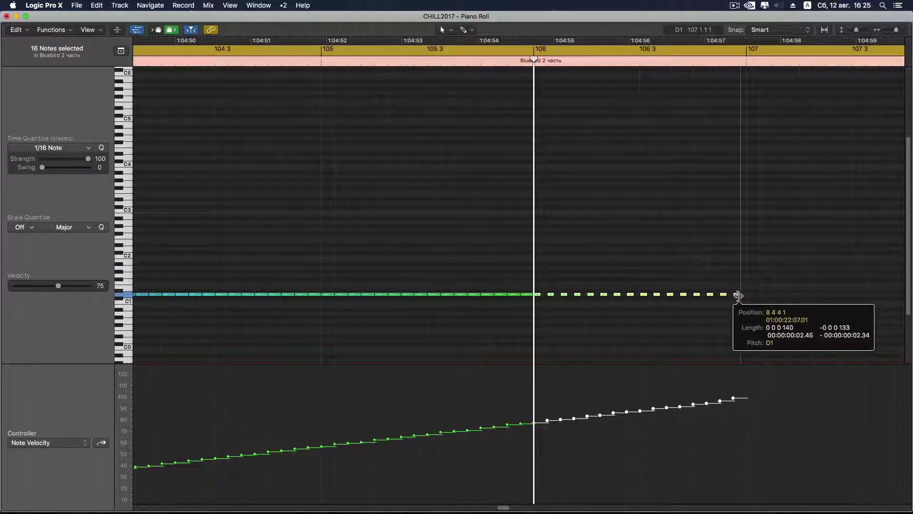
pyautogui.moveTo(738, 295); pyautogui.dragTo(544, 296)
pyautogui.click(730, 318)
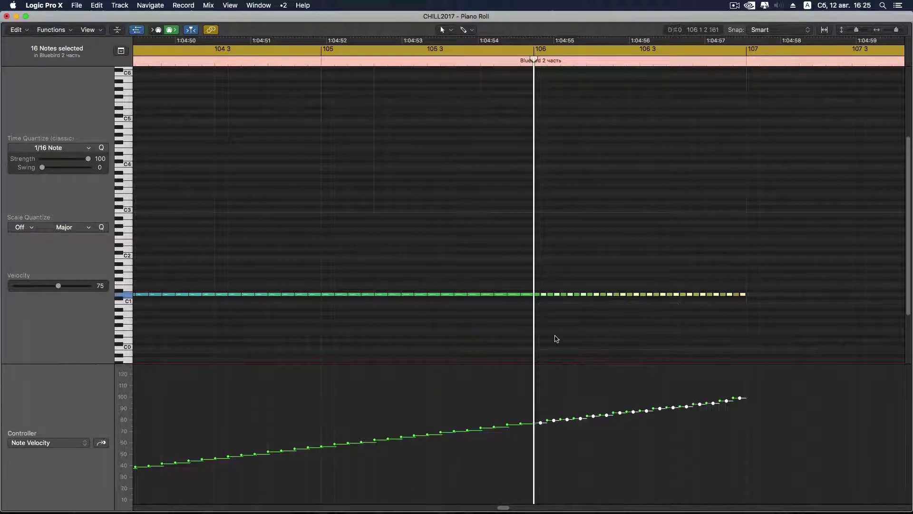
# - Play back the drum roll through bars 105 and 106 to check the faster ending
pyautogui.click(467, 61)
pyautogui.press('space')
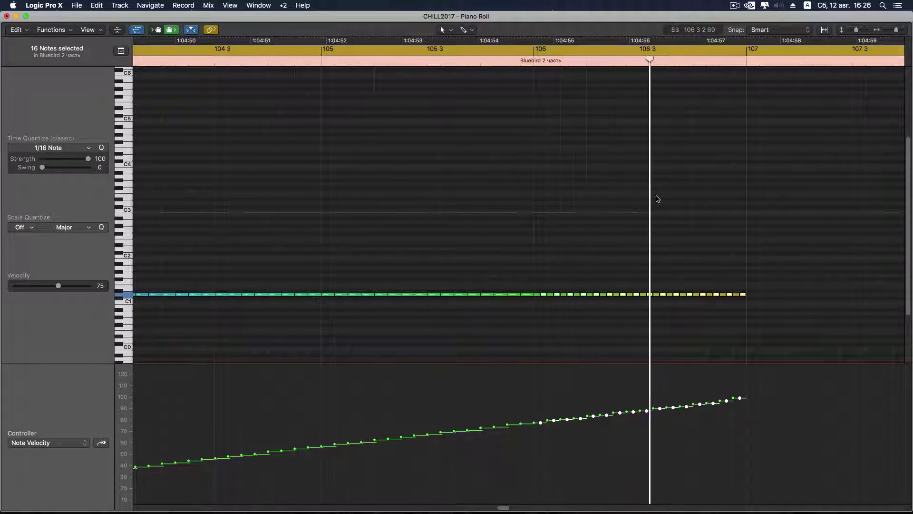
pyautogui.press('space')
pyautogui.click(649, 203)
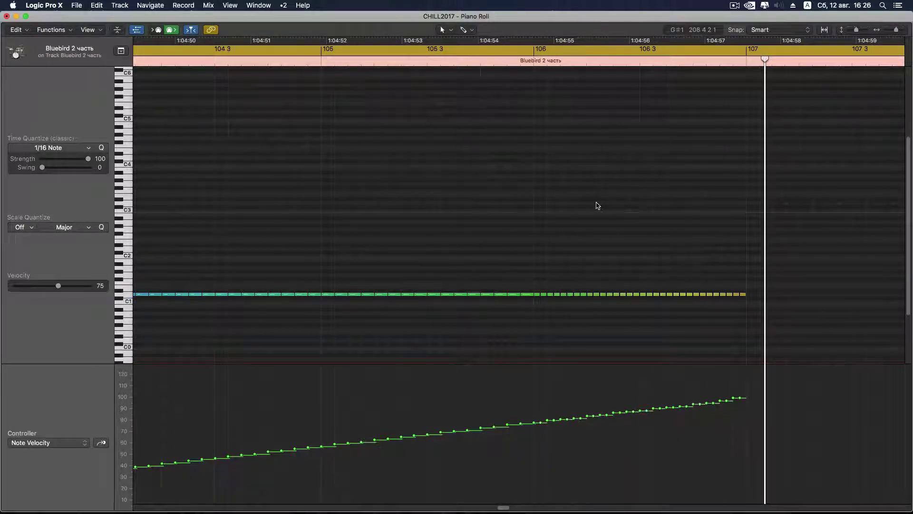
pyautogui.click(315, 62)
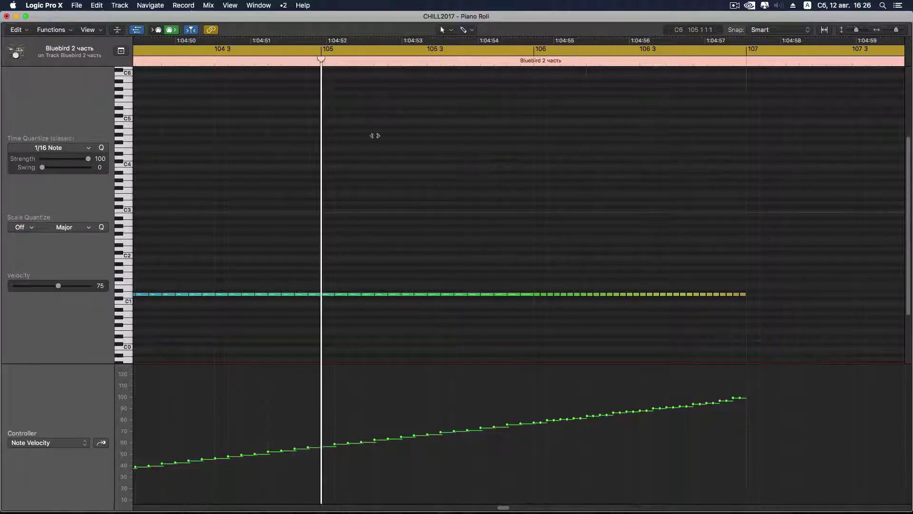
pyautogui.press('space')
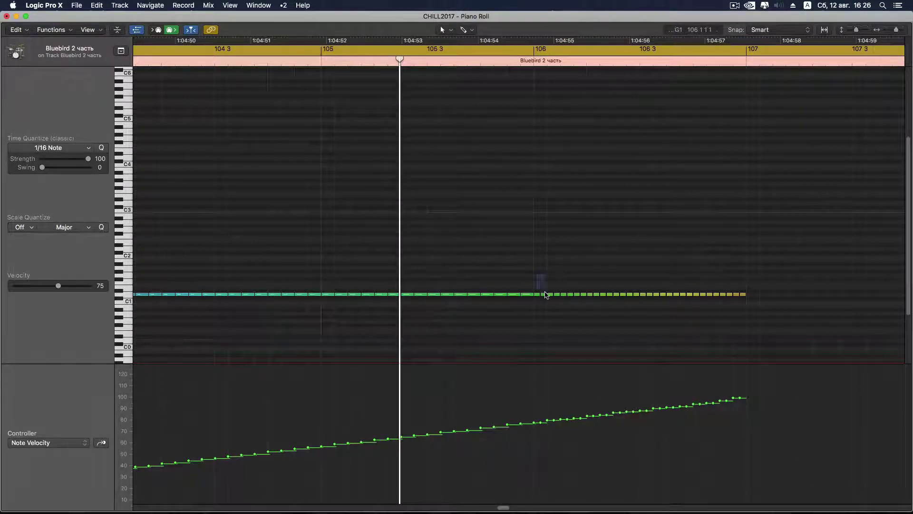
# - Quantize the bar 106 notes to 1/32 Note and play back the roll
pyautogui.moveTo(546, 295); pyautogui.dragTo(759, 309)
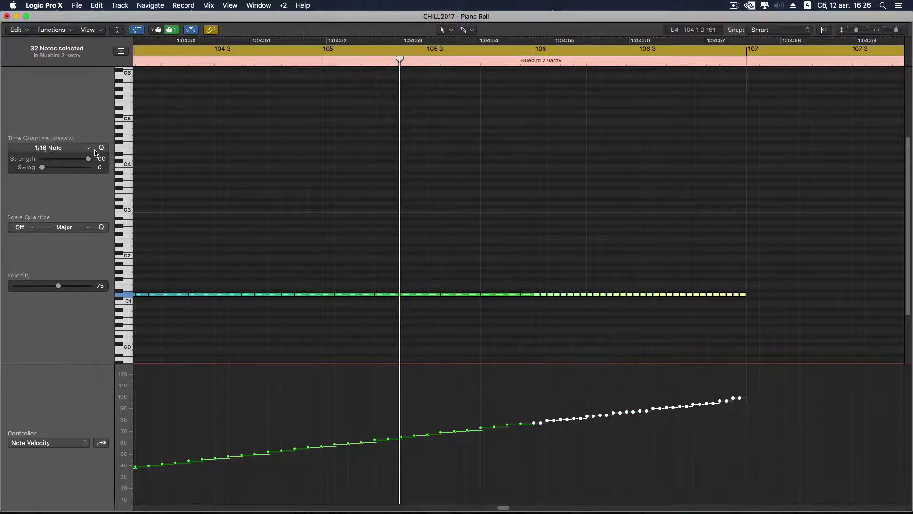
pyautogui.click(103, 148)
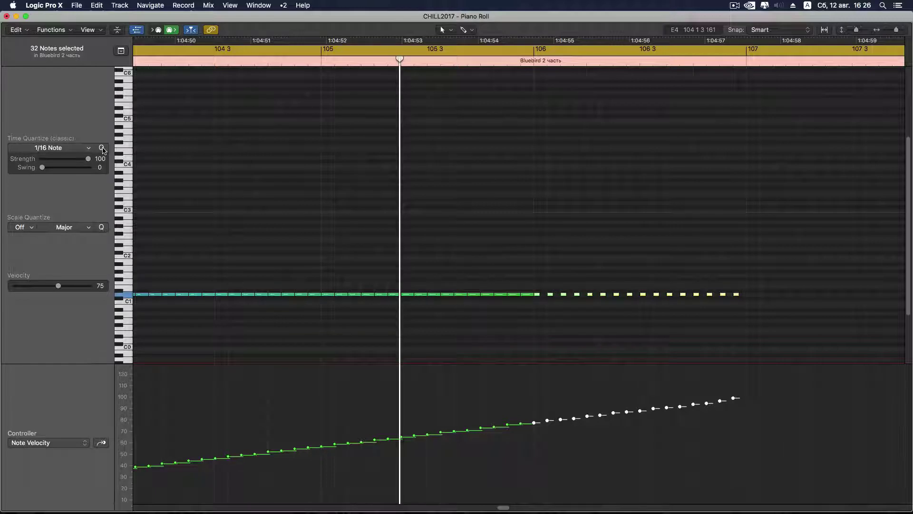
pyautogui.click(88, 148)
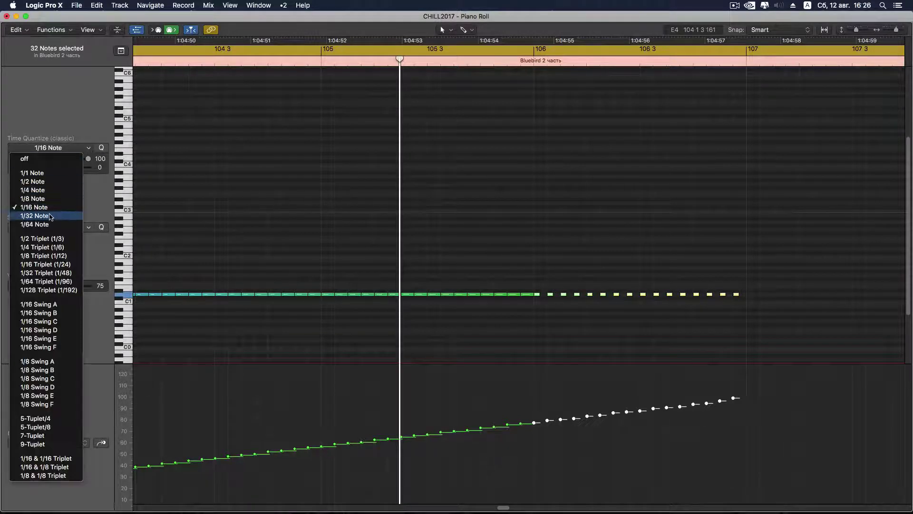
pyautogui.click(50, 217)
pyautogui.click(354, 218)
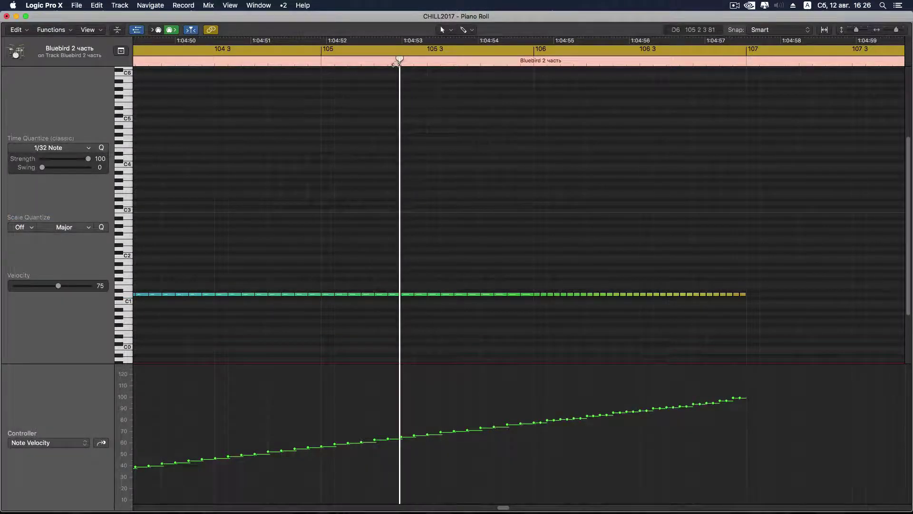
pyautogui.moveTo(399, 61); pyautogui.dragTo(414, 69)
pyautogui.press('space')
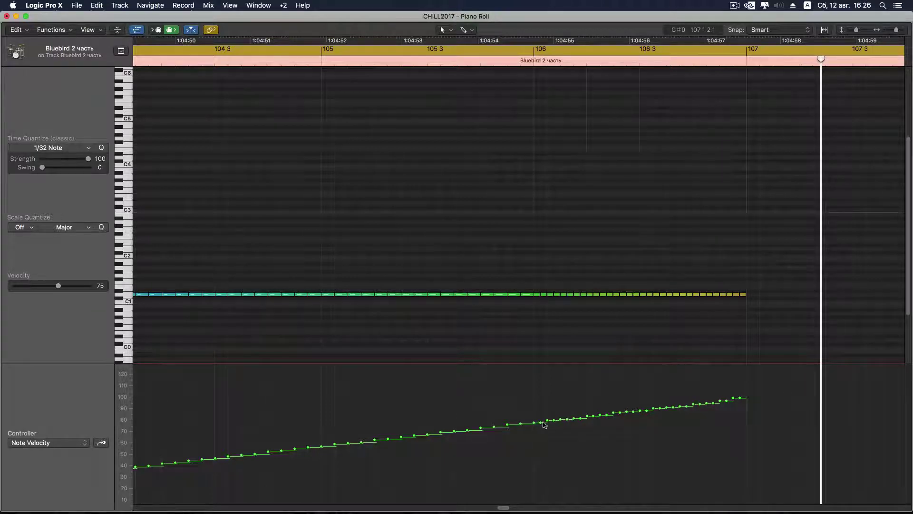
# - Draw a steeper velocity ramp over bar 106 rising to 123, and play back the roll with cycling off
pyautogui.moveTo(542, 424)
pyautogui.mouseDown()
pyautogui.moveTo(687, 399)
pyautogui.moveTo(746, 372)
pyautogui.mouseUp()
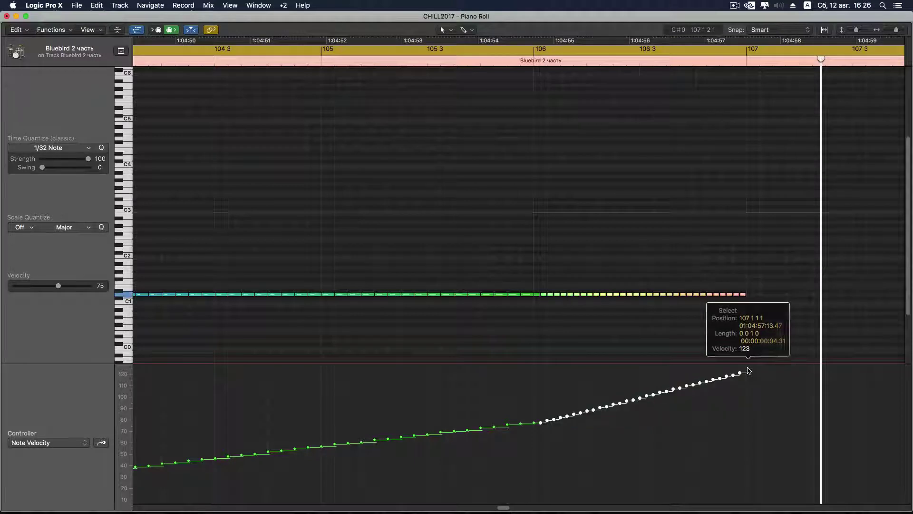
pyautogui.click(697, 444)
pyautogui.click(265, 50)
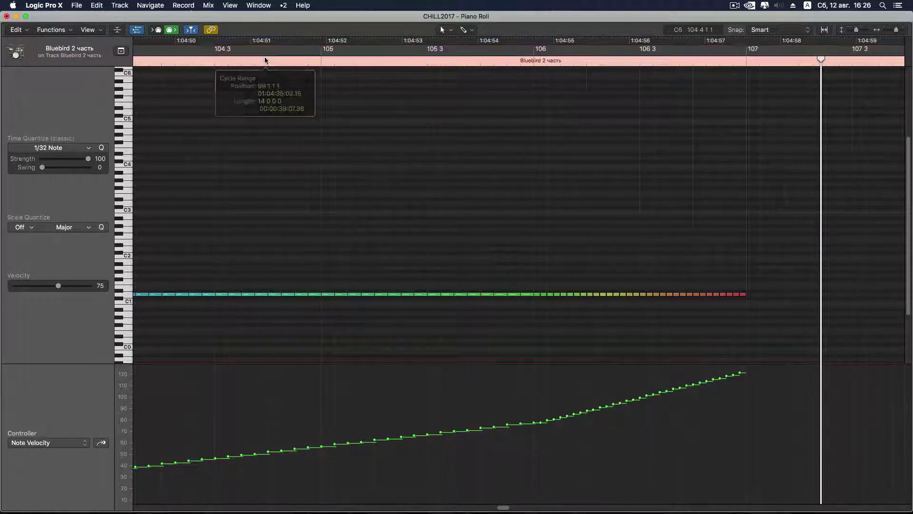
pyautogui.doubleClick(266, 60)
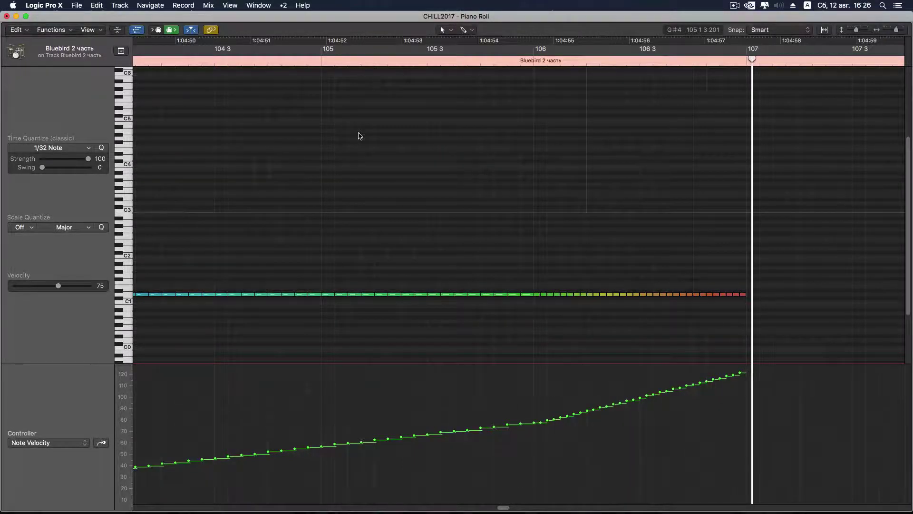
# - Return to the Tracks window and deselect the new Bluebird 2 часть region
pyautogui.press('1')
pyautogui.scroll(-6, 688, 217)
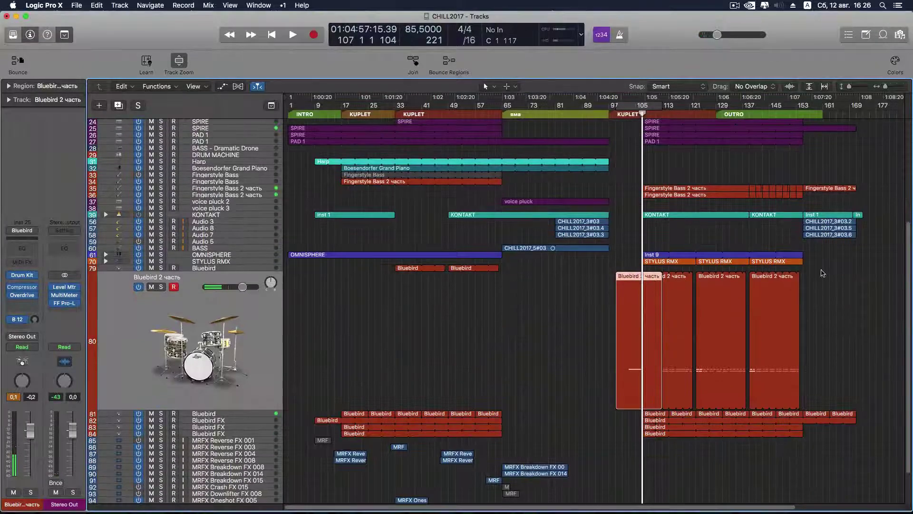
pyautogui.click(845, 328)
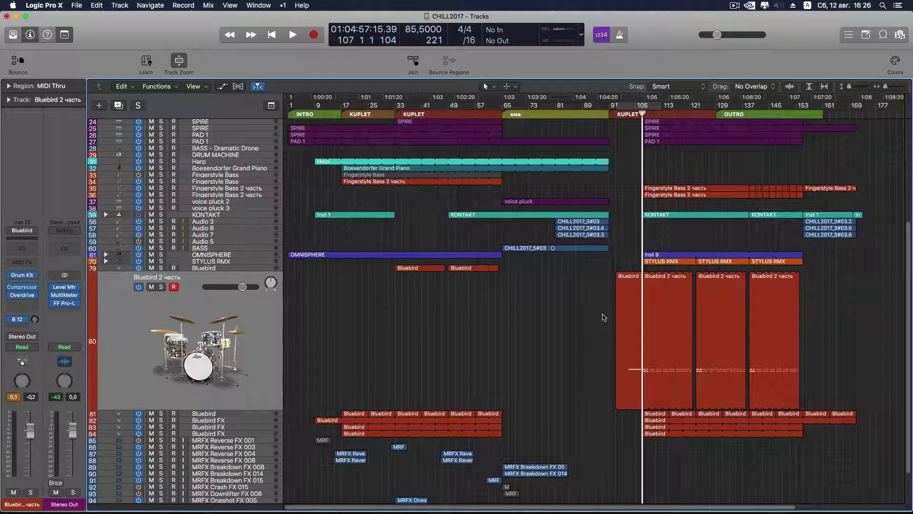
# - Try to trim the new Bluebird 2 часть region to the drum roll ending at bar 107, and undo the edits
pyautogui.moveTo(616, 393); pyautogui.dragTo(639, 397)
pyautogui.click(586, 353)
pyautogui.click(633, 288)
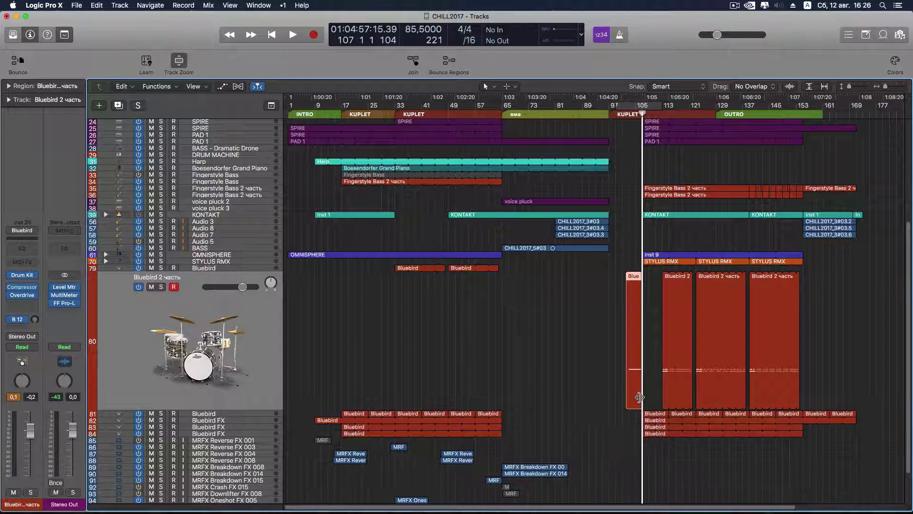
pyautogui.press('super+z')
pyautogui.press('super+z')
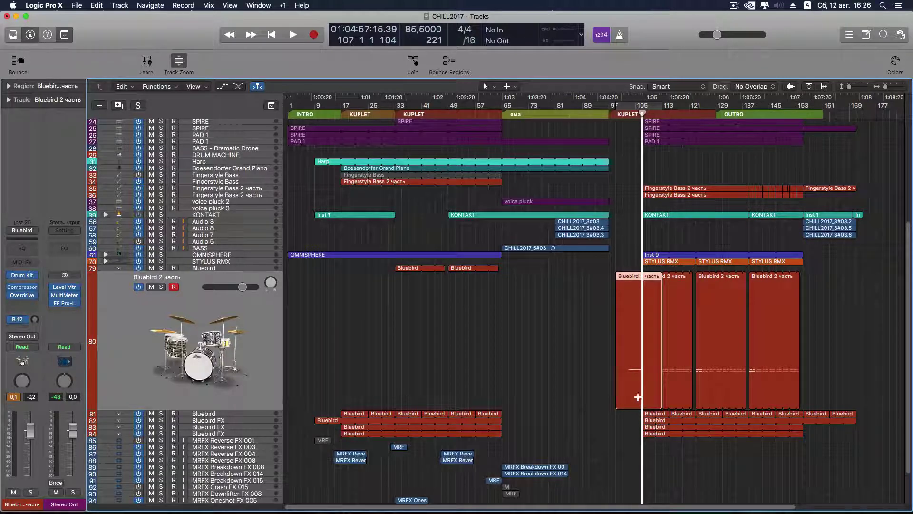
# - Turn cycling on over the start of KUPLET 2 and move the MRFX Breakdown FX 015 region so it ends at bar 107
pyautogui.click(591, 356)
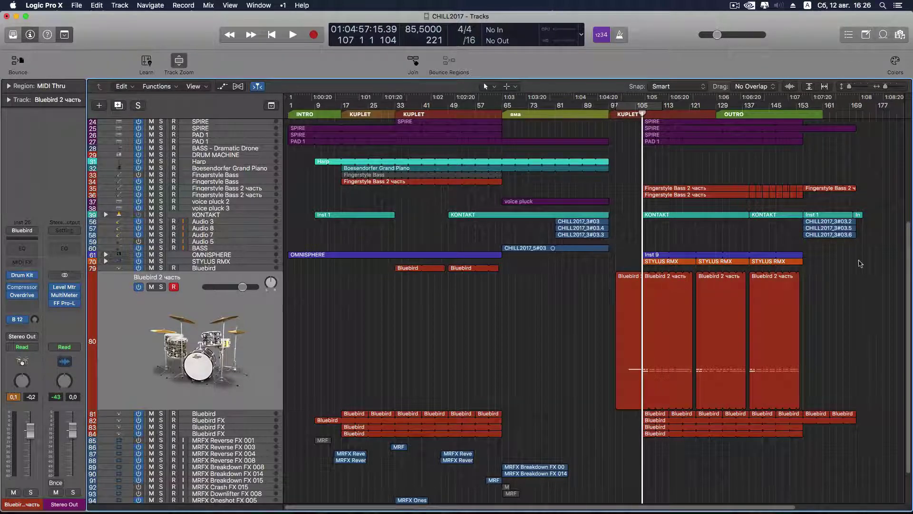
pyautogui.moveTo(641, 113); pyautogui.dragTo(621, 113)
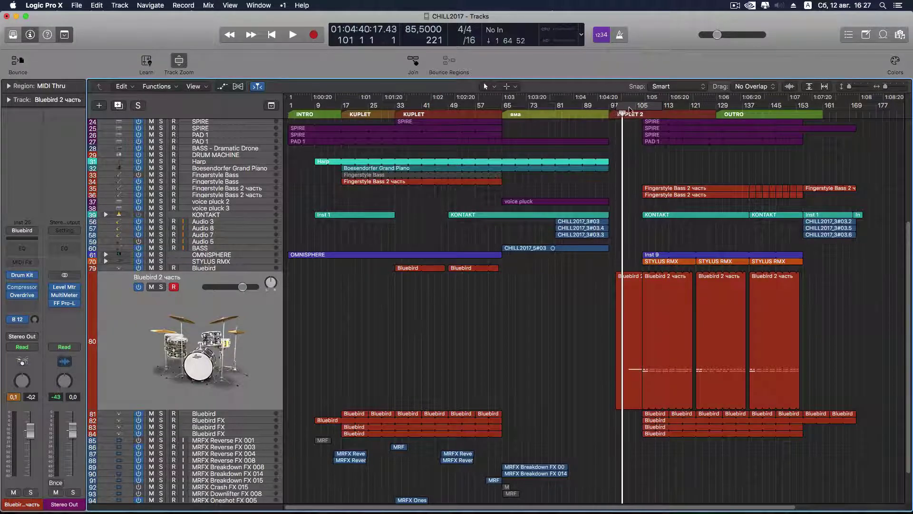
pyautogui.click(629, 110)
pyautogui.scroll(-3, 215, 458)
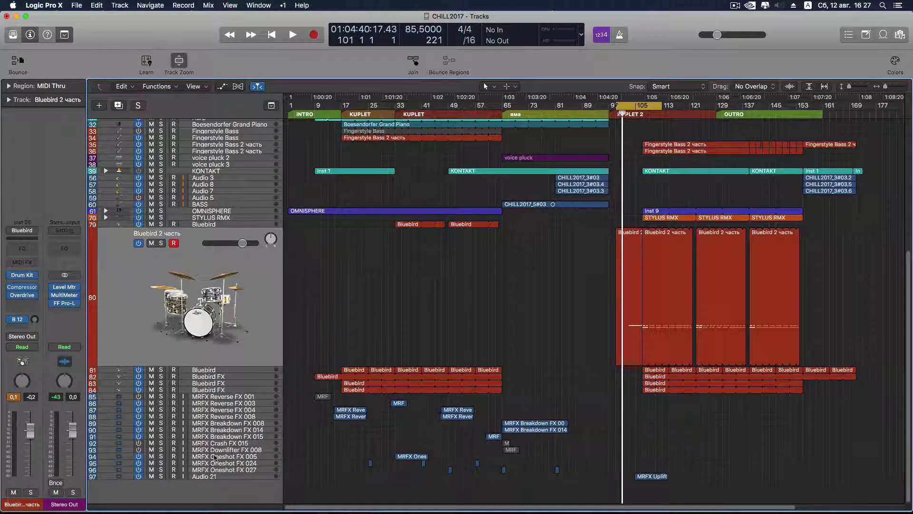
pyautogui.click(236, 476)
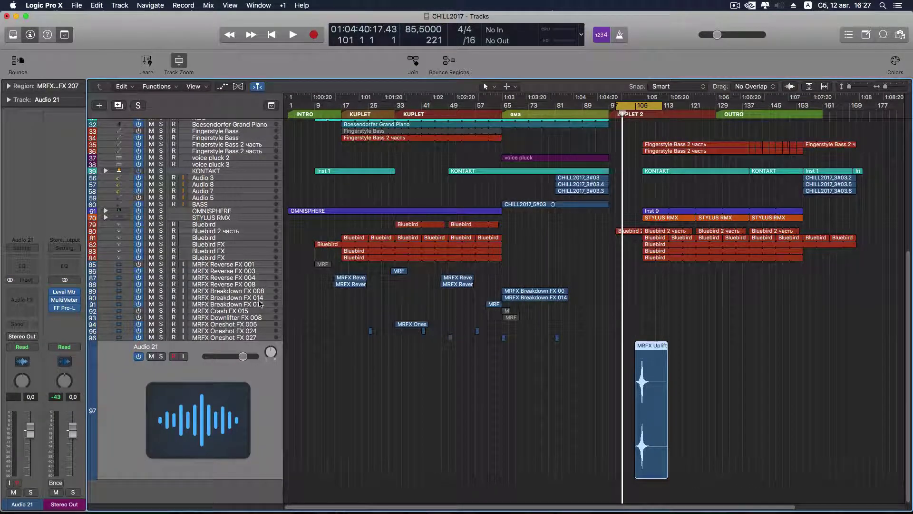
pyautogui.click(260, 304)
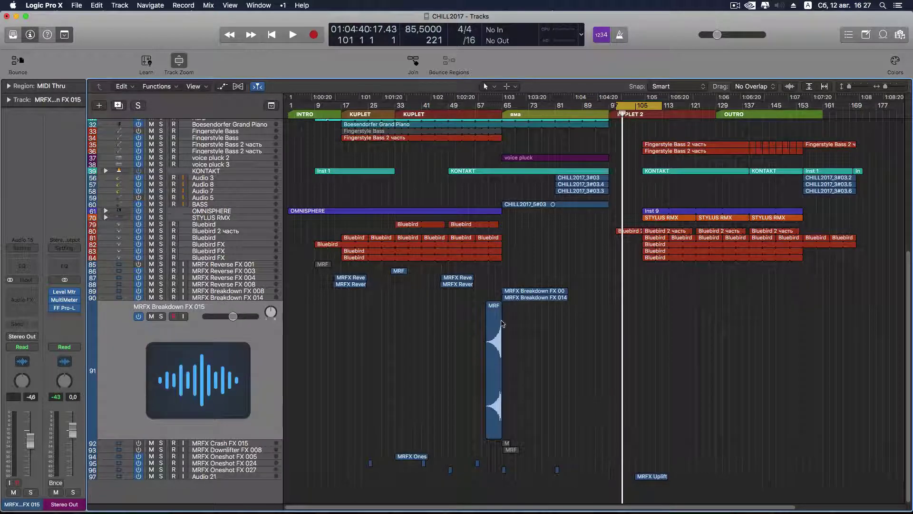
pyautogui.moveTo(494, 312); pyautogui.dragTo(633, 313)
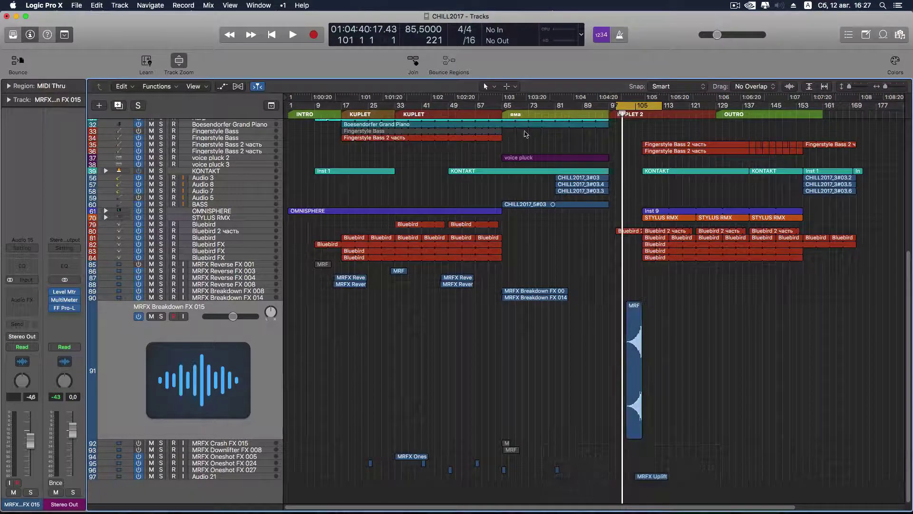
# - Play back the transition from bar 101 and extend the cycle area further into KUPLET 2
pyautogui.press('space')
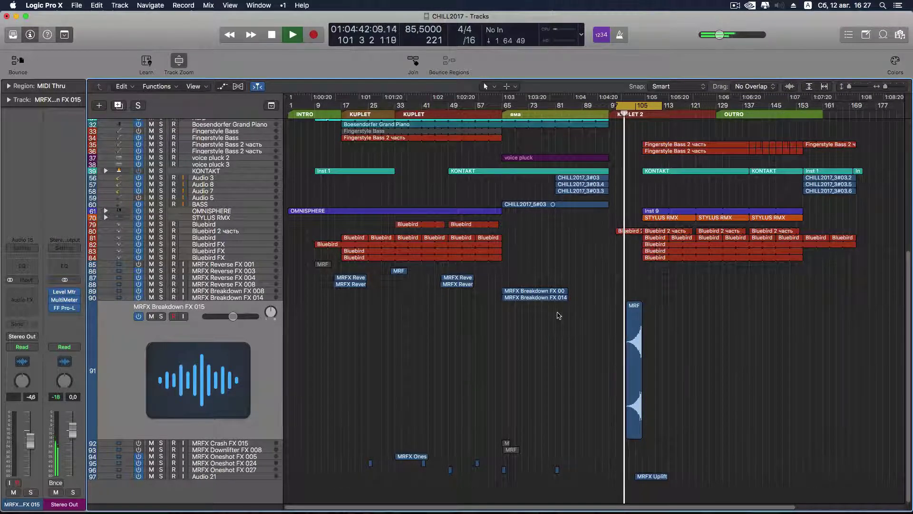
pyautogui.moveTo(663, 105); pyautogui.dragTo(696, 104)
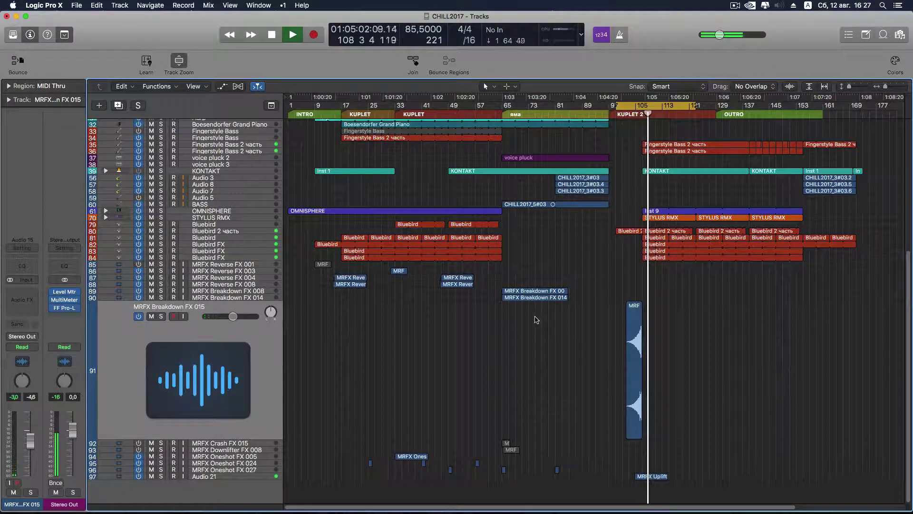
pyautogui.press('space')
# - Copy the MRFX Breakdown FX 008 and MRFX Breakdown FX 014 regions to bar 107, keeping the originals
pyautogui.click(525, 299)
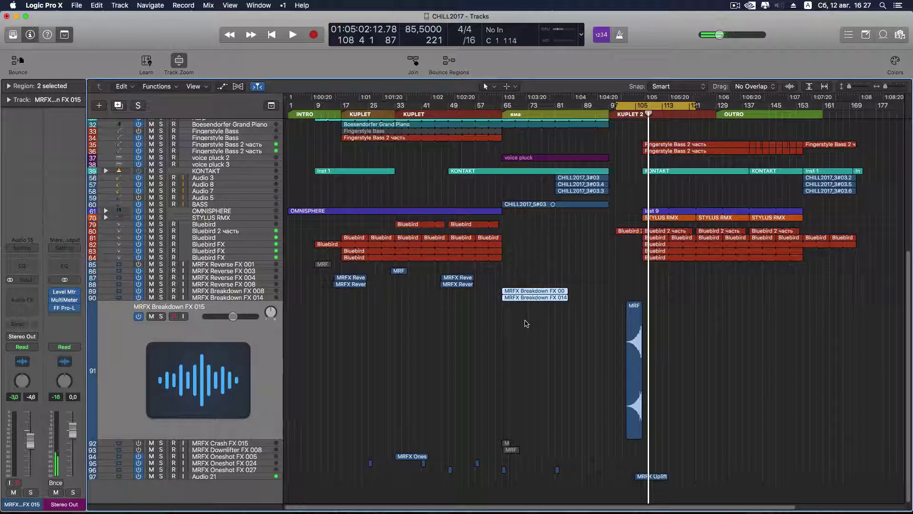
pyautogui.moveTo(509, 292); pyautogui.dragTo(649, 291)
pyautogui.click(614, 284)
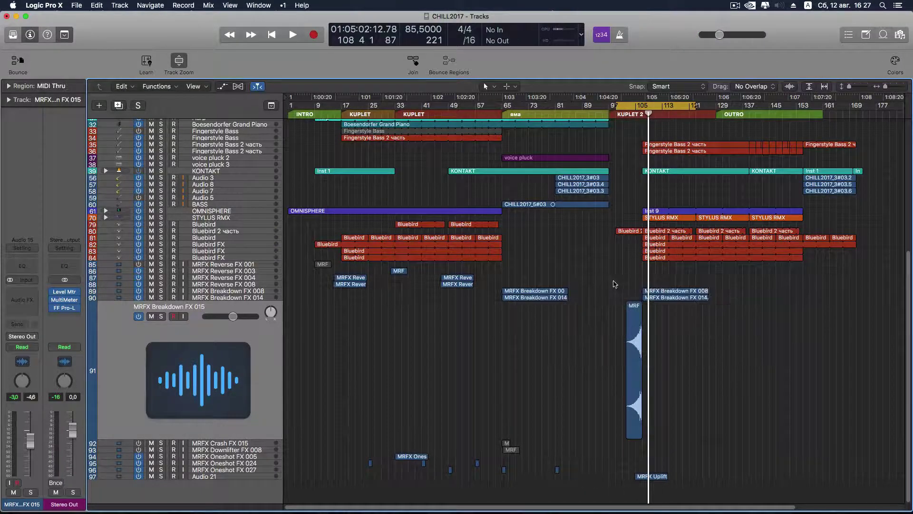
# - Redraw the Bluebird 2 часть drum roll's velocity ramp from bar 103 to bar 106, starting at 31, and play back the roll
pyautogui.moveTo(648, 113); pyautogui.dragTo(642, 113)
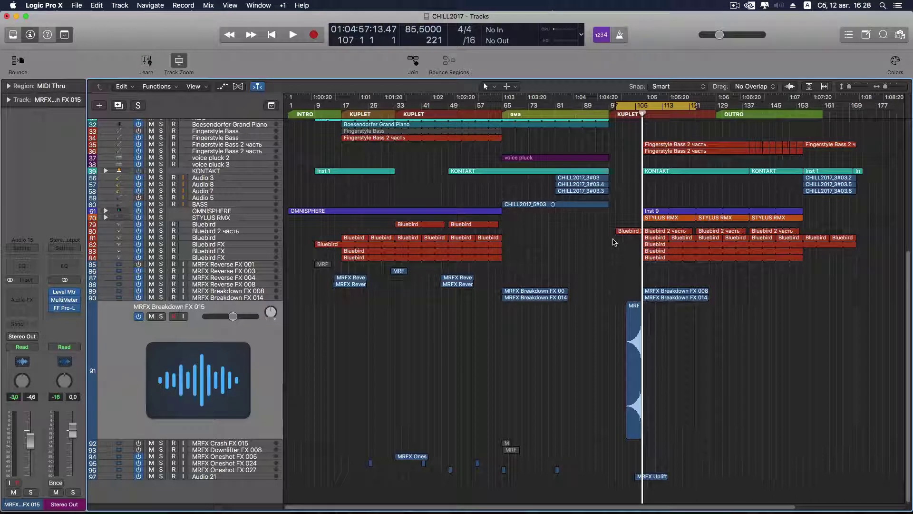
pyautogui.click(253, 235)
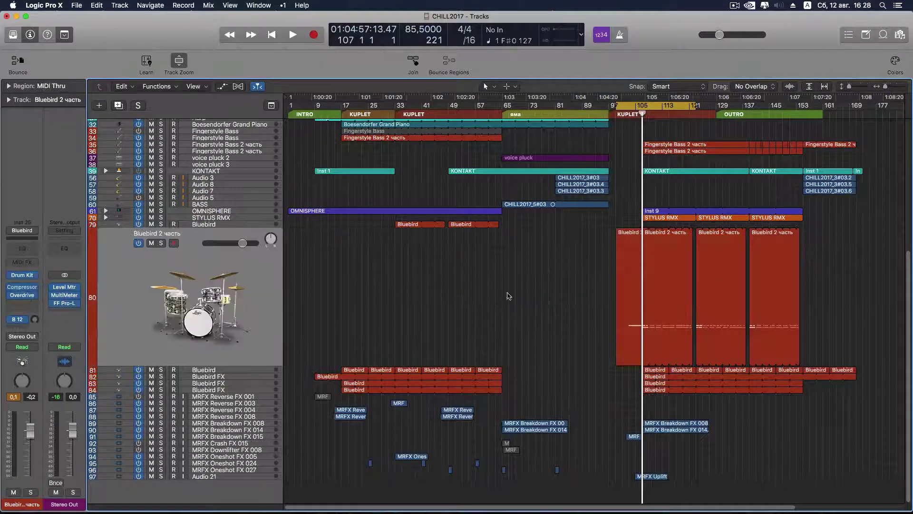
pyautogui.click(617, 238)
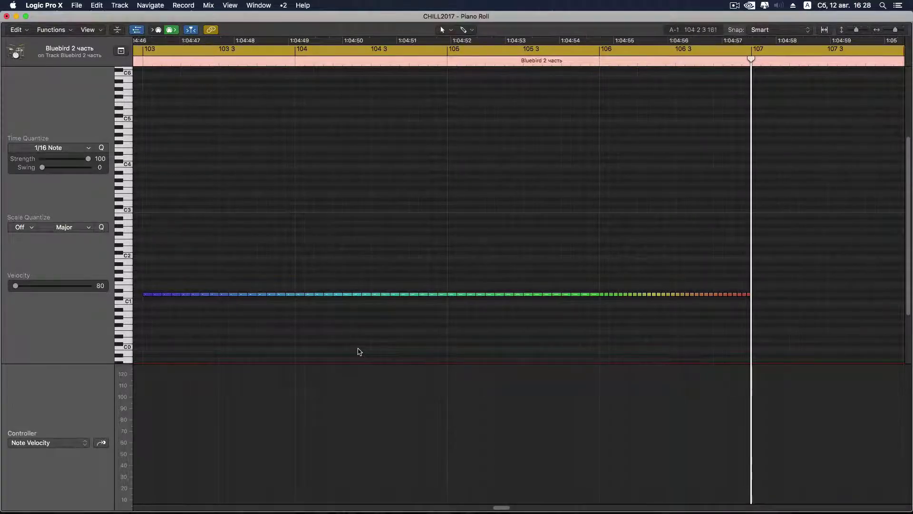
pyautogui.hscroll(-2, 358, 352)
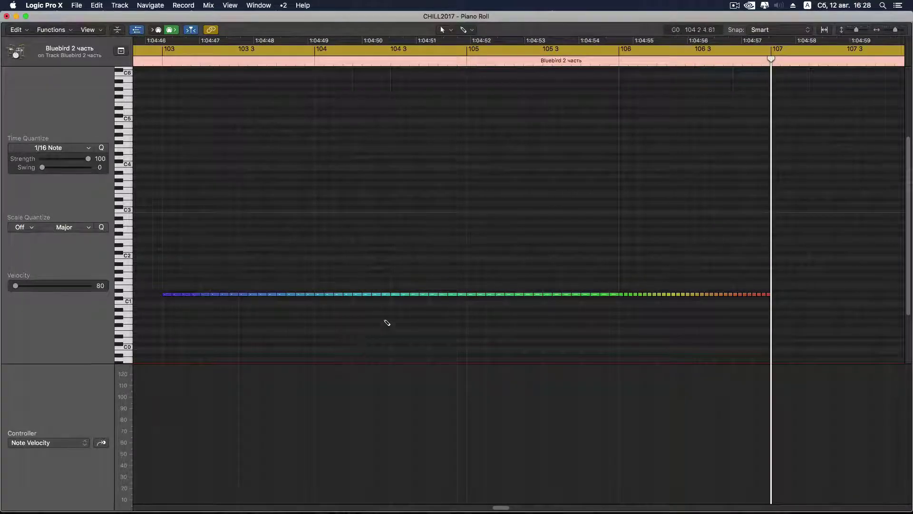
pyautogui.press('super+a')
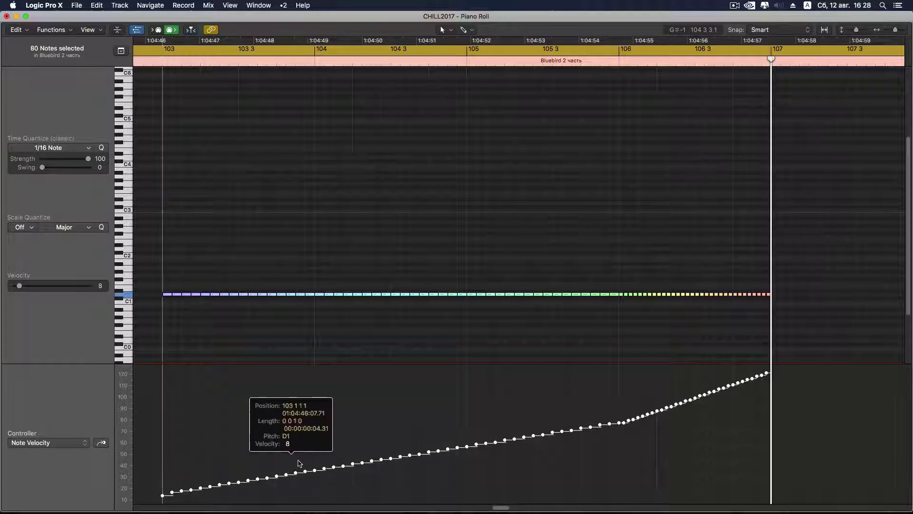
pyautogui.moveTo(164, 470); pyautogui.dragTo(620, 415)
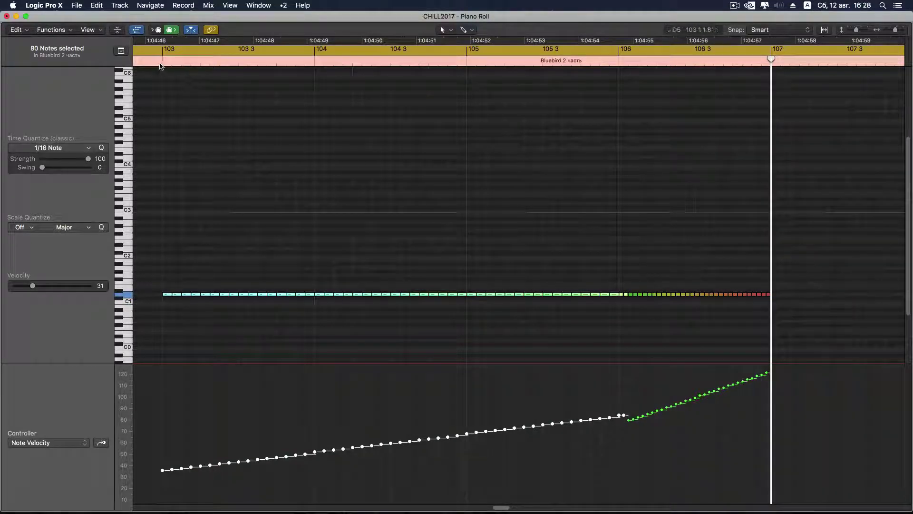
pyautogui.click(161, 66)
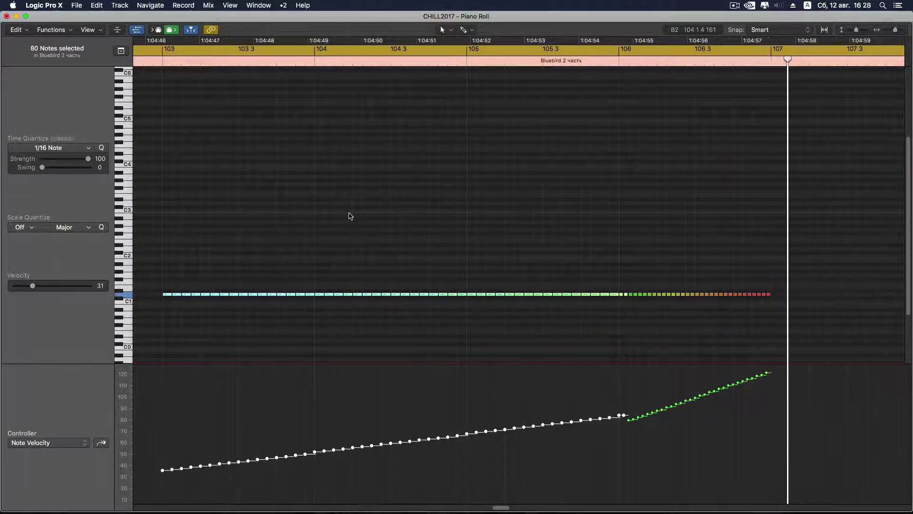
# - Return to the Tracks window and look through the arrangement and MRFX effect tracks while KUPLET 2 plays
pyautogui.press('super+w')
pyautogui.scroll(-2, 799, 358)
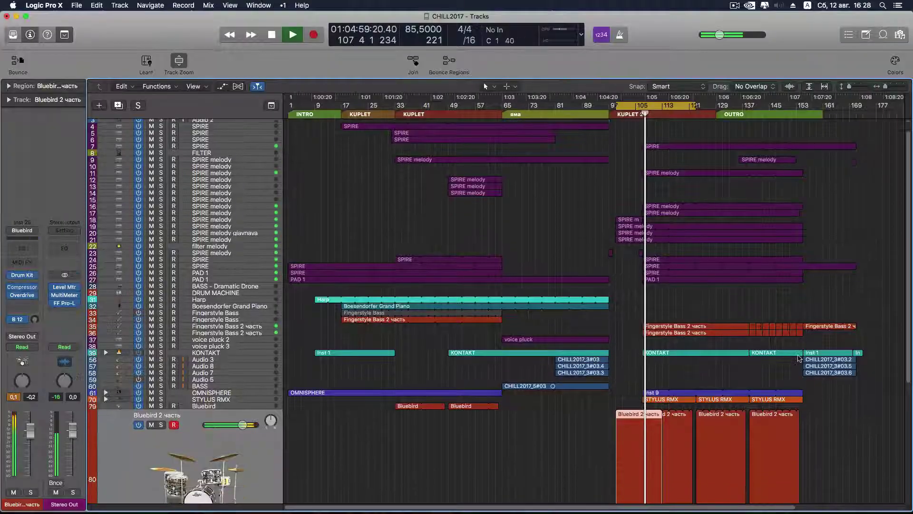
pyautogui.scroll(-8, 799, 358)
pyautogui.scroll(4, 570, 298)
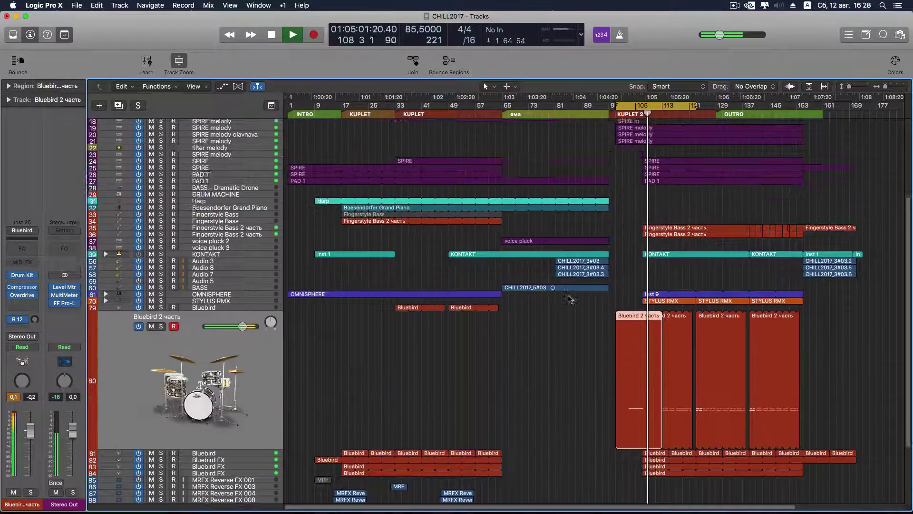
pyautogui.scroll(5, 570, 298)
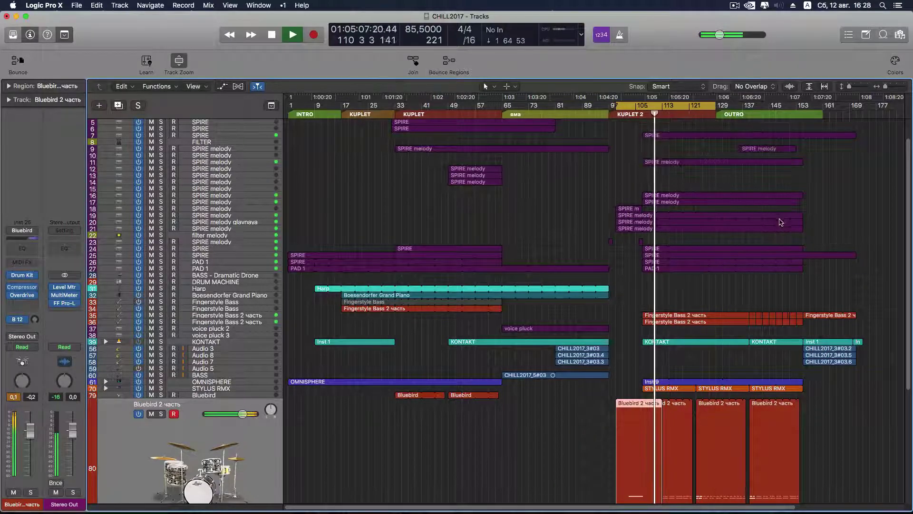
pyautogui.scroll(-5, 781, 222)
pyautogui.scroll(-1, 775, 229)
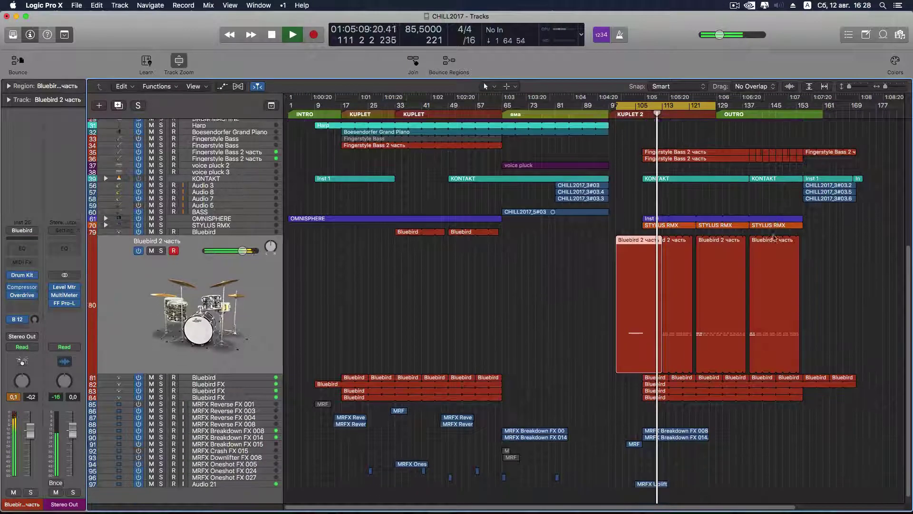
pyautogui.scroll(-1, 774, 238)
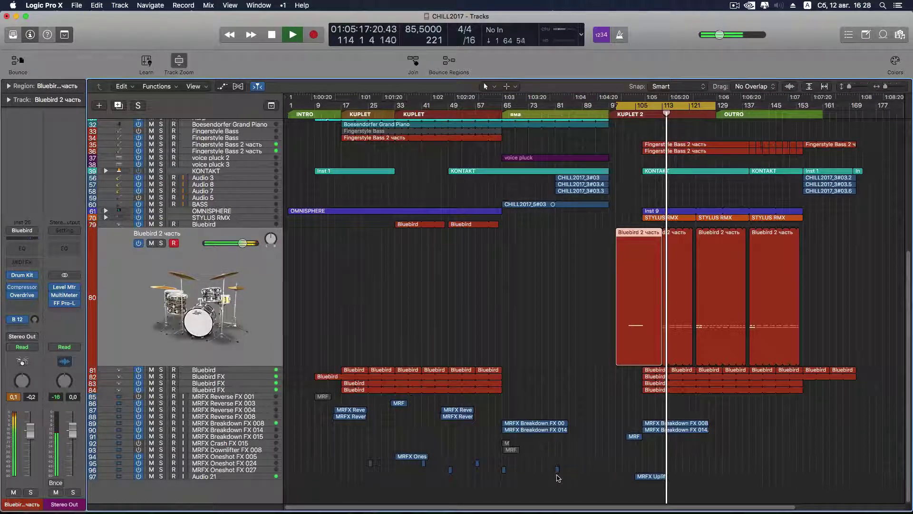
pyautogui.click(558, 477)
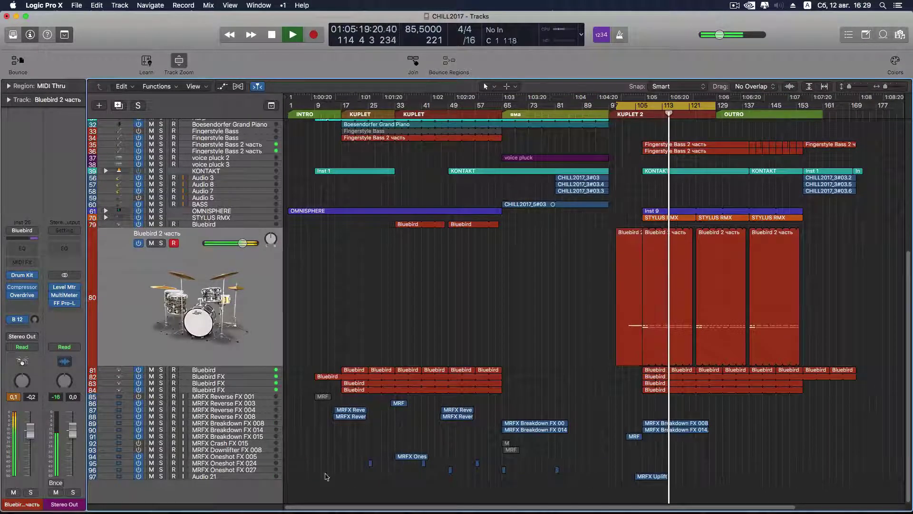
pyautogui.click(326, 470)
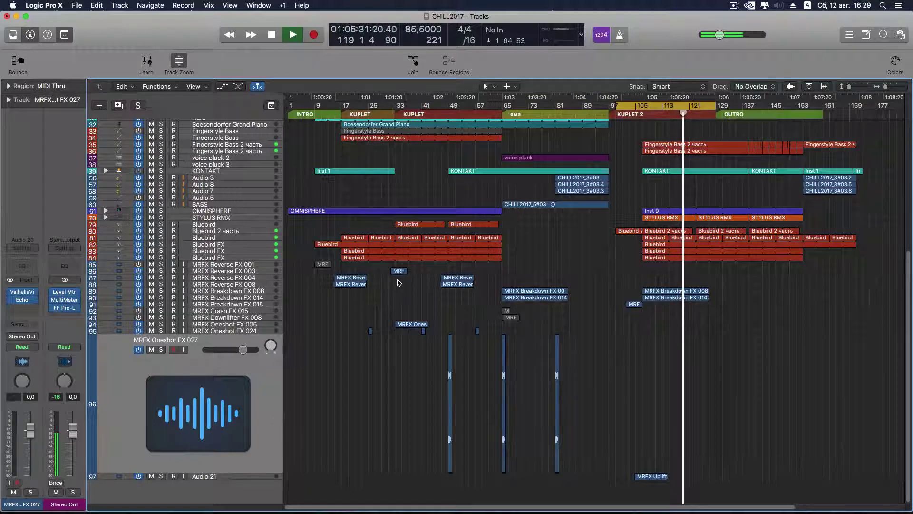
# - Copy the second MRFX Reverse FX 004 and MRFX Reverse FX 008 regions to about bar 121 in KUPLET 2
pyautogui.moveTo(458, 297); pyautogui.dragTo(457, 277)
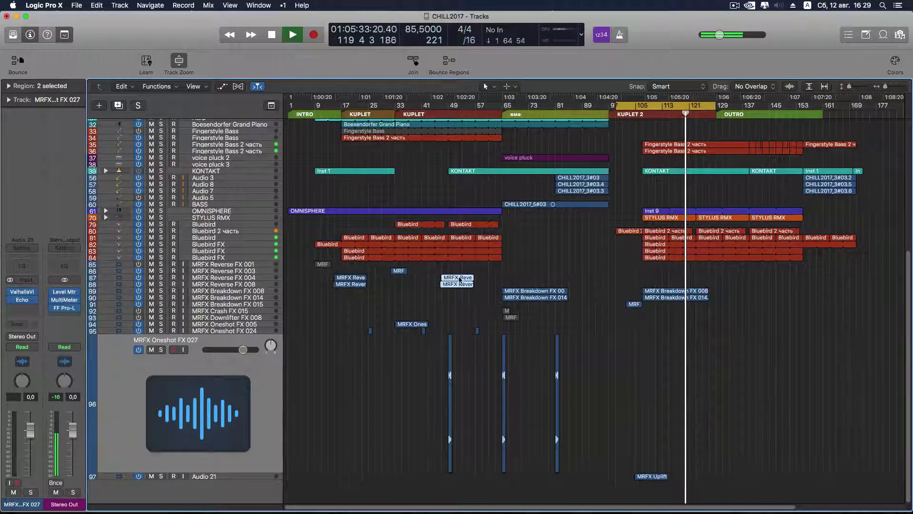
pyautogui.press('space')
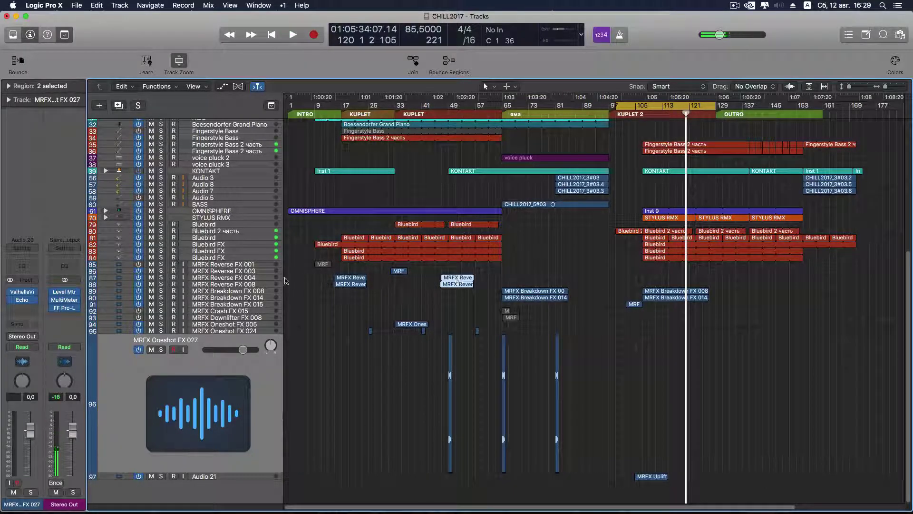
pyautogui.click(269, 278)
pyautogui.moveTo(538, 340); pyautogui.dragTo(462, 416)
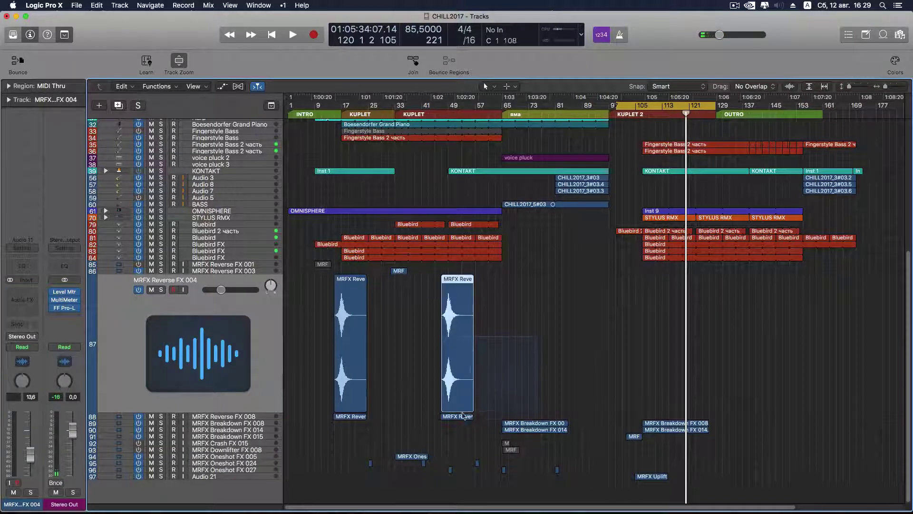
pyautogui.moveTo(451, 280); pyautogui.dragTo(696, 278)
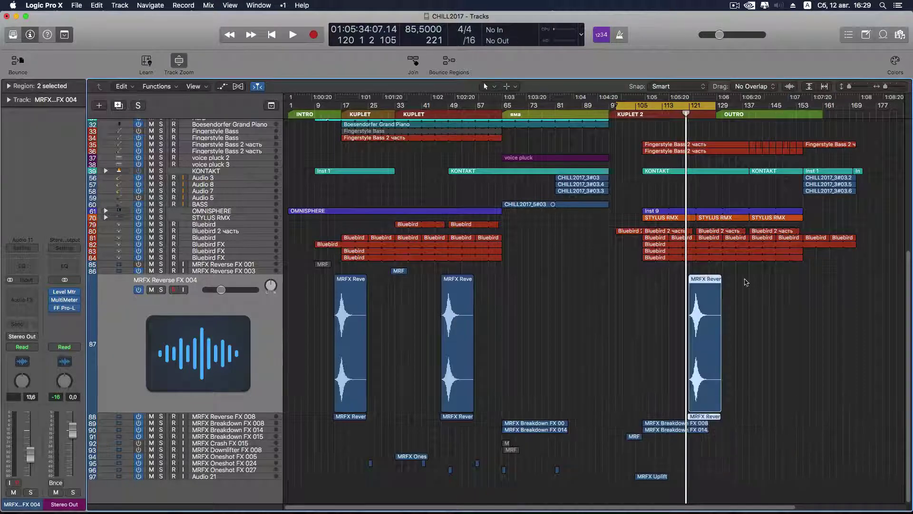
# - Play back the copied reverse effects and set the volume of MRFX Reverse FX 004 to -4.9 dB and MRFX Reverse FX 008 to -7.4 dB
pyautogui.doubleClick(675, 113)
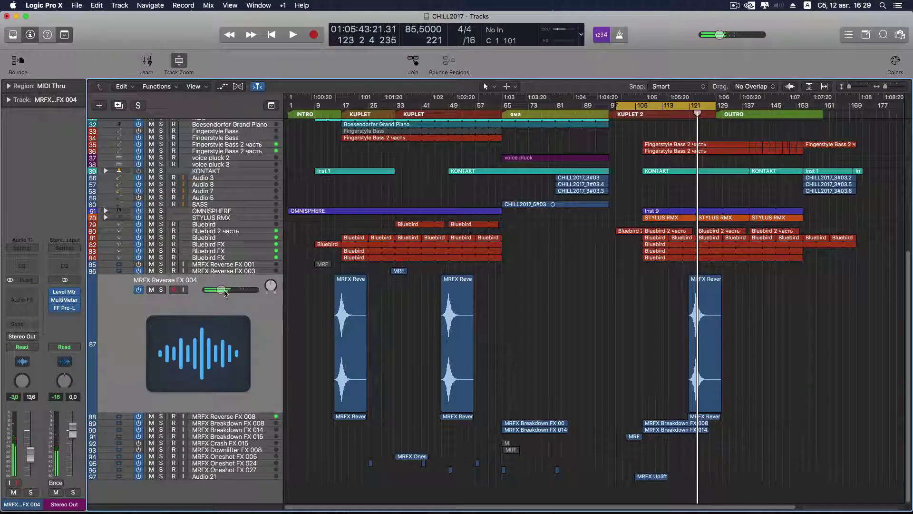
pyautogui.moveTo(225, 292); pyautogui.dragTo(237, 292)
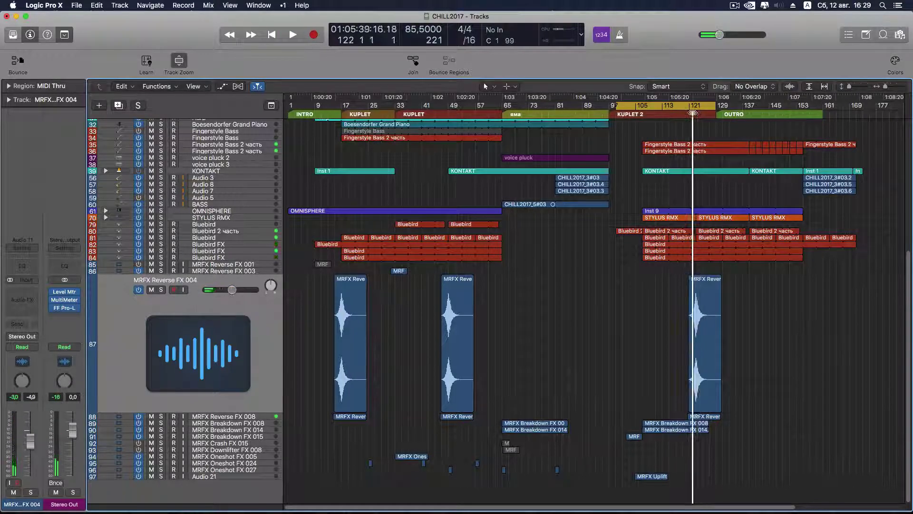
pyautogui.press('space')
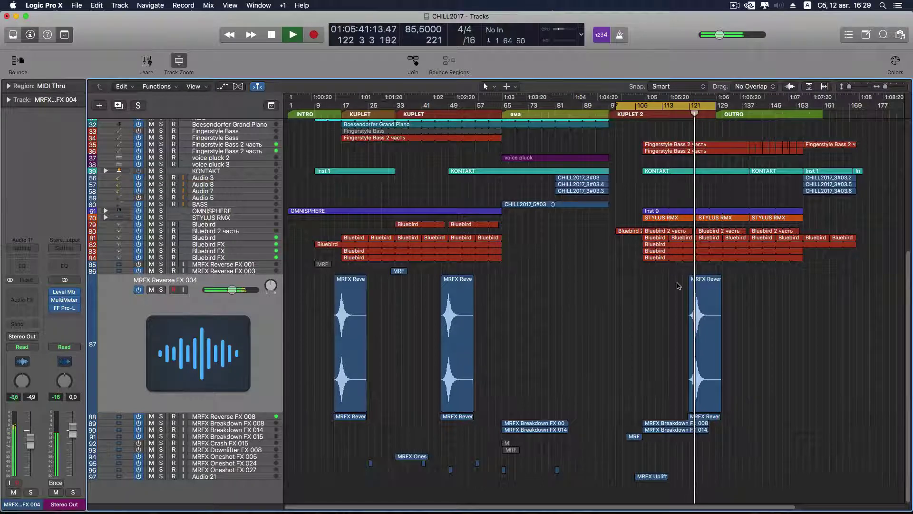
pyautogui.moveTo(226, 294); pyautogui.dragTo(228, 297)
pyautogui.press('Down')
pyautogui.press('space')
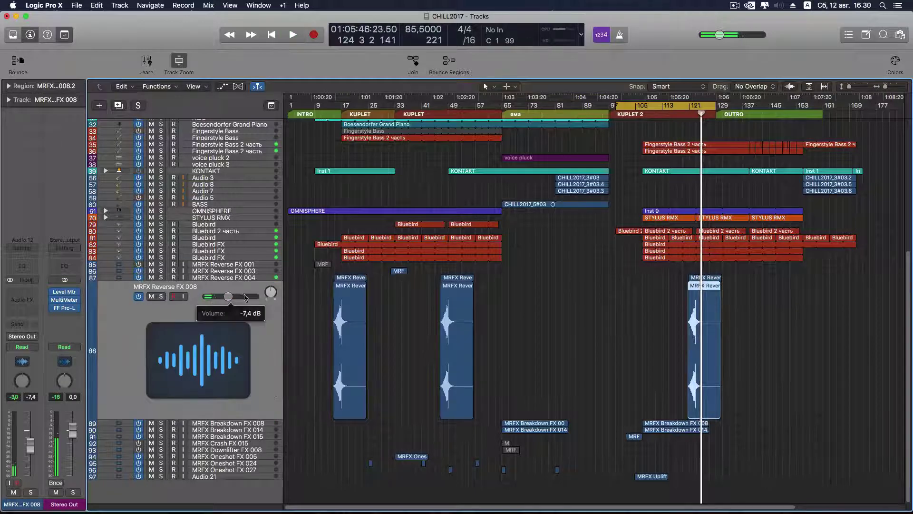
# - Set the volume of MRFX Reverse FX 004 to -15.2 dB and MRFX Reverse FX 008 to -14.6 dB during playback
pyautogui.press('space')
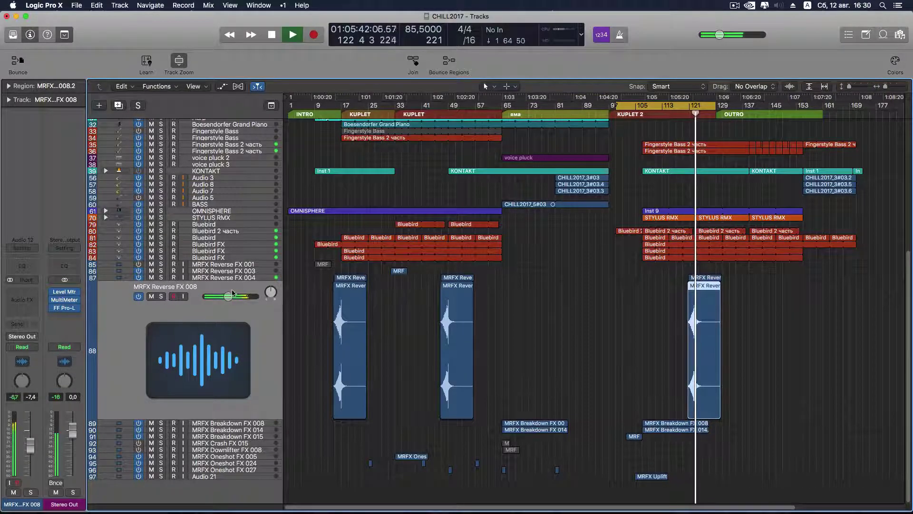
pyautogui.press('Up')
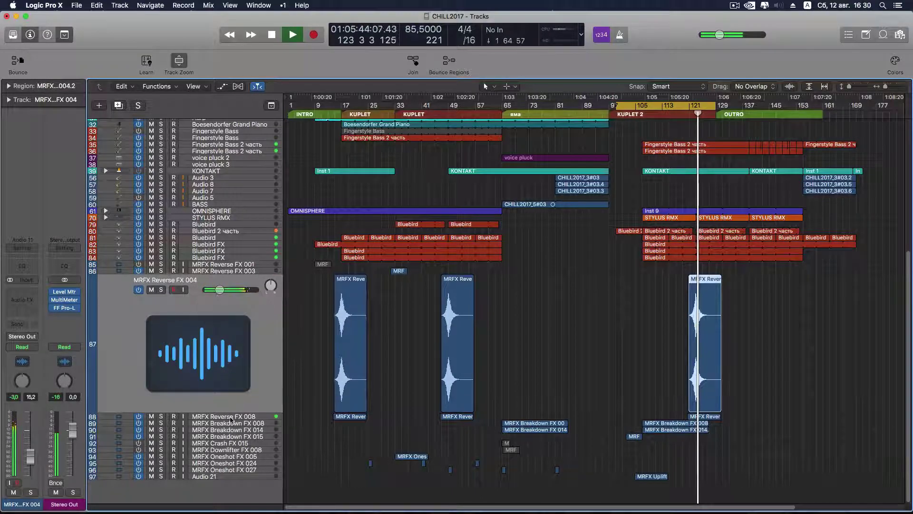
pyautogui.press('Down')
pyautogui.moveTo(231, 299); pyautogui.dragTo(220, 298)
pyautogui.press('space')
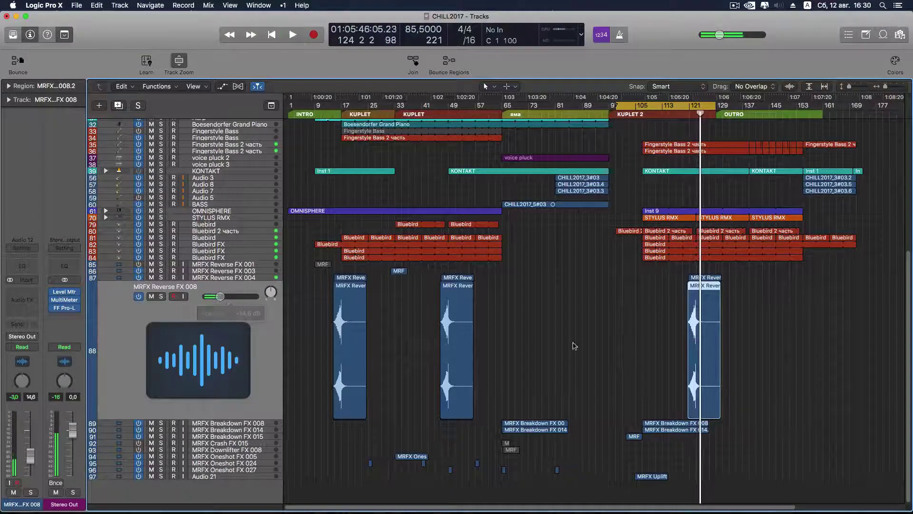
# - Copy the MRFX Oneshot FX 027 region from bar 81 to bar 123 in KUPLET 2
pyautogui.click(574, 475)
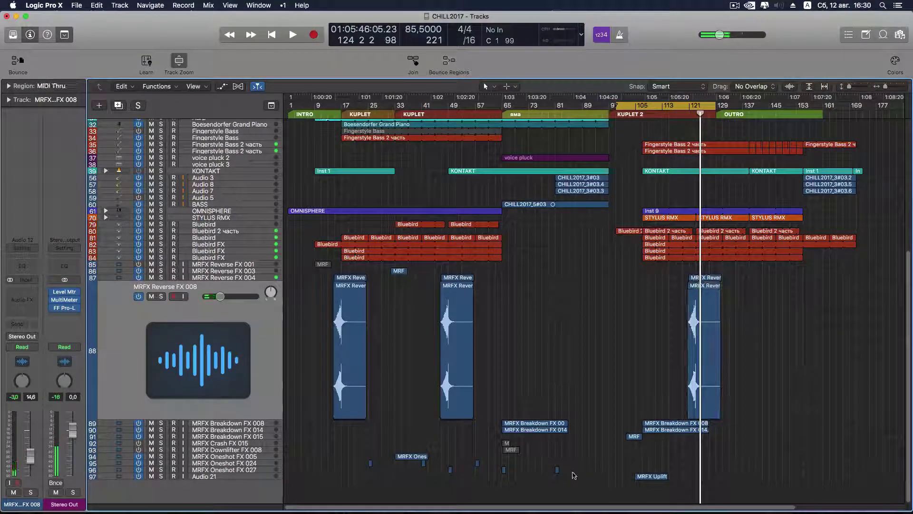
pyautogui.click(247, 471)
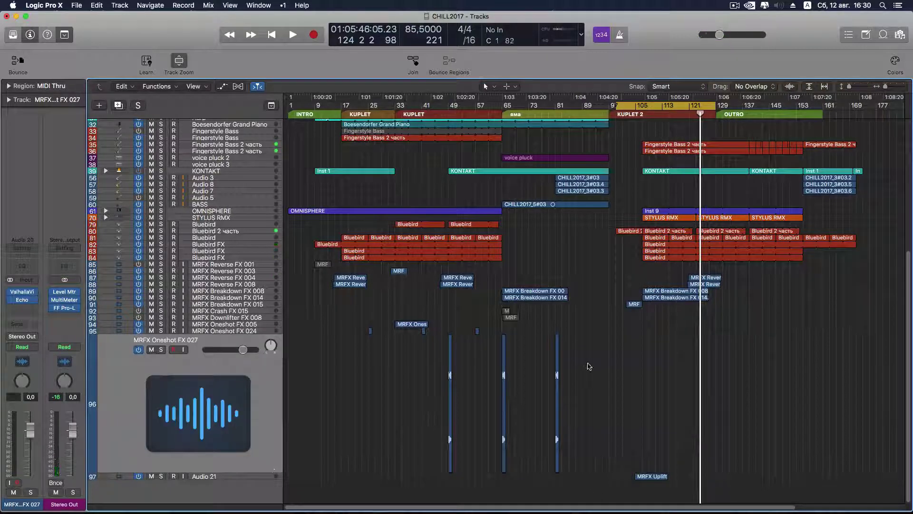
pyautogui.press('super+Right')
pyautogui.press('super+Right')
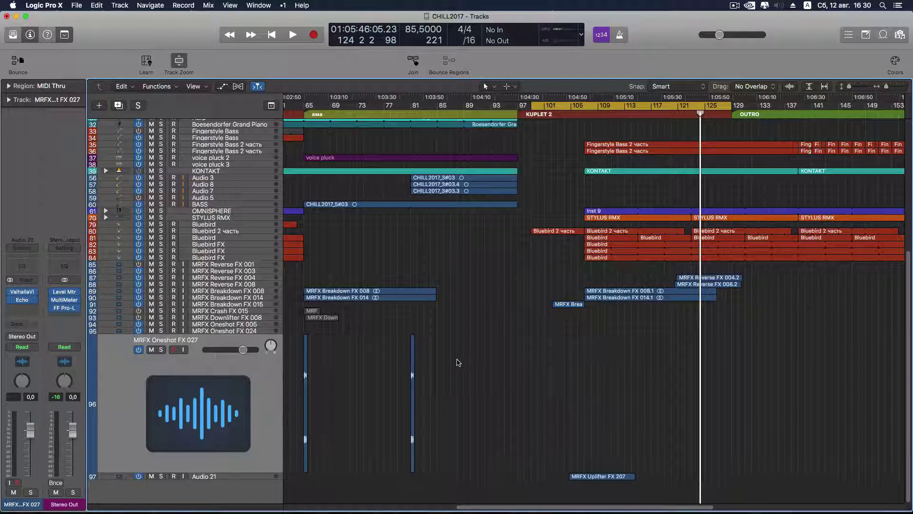
pyautogui.moveTo(457, 359); pyautogui.dragTo(384, 356)
pyautogui.click(414, 341)
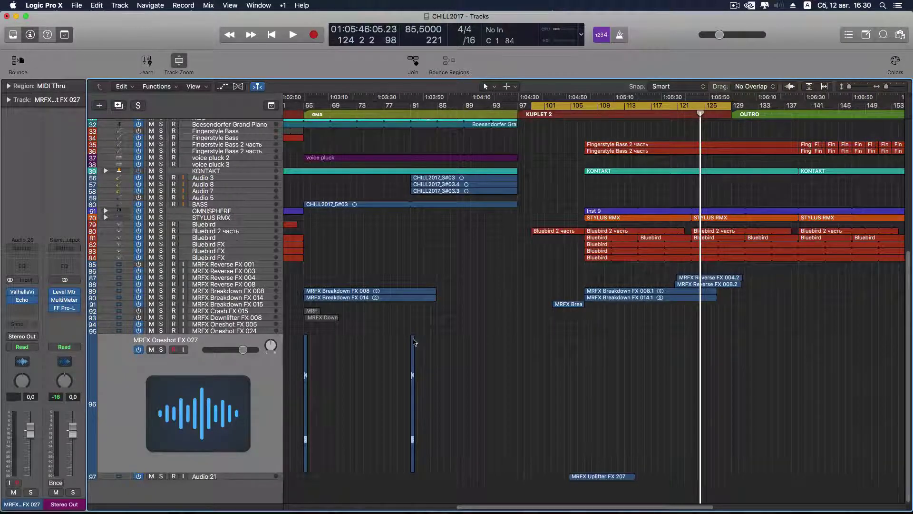
pyautogui.press('super+Right')
pyautogui.press('super+Right')
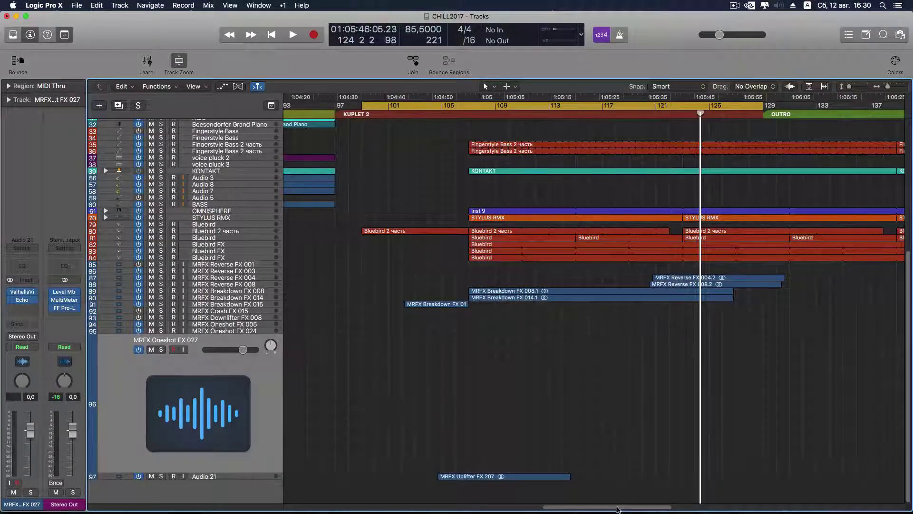
pyautogui.moveTo(619, 508); pyautogui.dragTo(577, 508)
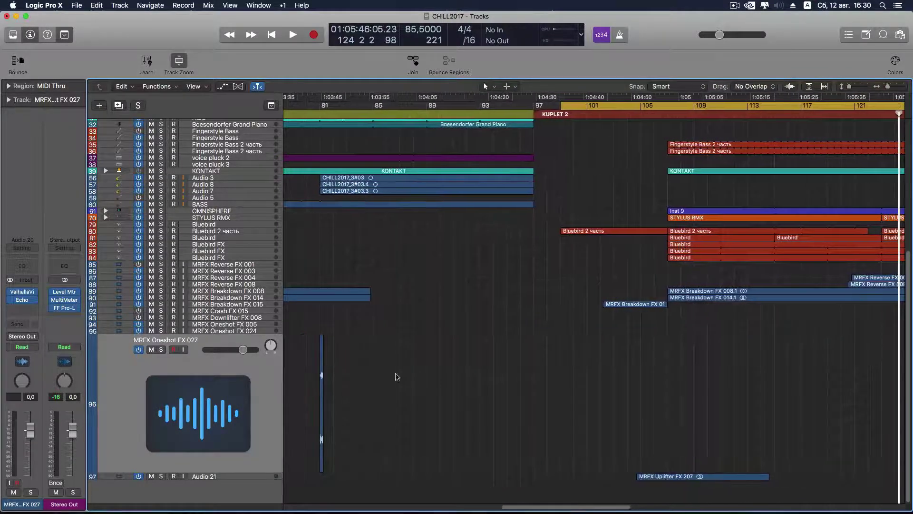
pyautogui.click(322, 341)
pyautogui.moveTo(324, 342); pyautogui.dragTo(704, 343)
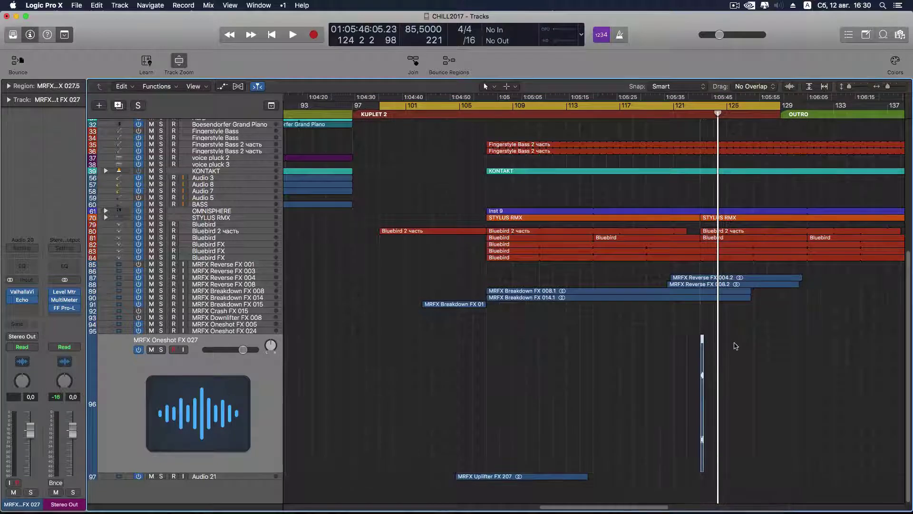
# - Play back the transition around bar 123 and extend the end of the cycle range to bar 139
pyautogui.press('space')
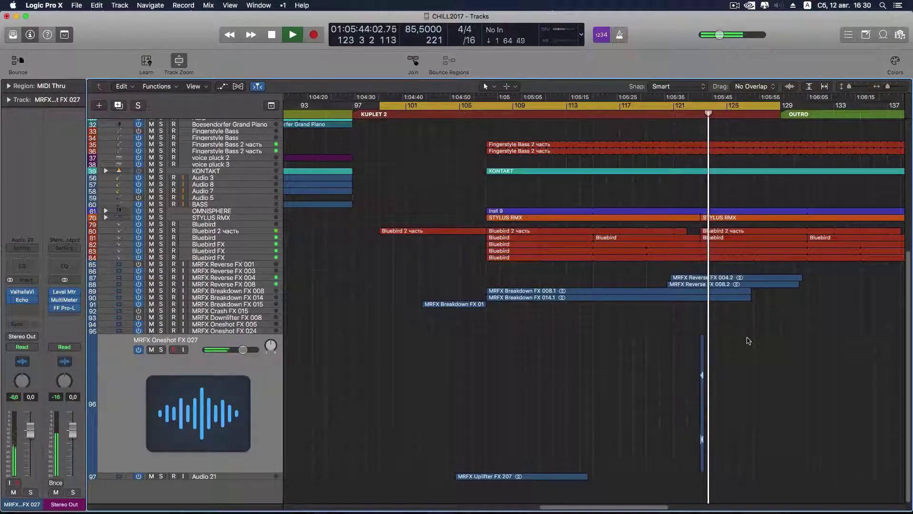
pyautogui.press('super+Left')
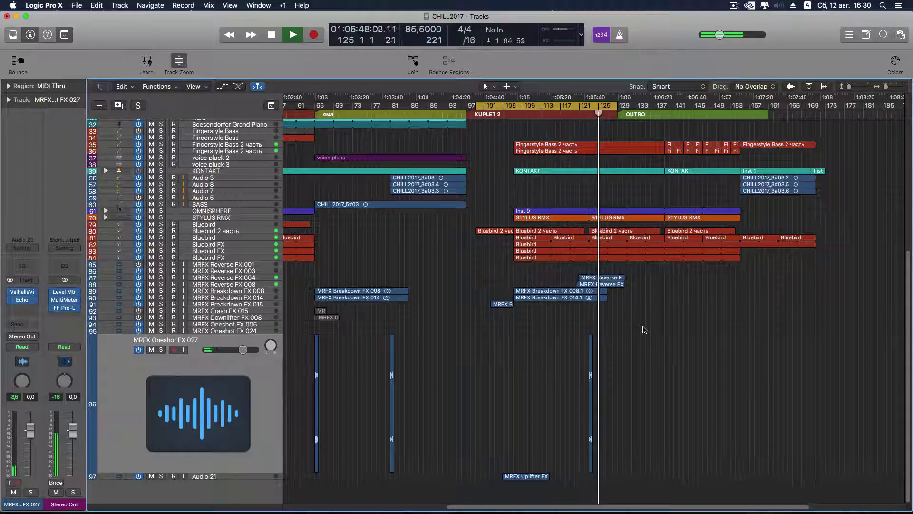
pyautogui.moveTo(617, 106); pyautogui.dragTo(665, 106)
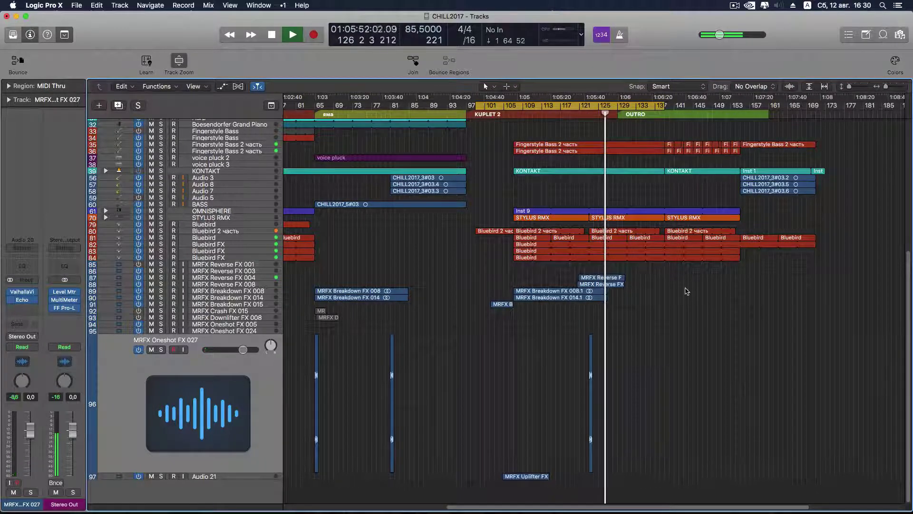
pyautogui.hscroll(-5, 478, 374)
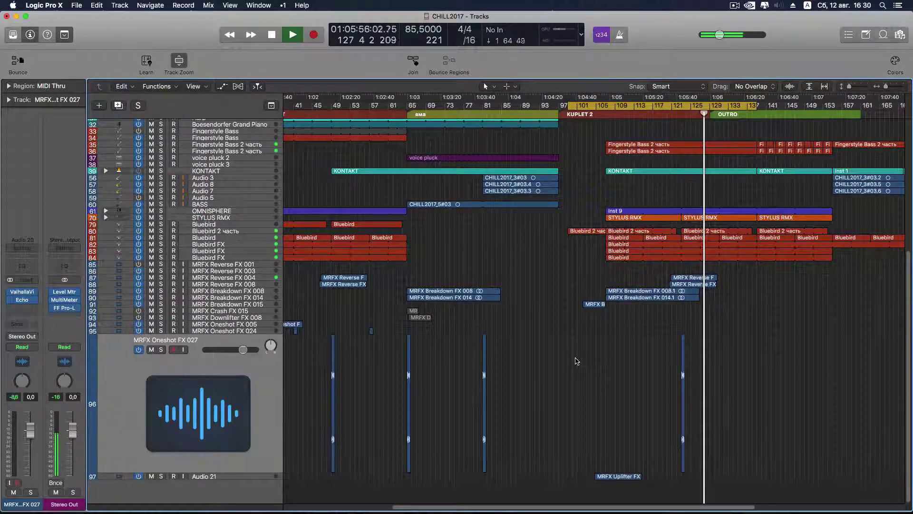
pyautogui.press('space')
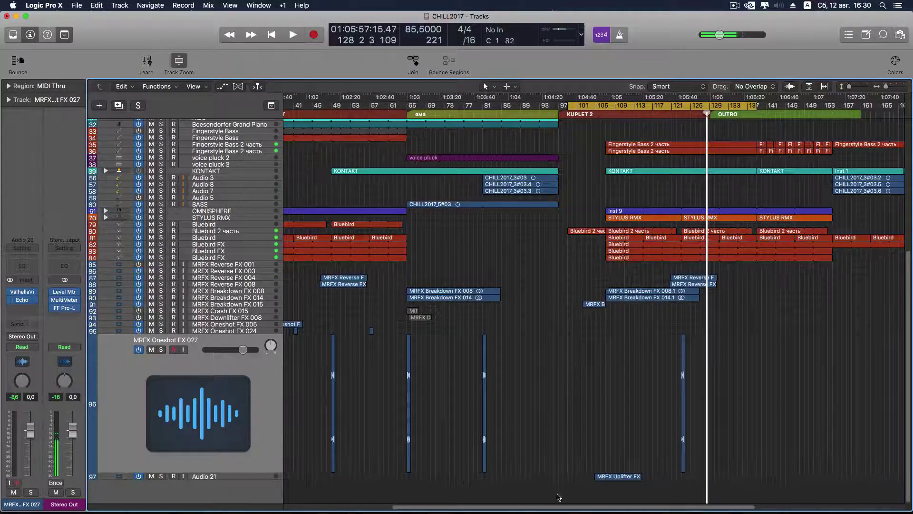
# - Copy the MRFX Oneshot FX 005 region from bar 33 to bar 123
pyautogui.moveTo(561, 508); pyautogui.dragTo(461, 509)
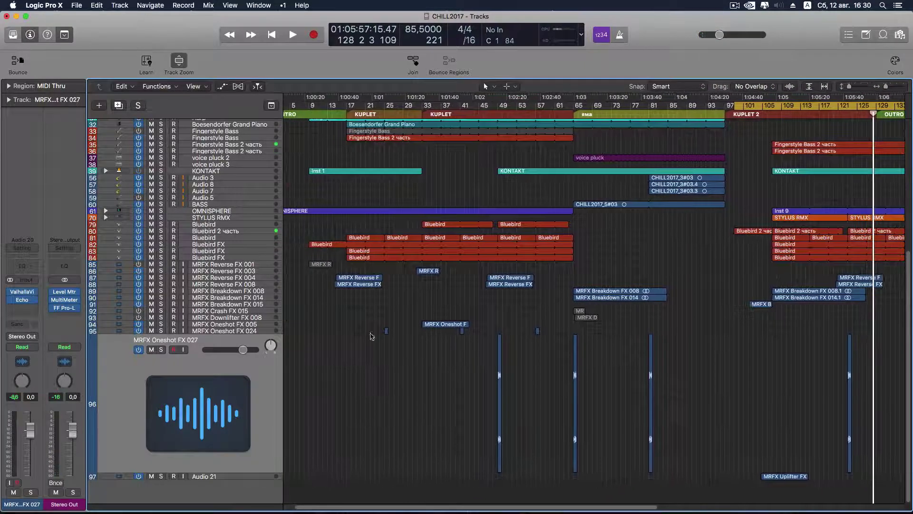
pyautogui.click(258, 326)
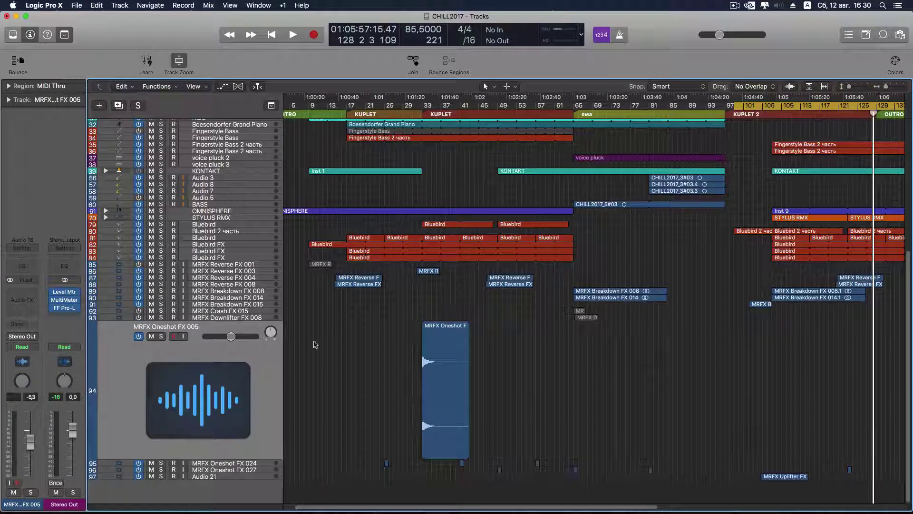
pyautogui.moveTo(447, 345); pyautogui.dragTo(736, 327)
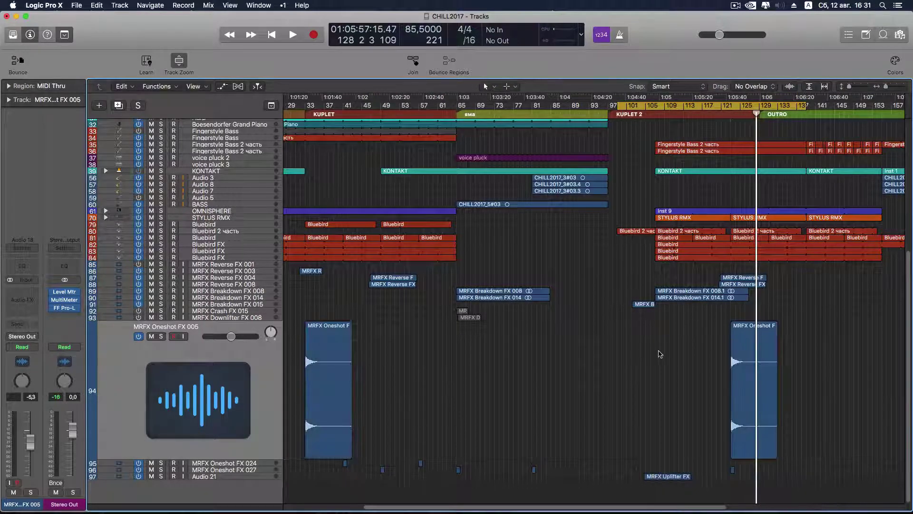
# - Copy the MRFX Reverse FX 003 region from about bar 33 into the OUTRO so it leads into bar 139
pyautogui.moveTo(575, 509); pyautogui.dragTo(475, 510)
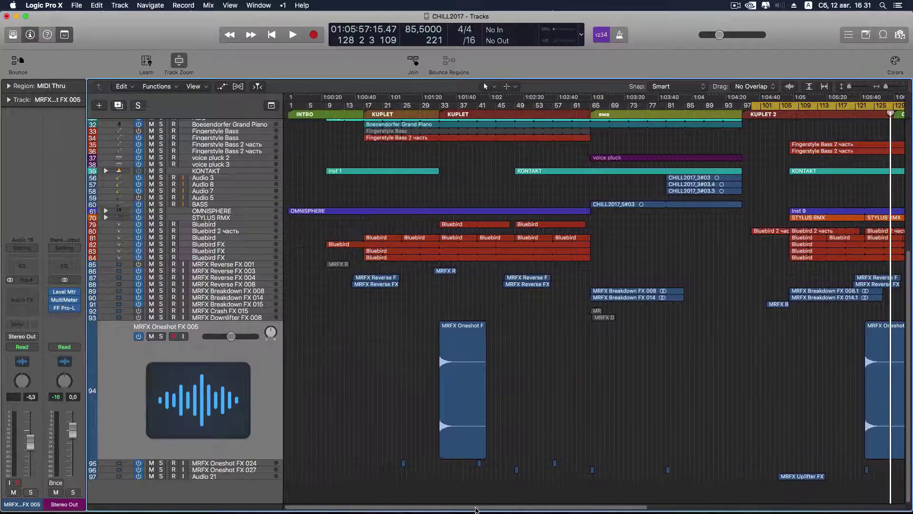
pyautogui.click(272, 273)
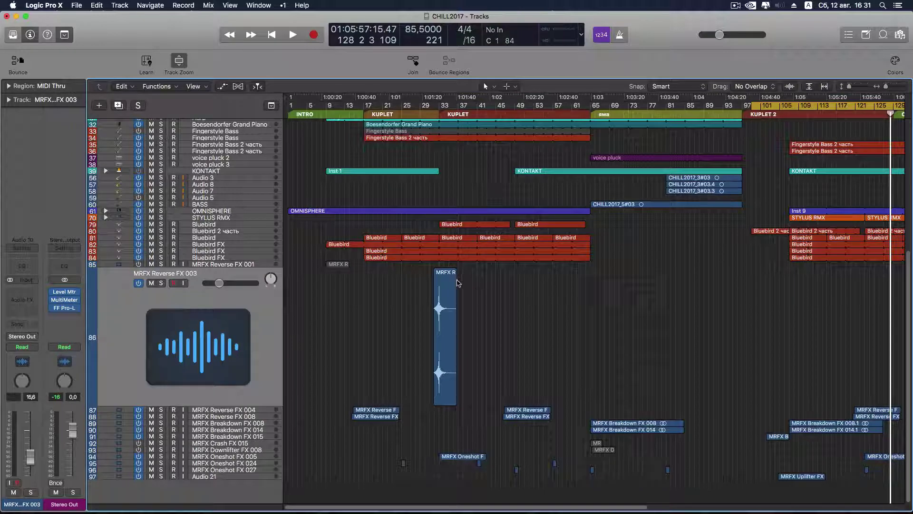
pyautogui.moveTo(451, 277); pyautogui.dragTo(682, 272)
# - Play back the copied MRFX Reverse FX 003 without the cycle range and set its track volume to -8.6 dB
pyautogui.moveTo(675, 106); pyautogui.dragTo(780, 105)
pyautogui.click(668, 108)
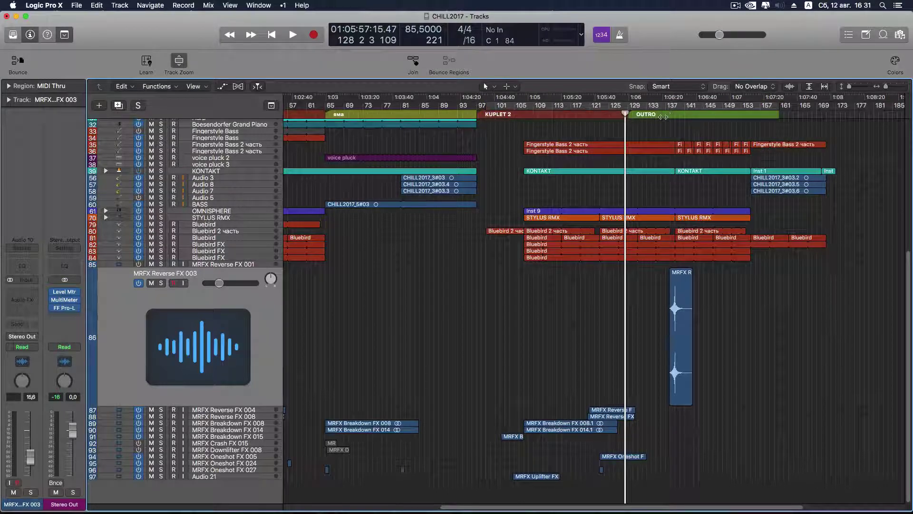
pyautogui.press('space')
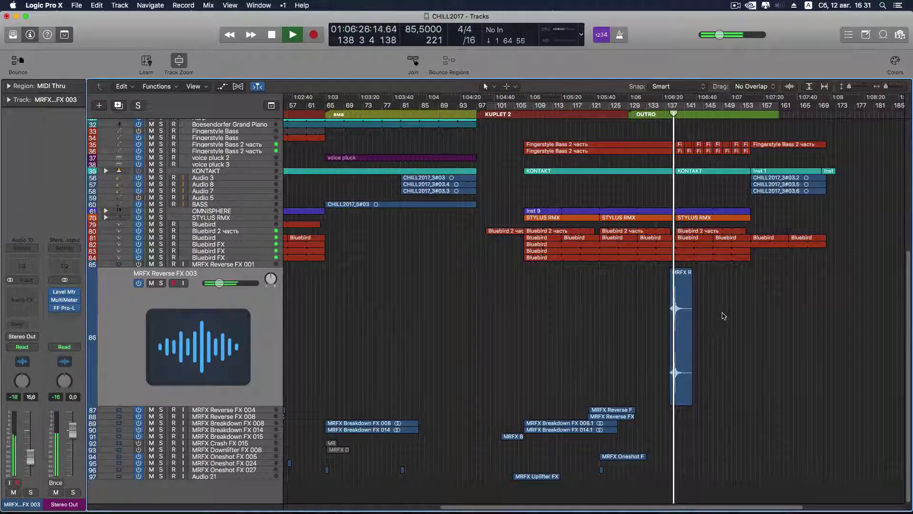
pyautogui.press('space')
pyautogui.moveTo(220, 283)
pyautogui.moveTo(219, 283); pyautogui.dragTo(227, 284)
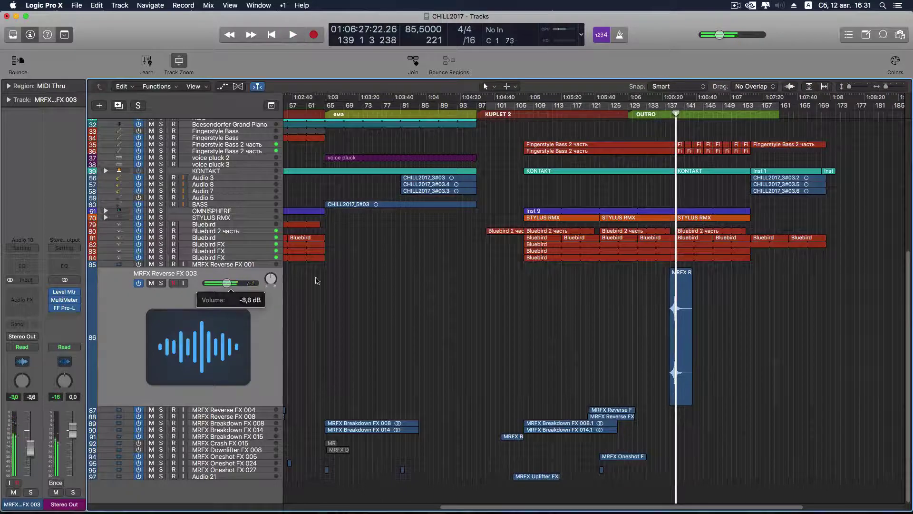
pyautogui.click(671, 114)
pyautogui.press('space')
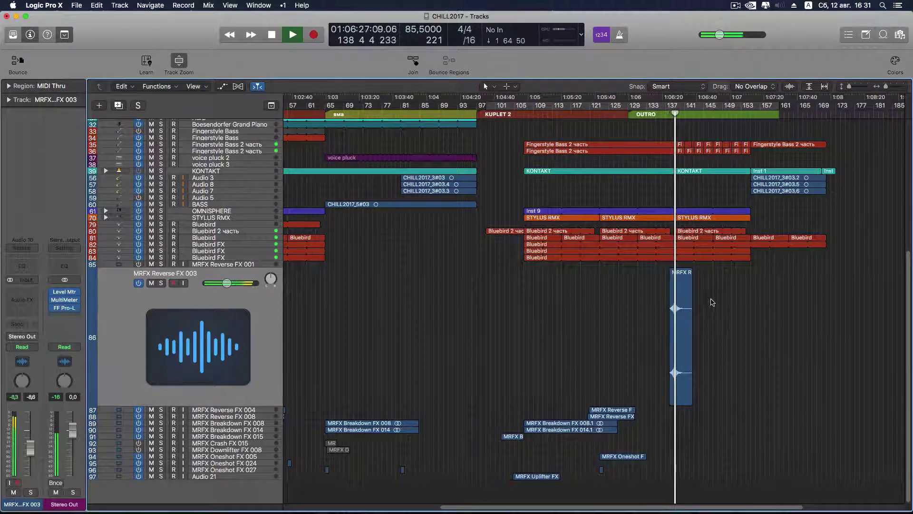
pyautogui.press('space')
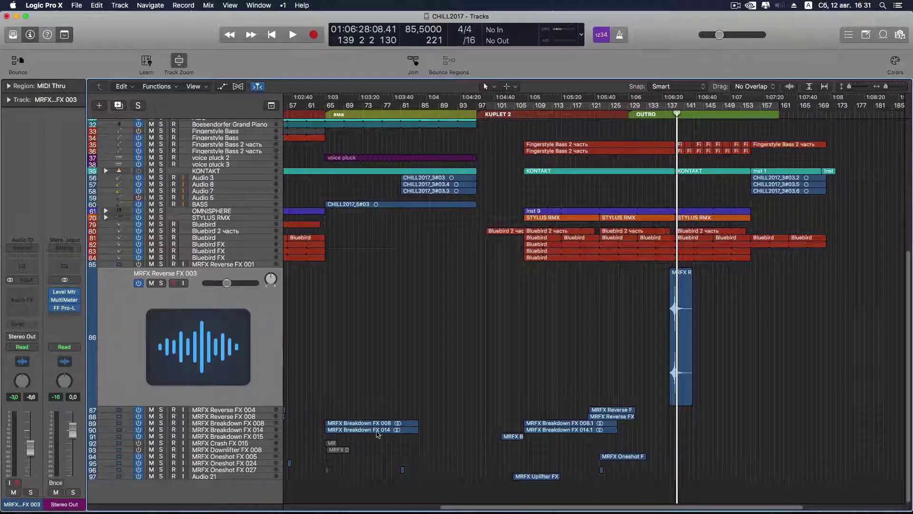
# - Copy the MRFX Oneshot FX 005 region from bar 123 to about bar 138 in the OUTRO
pyautogui.click(269, 458)
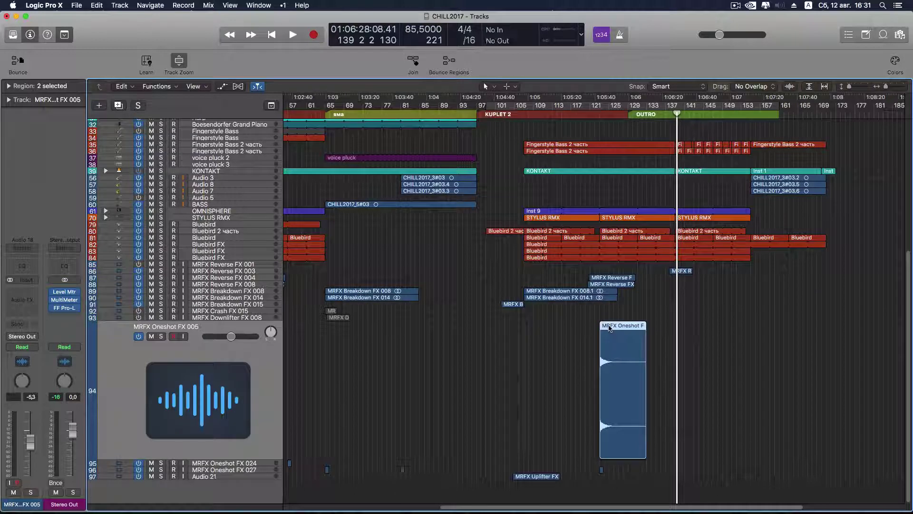
pyautogui.moveTo(609, 328)
pyautogui.mouseDown()
pyautogui.moveTo(683, 325)
pyautogui.moveTo(619, 327)
pyautogui.mouseUp()
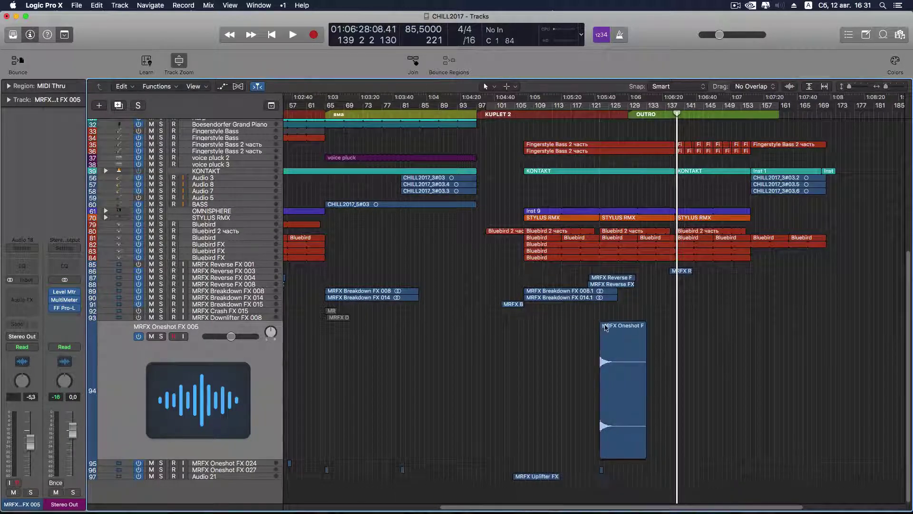
pyautogui.doubleClick(606, 327)
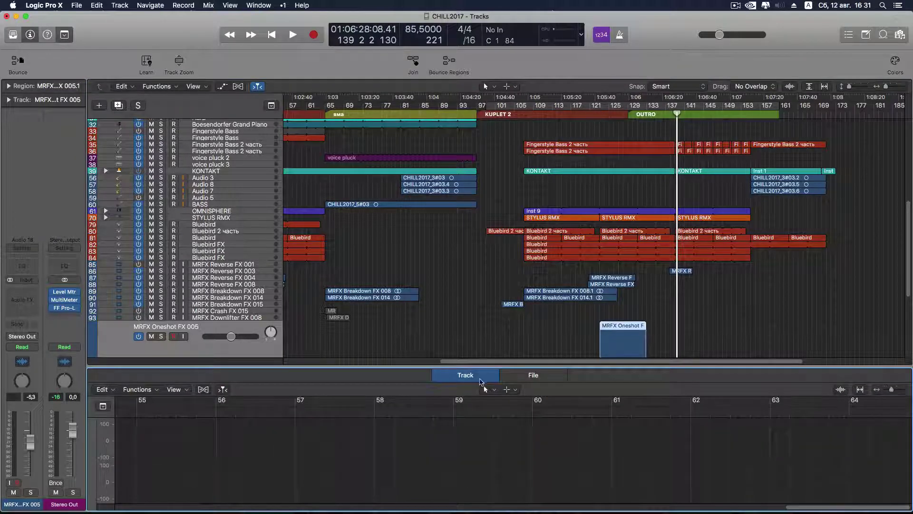
pyautogui.press('e')
pyautogui.moveTo(613, 321); pyautogui.dragTo(682, 327)
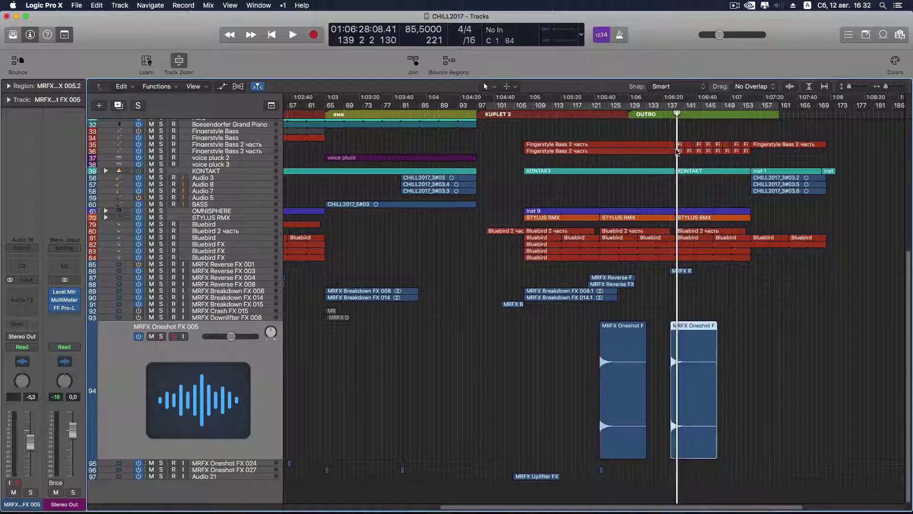
# - Shift the new MRFX Oneshot FX 005 copy to start at bar 139 and play back the transition
pyautogui.press('space')
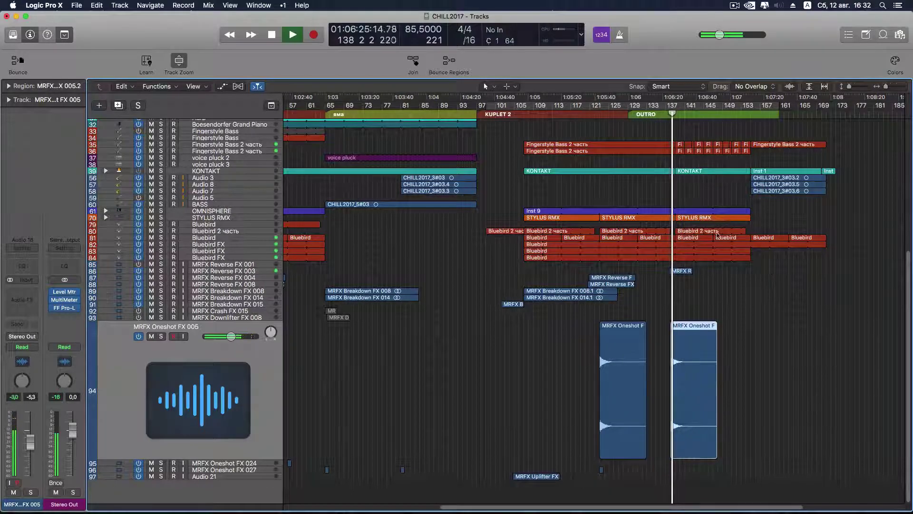
pyautogui.moveTo(691, 332); pyautogui.dragTo(695, 331)
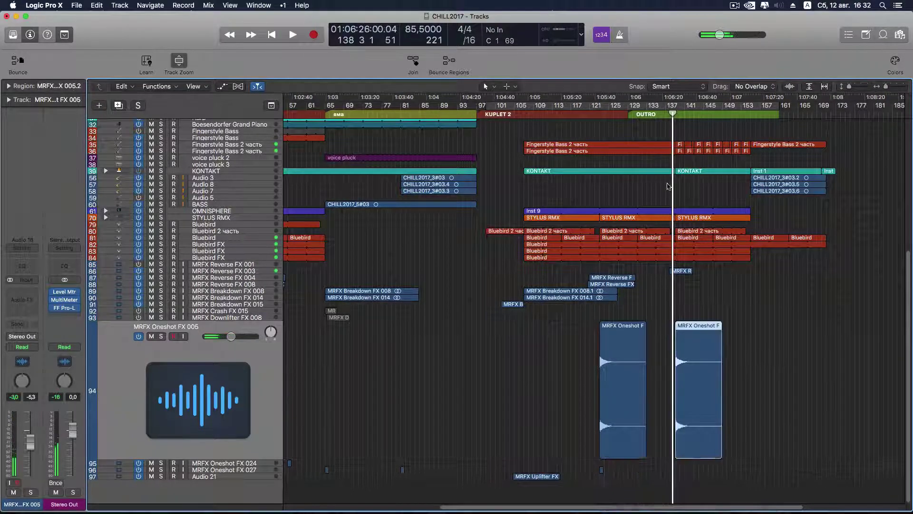
pyautogui.press('space')
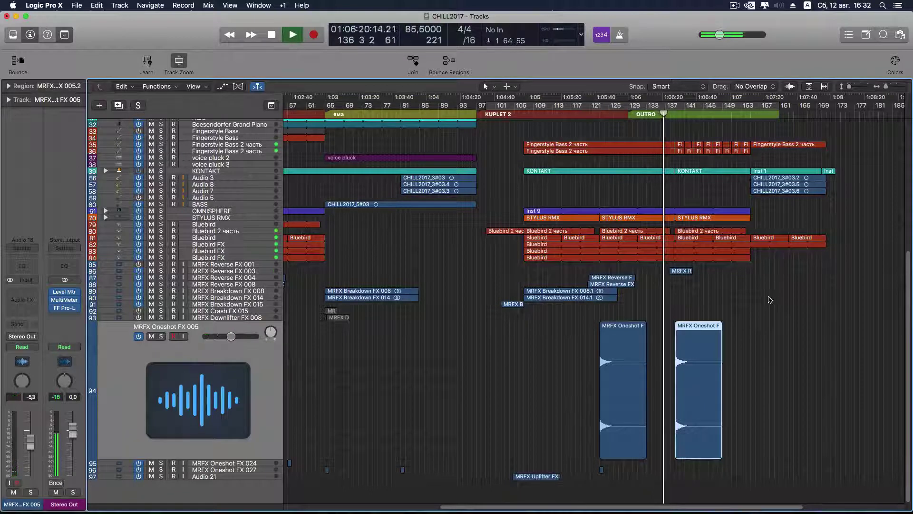
pyautogui.click(769, 300)
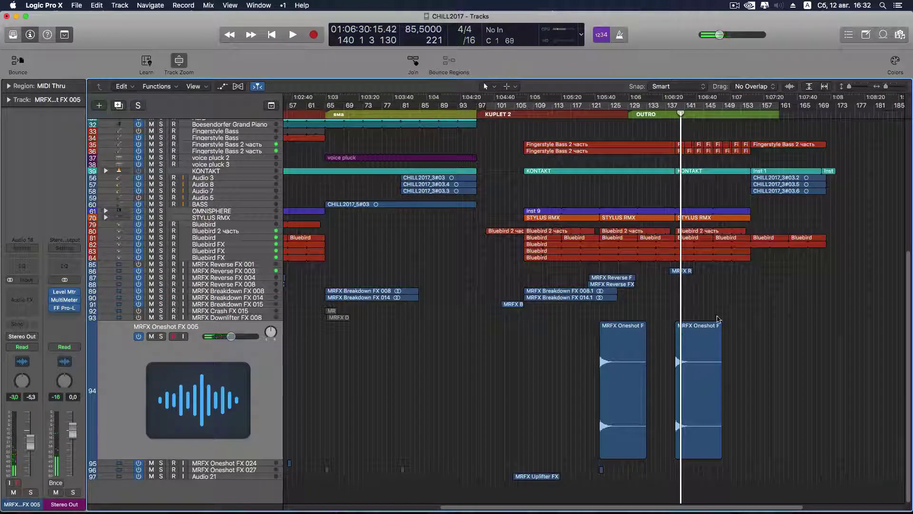
# - Open the MRFX Crash FX folder of the Myloops sample pack in the file browser and enable sample preview
pyautogui.click(904, 33)
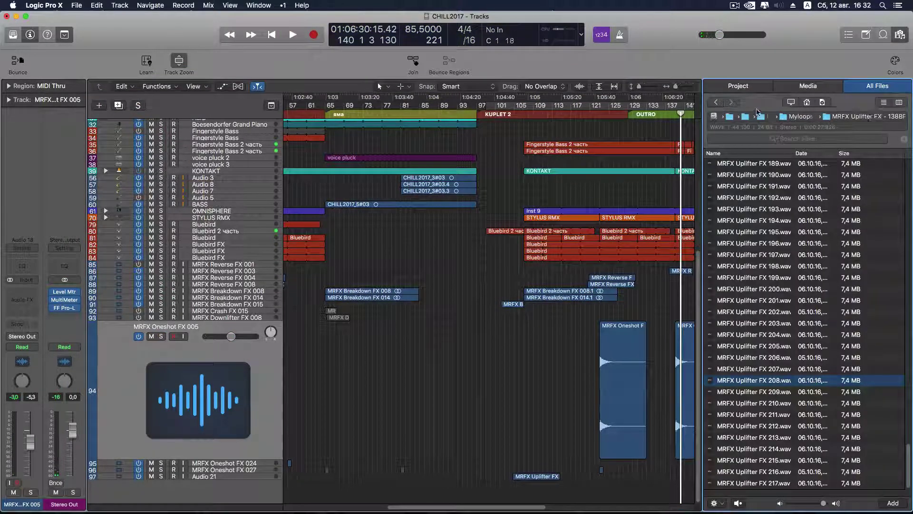
pyautogui.click(716, 103)
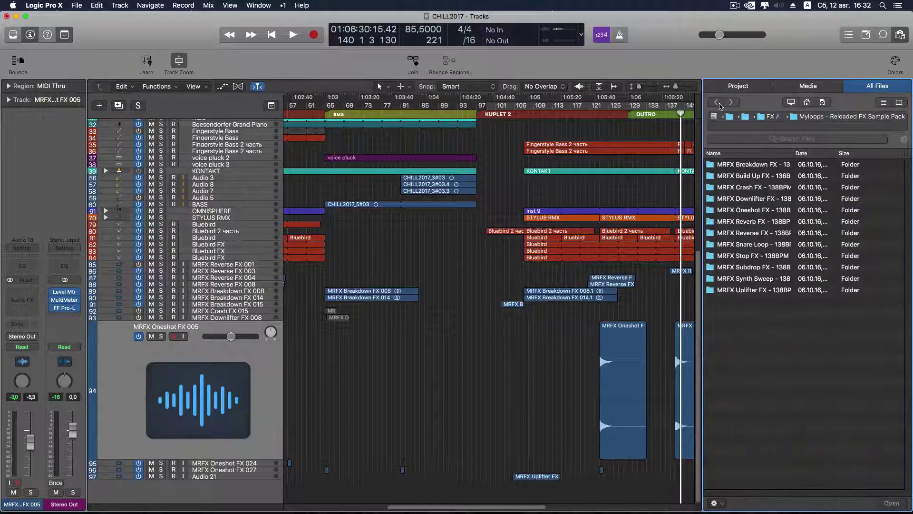
pyautogui.doubleClick(745, 188)
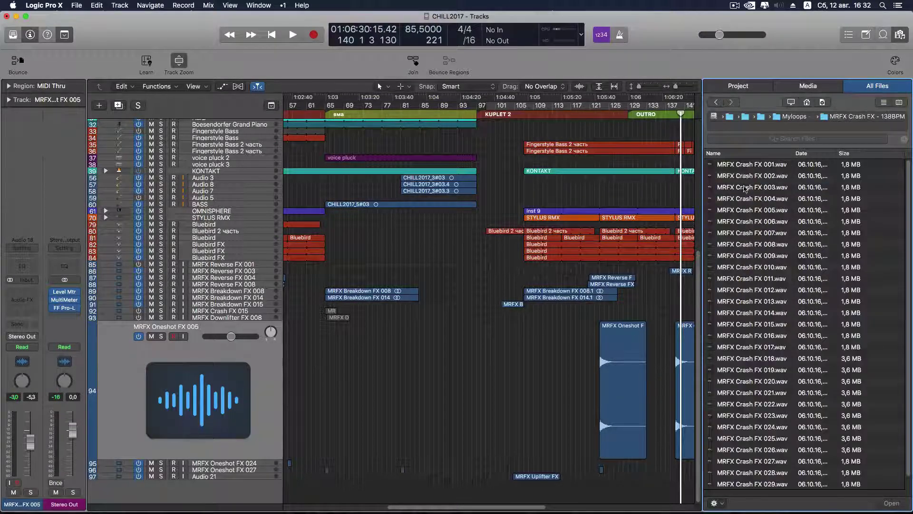
pyautogui.click(749, 165)
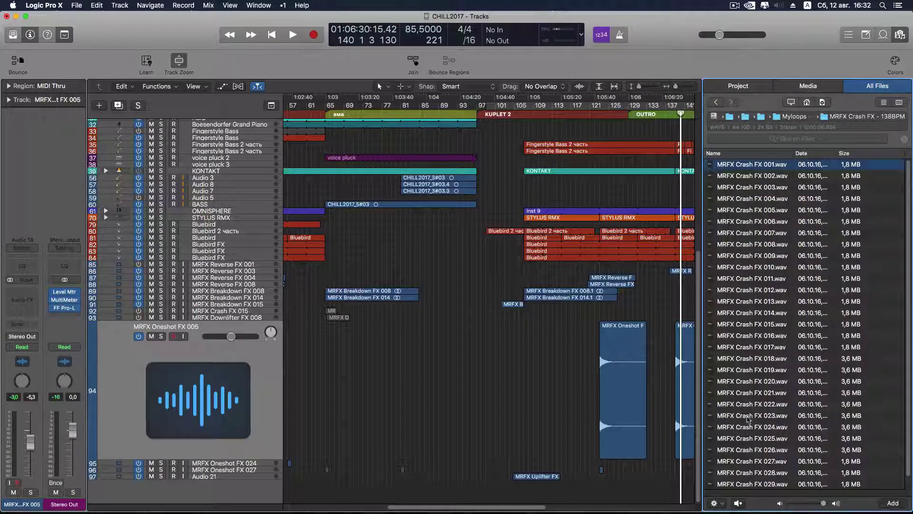
pyautogui.click(739, 504)
# - Audition the MRFX Crash FX samples from 002 to 009 to compare crashes for the OUTRO transition
pyautogui.click(755, 177)
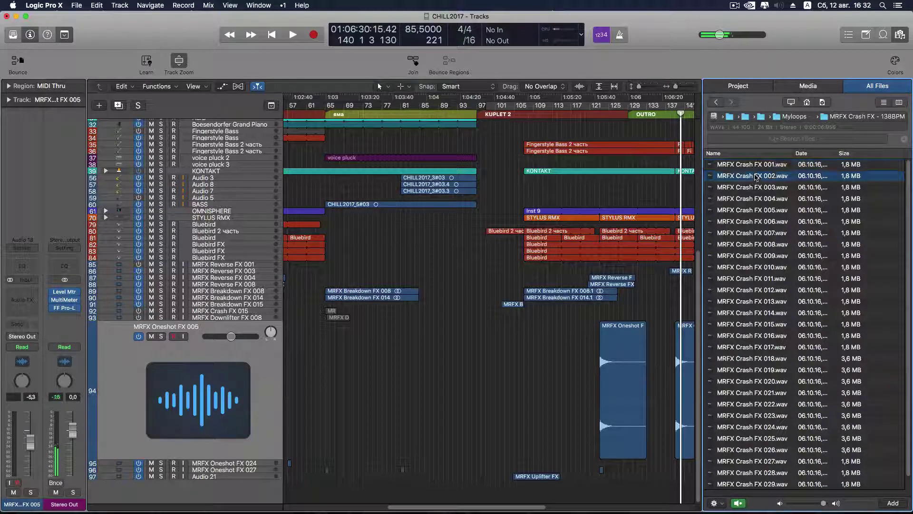
pyautogui.click(751, 187)
pyautogui.click(751, 199)
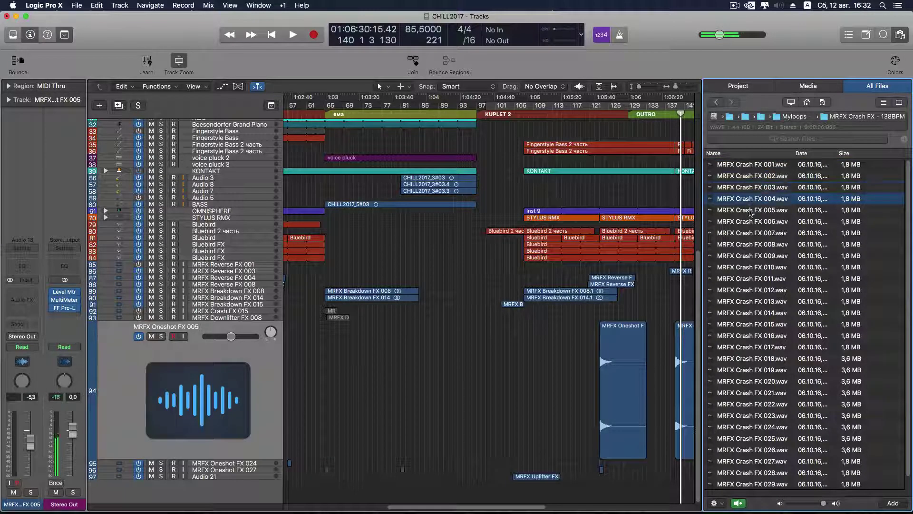
pyautogui.click(751, 210)
pyautogui.click(748, 202)
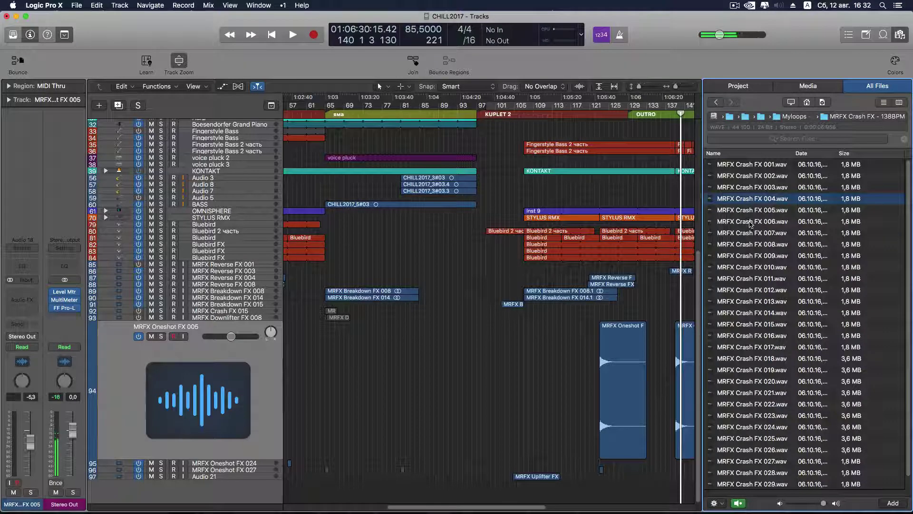
pyautogui.click(750, 223)
pyautogui.click(750, 233)
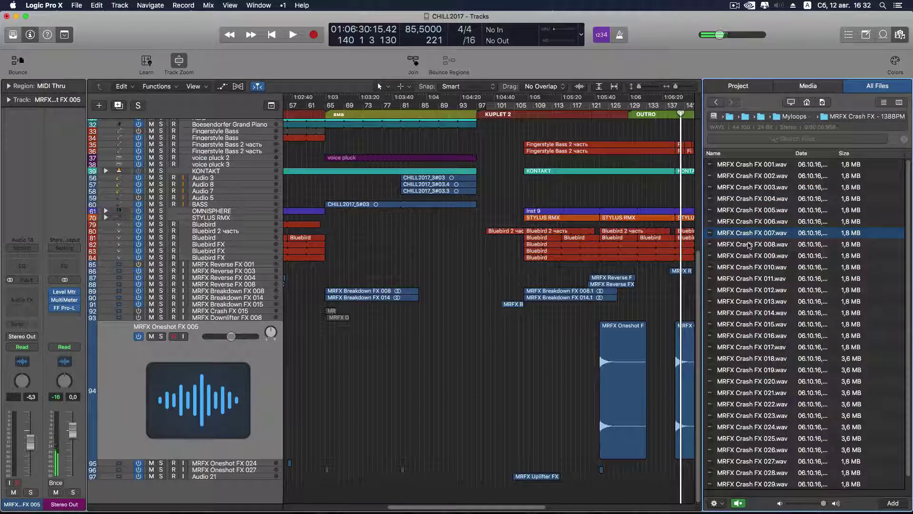
pyautogui.click(750, 244)
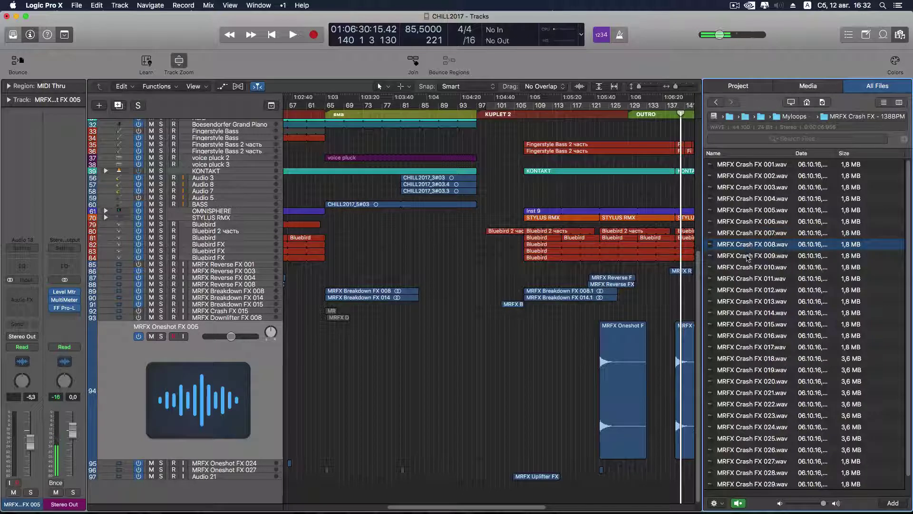
pyautogui.click(748, 258)
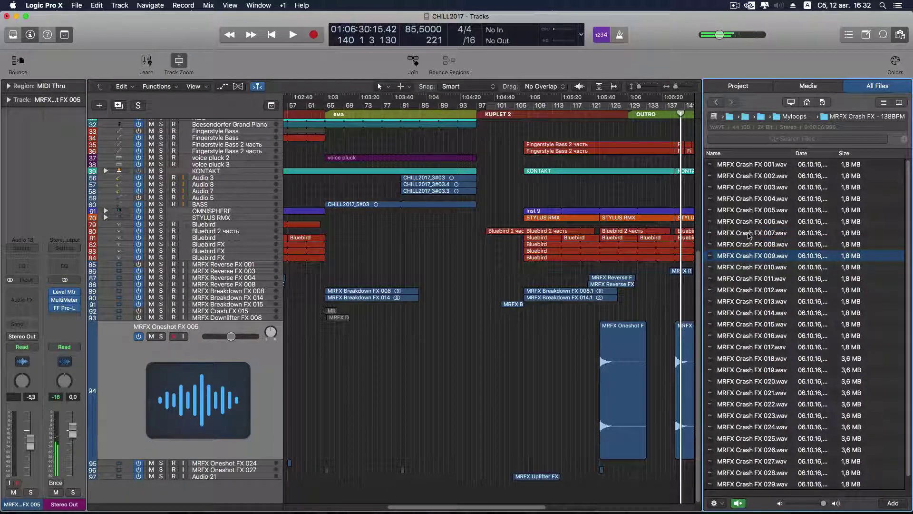
pyautogui.click(750, 233)
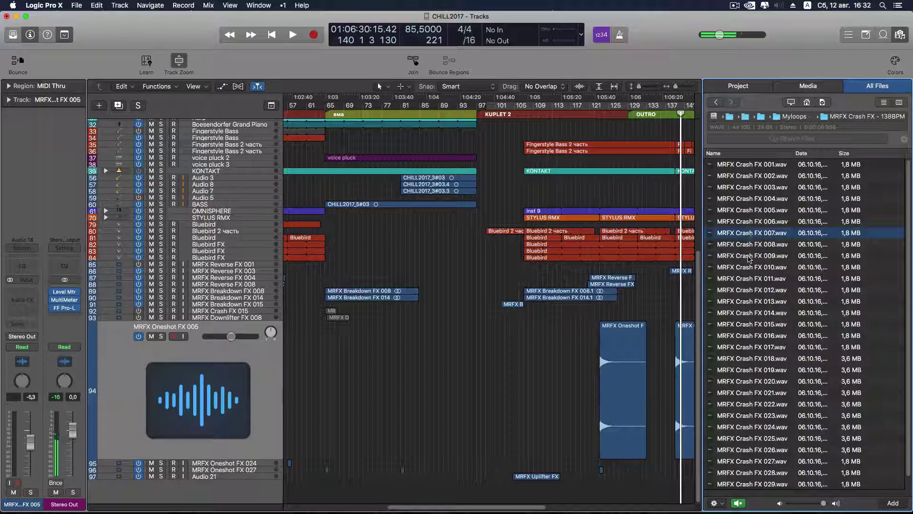
# - Add MRFX Crash FX 009.wav on a new track at bar 139 in the OUTRO and hide the file browser
pyautogui.click(748, 257)
pyautogui.moveTo(748, 259); pyautogui.dragTo(676, 495)
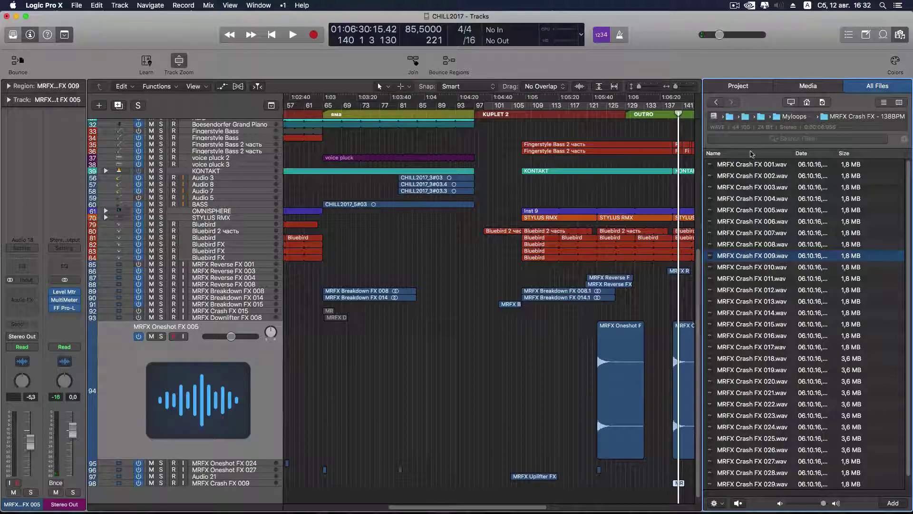
pyautogui.press('f')
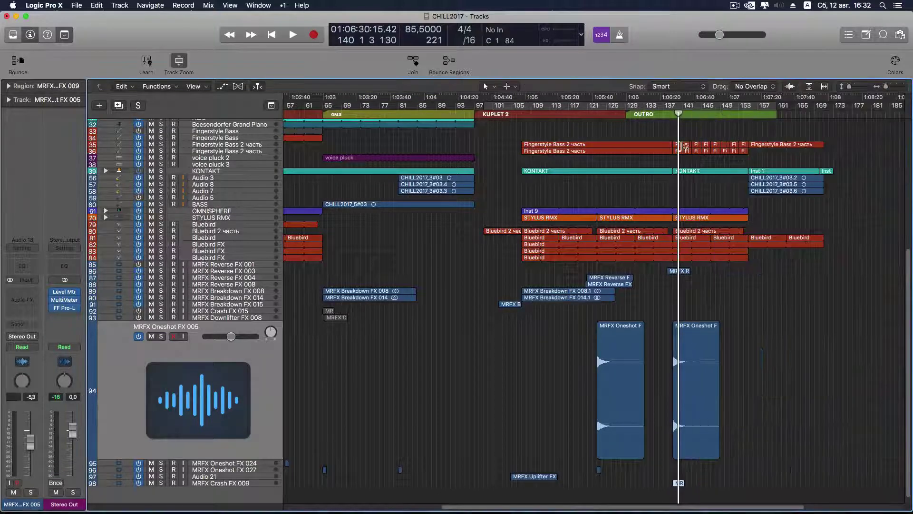
# - Play back the transition into bar 139 and set the MRFX Crash FX 009 track volume to -1.6 dB
pyautogui.click(668, 109)
pyautogui.click(662, 114)
pyautogui.press('space')
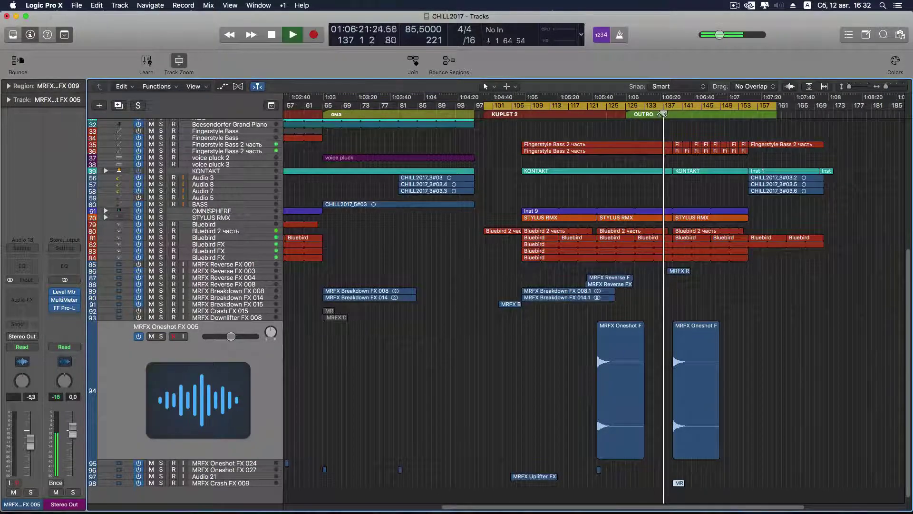
pyautogui.click(234, 483)
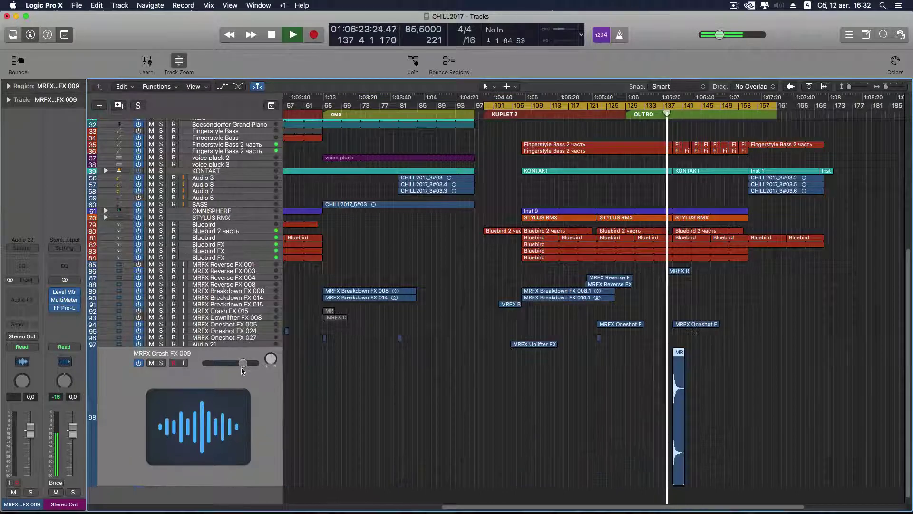
pyautogui.moveTo(242, 368); pyautogui.dragTo(235, 365)
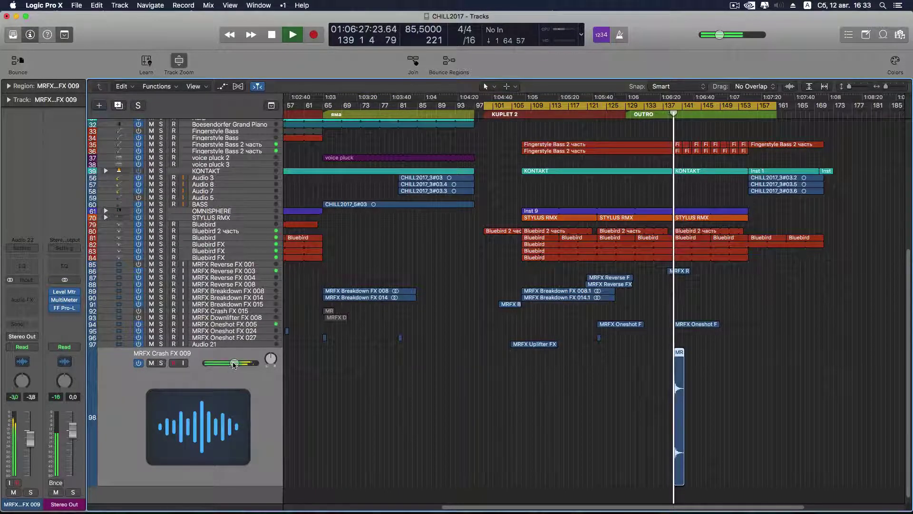
pyautogui.moveTo(234, 364); pyautogui.dragTo(248, 365)
pyautogui.press('space')
pyautogui.press('space')
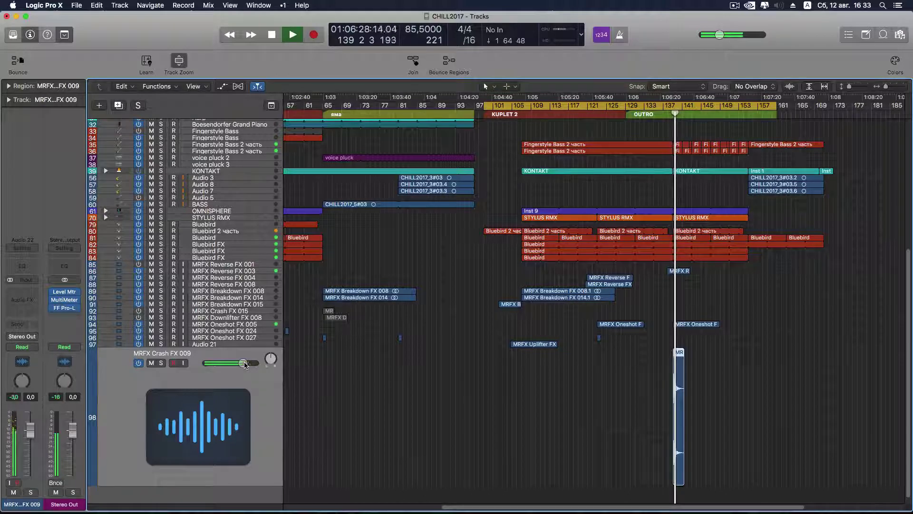
pyautogui.press('space')
pyautogui.moveTo(245, 365); pyautogui.dragTo(241, 364)
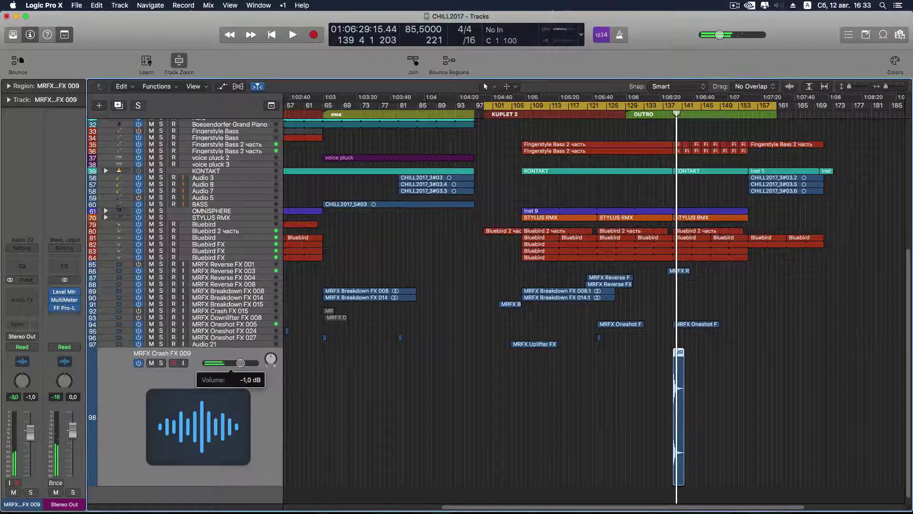
# - Copy the MRFX Crash FX 009 region from bar 139 to bar 107 in KUPLET 2
pyautogui.click(729, 381)
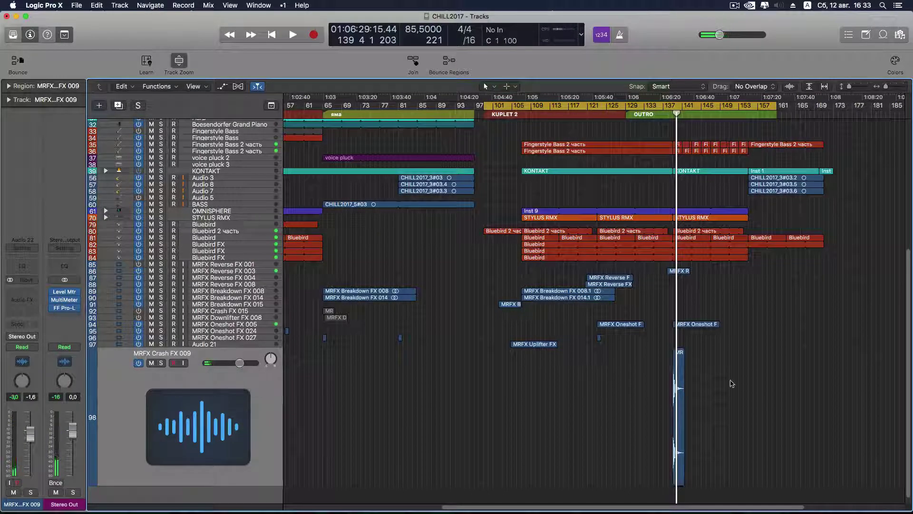
pyautogui.click(680, 352)
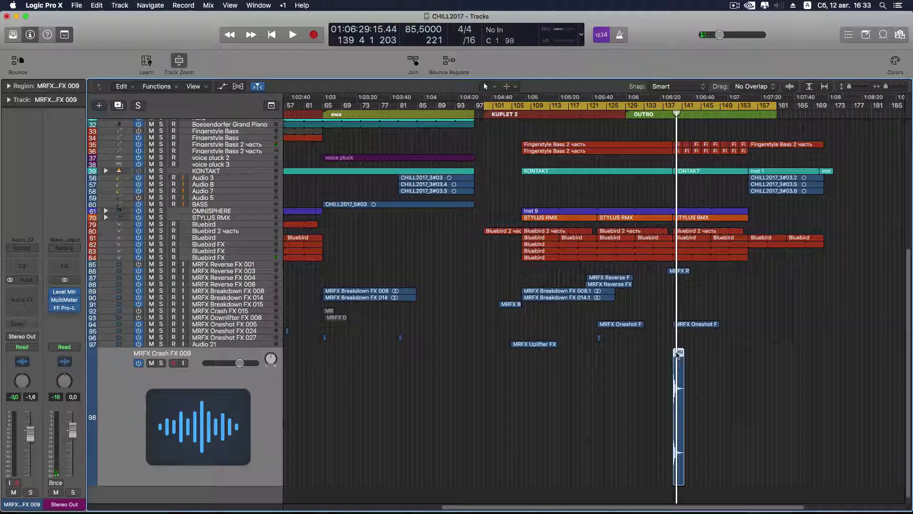
pyautogui.moveTo(678, 355); pyautogui.dragTo(524, 357)
pyautogui.click(567, 376)
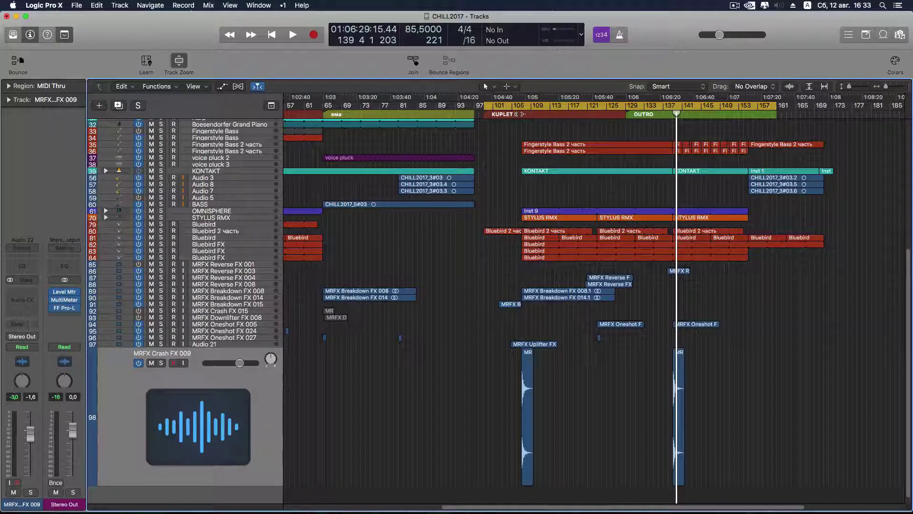
# - Play back KUPLET 2 around bar 107 to check how the copied crash sits with the other parts
pyautogui.doubleClick(518, 114)
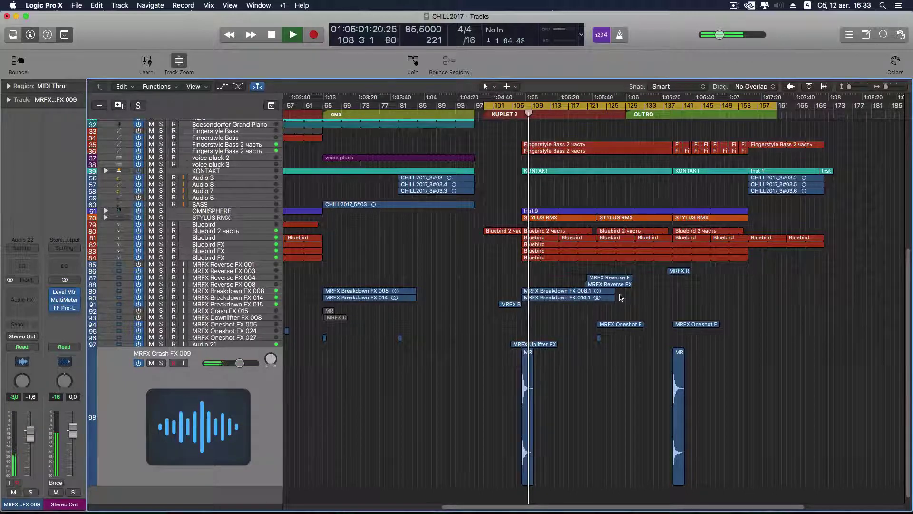
pyautogui.scroll(6, 575, 362)
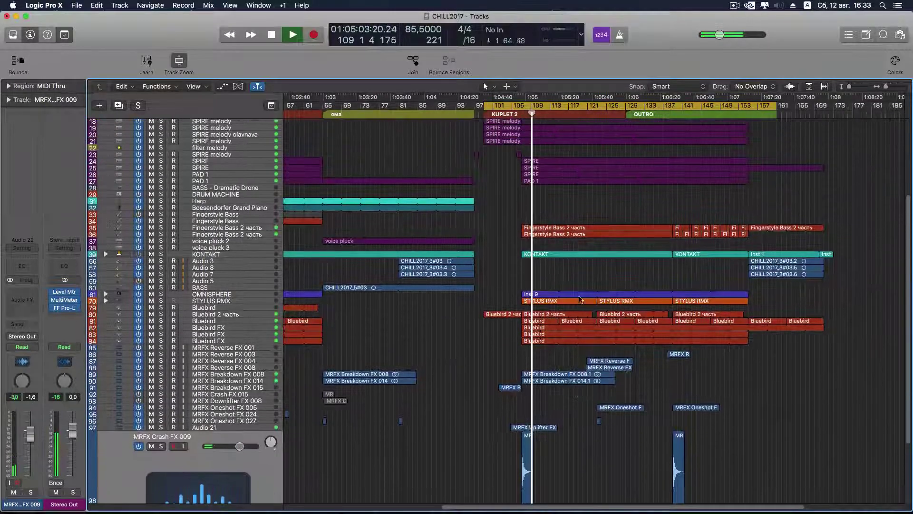
pyautogui.scroll(6, 593, 268)
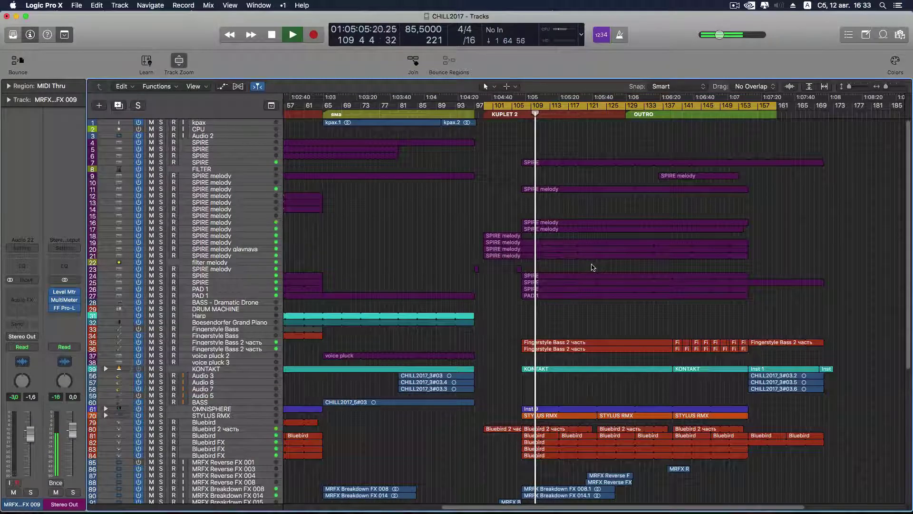
pyautogui.press('space')
pyautogui.moveTo(530, 114); pyautogui.dragTo(488, 116)
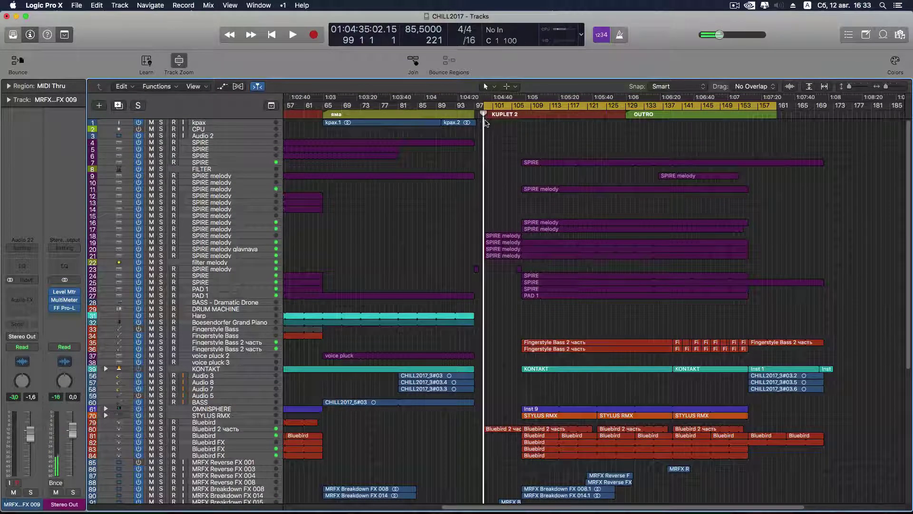
pyautogui.click(498, 114)
pyautogui.press('space')
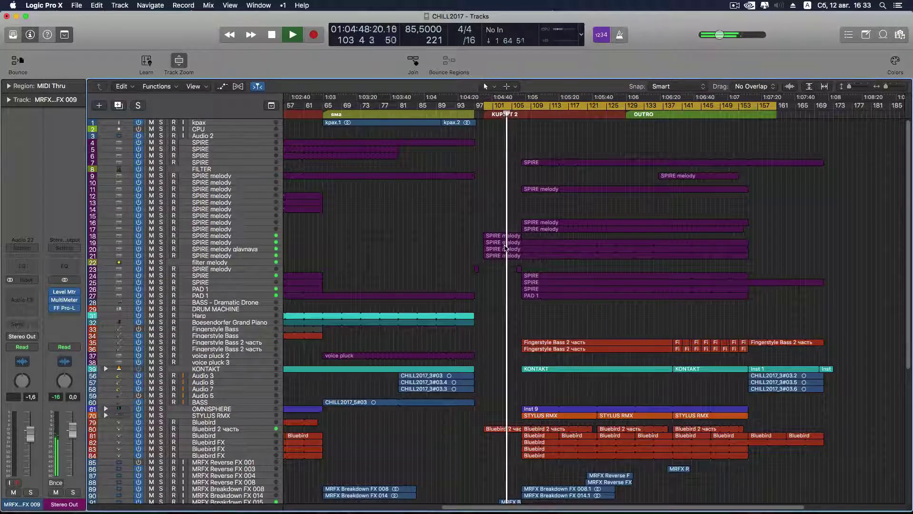
pyautogui.scroll(-5, 509, 316)
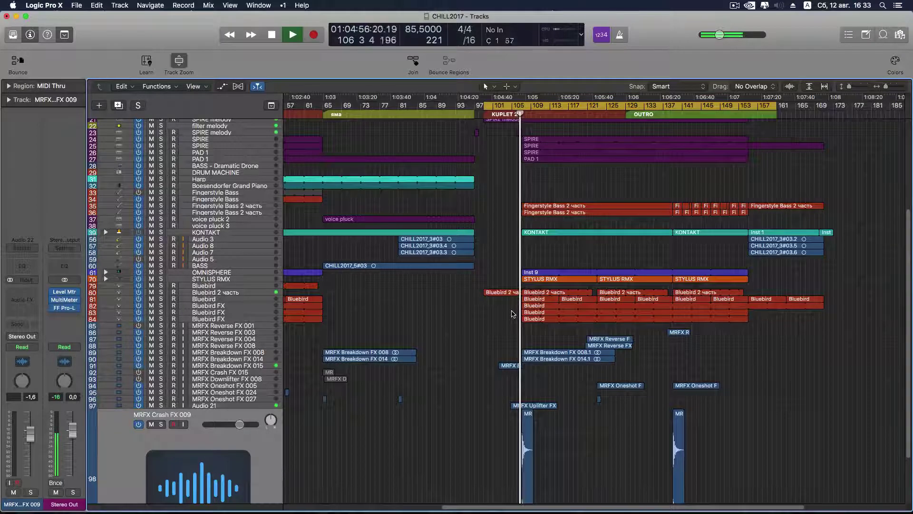
pyautogui.press('space')
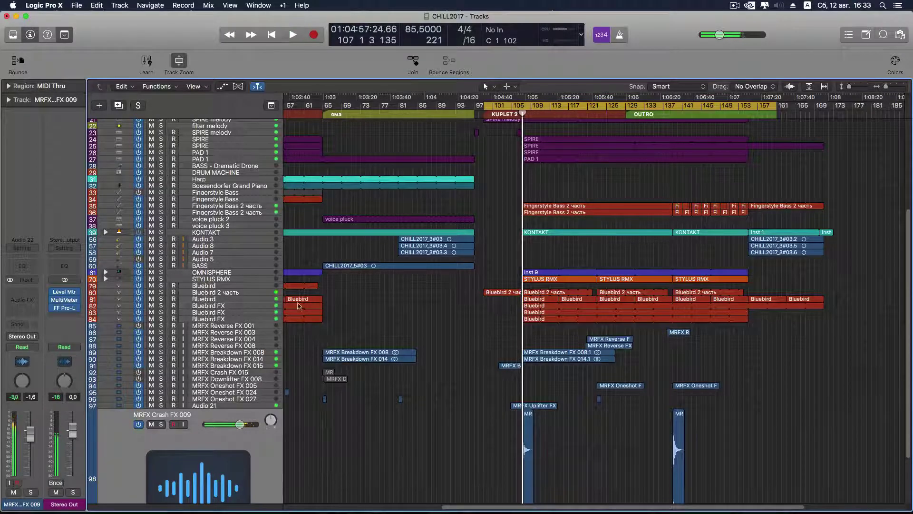
# - Select the Bluebird 2 часть drum track, clear its region selection and review the arrangement across all tracks
pyautogui.click(262, 294)
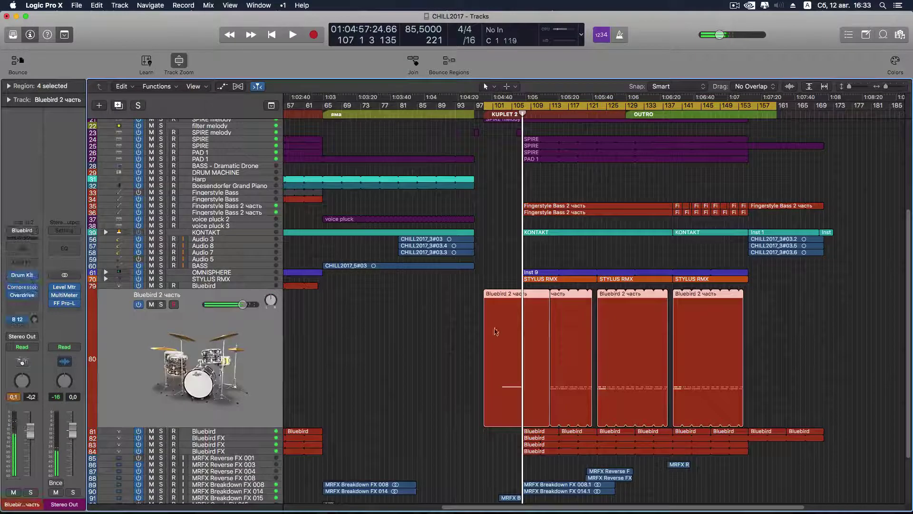
pyautogui.click(432, 358)
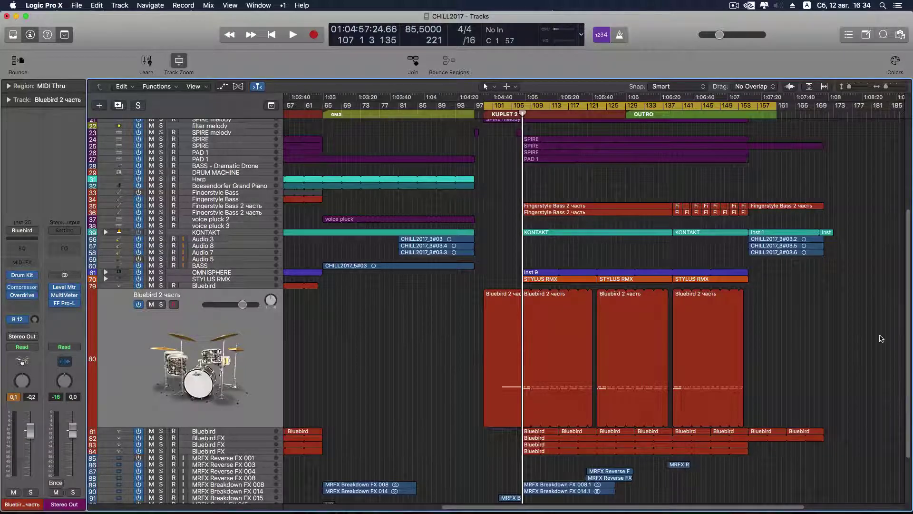
pyautogui.scroll(10, 823, 351)
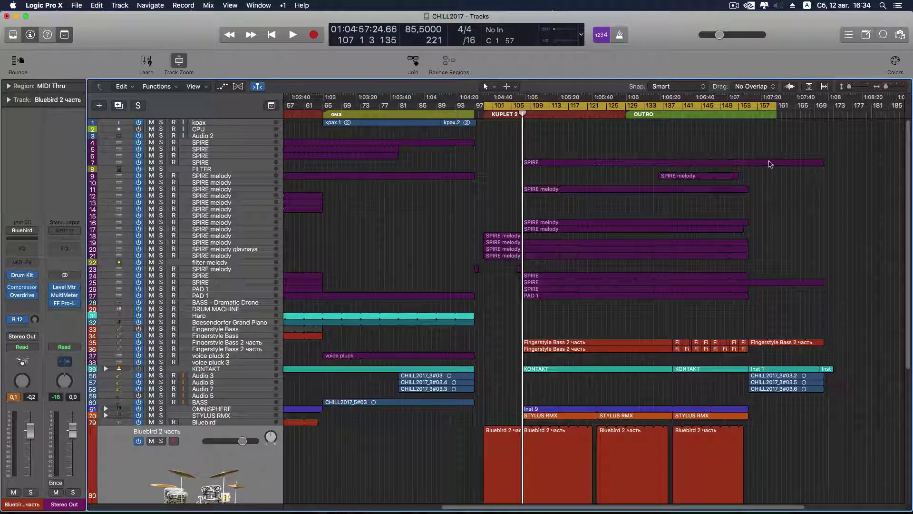
pyautogui.scroll(-10, 775, 190)
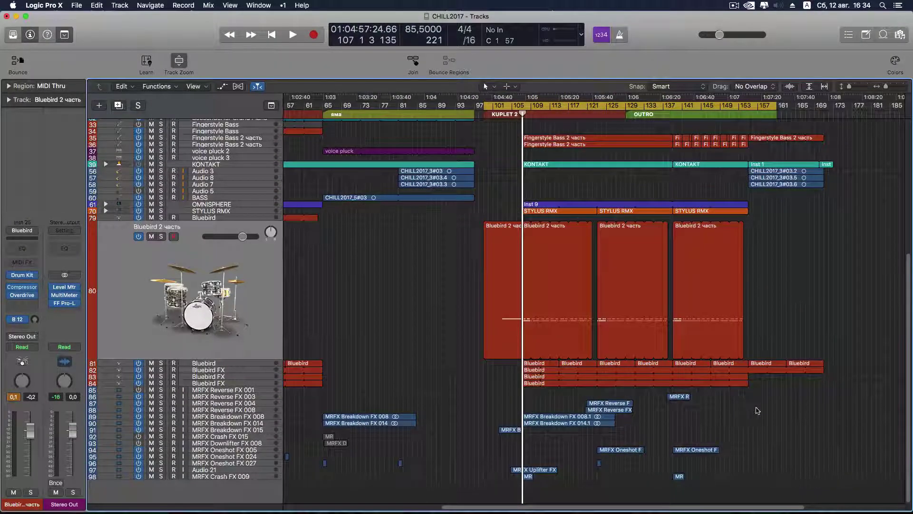